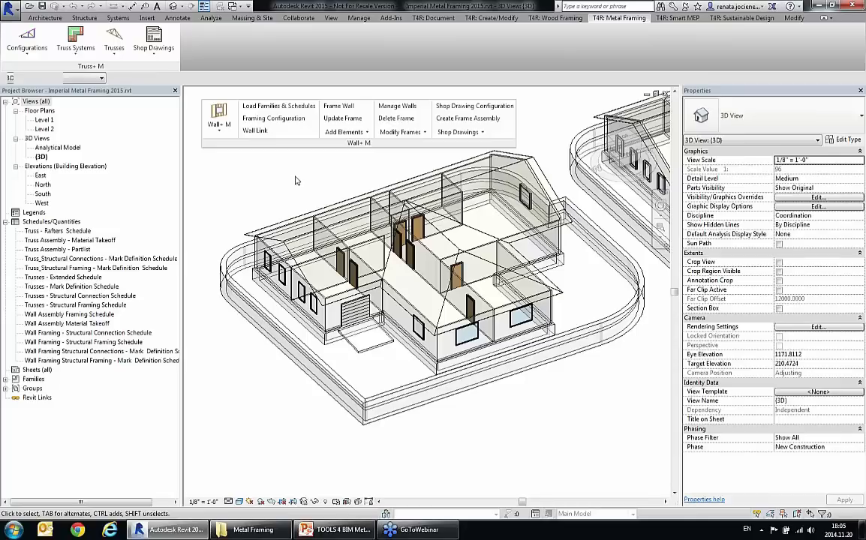
# Step: Open the wall framing configuration and review its available configuration types, configuration names and list of settings categories
pyautogui.click(268, 121)
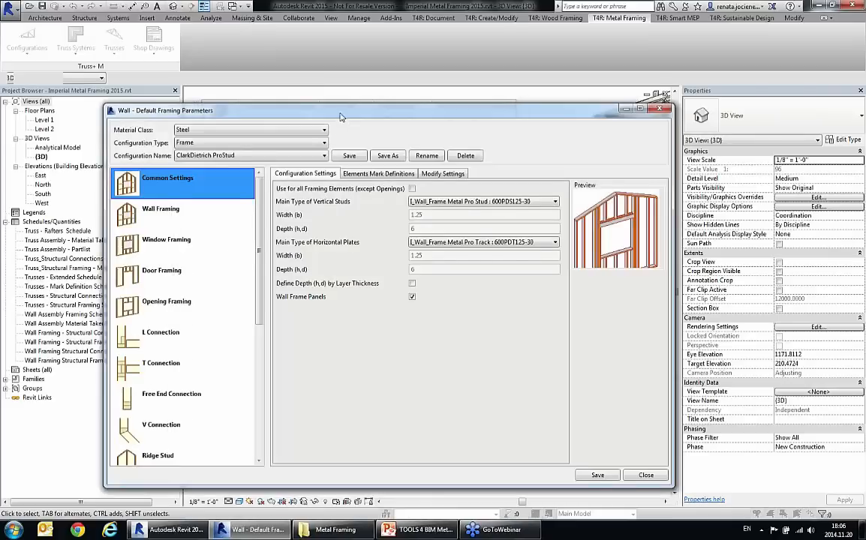
pyautogui.moveTo(340, 117); pyautogui.dragTo(314, 86)
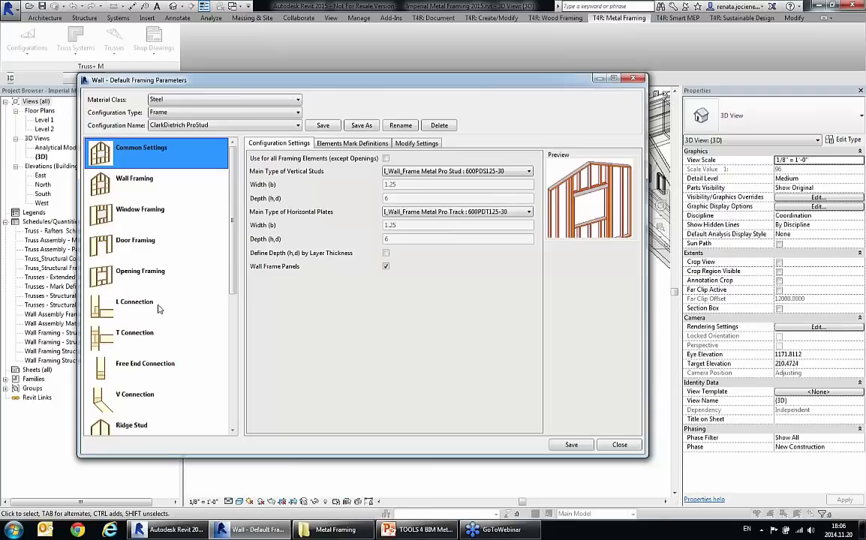
pyautogui.click(195, 113)
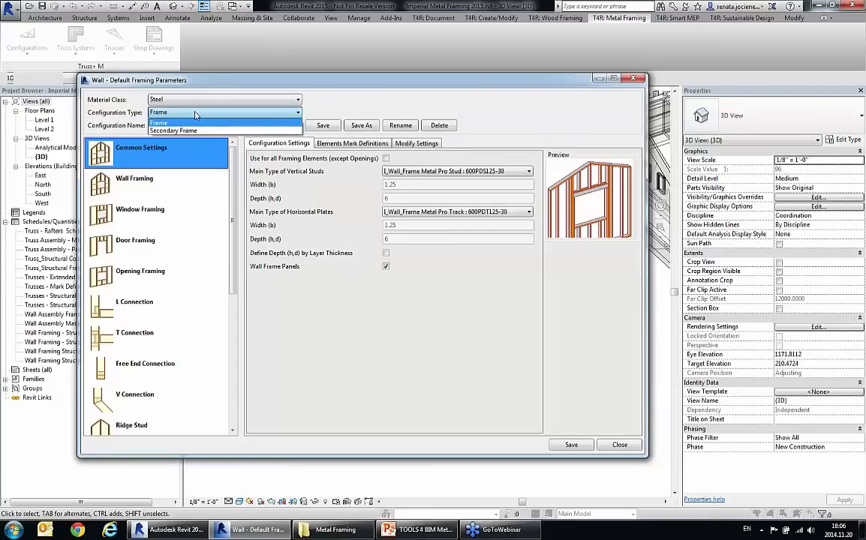
pyautogui.click(206, 114)
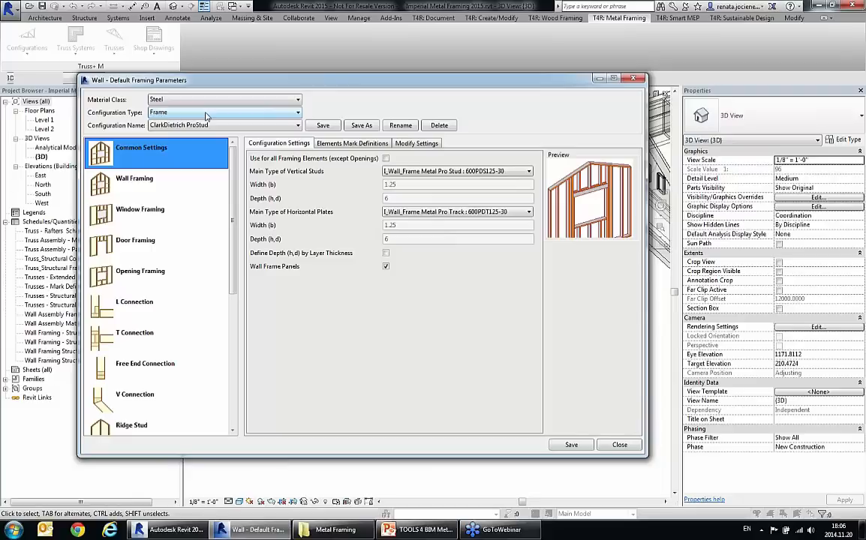
pyautogui.click(229, 126)
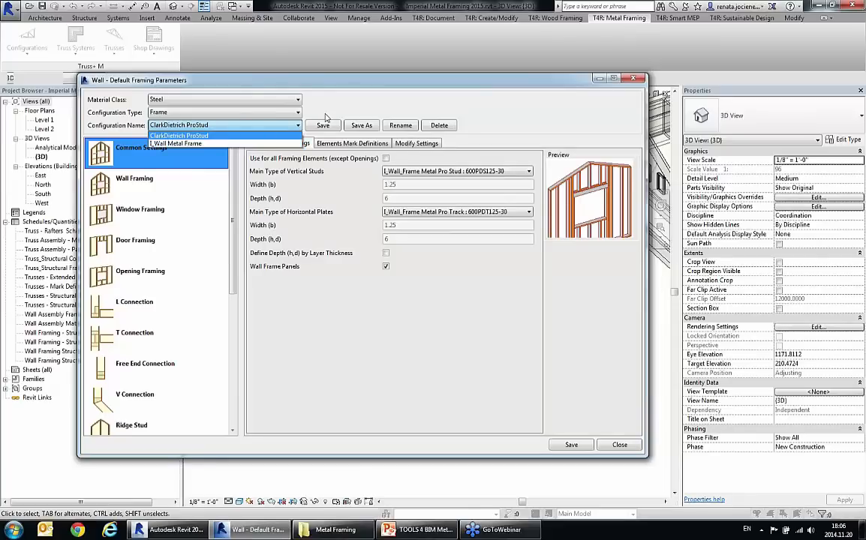
pyautogui.click(292, 106)
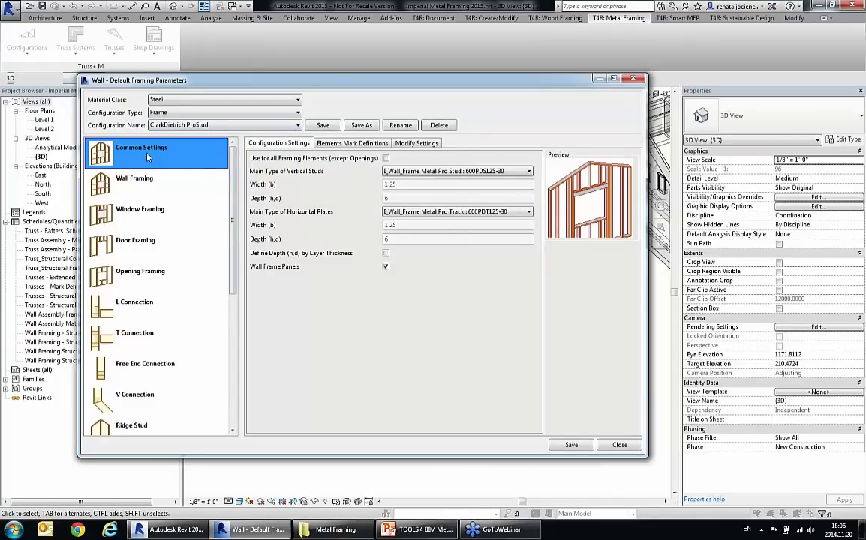
pyautogui.scroll(-5, 234, 243)
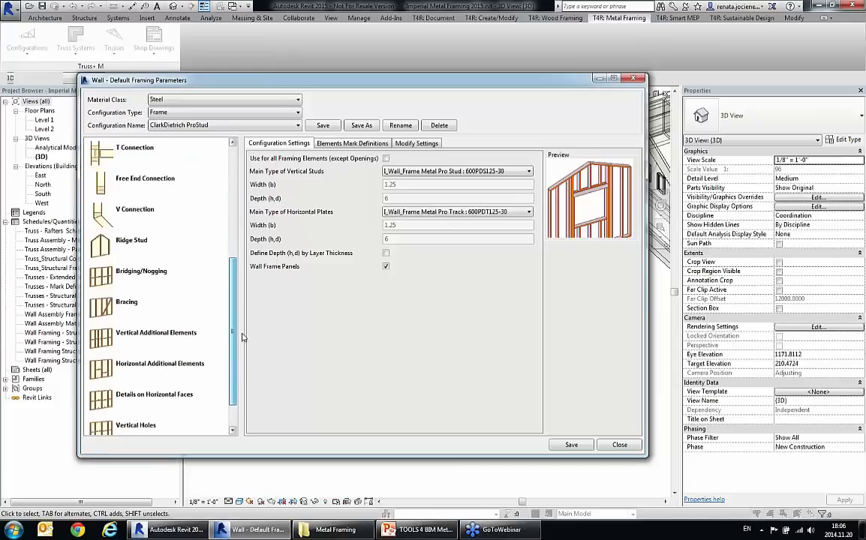
pyautogui.scroll(5, 234, 243)
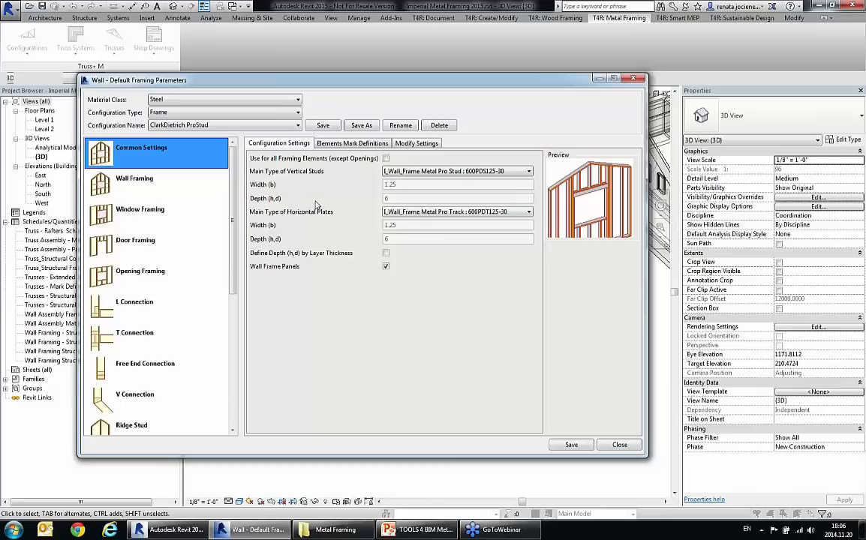
# Step: Examine the element mark definitions in Common Settings, previewing members such as King Stud, Top Cripple, Nogging, Vertical Stud and Trimmer
pyautogui.click(346, 143)
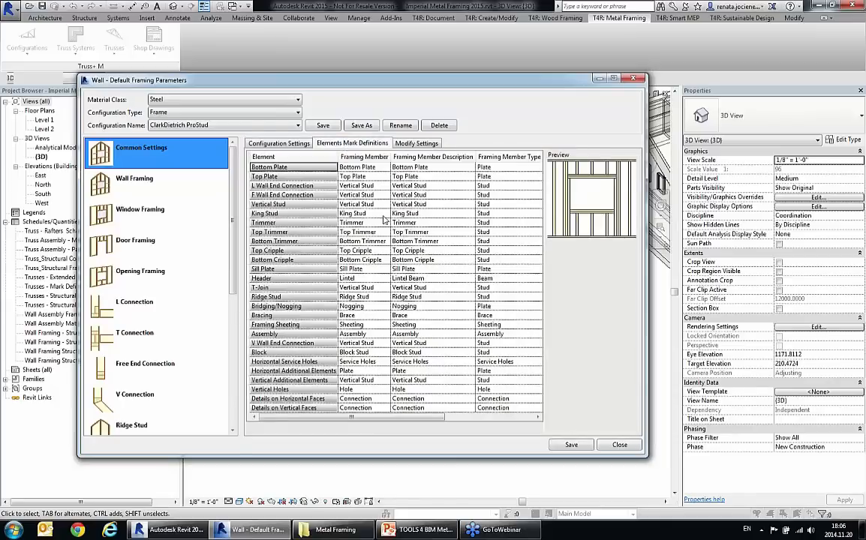
pyautogui.click(353, 213)
pyautogui.click(360, 250)
pyautogui.click(361, 306)
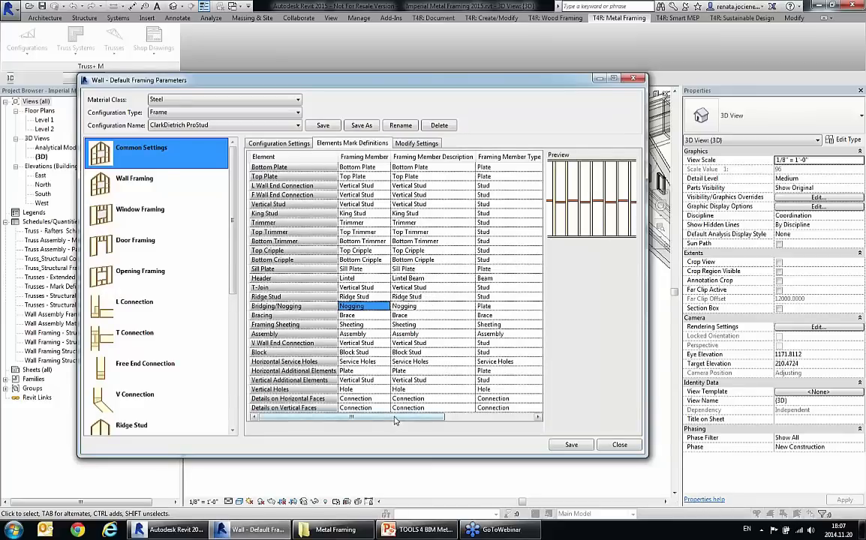
pyautogui.click(363, 204)
pyautogui.click(359, 250)
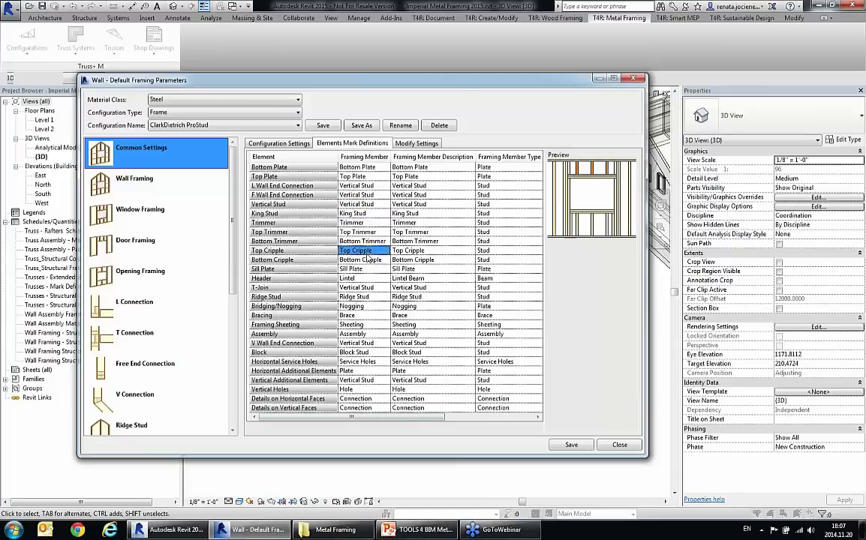
pyautogui.moveTo(379, 421); pyautogui.dragTo(359, 418)
pyautogui.click(359, 223)
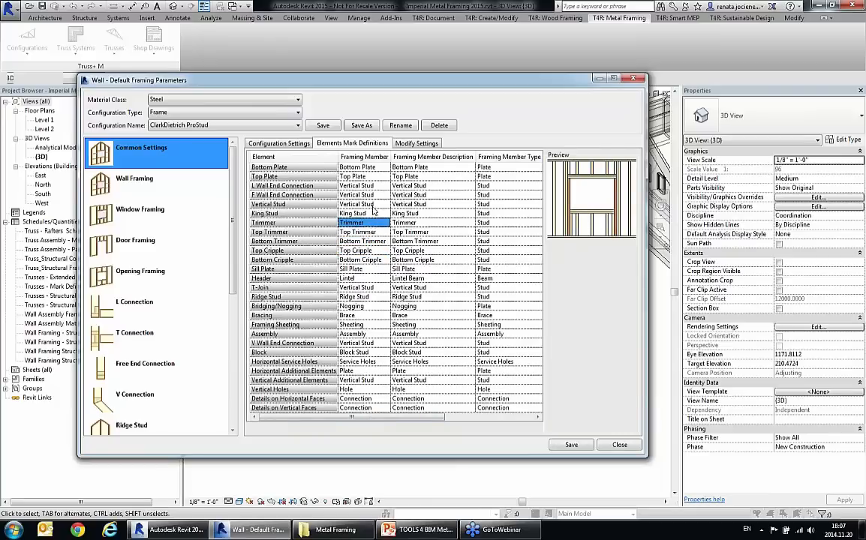
# Step: Review the Wall Framing settings for vertical studs, top plate, bottom plate and offsets
pyautogui.click(139, 187)
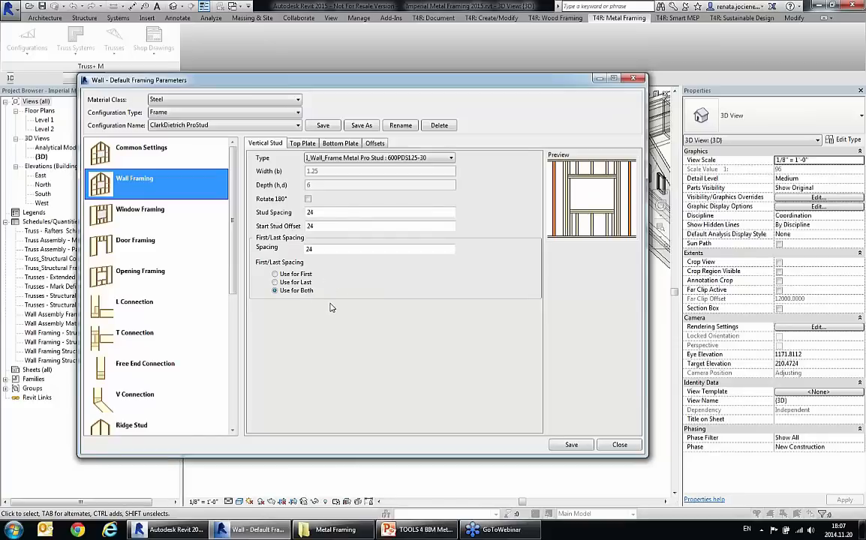
pyautogui.click(303, 144)
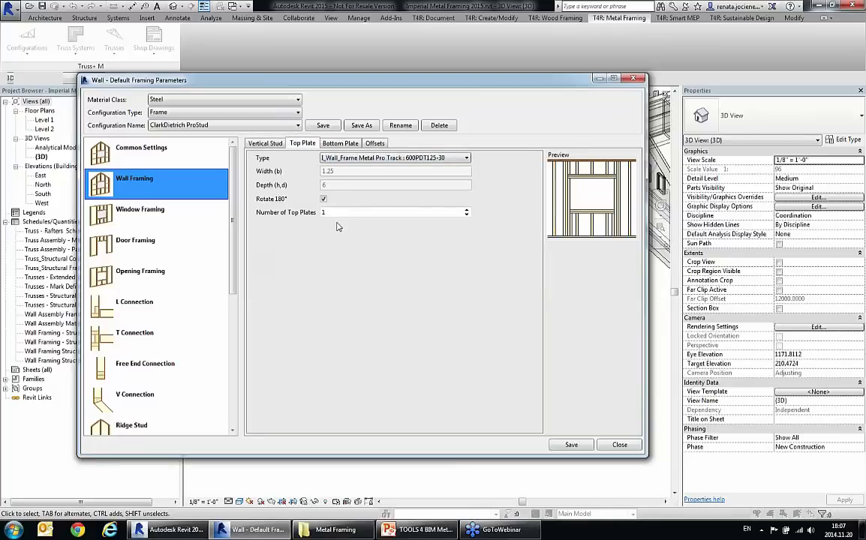
pyautogui.click(340, 143)
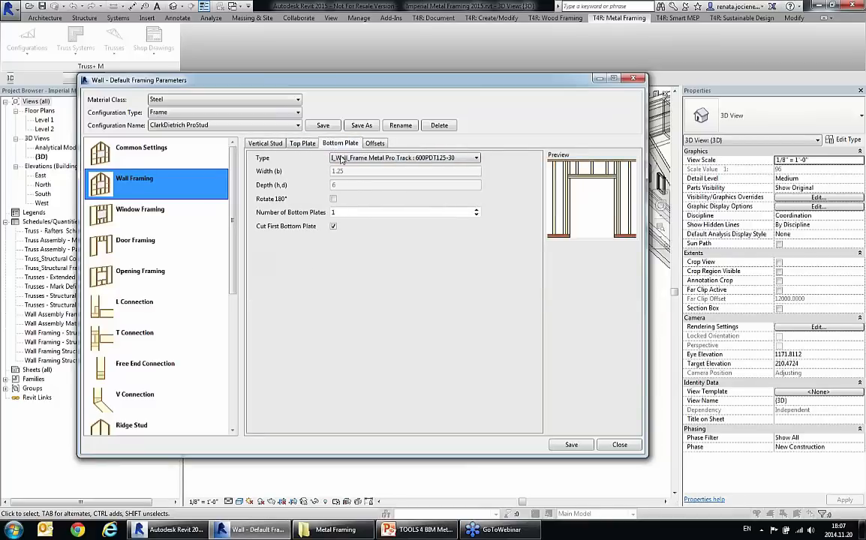
pyautogui.click(375, 144)
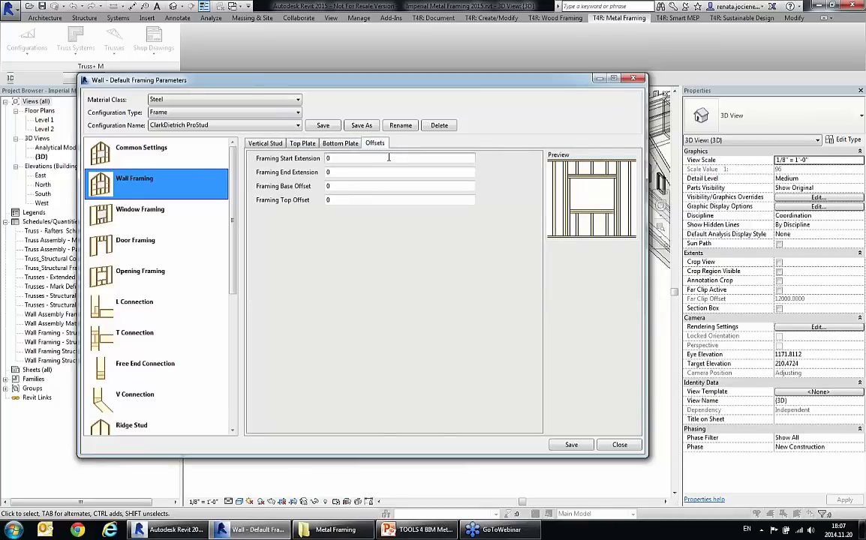
# Step: Review the window, door and opening framing rules by opening width, including the HDS bearing-wall configuration's other studs and offsets
pyautogui.click(141, 213)
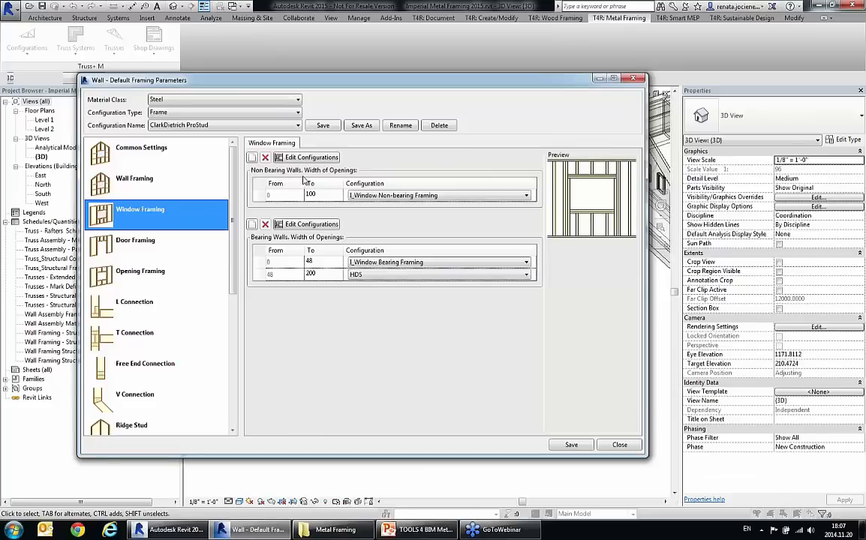
pyautogui.click(258, 276)
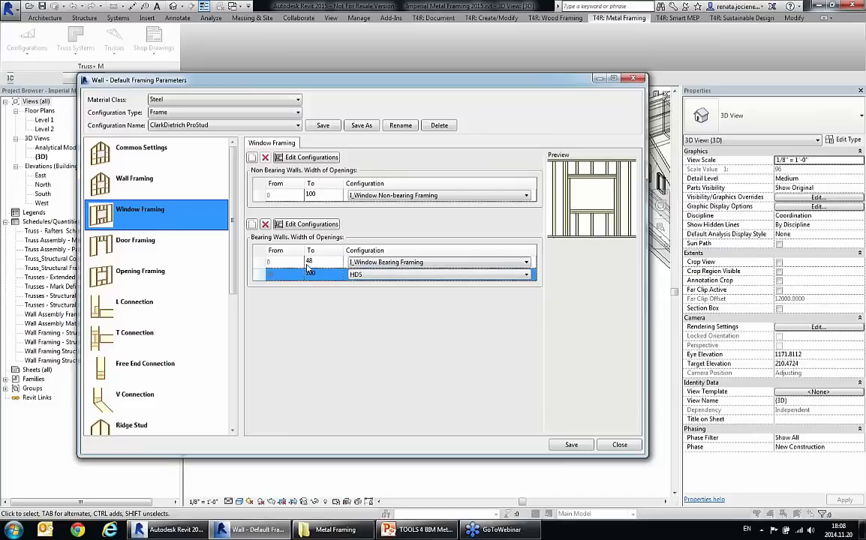
pyautogui.click(310, 228)
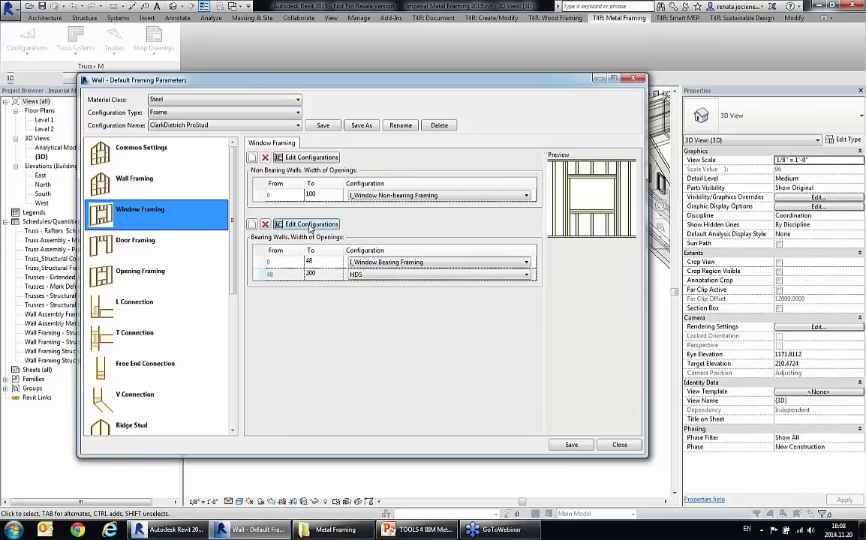
pyautogui.click(267, 161)
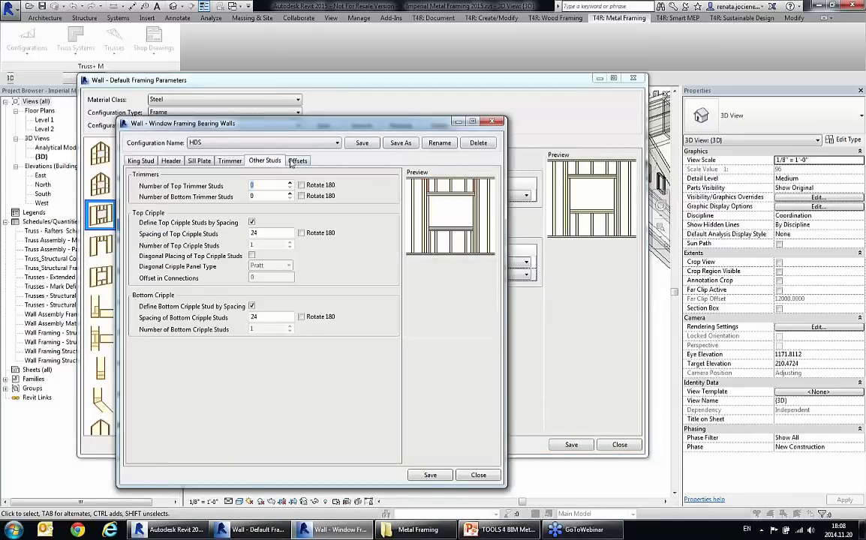
pyautogui.click(292, 161)
pyautogui.click(268, 161)
pyautogui.click(492, 121)
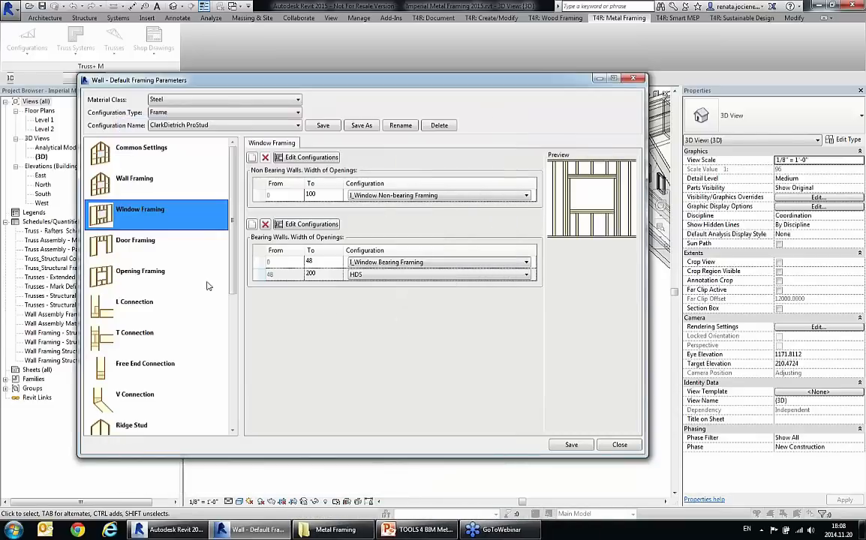
pyautogui.click(129, 248)
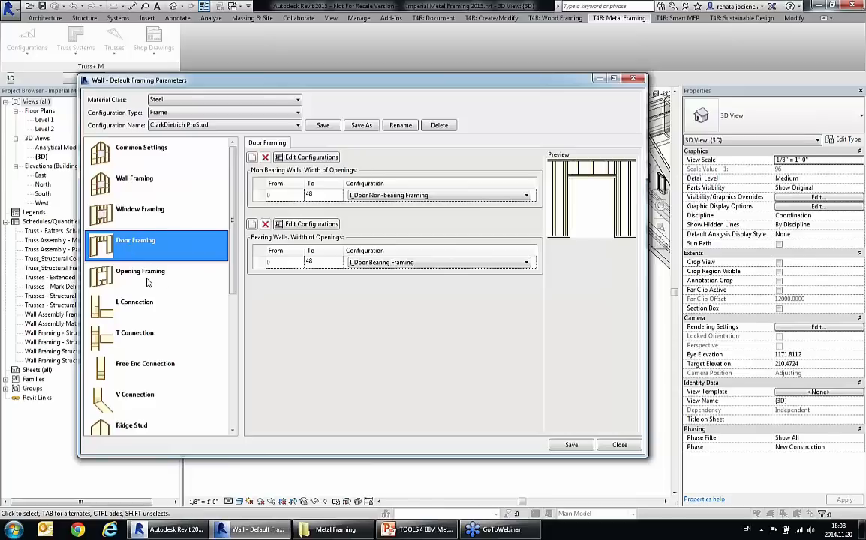
pyautogui.click(147, 283)
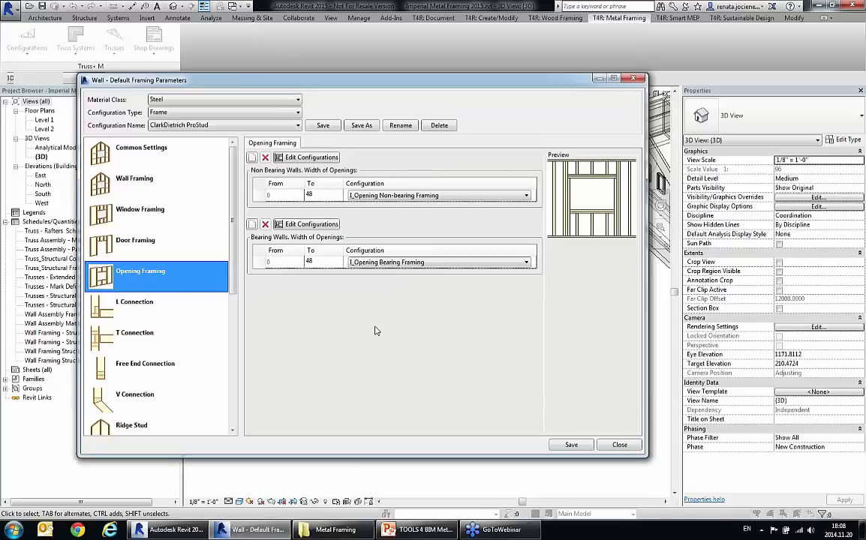
# Step: Review the L, T, free end and V wall connection settings, checking the available layouts for the L, T and free end connections
pyautogui.click(130, 300)
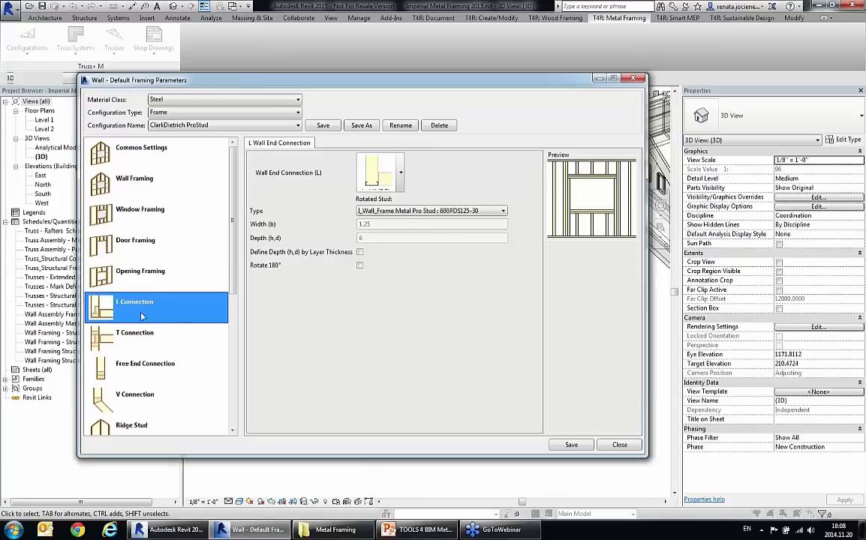
pyautogui.click(400, 174)
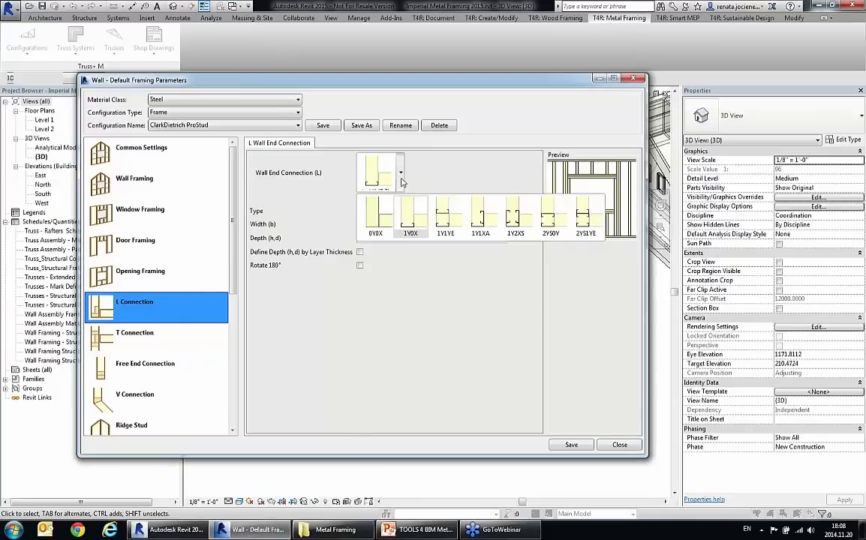
pyautogui.click(401, 180)
pyautogui.click(155, 341)
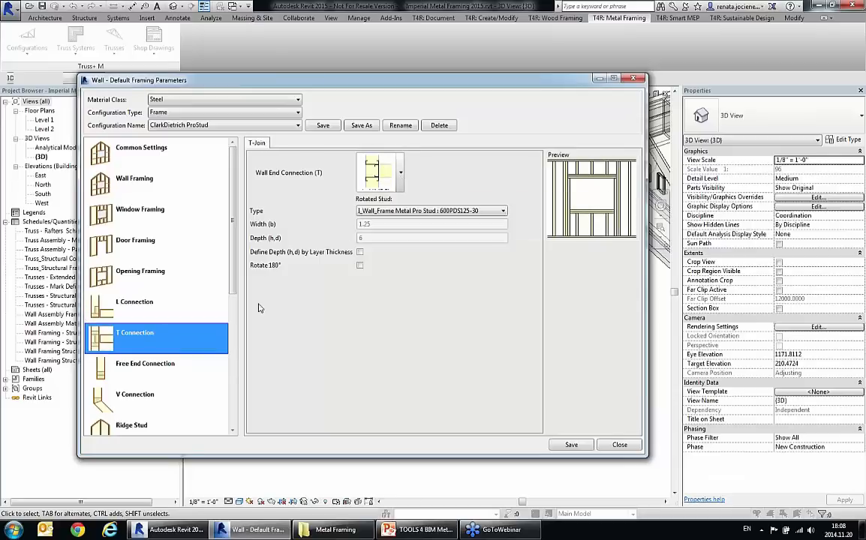
pyautogui.click(402, 188)
pyautogui.click(402, 188)
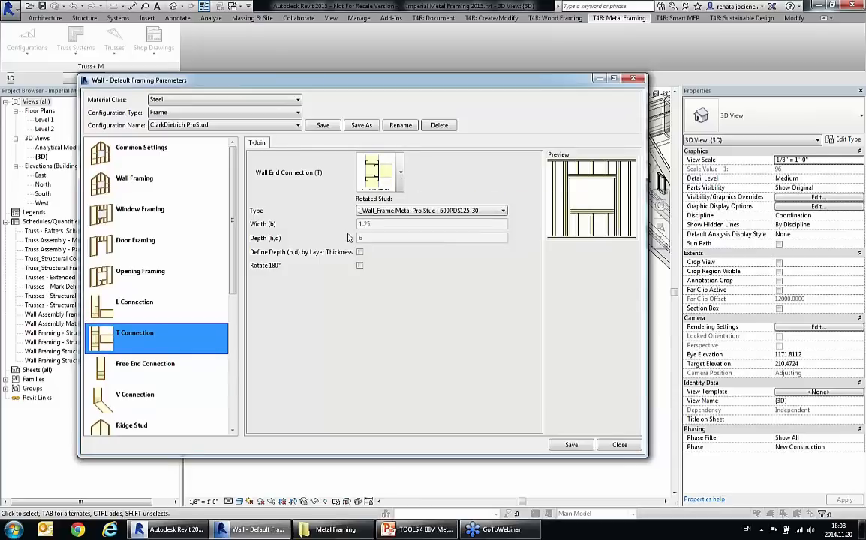
pyautogui.click(152, 371)
pyautogui.scroll(-3, 213, 263)
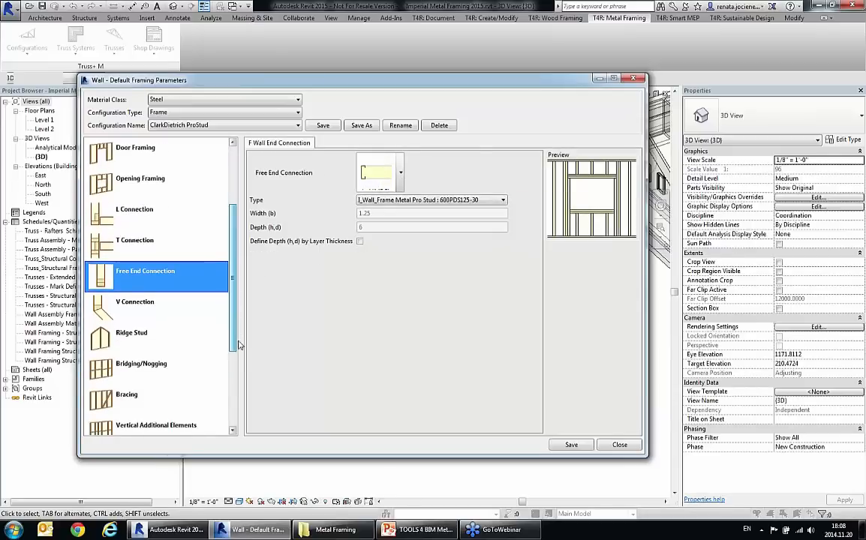
pyautogui.click(401, 186)
pyautogui.click(401, 186)
pyautogui.click(150, 307)
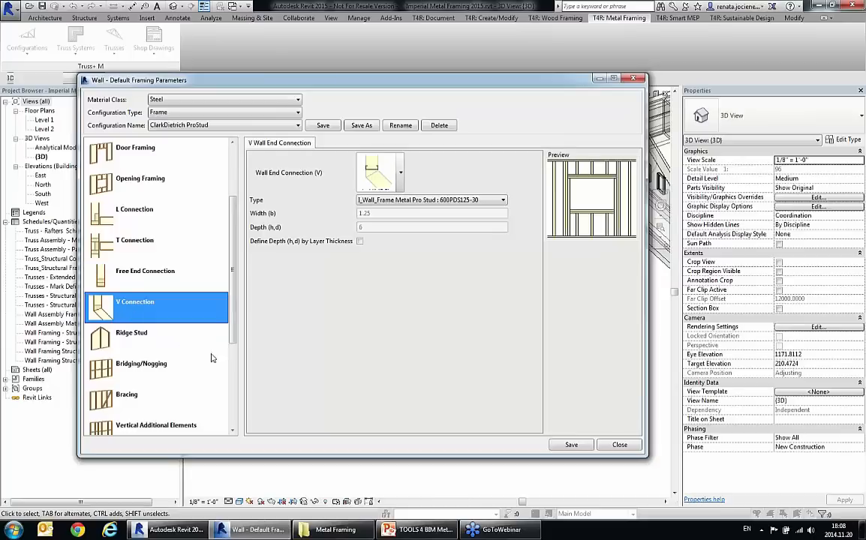
# Step: Review the Ridge Stud, Bridging/Nogging and Bracing settings of the wall frame configuration
pyautogui.scroll(-4, 235, 318)
pyautogui.click(138, 218)
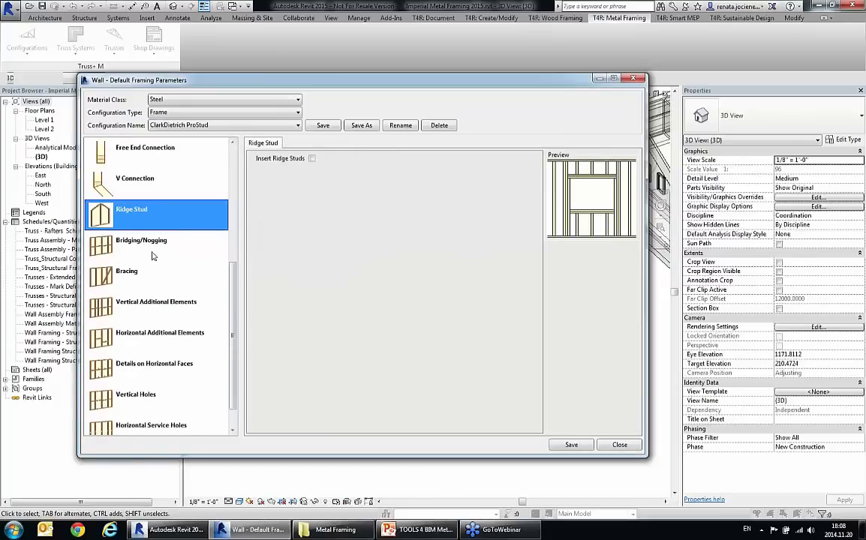
pyautogui.click(134, 251)
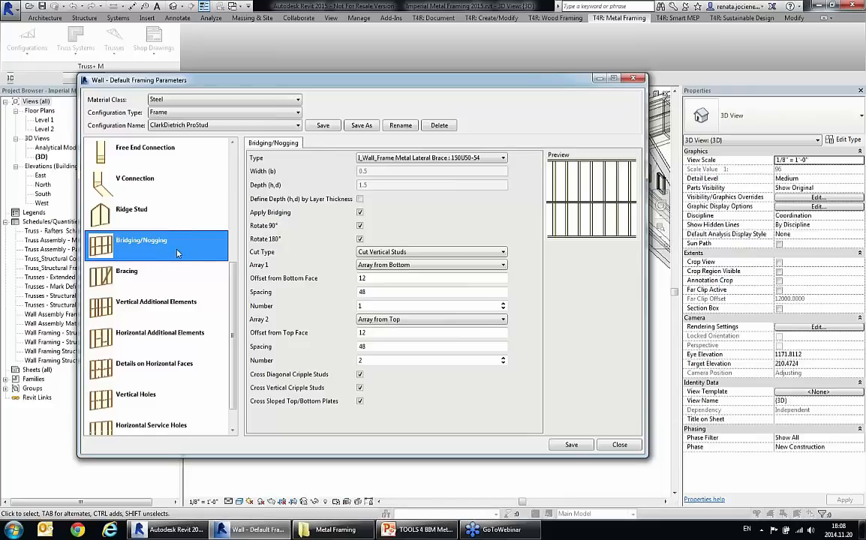
pyautogui.scroll(-1, 214, 259)
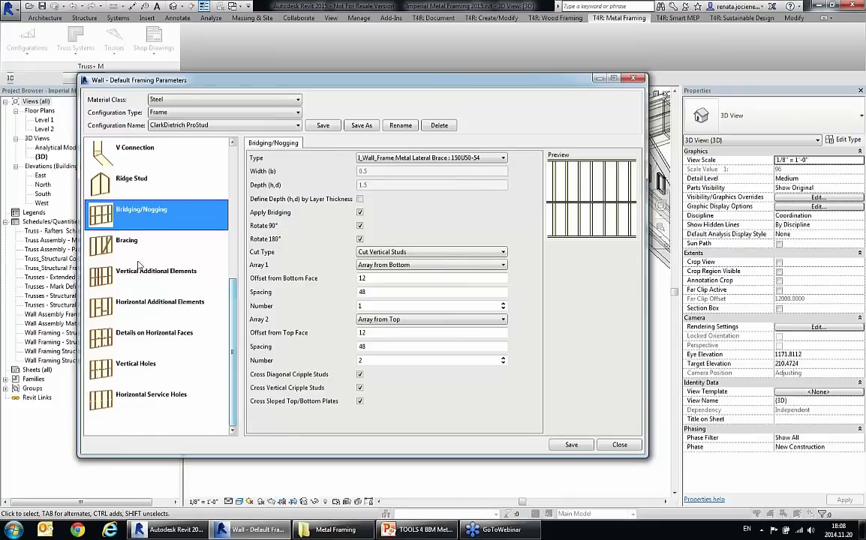
pyautogui.click(129, 247)
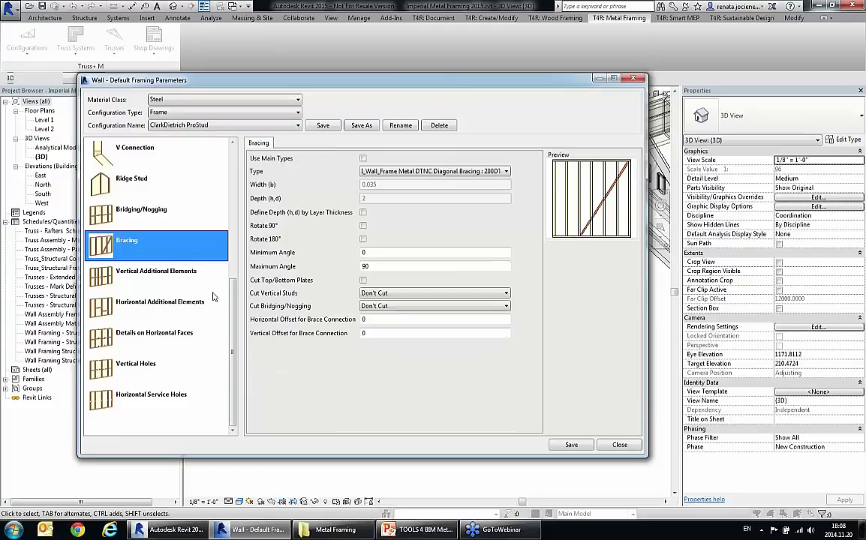
# Step: Review the settings for vertical and horizontal additional elements and for details on horizontal faces
pyautogui.click(150, 267)
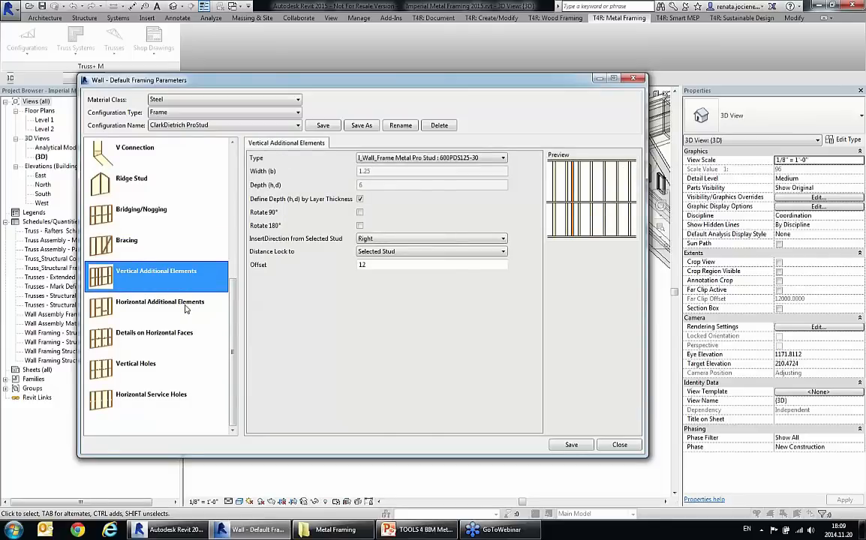
pyautogui.click(187, 308)
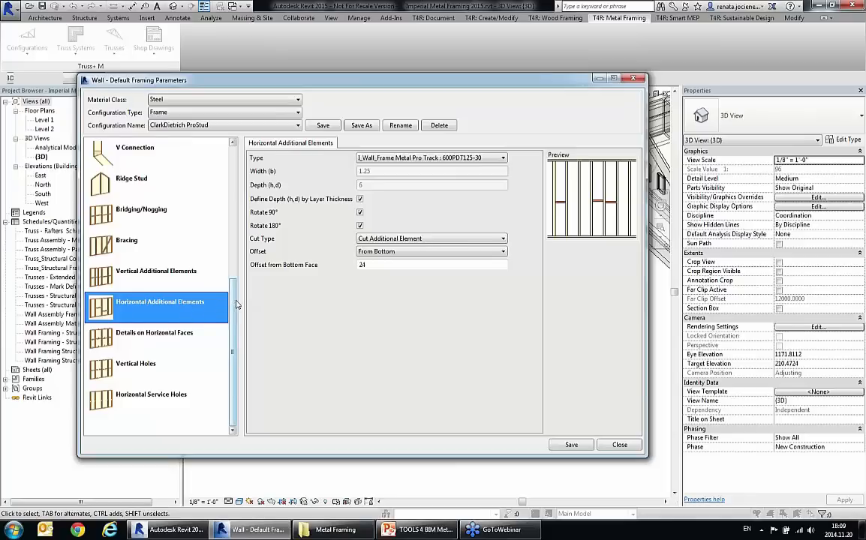
pyautogui.click(156, 342)
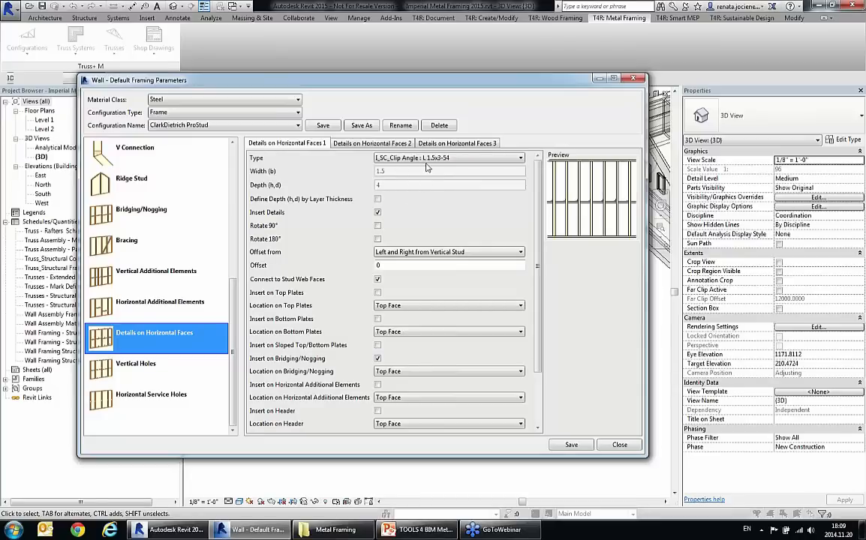
# Step: Review the three Details on Horizontal Faces setups, checking the offset placement options and the available detail types
pyautogui.click(441, 252)
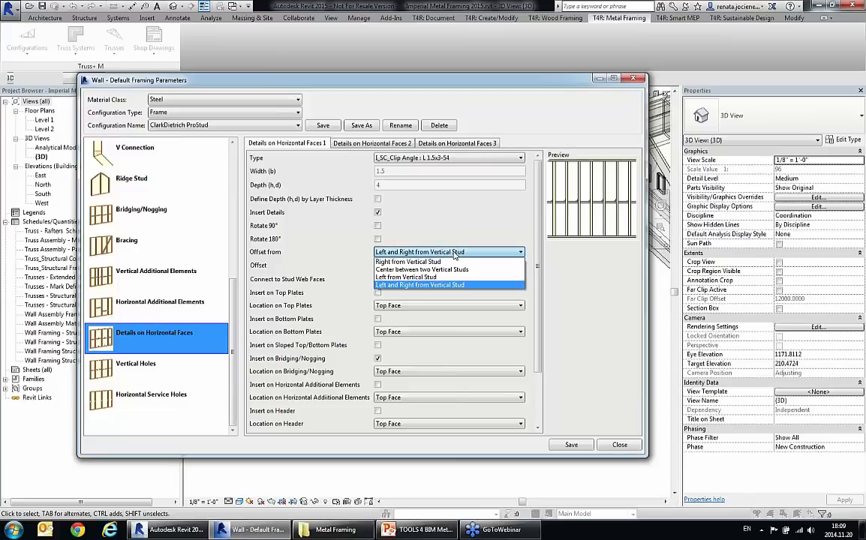
pyautogui.click(454, 254)
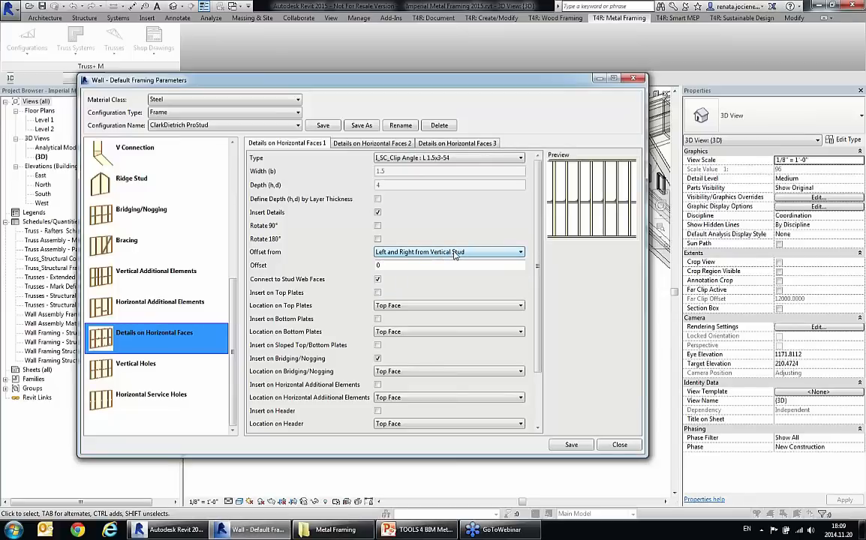
pyautogui.click(364, 145)
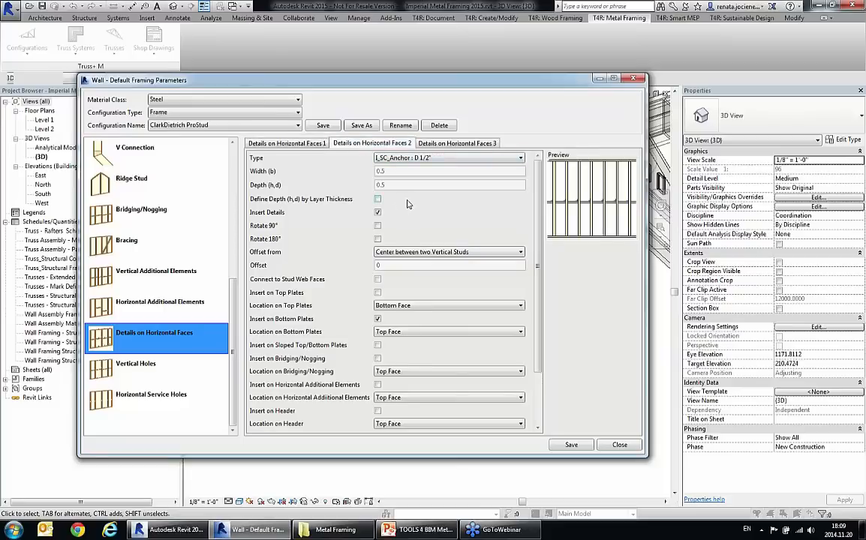
pyautogui.click(434, 144)
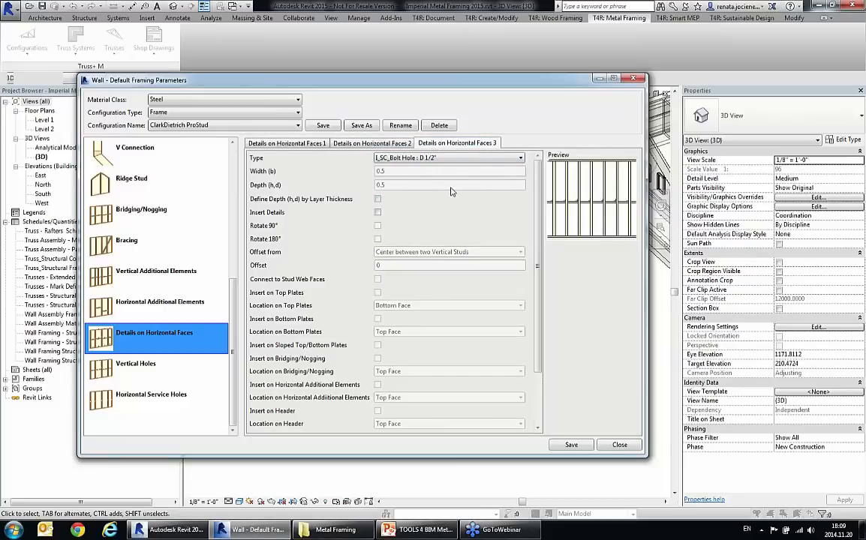
pyautogui.click(431, 159)
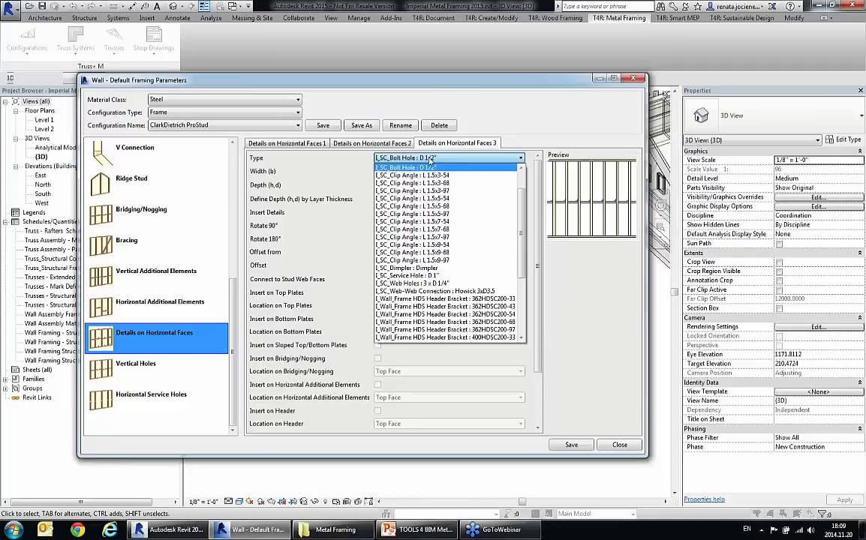
pyautogui.click(431, 161)
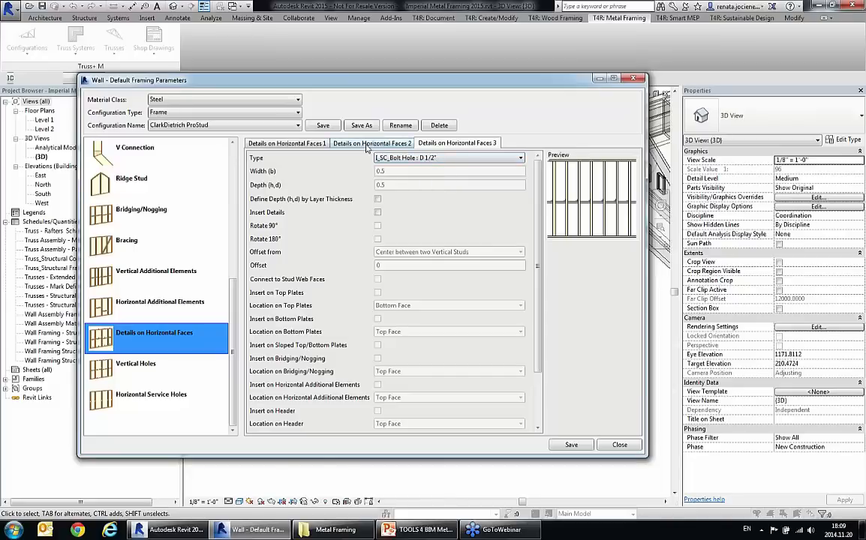
pyautogui.click(353, 143)
pyautogui.click(295, 145)
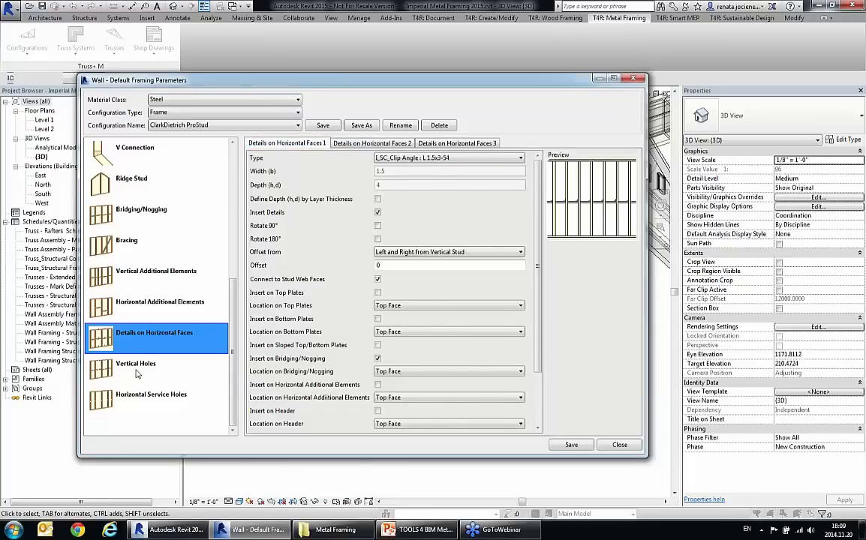
# Step: Review the Vertical Holes and Horizontal Service Holes settings, then close the default wall framing parameters
pyautogui.click(223, 363)
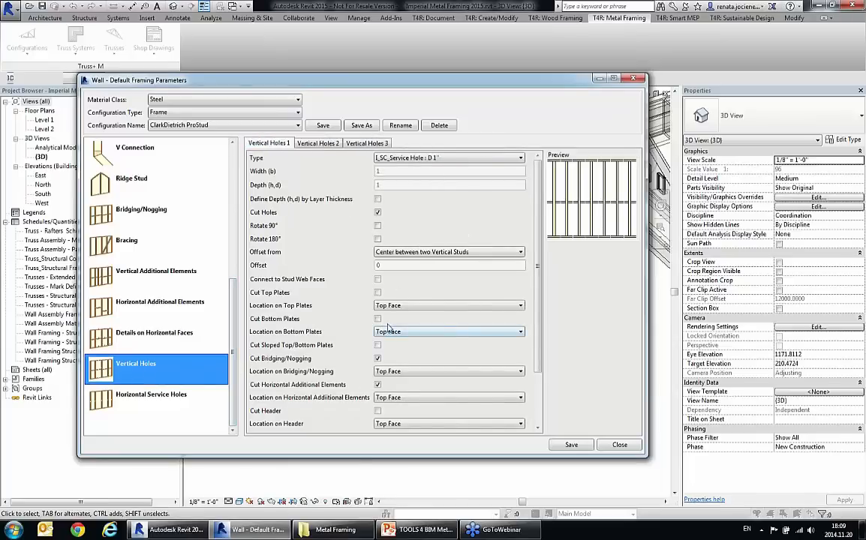
pyautogui.click(157, 403)
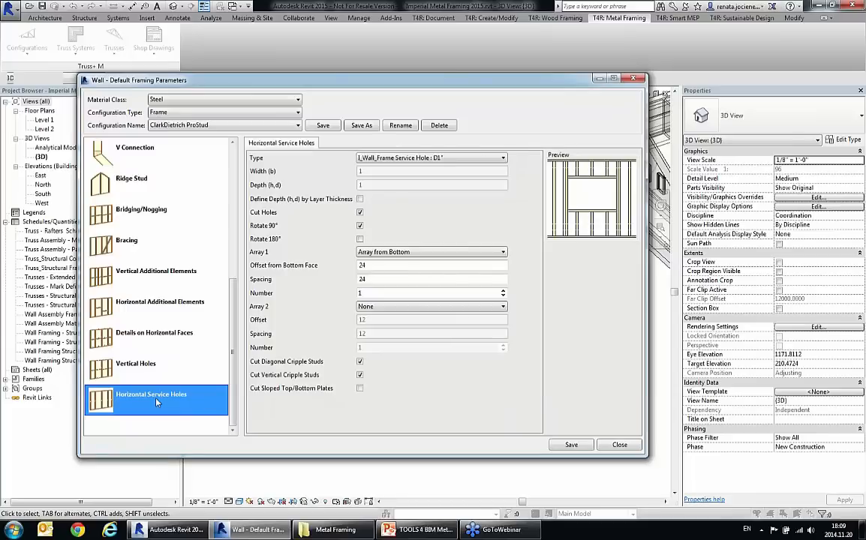
pyautogui.click(620, 445)
# Step: Link the structure layer of the Howick 89 wall type as Frame and choose its framing configuration
pyautogui.scroll(3, 420, 284)
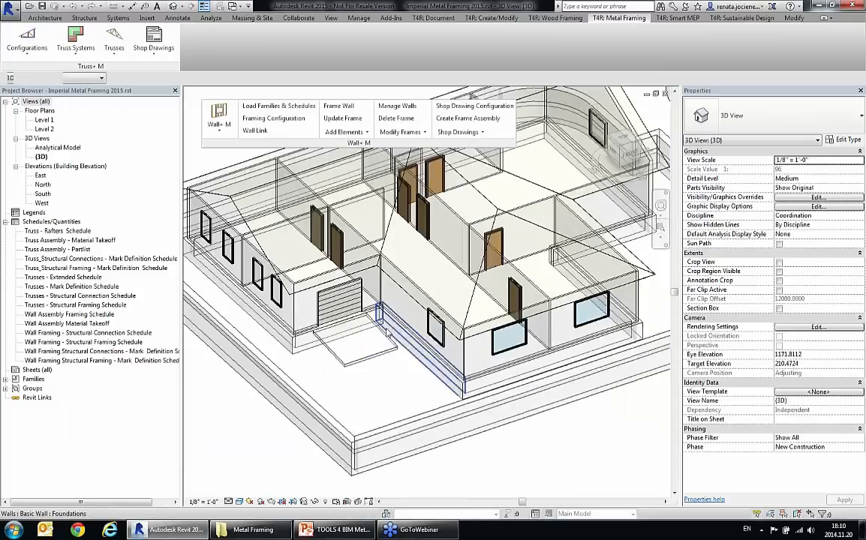
pyautogui.click(415, 285)
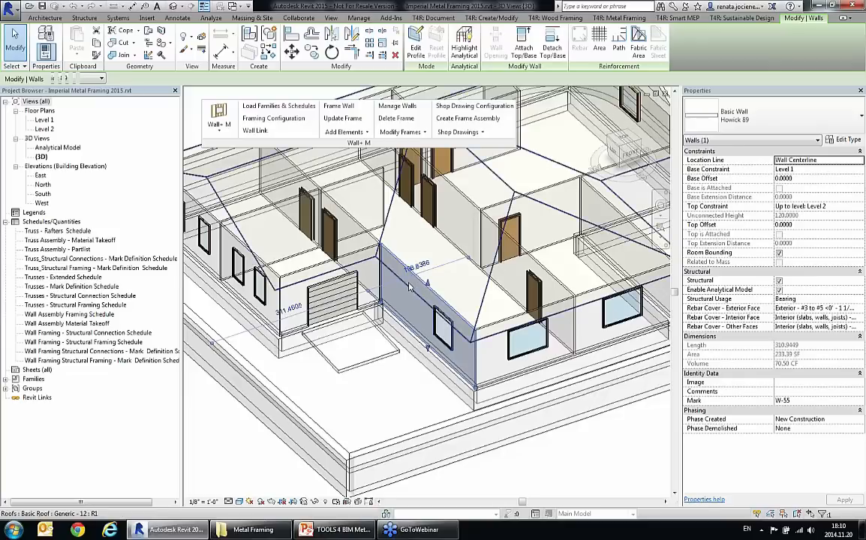
pyautogui.click(255, 132)
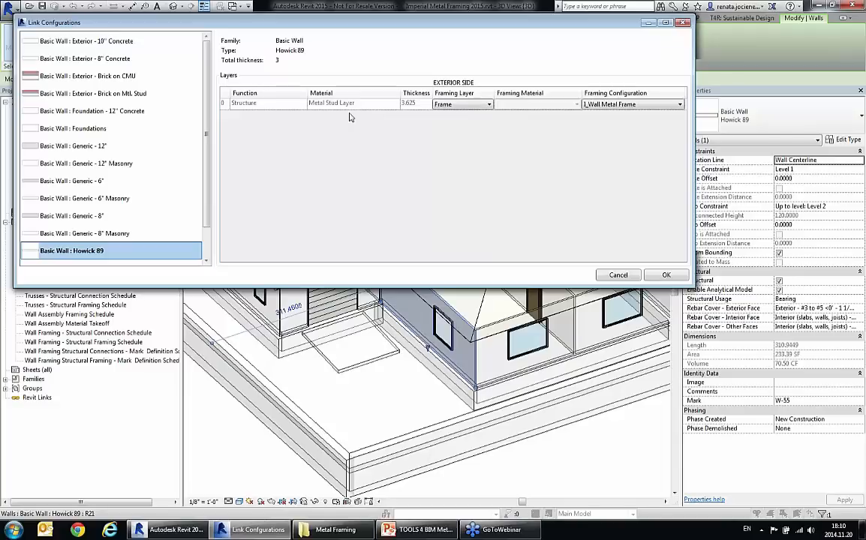
pyautogui.click(442, 105)
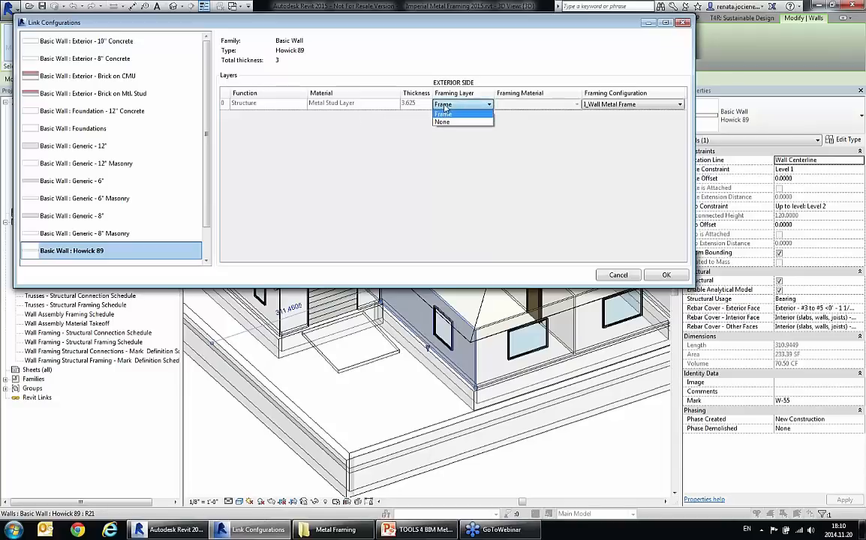
pyautogui.click(445, 111)
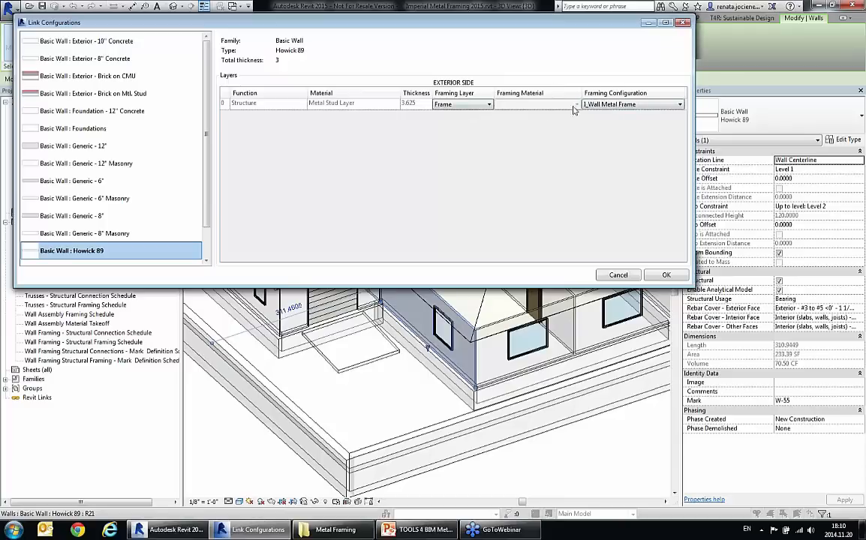
pyautogui.click(608, 106)
pyautogui.click(646, 130)
pyautogui.click(669, 280)
pyautogui.click(595, 480)
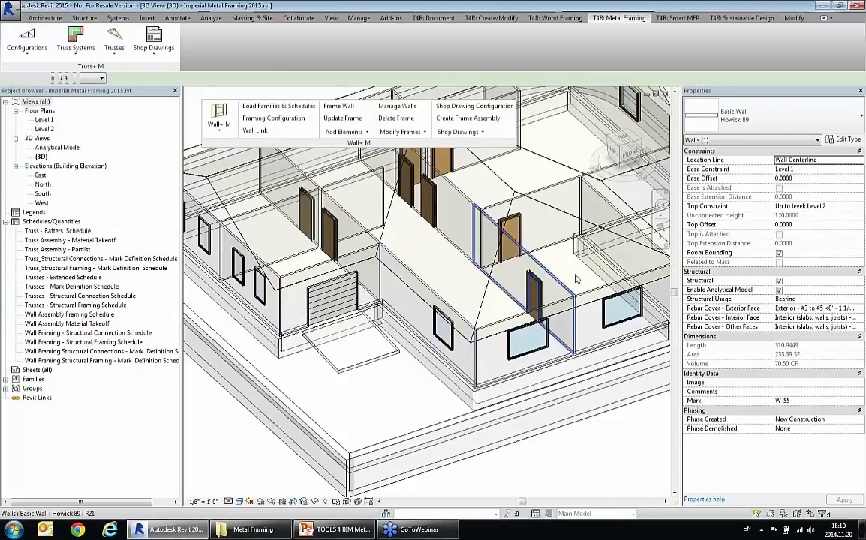
# Step: Check the framing links of the Metroll 76+2*12.5 gable wall's layers and accept them
pyautogui.moveTo(559, 301); pyautogui.dragTo(453, 396, button='middle')
pyautogui.click(494, 161)
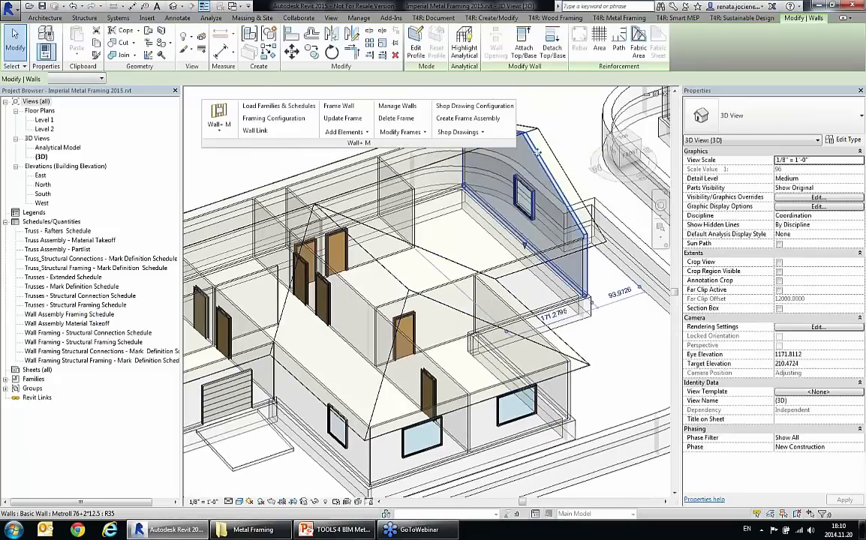
pyautogui.click(264, 118)
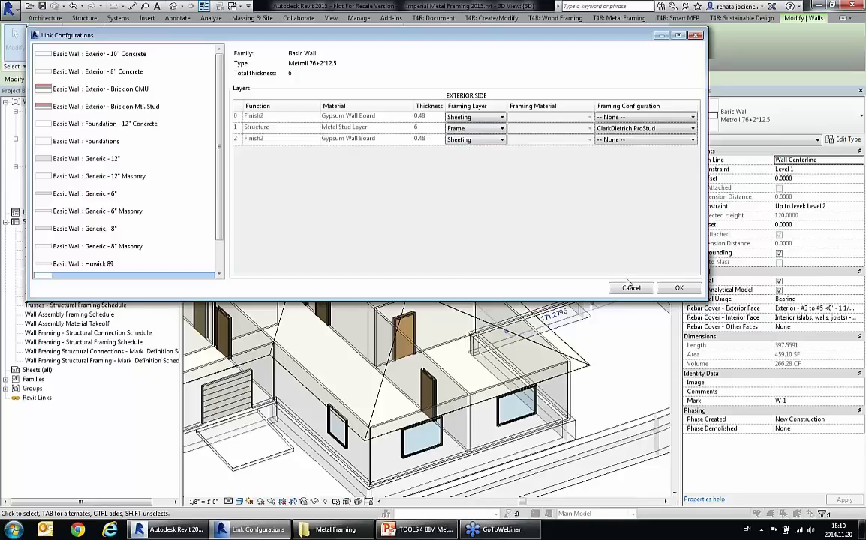
pyautogui.click(679, 290)
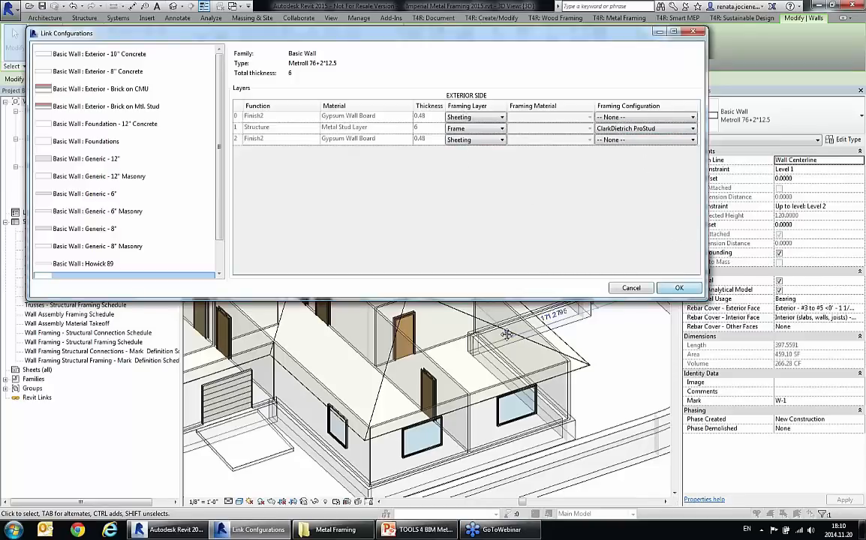
# Step: Generate metal framing for the garage door wall, long side wall, front wall, adjoining interior wall and rear gable wall
pyautogui.click(454, 381)
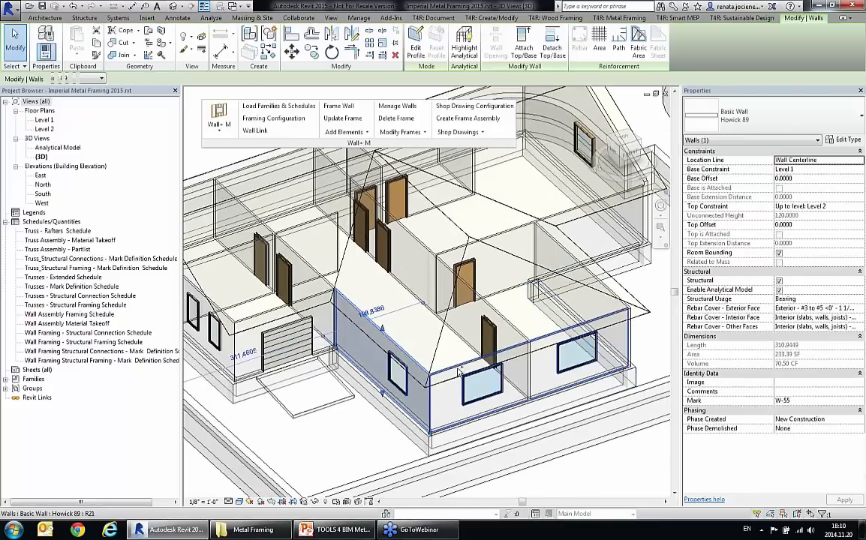
pyautogui.keyDown('ctrl'); pyautogui.click(304, 300); pyautogui.keyUp('ctrl')
pyautogui.keyDown('ctrl'); pyautogui.click(304, 300); pyautogui.keyUp('ctrl')
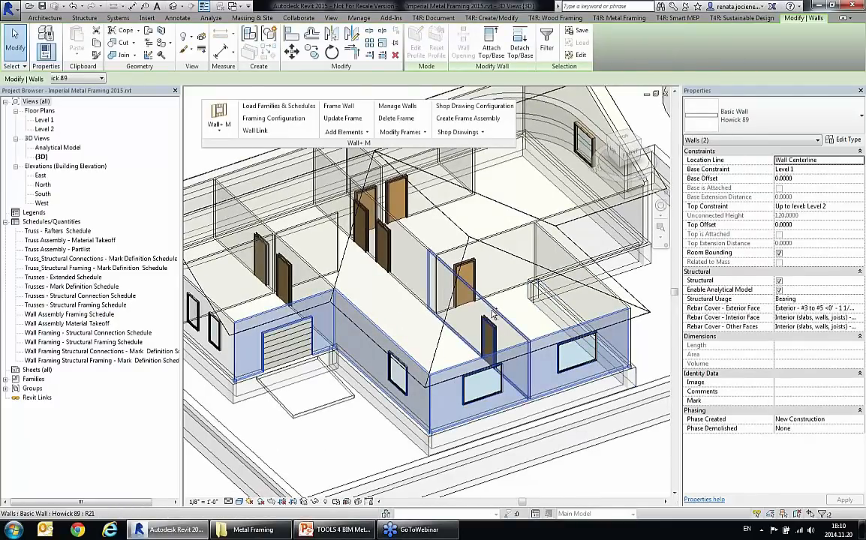
pyautogui.keyDown('ctrl'); pyautogui.click(598, 105); pyautogui.keyUp('ctrl')
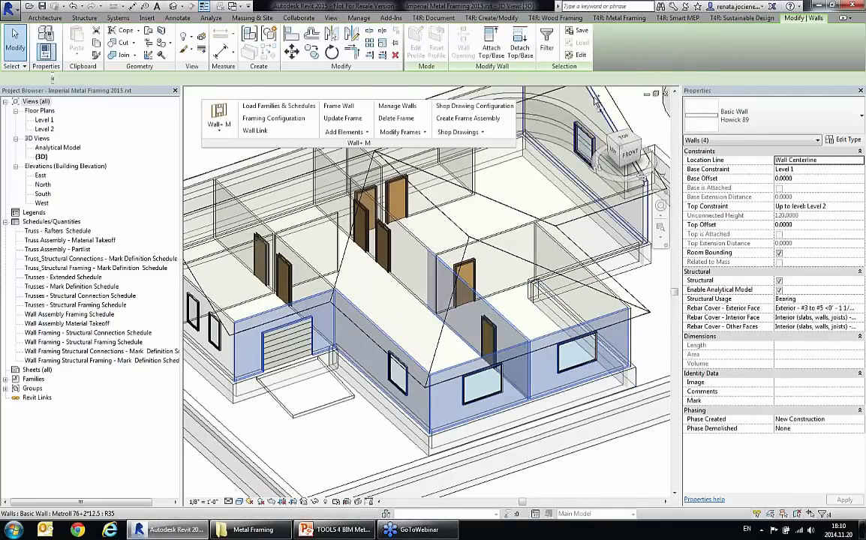
pyautogui.keyDown('ctrl'); pyautogui.click(539, 91); pyautogui.keyUp('ctrl')
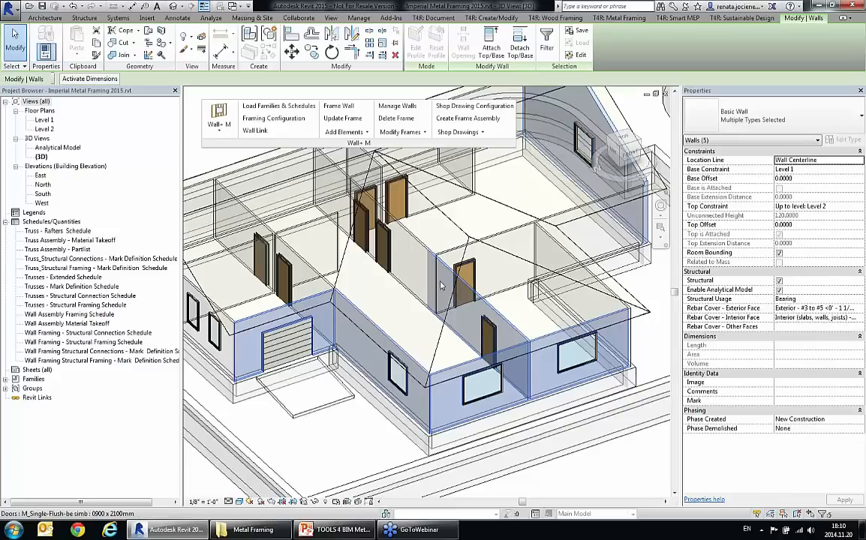
pyautogui.scroll(-1, 378, 230)
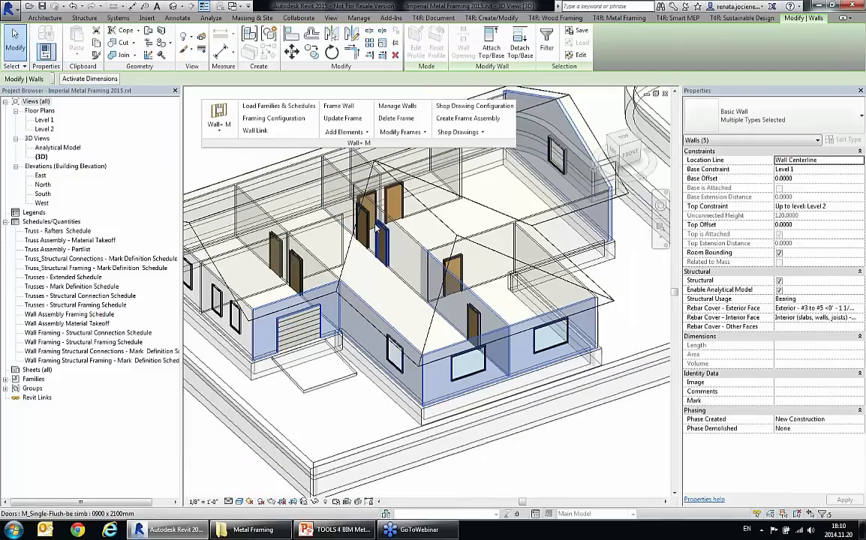
pyautogui.click(339, 105)
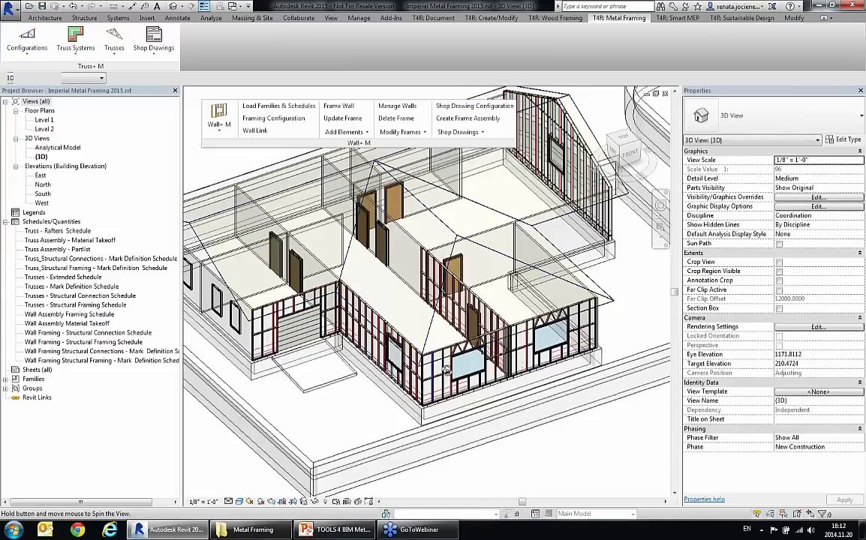
# Step: Examine the generated framing of the long side wall and a metal stud beside its window
pyautogui.scroll(5, 446, 369)
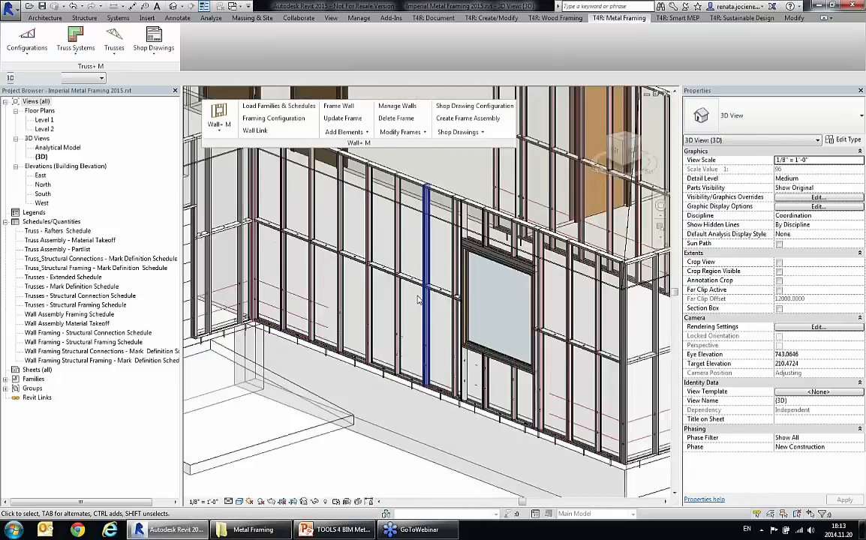
pyautogui.scroll(2, 418, 300)
pyautogui.click(432, 314)
pyautogui.scroll(2, 458, 334)
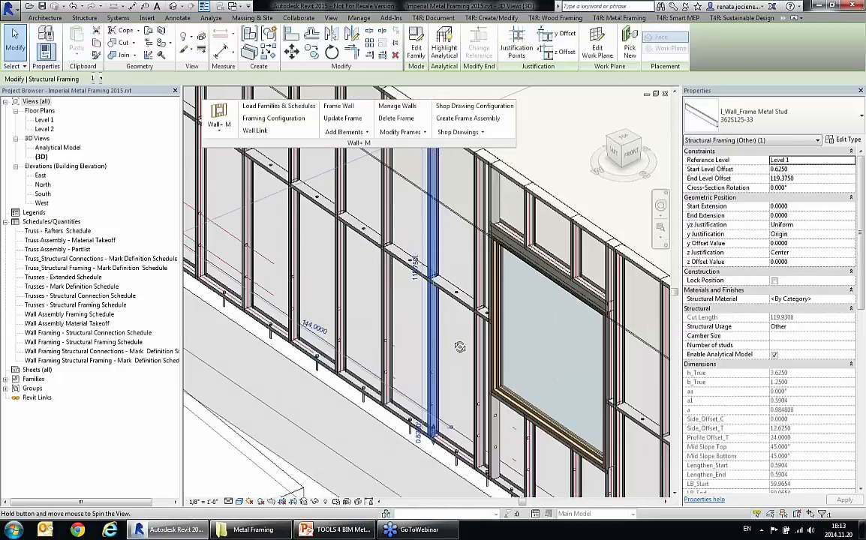
pyautogui.keyDown('shift'); pyautogui.moveTo(391, 300); pyautogui.dragTo(449, 308, button='middle'); pyautogui.keyUp('shift')
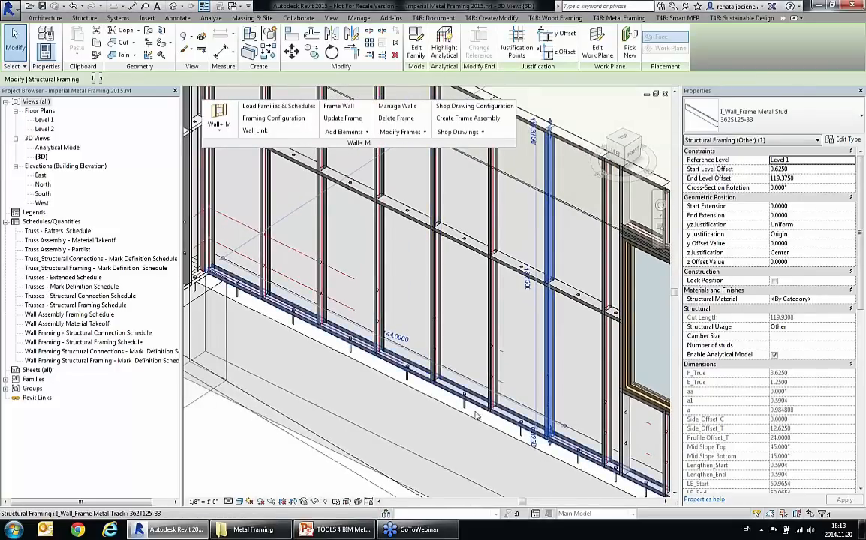
# Step: Examine the anchors along the bottom track, the horizontal service holes and the service holes in the wall's bridging
pyautogui.scroll(2, 475, 416)
pyautogui.click(457, 387)
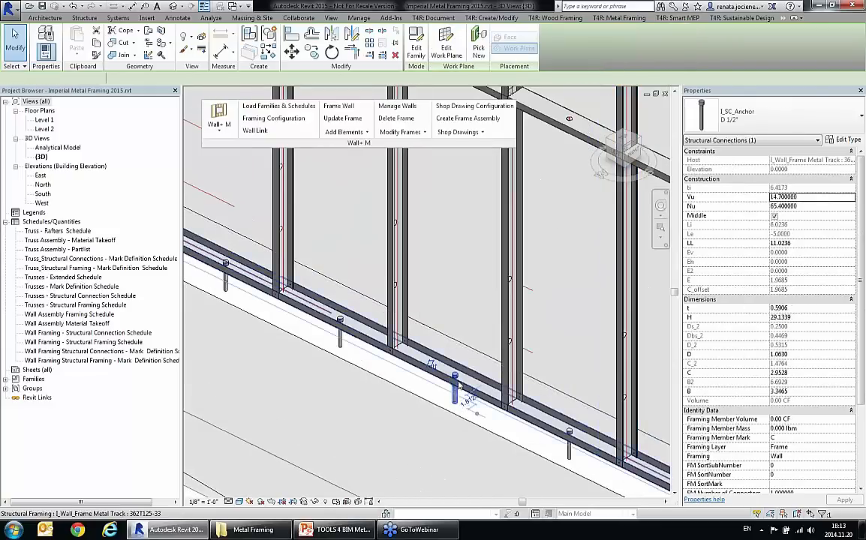
pyautogui.scroll(-2, 434, 394)
pyautogui.click(422, 328)
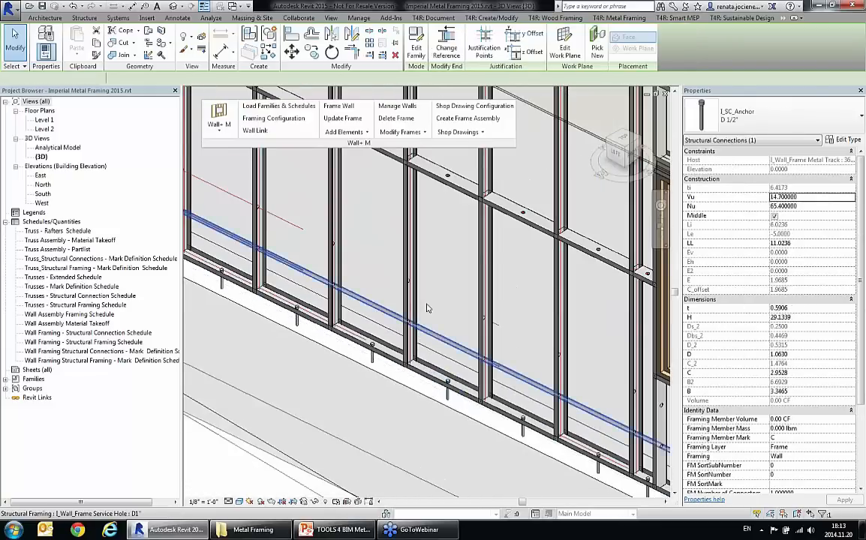
pyautogui.click(449, 244)
pyautogui.moveTo(454, 248); pyautogui.dragTo(432, 313, button='middle')
pyautogui.click(428, 242)
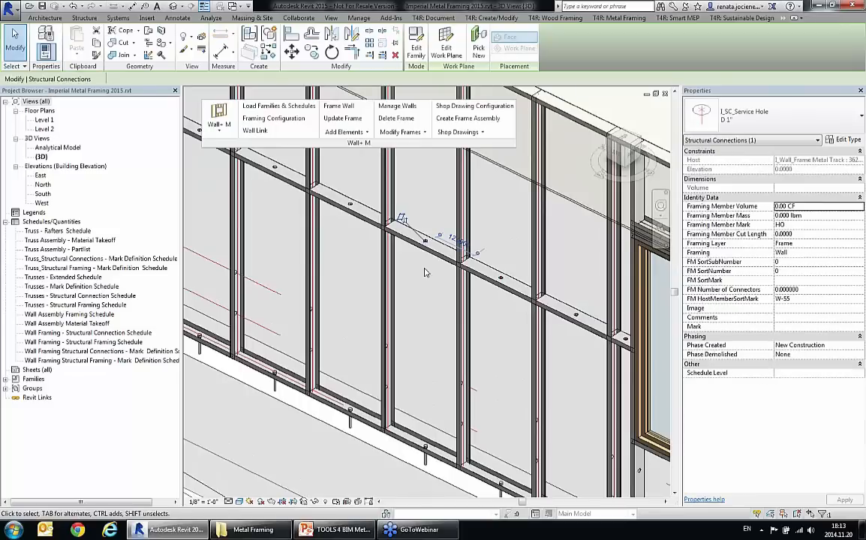
pyautogui.click(421, 312)
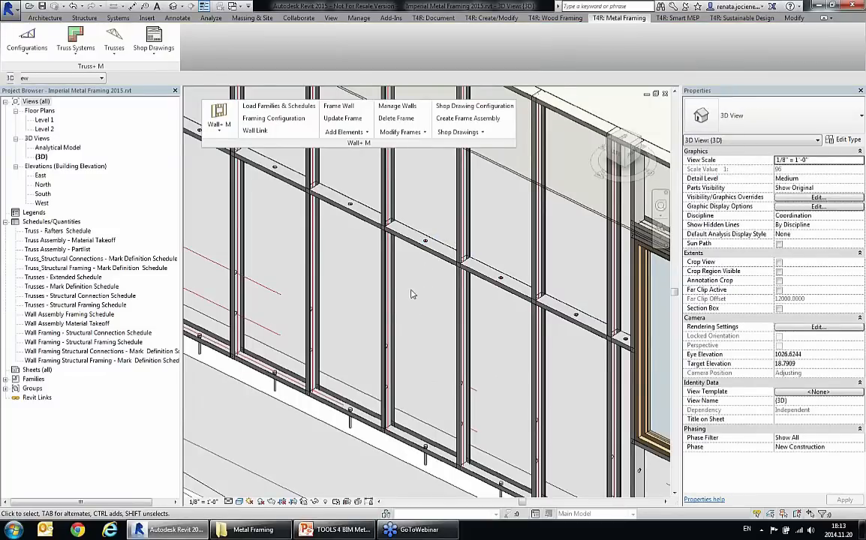
# Step: Examine how a metal stud meets the bottom track in the long side wall
pyautogui.scroll(-2, 413, 293)
pyautogui.moveTo(421, 283)
pyautogui.mouseDown(button='middle')
pyautogui.moveTo(415, 289)
pyautogui.moveTo(412, 278)
pyautogui.mouseUp(button='middle')
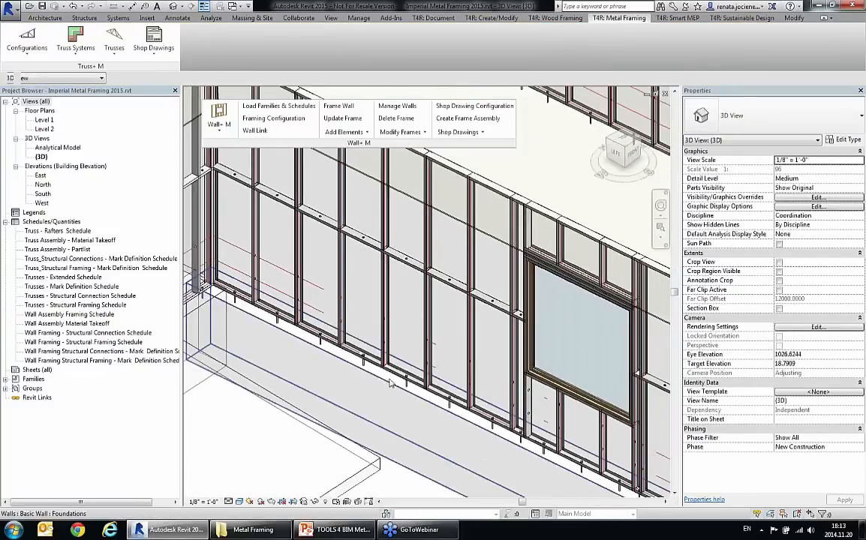
pyautogui.scroll(6, 394, 352)
pyautogui.scroll(3, 395, 337)
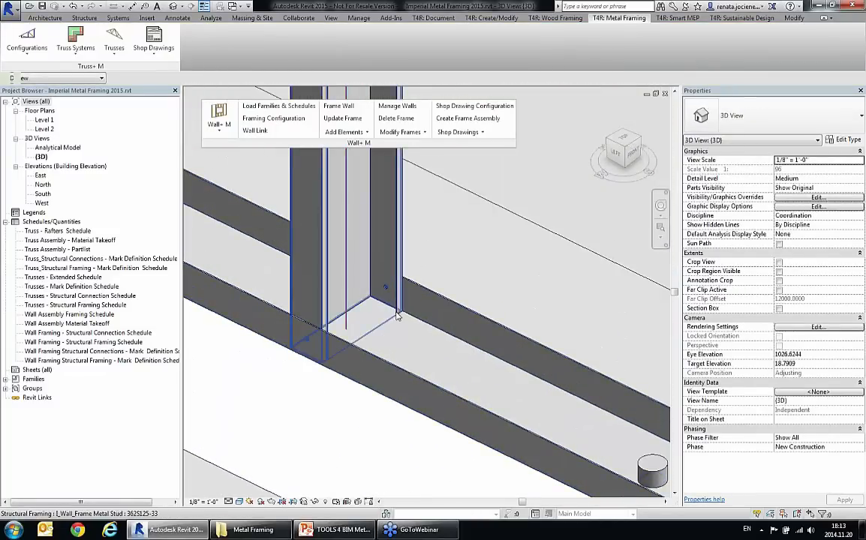
pyautogui.click(398, 316)
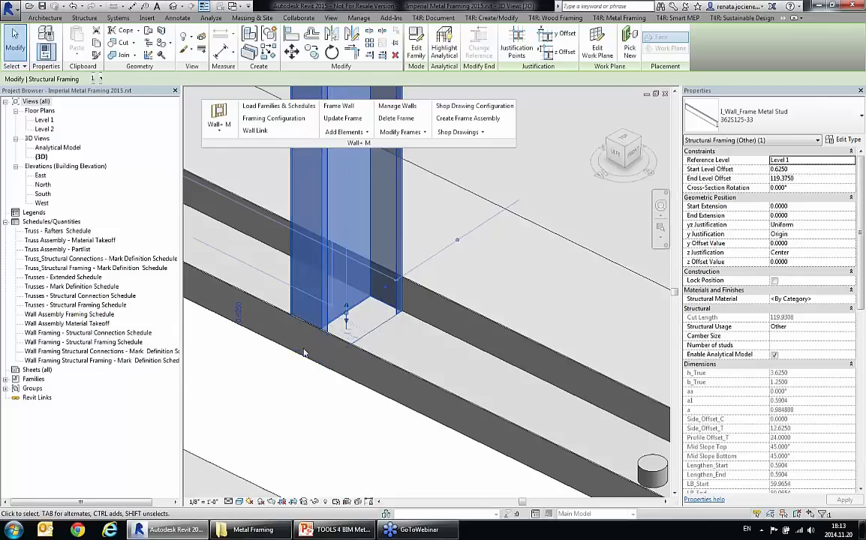
pyautogui.scroll(-2, 335, 368)
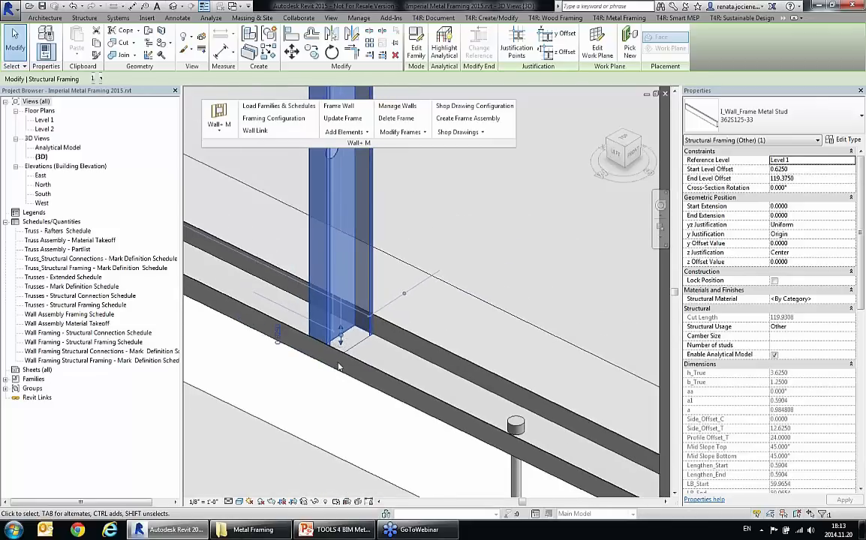
# Step: Move the overhead garage door about 10 inches along its wall toward the corner with the long side wall
pyautogui.press('Escape')
pyautogui.scroll(-3, 405, 331)
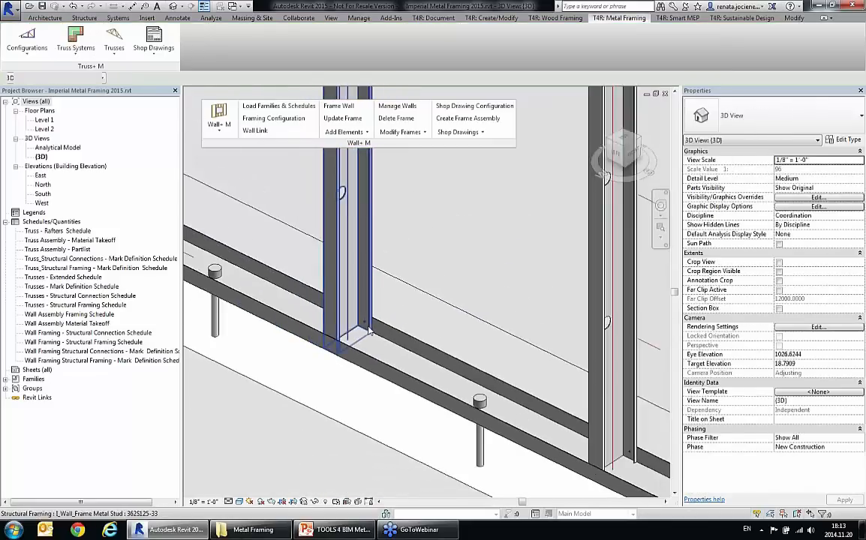
pyautogui.scroll(-4, 370, 346)
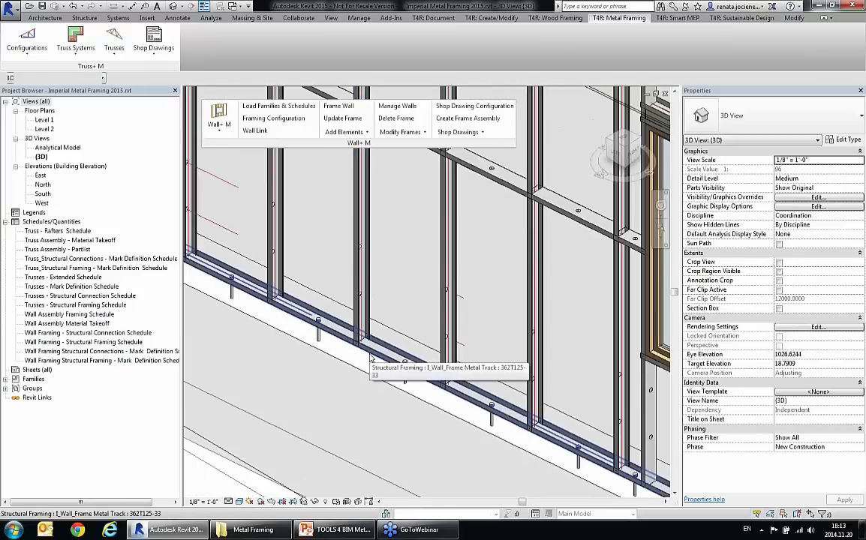
pyautogui.scroll(-5, 369, 357)
pyautogui.moveTo(487, 331); pyautogui.dragTo(480, 356, button='middle')
pyautogui.moveTo(415, 245); pyautogui.dragTo(431, 274, button='middle')
pyautogui.scroll(1, 426, 318)
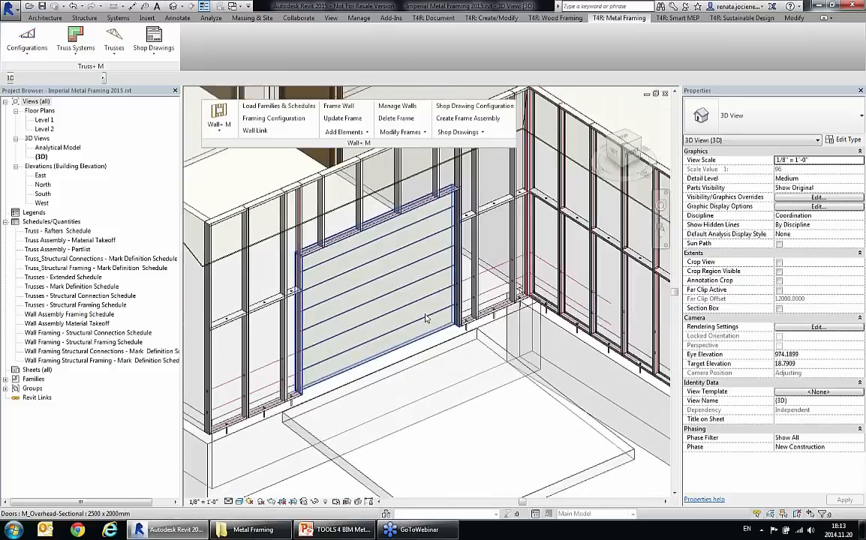
pyautogui.scroll(2, 425, 318)
pyautogui.click(393, 305)
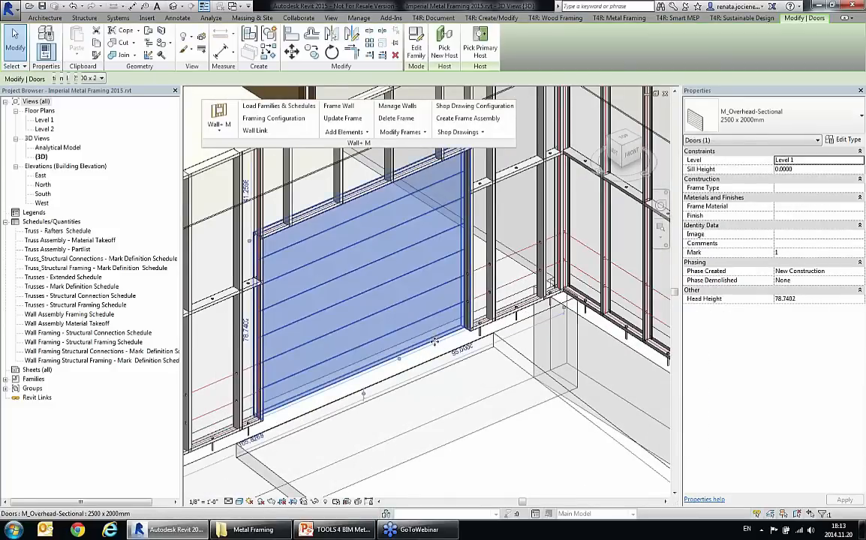
pyautogui.moveTo(421, 295); pyautogui.dragTo(434, 301)
pyautogui.press('Escape')
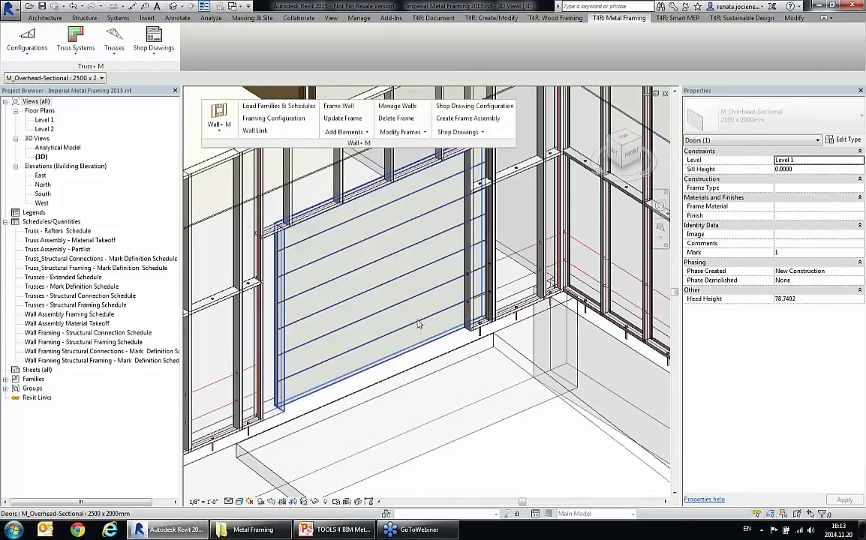
pyautogui.scroll(-1, 420, 314)
pyautogui.click(348, 259)
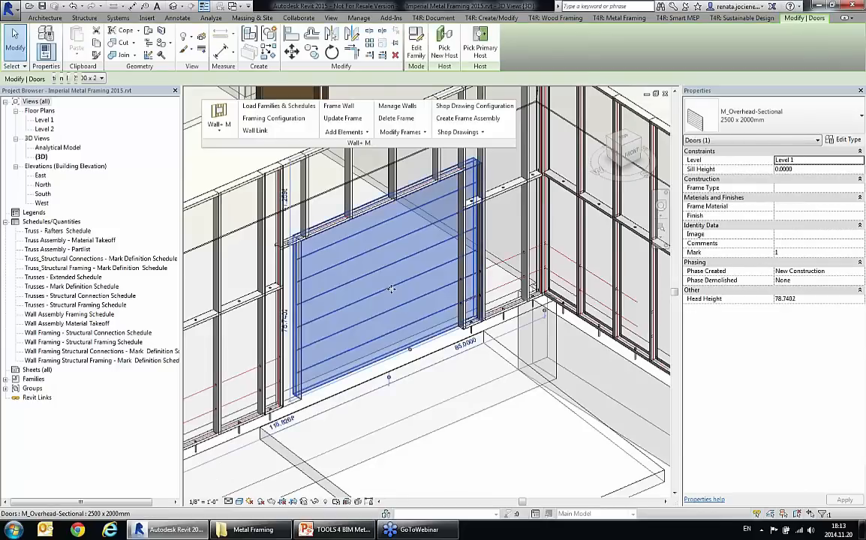
pyautogui.press('Escape')
# Step: Update the metal frame of the garage door wall to follow the door's new position
pyautogui.click(348, 200)
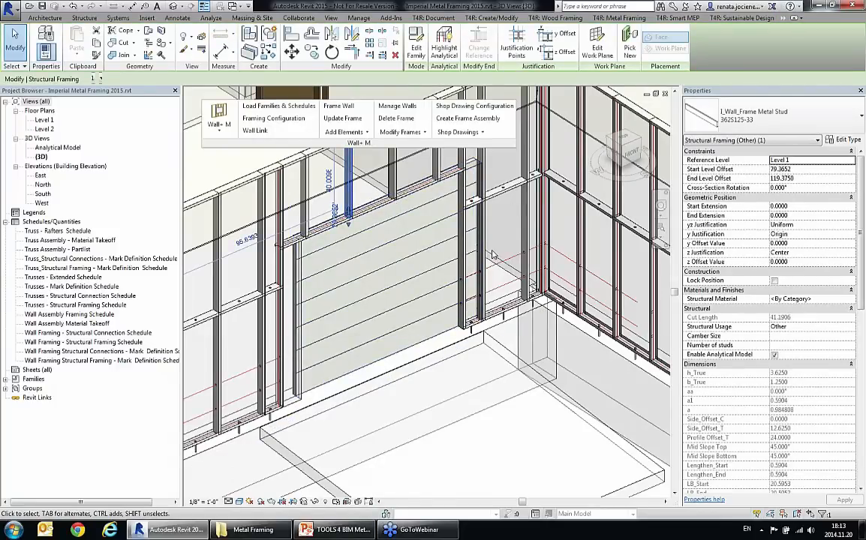
pyautogui.click(342, 117)
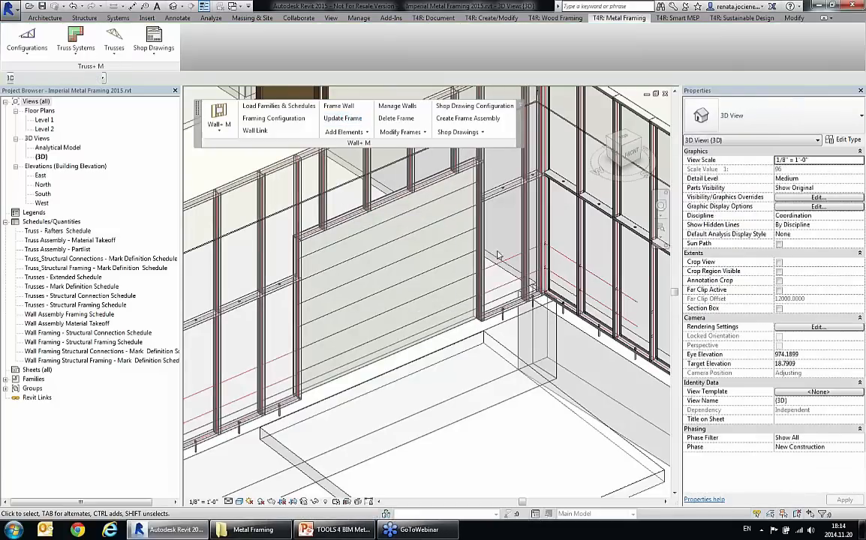
pyautogui.keyDown('shift'); pyautogui.moveTo(497, 244); pyautogui.dragTo(497, 255, button='middle'); pyautogui.keyUp('shift')
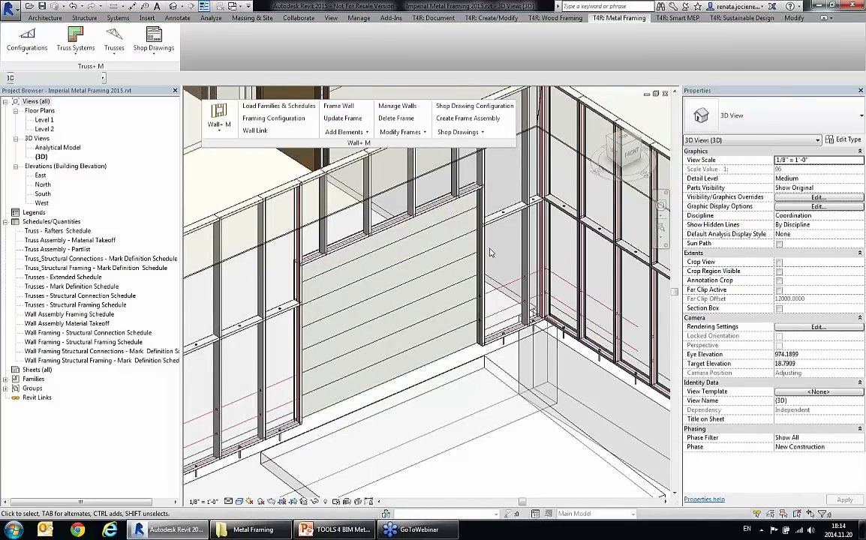
pyautogui.keyDown('shift'); pyautogui.moveTo(365, 225); pyautogui.dragTo(339, 227, button='middle'); pyautogui.keyUp('shift')
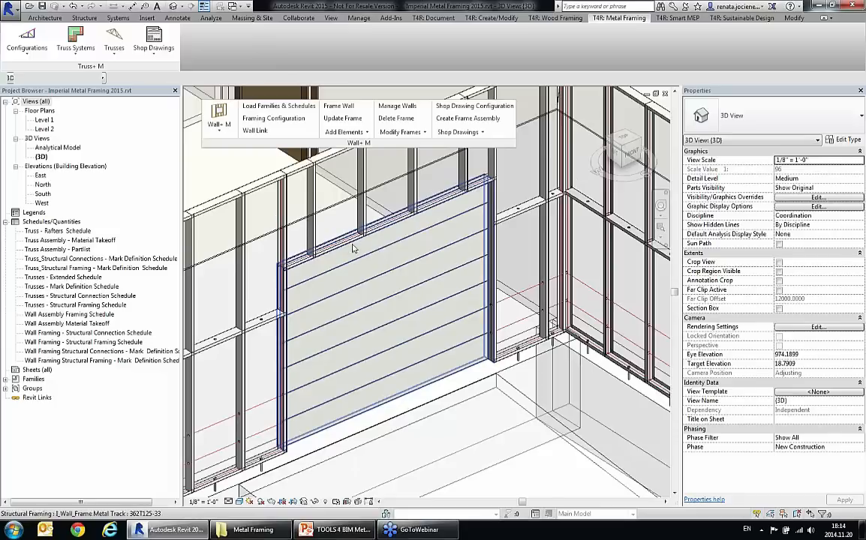
pyautogui.keyDown('shift'); pyautogui.moveTo(390, 236); pyautogui.dragTo(440, 247, button='middle'); pyautogui.keyUp('shift')
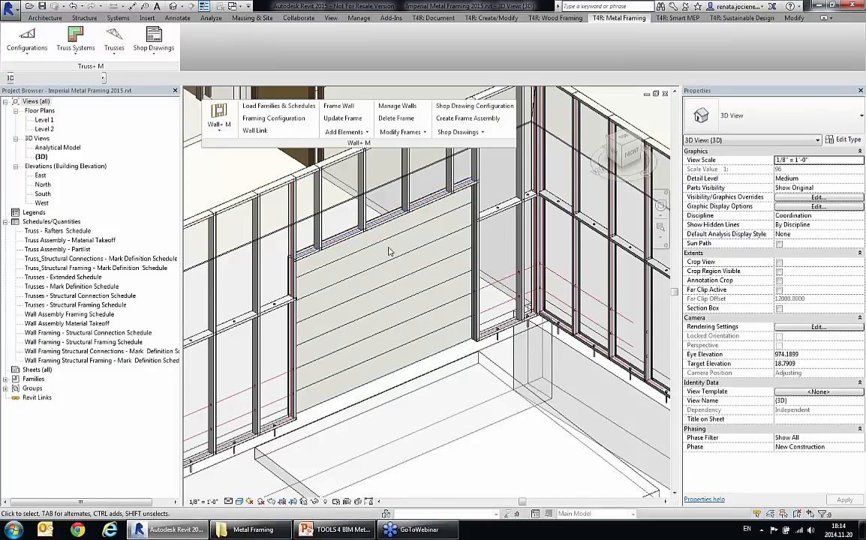
# Step: Modify the garage door opening's framing to place its top cripple studs diagonally, with Pratt panel type and an offset in connections of 2
pyautogui.click(424, 132)
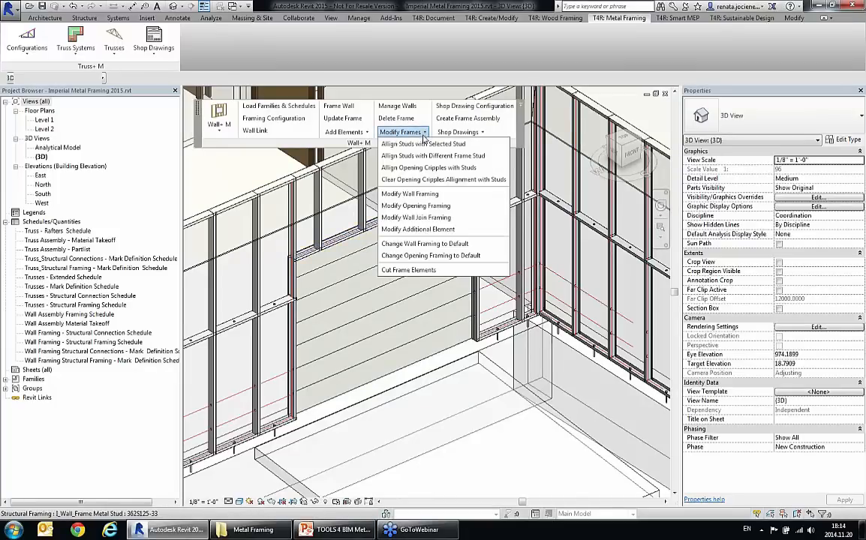
pyautogui.click(433, 208)
pyautogui.click(406, 203)
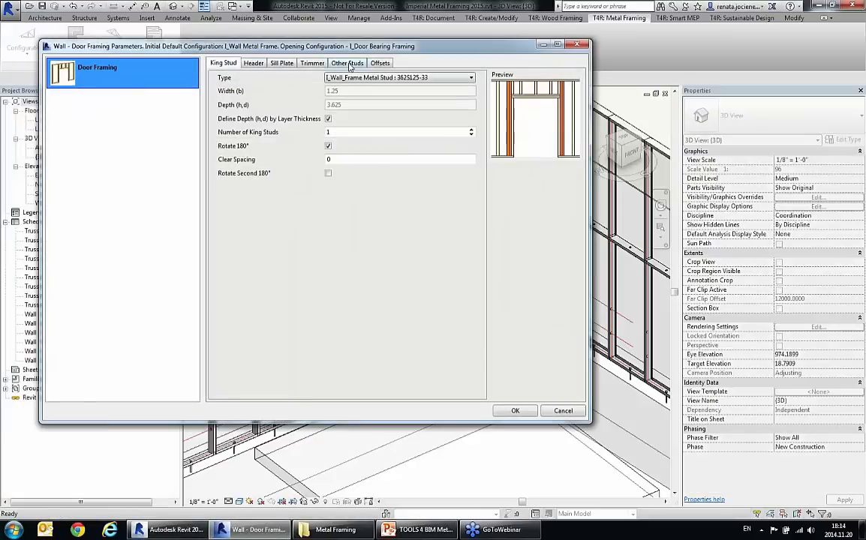
pyautogui.click(347, 64)
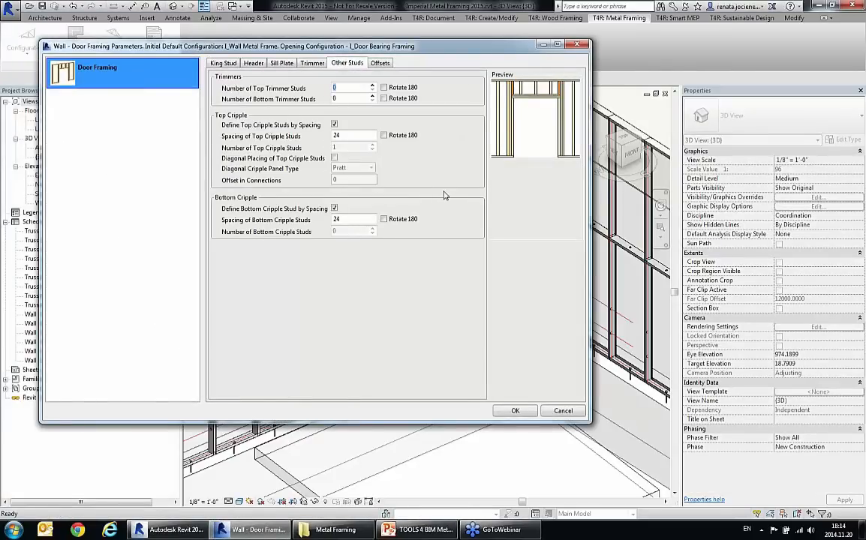
pyautogui.click(334, 160)
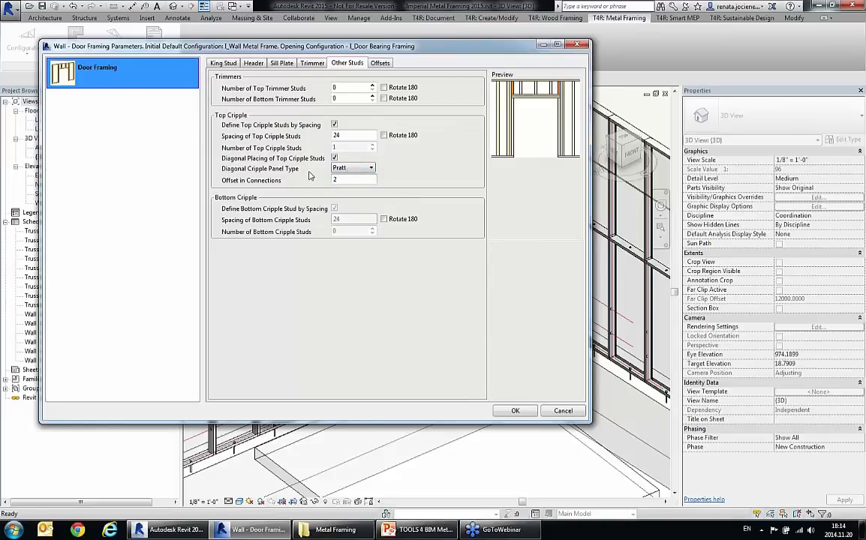
pyautogui.click(363, 173)
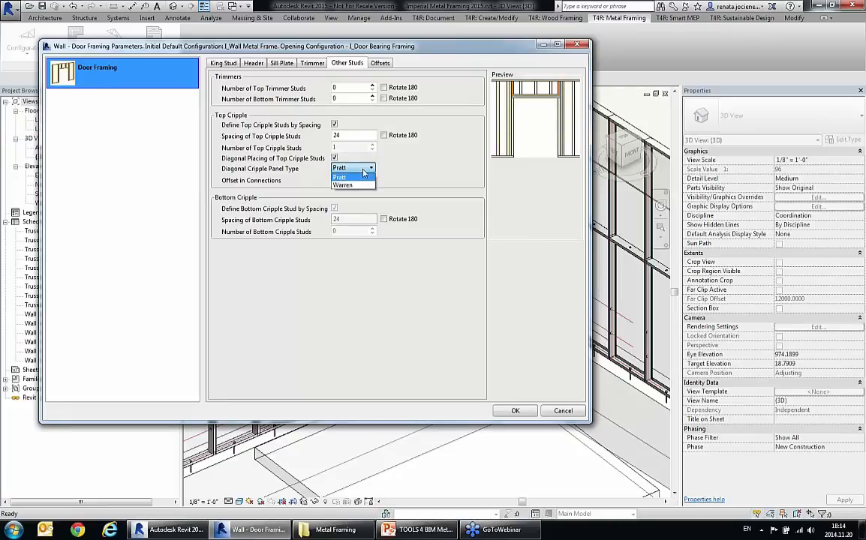
pyautogui.click(370, 171)
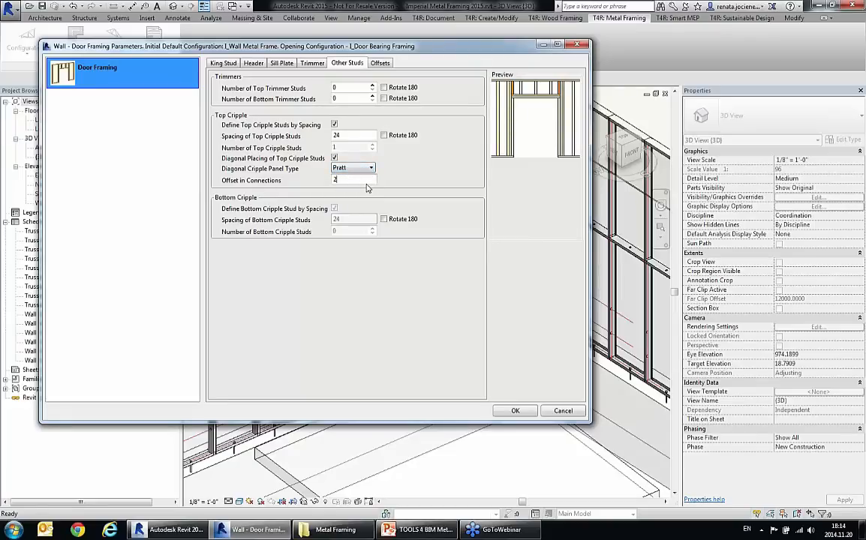
pyautogui.click(515, 411)
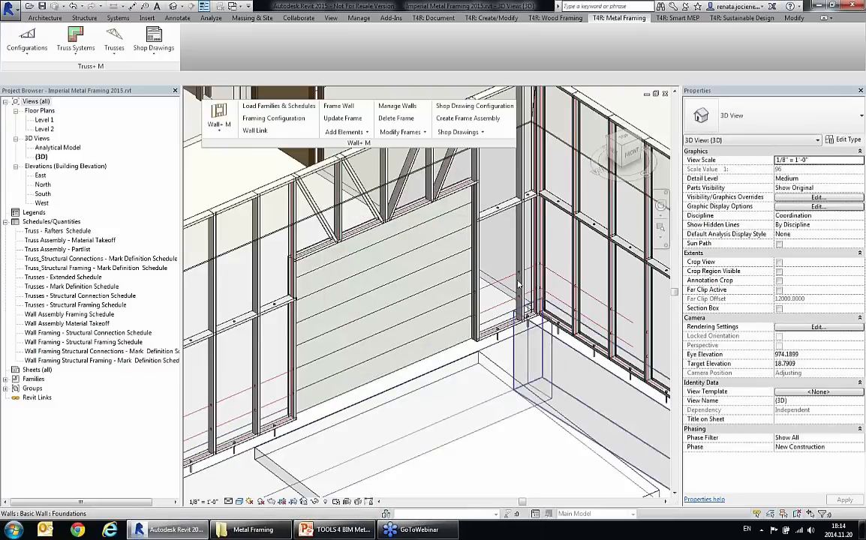
pyautogui.scroll(5, 400, 267)
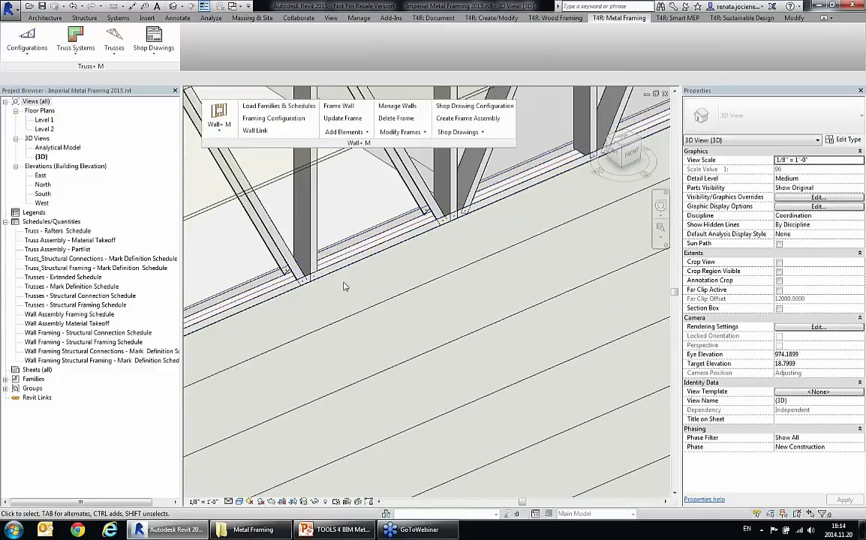
pyautogui.scroll(-6, 344, 286)
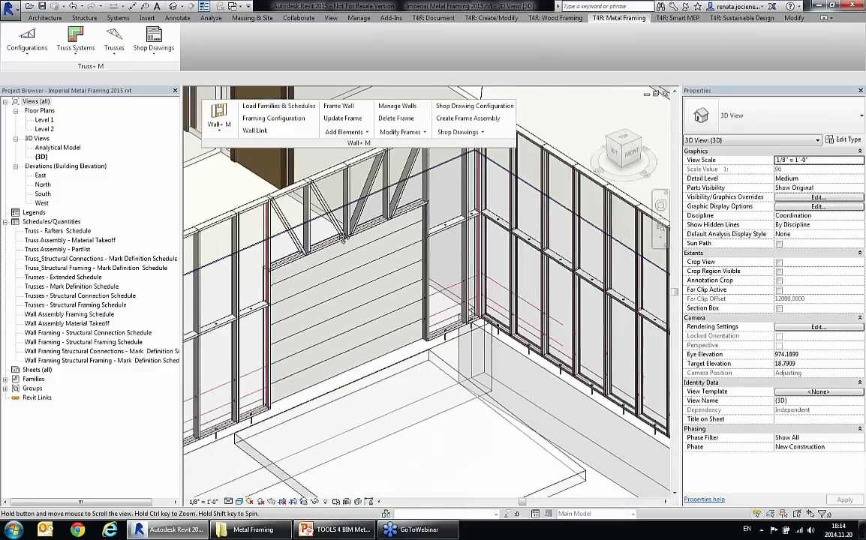
pyautogui.moveTo(343, 238); pyautogui.dragTo(311, 259, button='middle')
# Step: Add an additional horizontal element between two studs below the bridging in the long side wall
pyautogui.moveTo(489, 349); pyautogui.dragTo(354, 296, button='middle')
pyautogui.scroll(1, 355, 297)
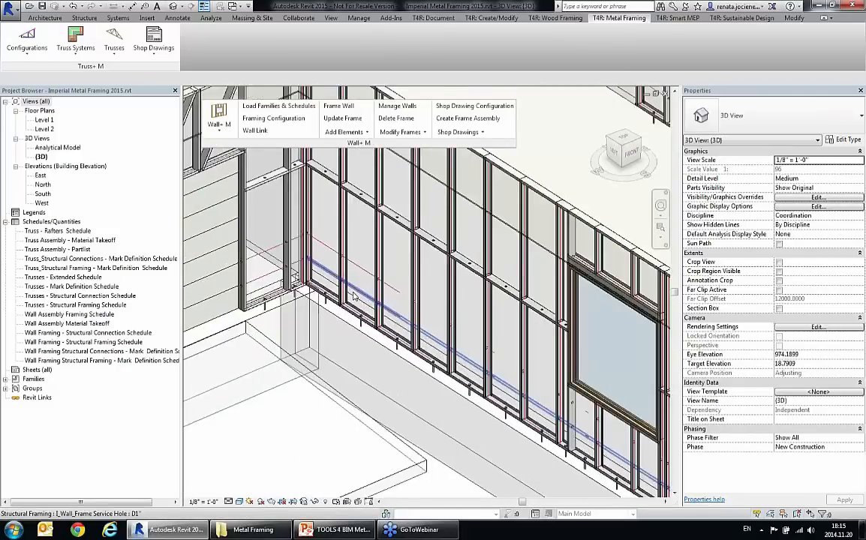
pyautogui.scroll(3, 354, 297)
pyautogui.moveTo(497, 344); pyautogui.dragTo(469, 339, button='middle')
pyautogui.scroll(-1, 420, 329)
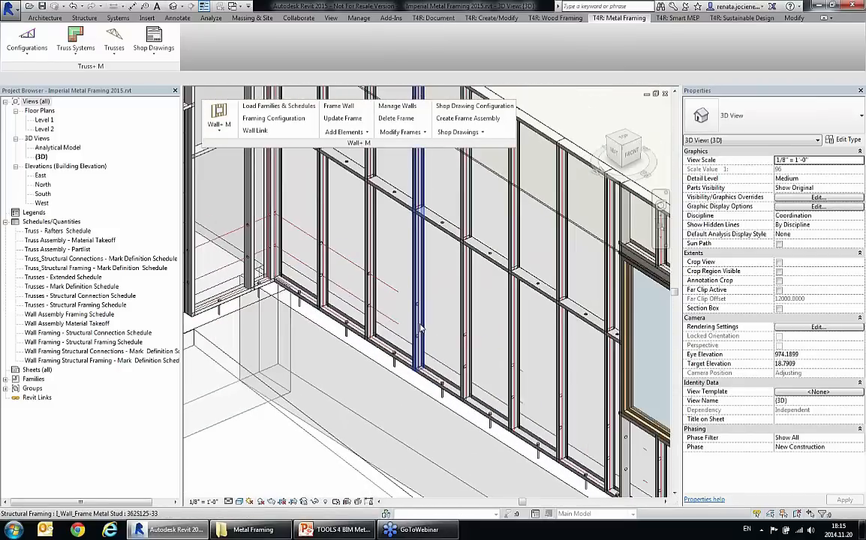
pyautogui.click(344, 133)
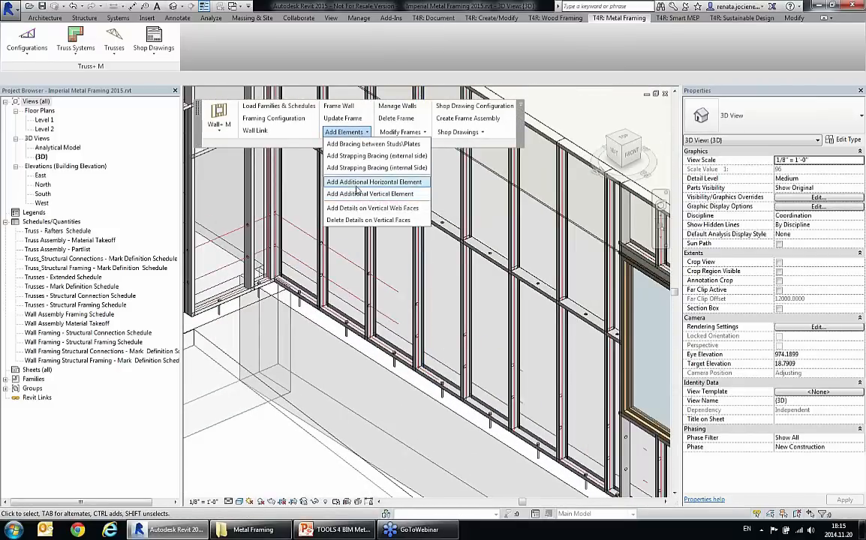
pyautogui.click(360, 194)
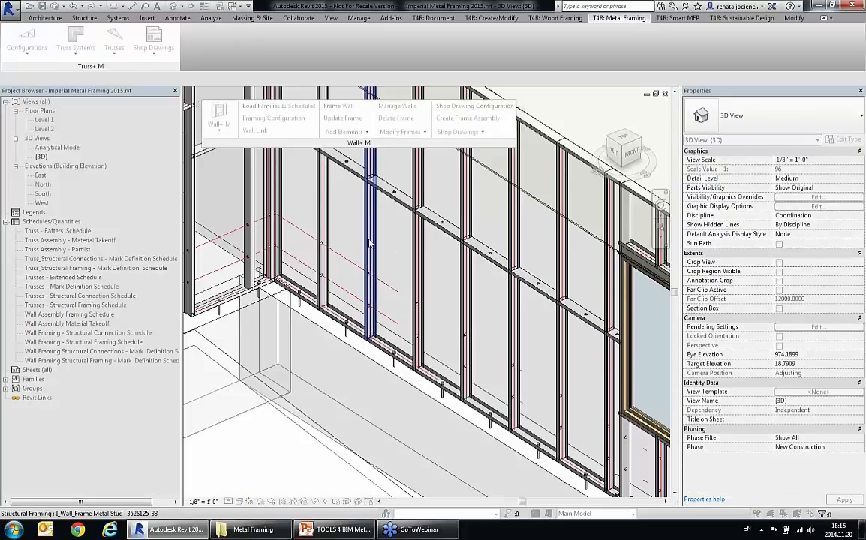
pyautogui.click(412, 271)
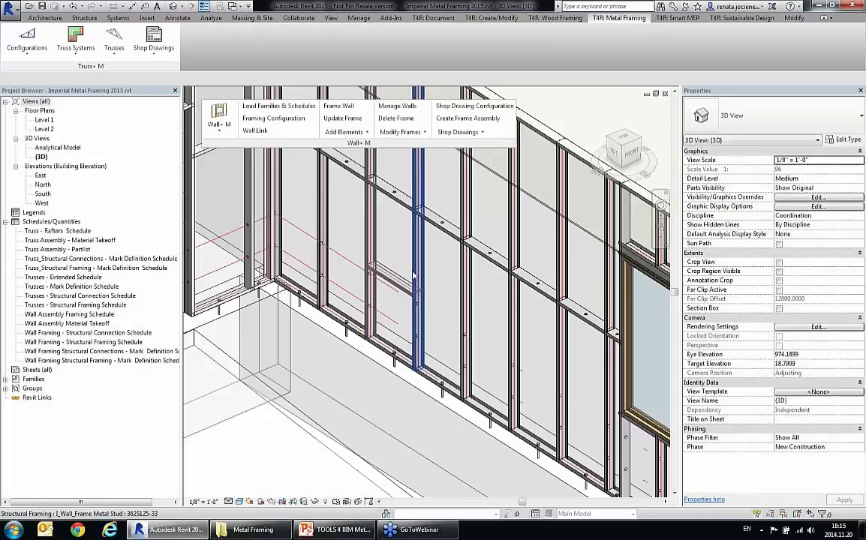
pyautogui.scroll(6, 407, 280)
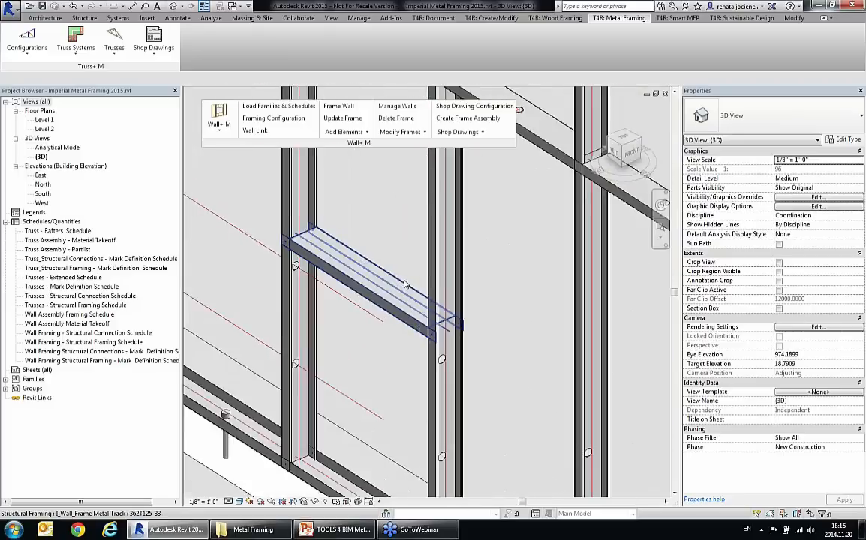
pyautogui.click(427, 352)
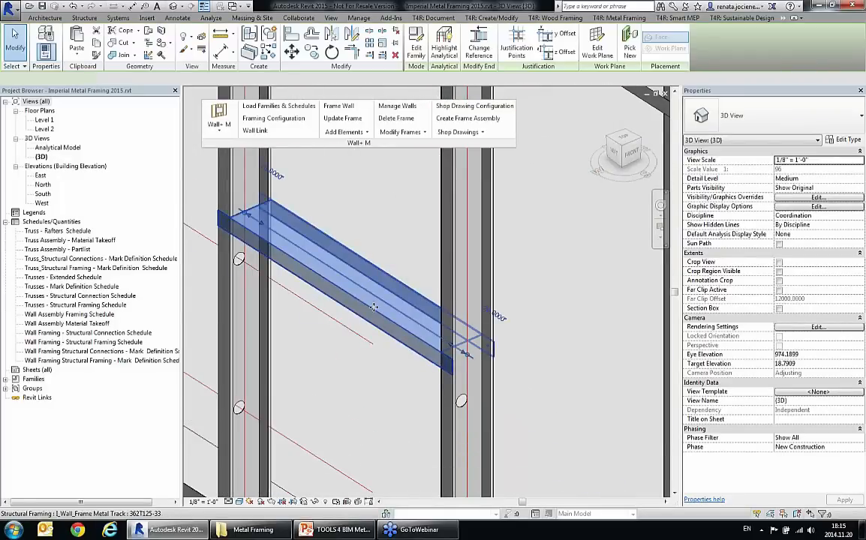
pyautogui.scroll(-4, 370, 306)
pyautogui.scroll(-2, 371, 306)
pyautogui.press('Escape')
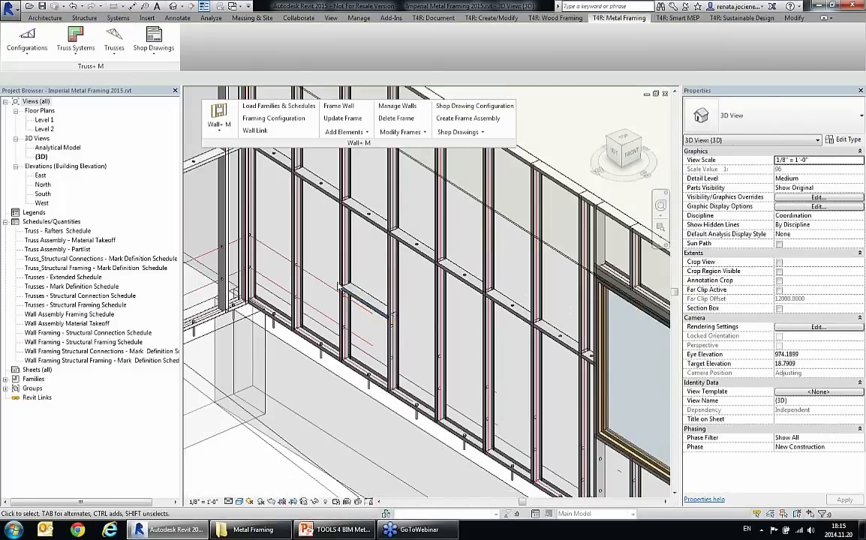
# Step: Add an additional vertical element in the stud bay next to the new horizontal element in the long side wall
pyautogui.moveTo(449, 351); pyautogui.dragTo(429, 341, button='middle')
pyautogui.click(344, 132)
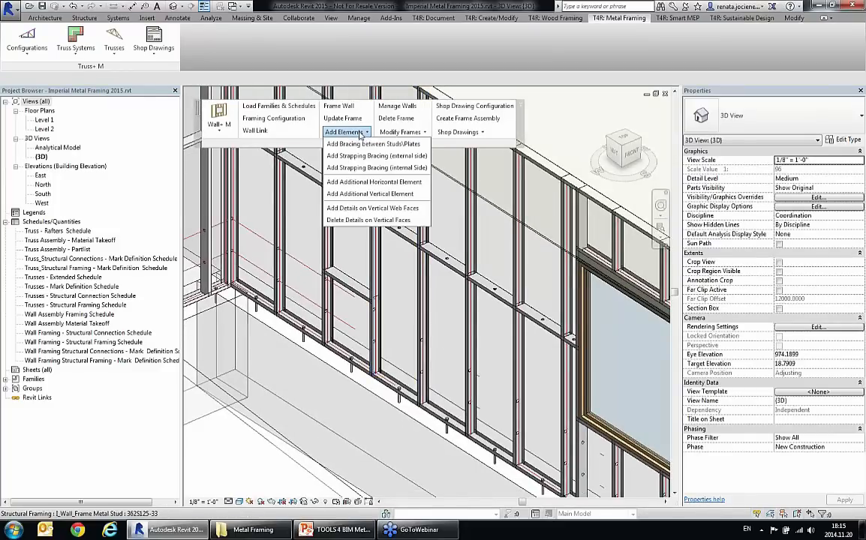
pyautogui.click(369, 194)
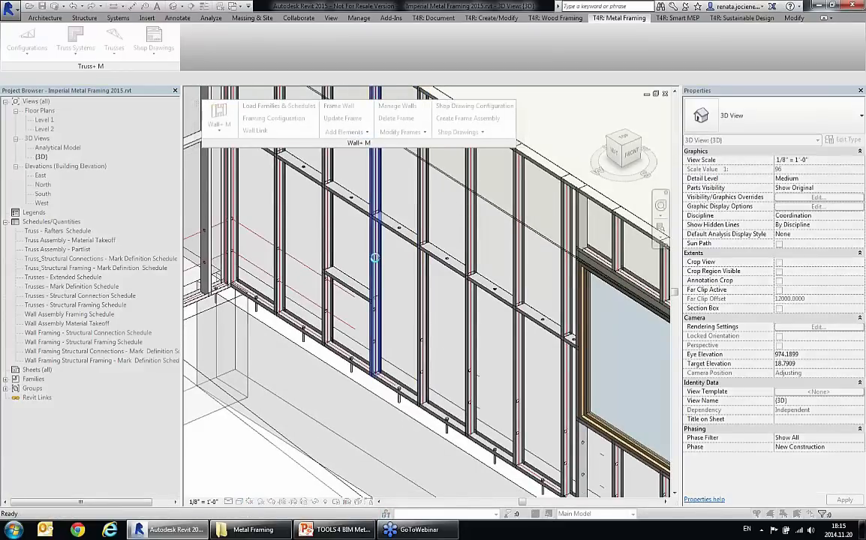
pyautogui.click(378, 263)
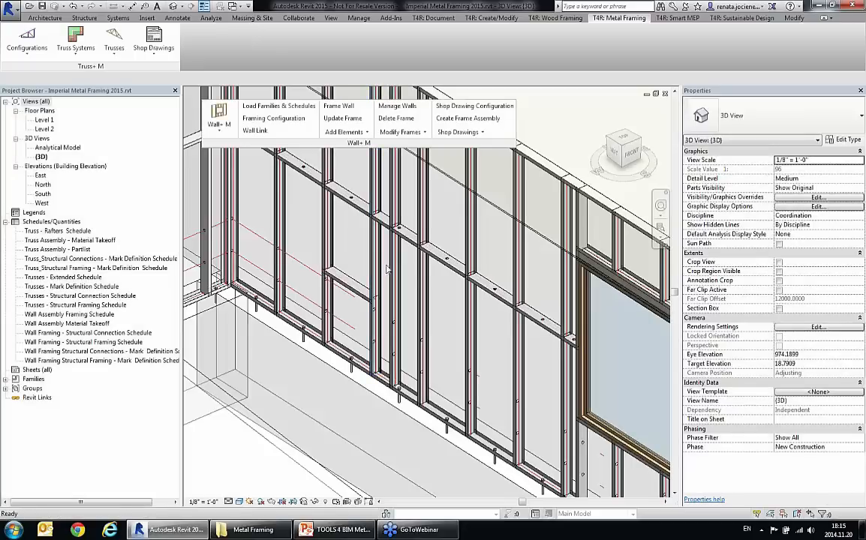
pyautogui.moveTo(421, 280); pyautogui.dragTo(392, 324, button='middle')
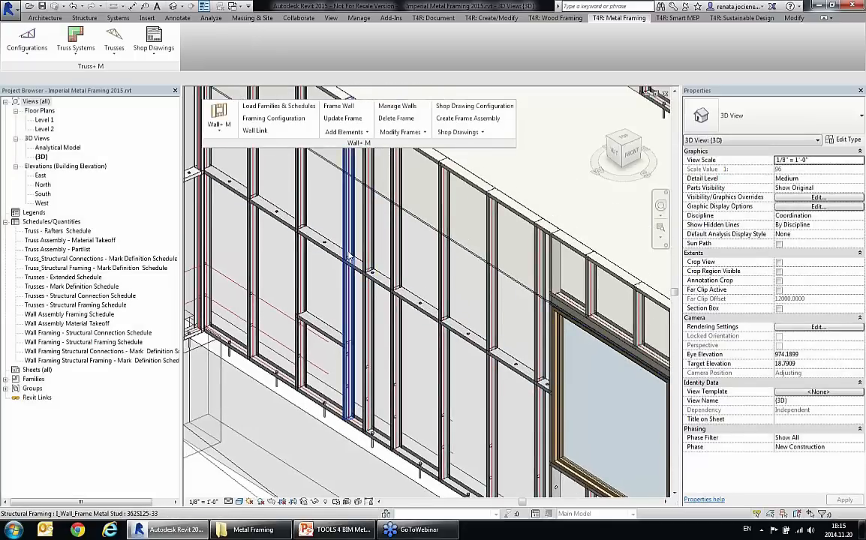
# Step: Examine the gable wall's metal frame, including a clip angle on its lateral brace and the header above its window
pyautogui.scroll(-1, 348, 267)
pyautogui.scroll(-2, 390, 347)
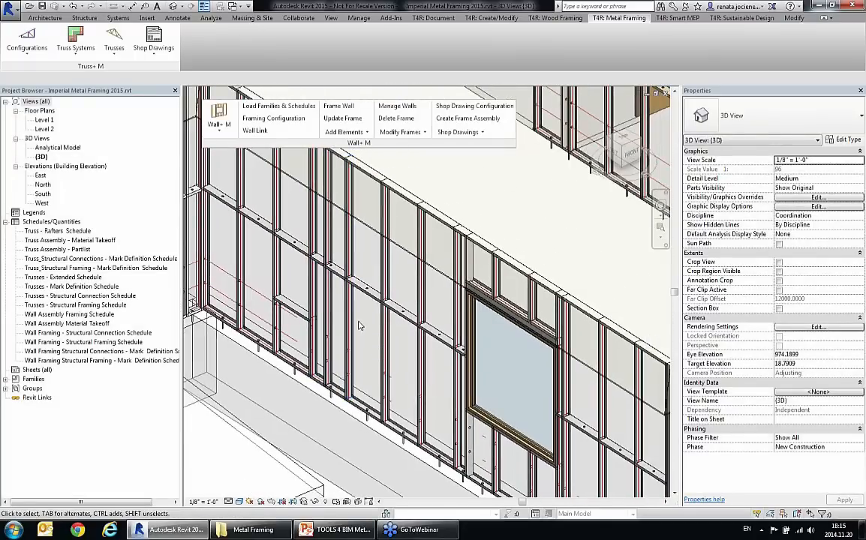
pyautogui.scroll(-1, 356, 310)
pyautogui.scroll(-2, 356, 310)
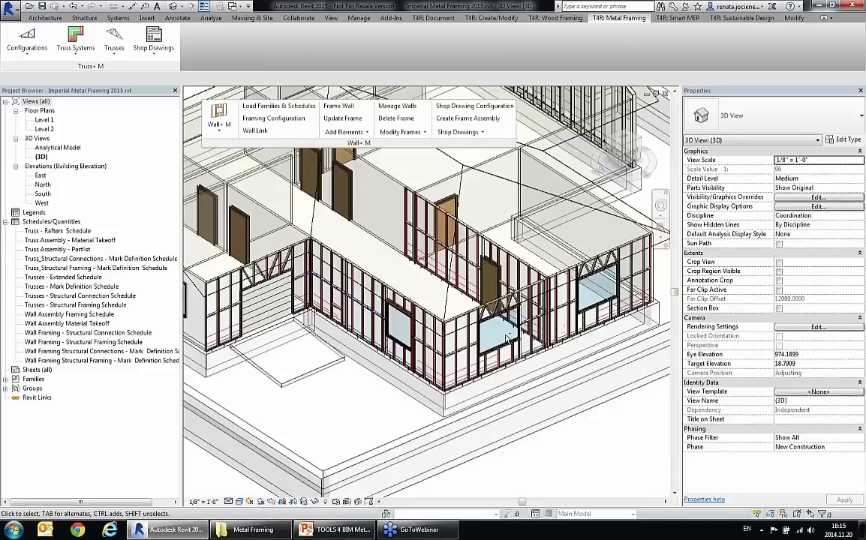
pyautogui.keyDown('shift'); pyautogui.moveTo(359, 314); pyautogui.dragTo(465, 333, button='middle'); pyautogui.keyUp('shift')
pyautogui.scroll(4, 550, 356)
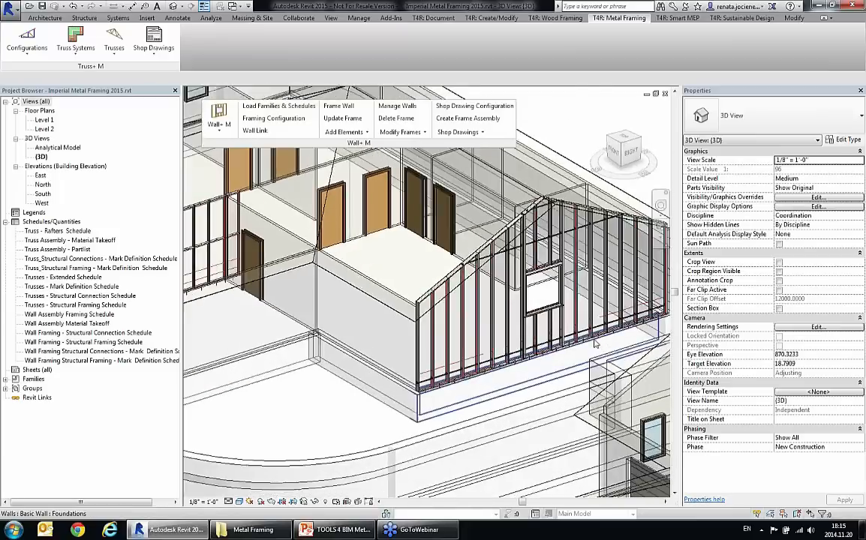
pyautogui.scroll(5, 551, 356)
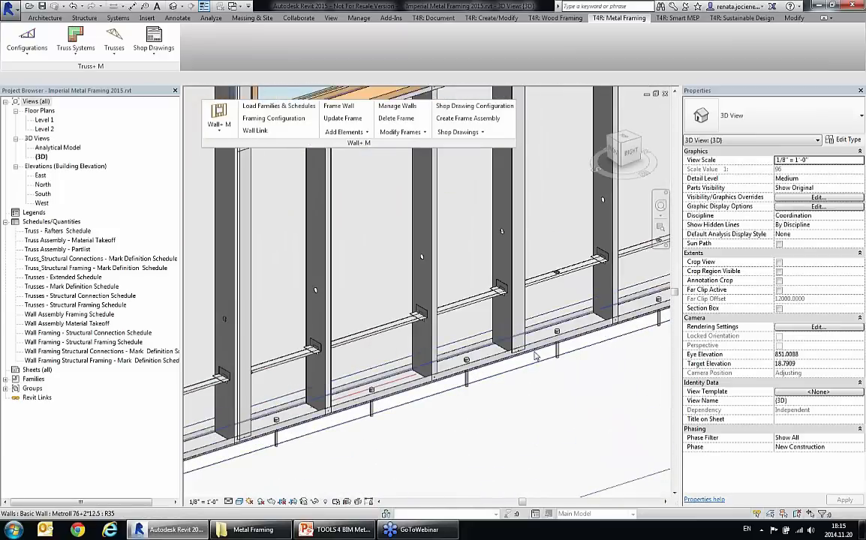
pyautogui.keyDown('shift'); pyautogui.moveTo(526, 295); pyautogui.dragTo(484, 221, button='middle'); pyautogui.keyUp('shift')
pyautogui.keyDown('shift'); pyautogui.moveTo(379, 328); pyautogui.dragTo(409, 335, button='middle'); pyautogui.keyUp('shift')
pyautogui.scroll(-5, 410, 335)
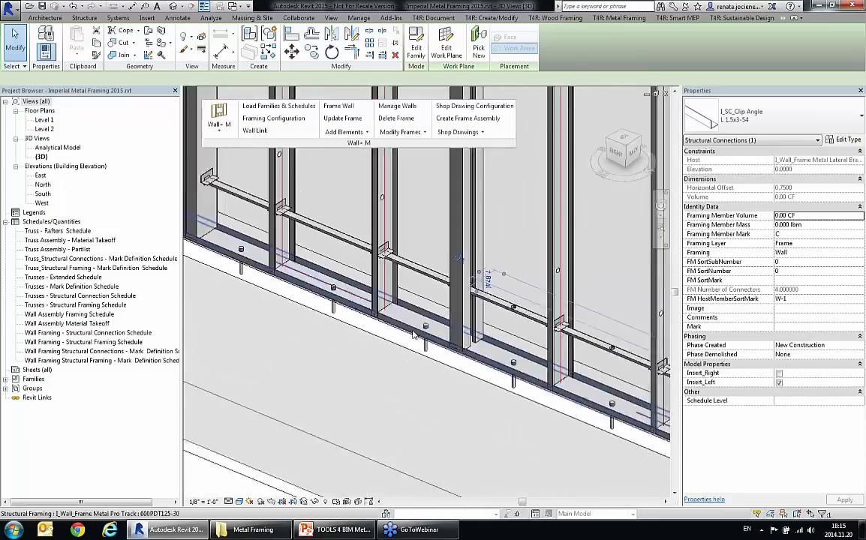
pyautogui.moveTo(509, 316); pyautogui.dragTo(513, 324, button='middle')
pyautogui.scroll(4, 441, 248)
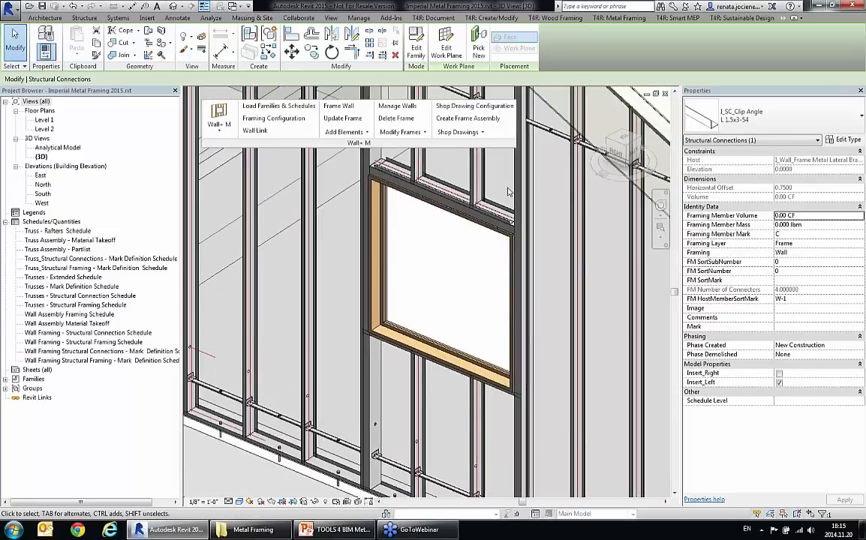
pyautogui.scroll(5, 370, 220)
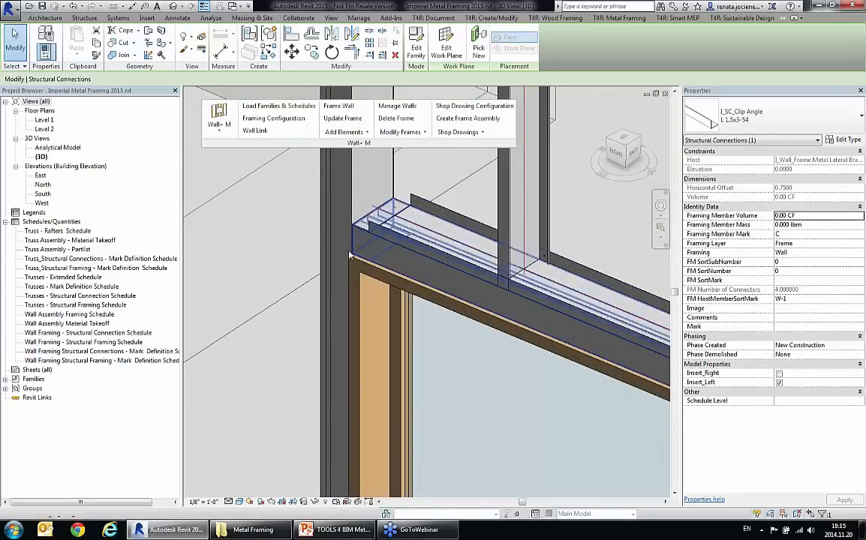
# Step: Inspect the lateral brace below the gable window and the clip angles joining it to the studs
pyautogui.scroll(-3, 405, 262)
pyautogui.scroll(-1, 406, 262)
pyautogui.moveTo(412, 301); pyautogui.dragTo(405, 181, button='middle')
pyautogui.scroll(5, 420, 387)
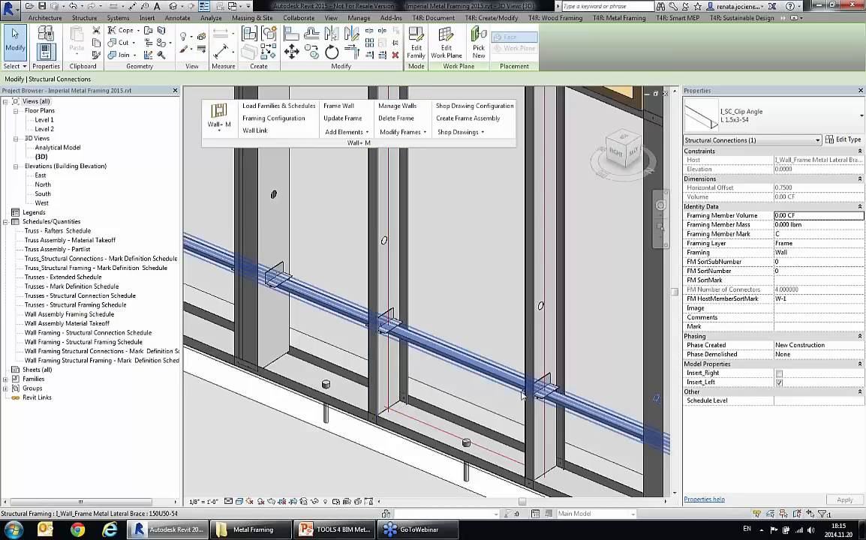
pyautogui.moveTo(484, 392)
pyautogui.keyDown('shift'); pyautogui.mouseDown(button='middle')
pyautogui.moveTo(617, 391)
pyautogui.moveTo(483, 382)
pyautogui.mouseUp(button='middle'); pyautogui.keyUp('shift')
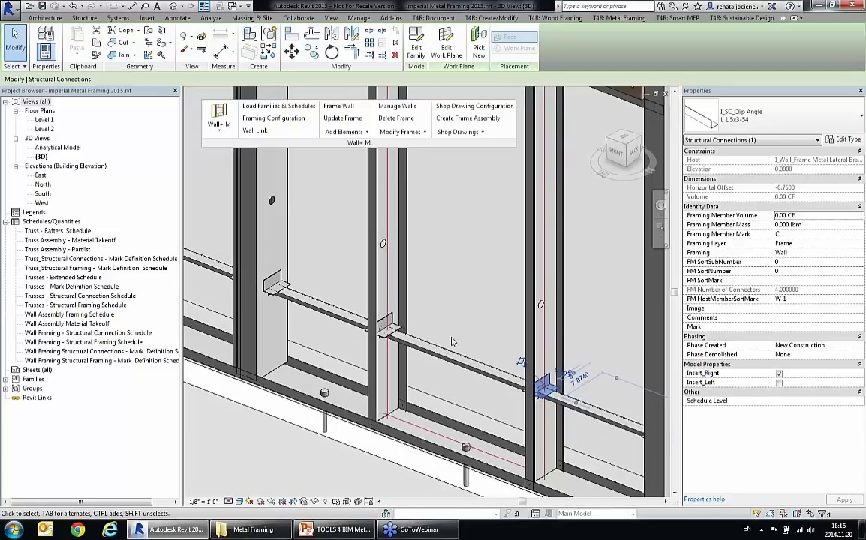
pyautogui.keyDown('shift'); pyautogui.moveTo(453, 342); pyautogui.dragTo(454, 303, button='middle'); pyautogui.keyUp('shift')
pyautogui.click(453, 303)
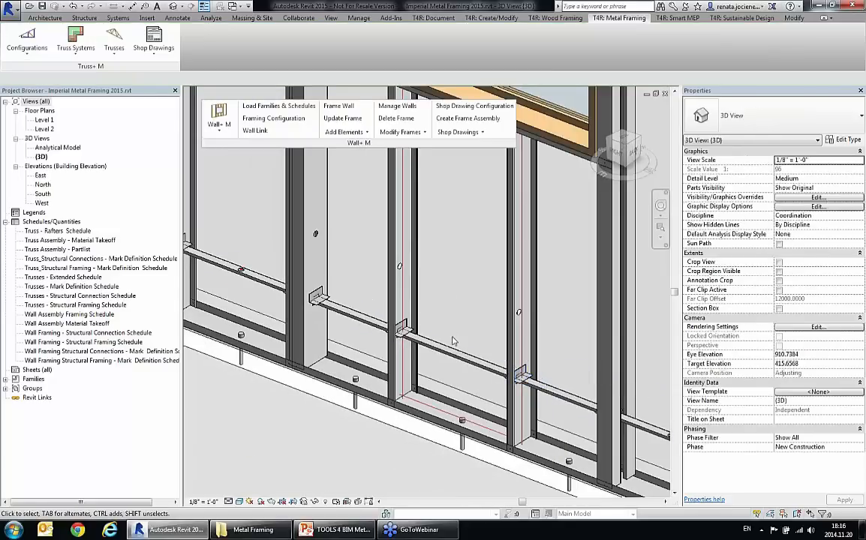
pyautogui.click(403, 328)
pyautogui.moveTo(403, 328)
pyautogui.keyDown('shift'); pyautogui.mouseDown(button='middle')
pyautogui.moveTo(397, 368)
pyautogui.moveTo(392, 336)
pyautogui.mouseUp(button='middle'); pyautogui.keyUp('shift')
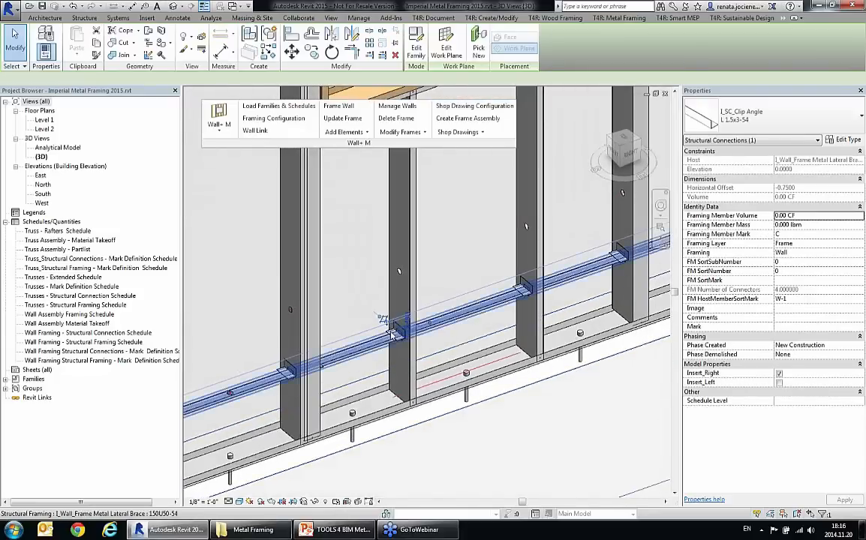
pyautogui.scroll(-3, 460, 403)
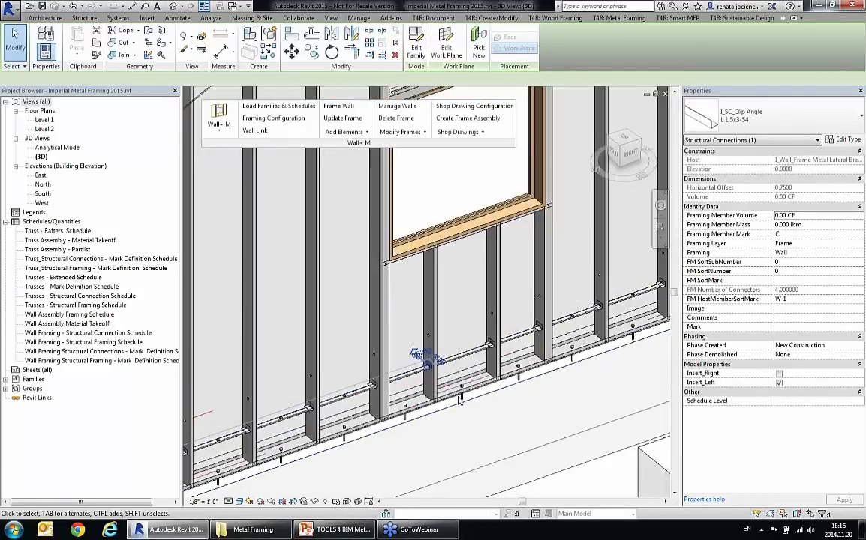
pyautogui.keyDown('shift'); pyautogui.moveTo(460, 403); pyautogui.dragTo(403, 203, button='middle'); pyautogui.keyUp('shift')
pyautogui.scroll(-3, 481, 255)
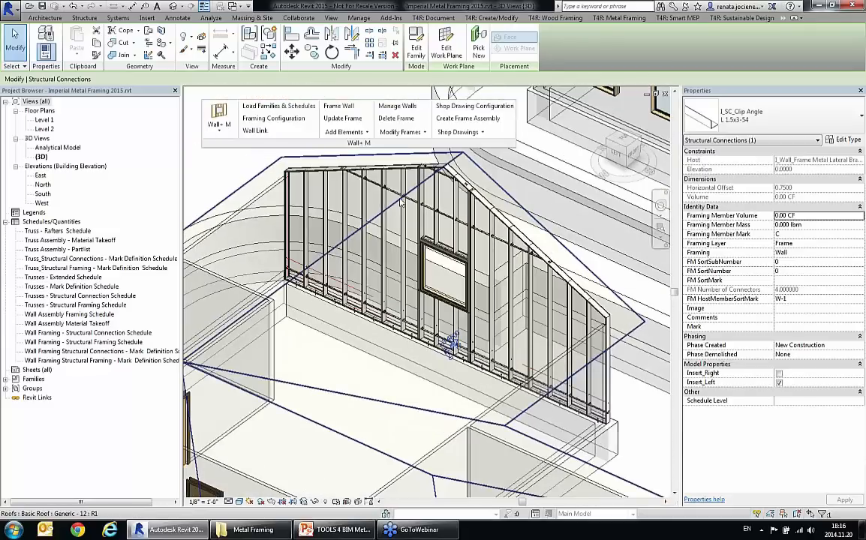
pyautogui.scroll(-5, 402, 205)
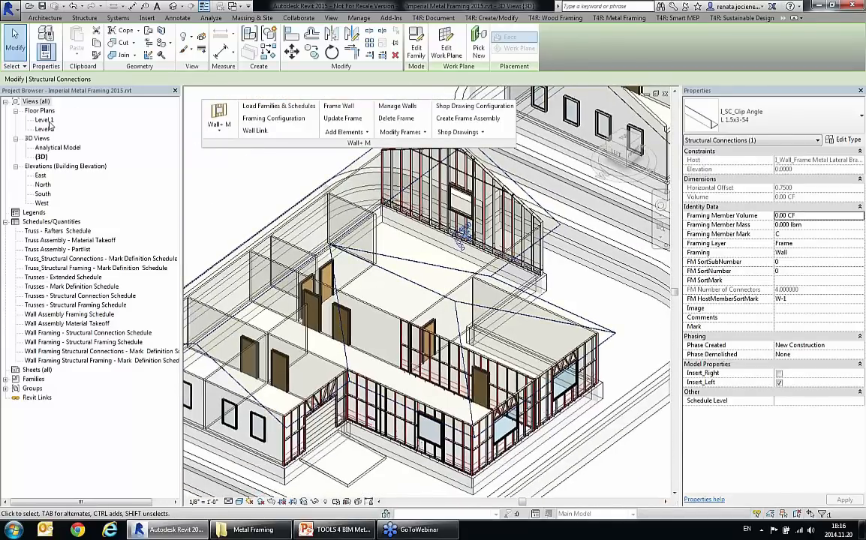
# Step: Open the Level 1 floor plan, inspect a framed wall's studs and anchors up close, and close the plan
pyautogui.doubleClick(45, 120)
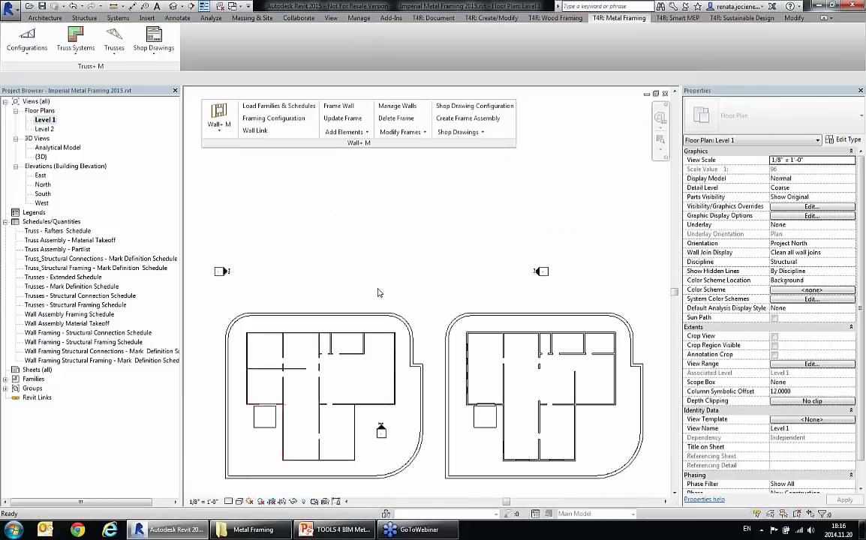
pyautogui.scroll(8, 401, 405)
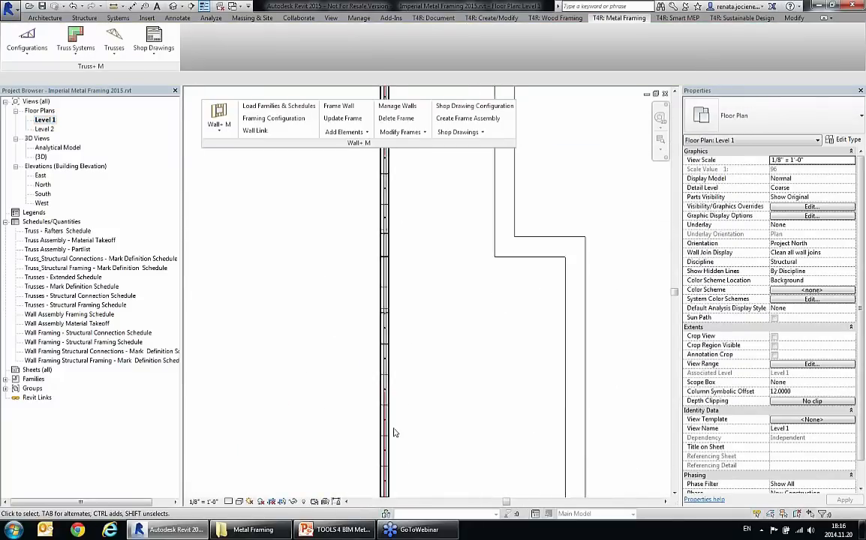
pyautogui.scroll(4, 391, 443)
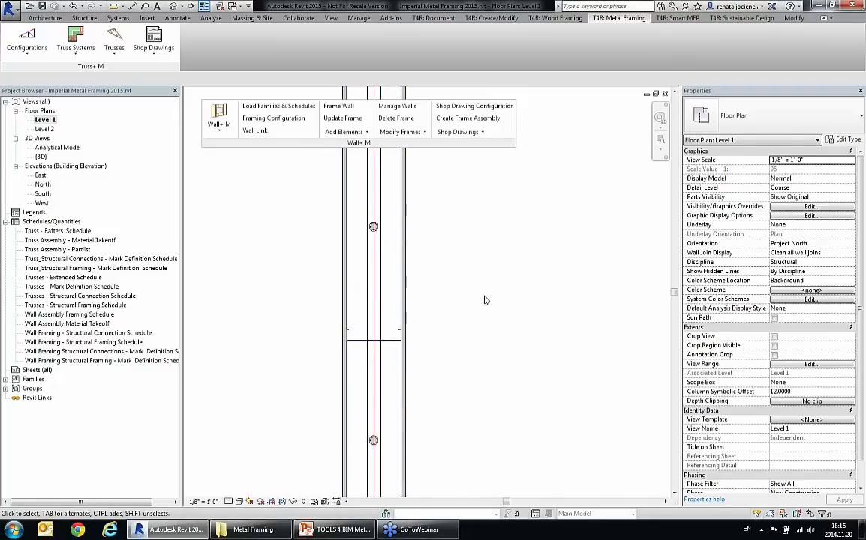
pyautogui.click(665, 94)
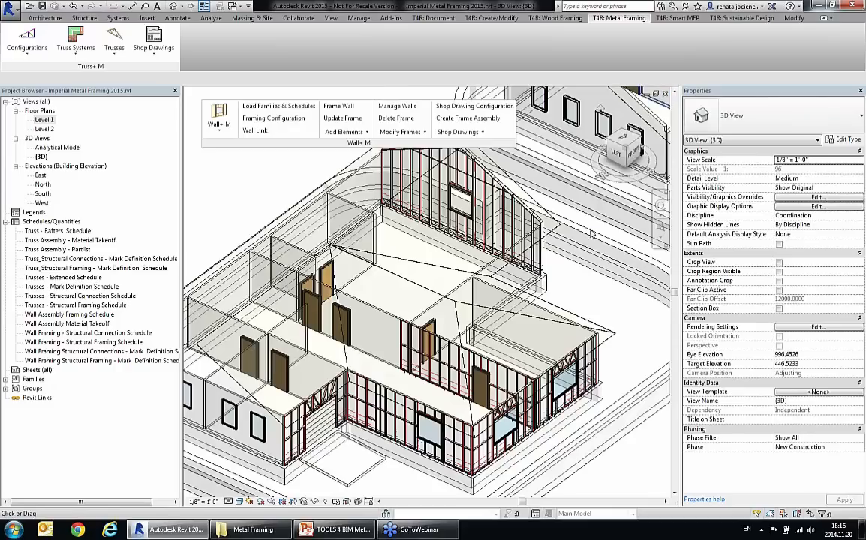
# Step: Examine the interior wall's framing beside the dark door, including one of its studs and the horizontal service holes
pyautogui.scroll(3, 449, 405)
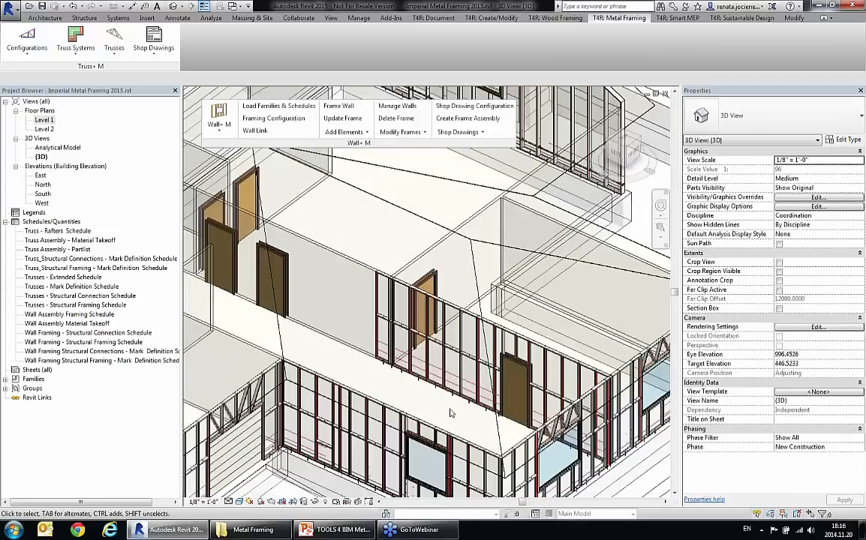
pyautogui.scroll(4, 449, 405)
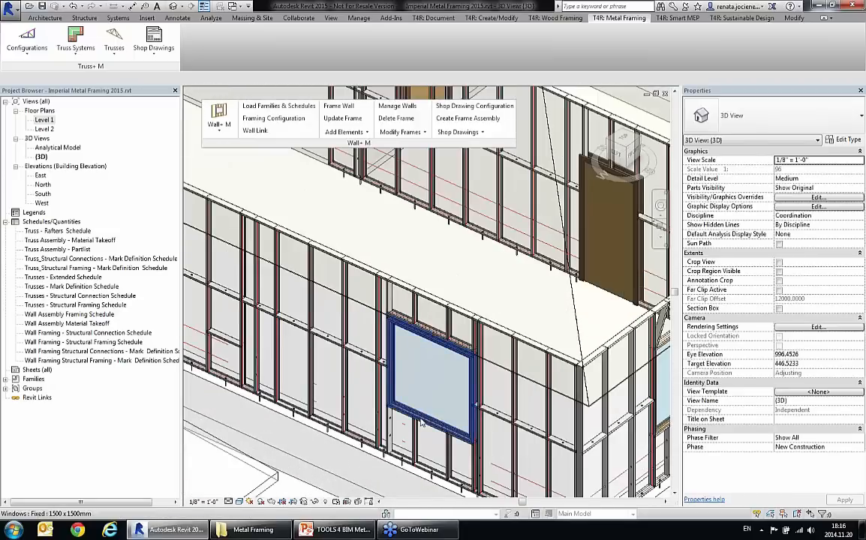
pyautogui.scroll(-2, 421, 423)
pyautogui.scroll(3, 482, 224)
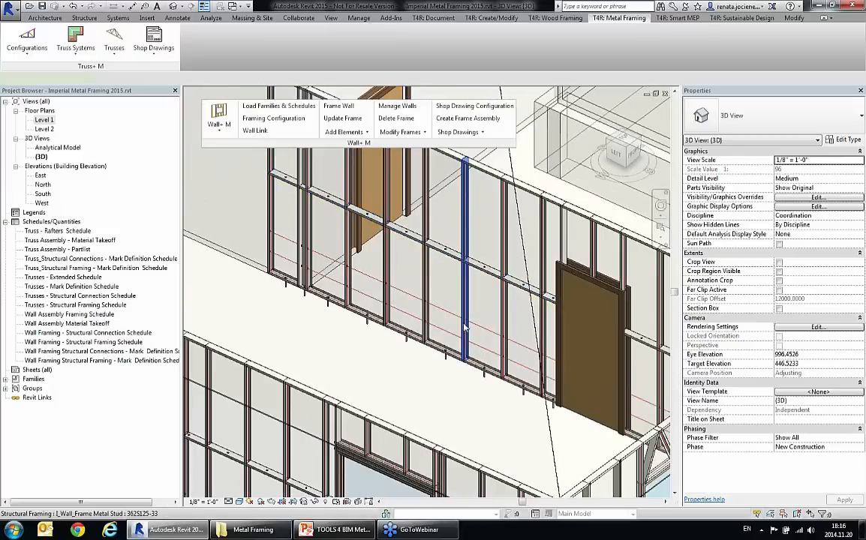
pyautogui.click(463, 344)
pyautogui.scroll(2, 464, 364)
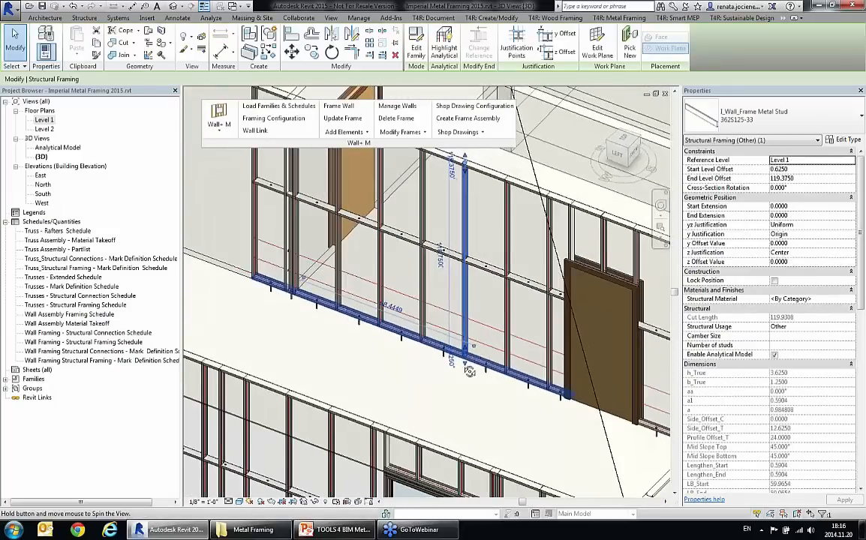
pyautogui.moveTo(484, 328); pyautogui.dragTo(466, 349, button='middle')
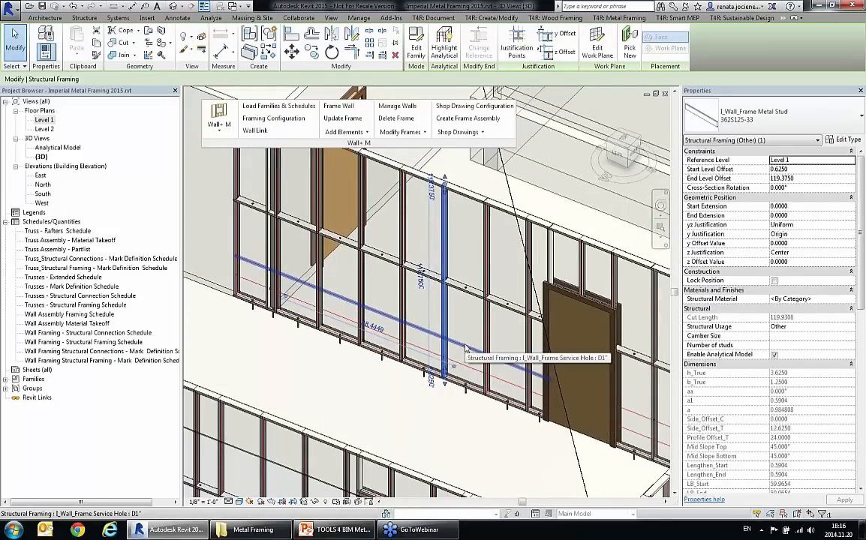
pyautogui.moveTo(412, 374); pyautogui.dragTo(408, 246, button='middle')
# Step: Add crossed bracing between studs and plates across the two bays between the window and the corner of the long side wall
pyautogui.click(464, 362)
pyautogui.scroll(1, 482, 422)
pyautogui.moveTo(482, 428)
pyautogui.mouseDown(button='middle')
pyautogui.moveTo(476, 437)
pyautogui.moveTo(478, 427)
pyautogui.mouseUp(button='middle')
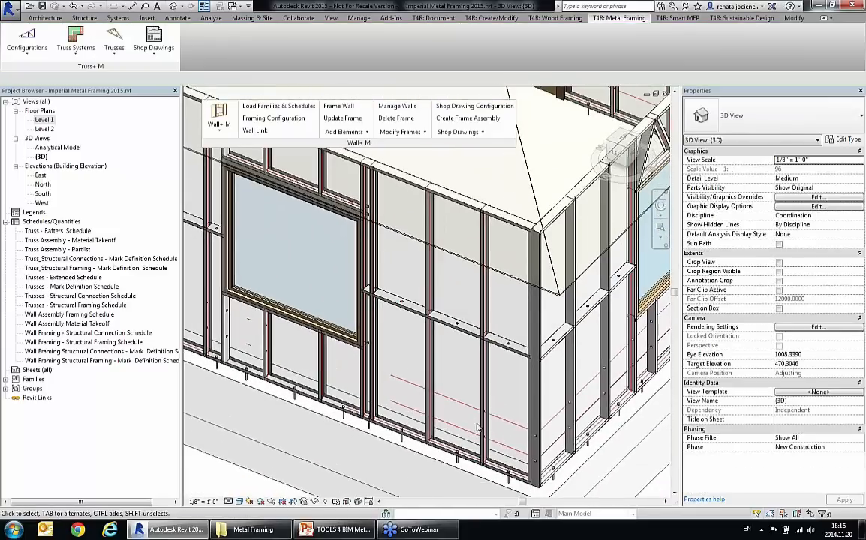
pyautogui.click(345, 132)
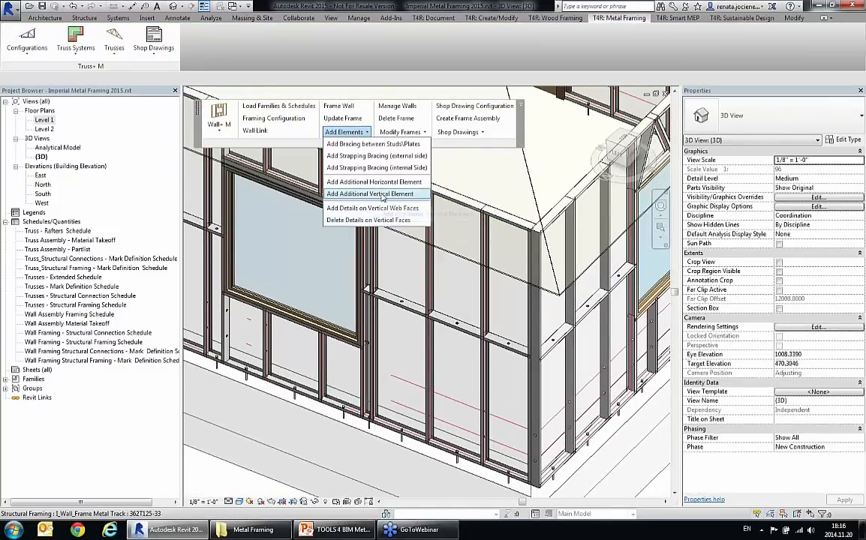
pyautogui.click(379, 146)
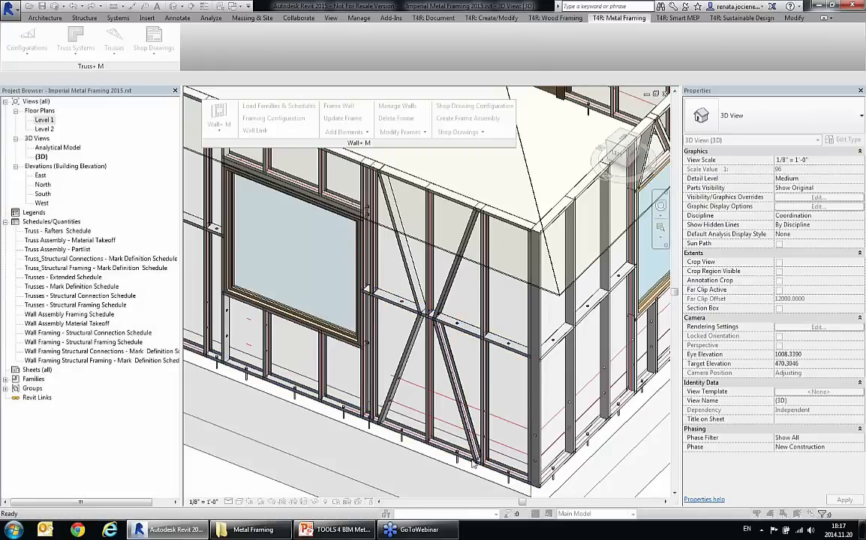
pyautogui.scroll(5, 473, 391)
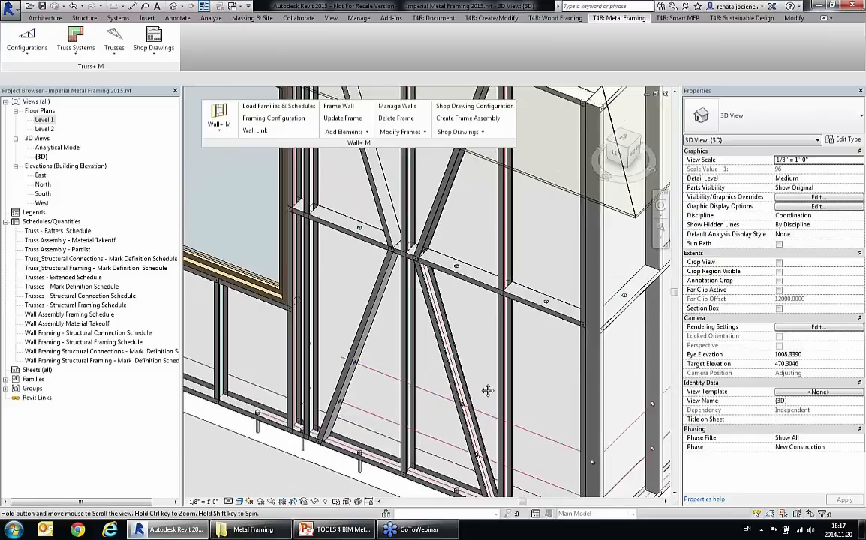
pyautogui.click(461, 376)
pyautogui.keyDown('shift'); pyautogui.moveTo(461, 375); pyautogui.dragTo(469, 332, button='middle'); pyautogui.keyUp('shift')
pyautogui.press('Escape')
# Step: Open the bracing settings in the framing parameters of the interior wall beside the dark door
pyautogui.scroll(-1, 439, 316)
pyautogui.scroll(-3, 449, 392)
pyautogui.scroll(5, 450, 289)
pyautogui.click(472, 300)
pyautogui.click(364, 132)
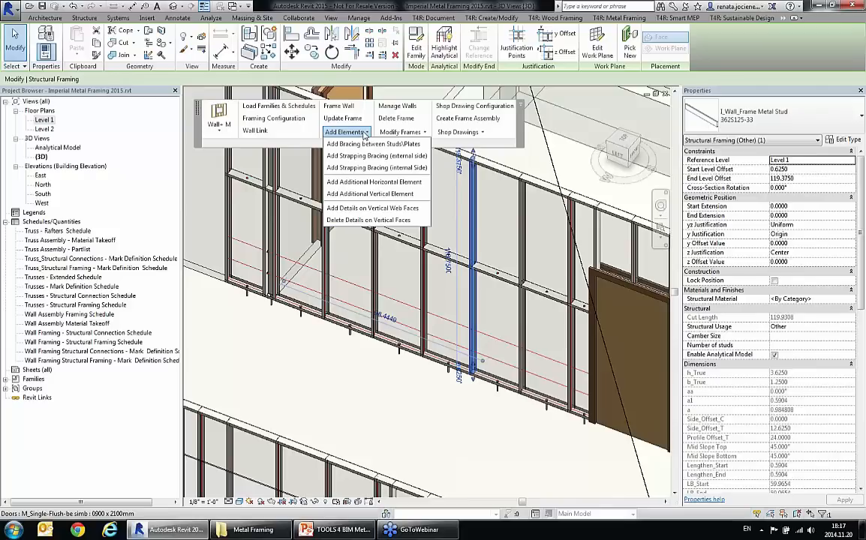
pyautogui.click(400, 132)
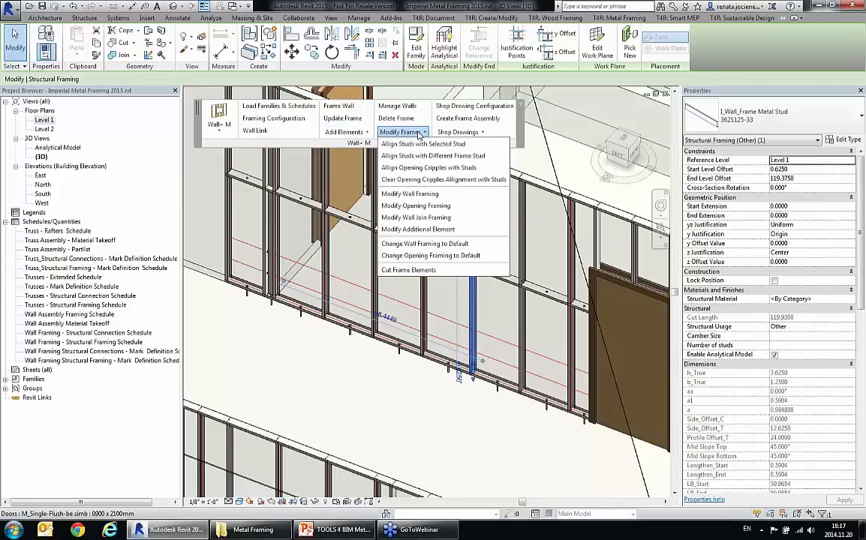
pyautogui.click(432, 197)
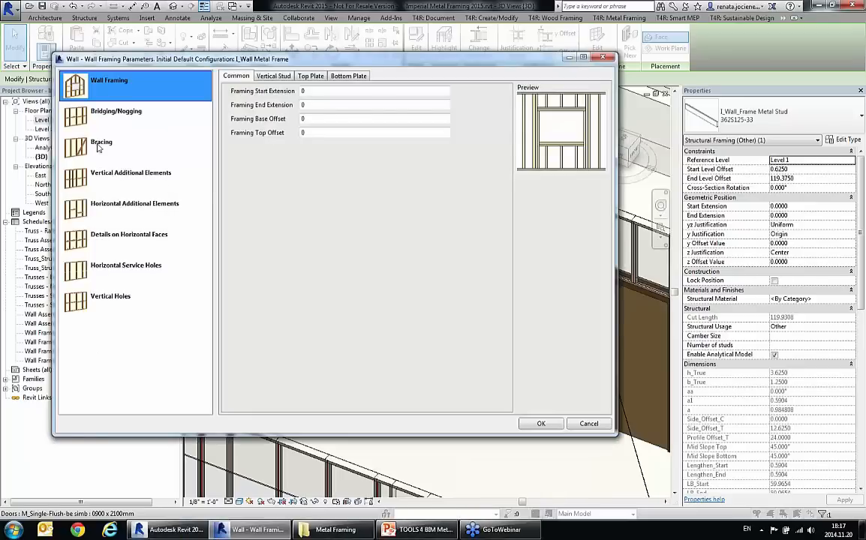
pyautogui.click(98, 147)
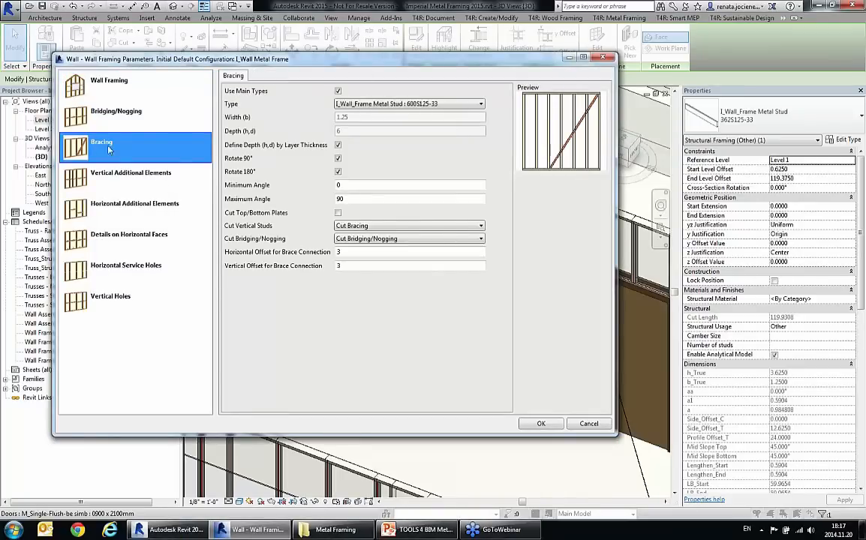
# Step: Set the interior wall's bracing type to I_Wall_Frame Metal DTNC Diagonal Bracing 200DTNC-43
pyautogui.click(432, 106)
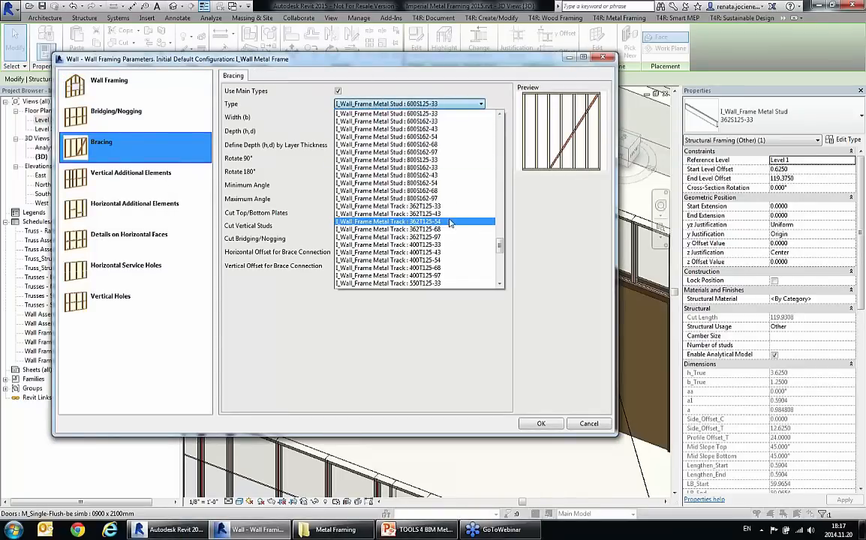
pyautogui.scroll(-5, 451, 225)
pyautogui.scroll(10, 453, 223)
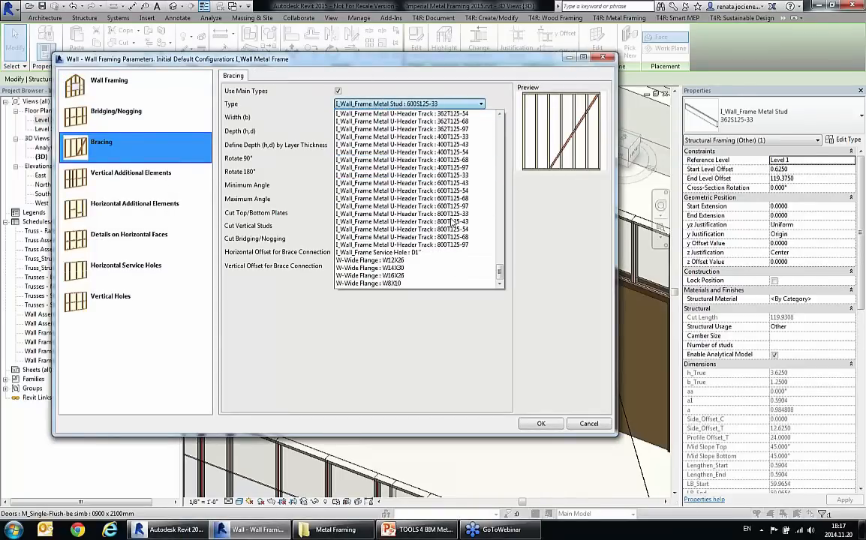
pyautogui.scroll(10, 452, 223)
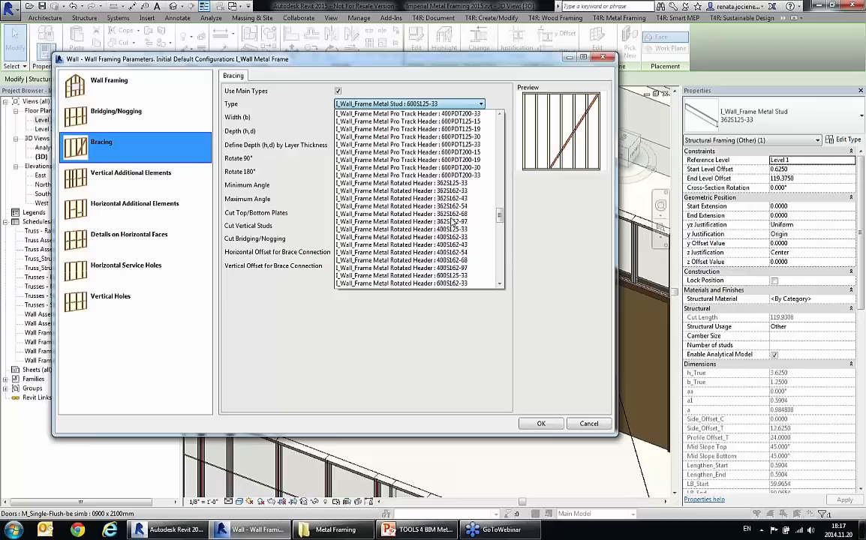
pyautogui.scroll(10, 452, 223)
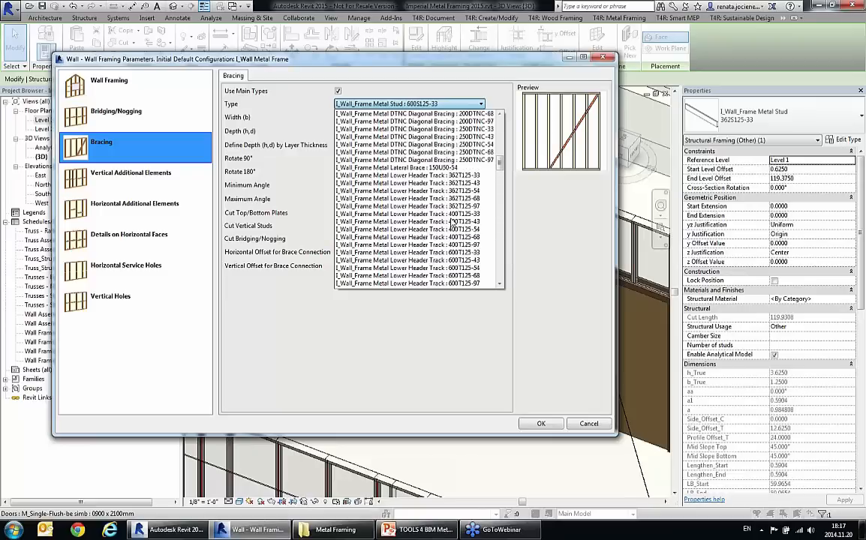
pyautogui.click(452, 187)
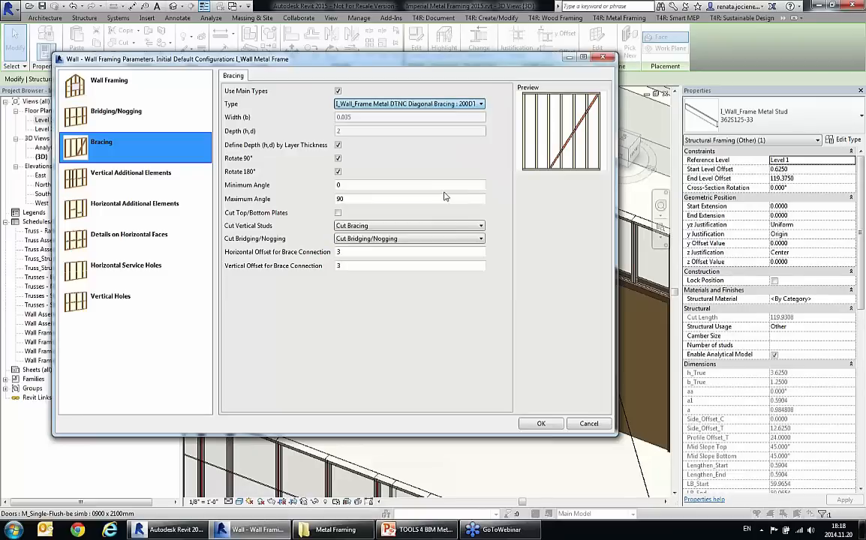
# Step: Set studs and bridging to Don't Cut, disable Use Main Types, Define Depth by Layer Thickness and Rotate 90°, and apply the bracing parameters
pyautogui.click(395, 226)
pyautogui.click(373, 234)
pyautogui.click(374, 238)
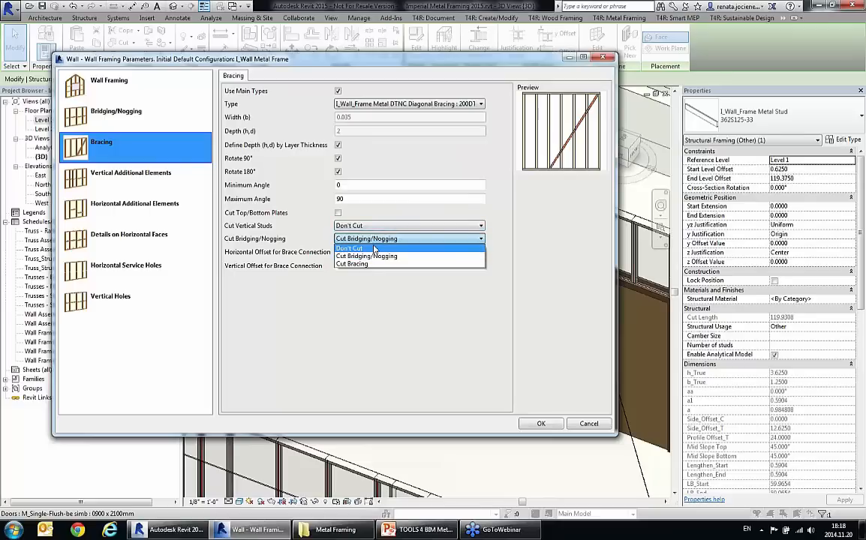
pyautogui.click(374, 248)
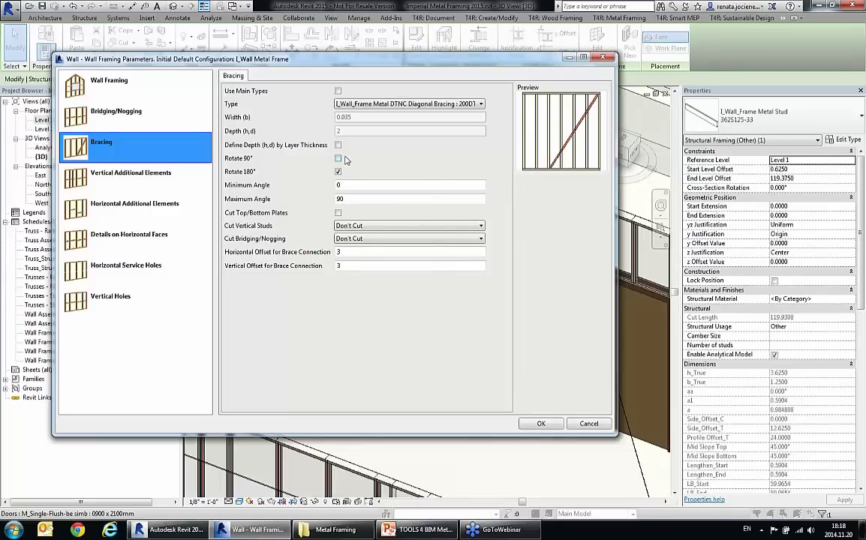
pyautogui.click(542, 425)
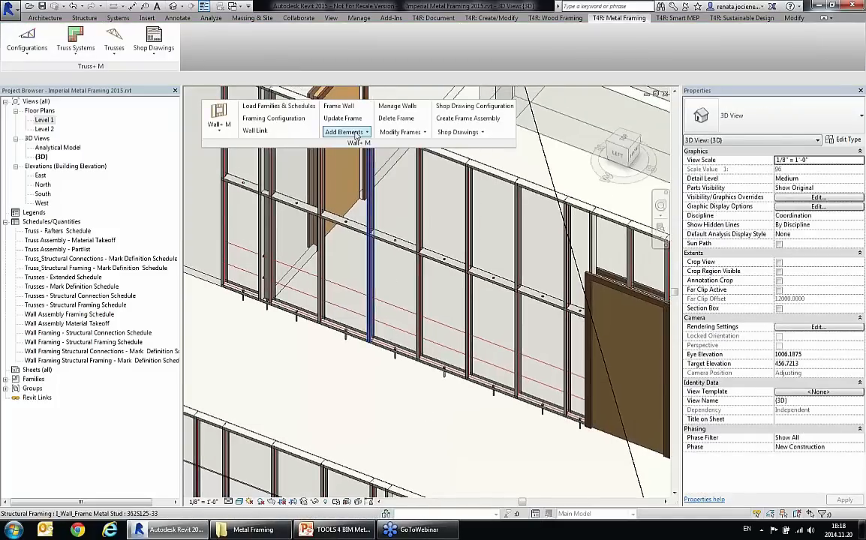
# Step: Add external-side strapping bracing from the base of the stud near the open door to the top of the stud beside the dark door
pyautogui.click(345, 132)
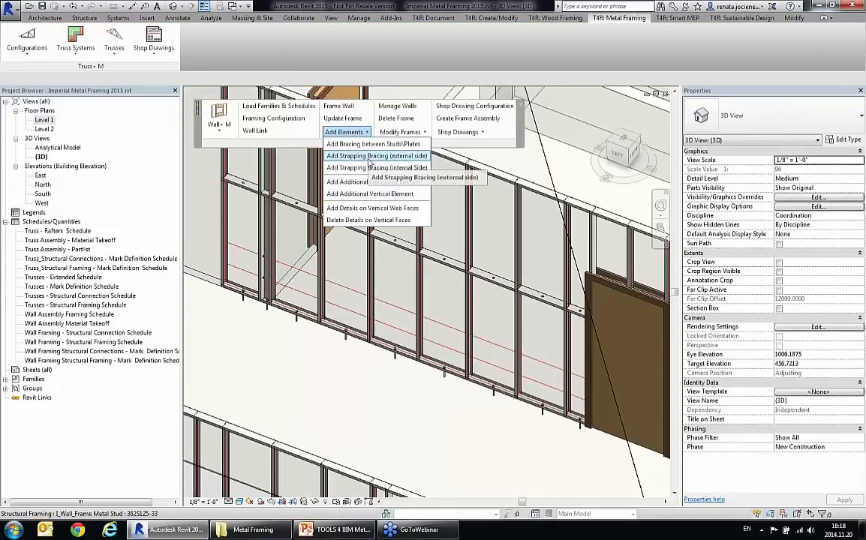
pyautogui.click(368, 157)
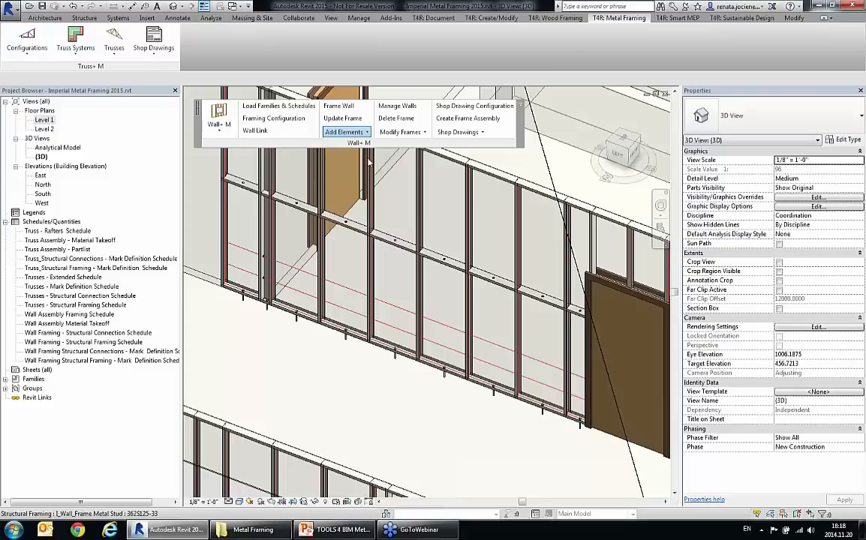
pyautogui.click(323, 313)
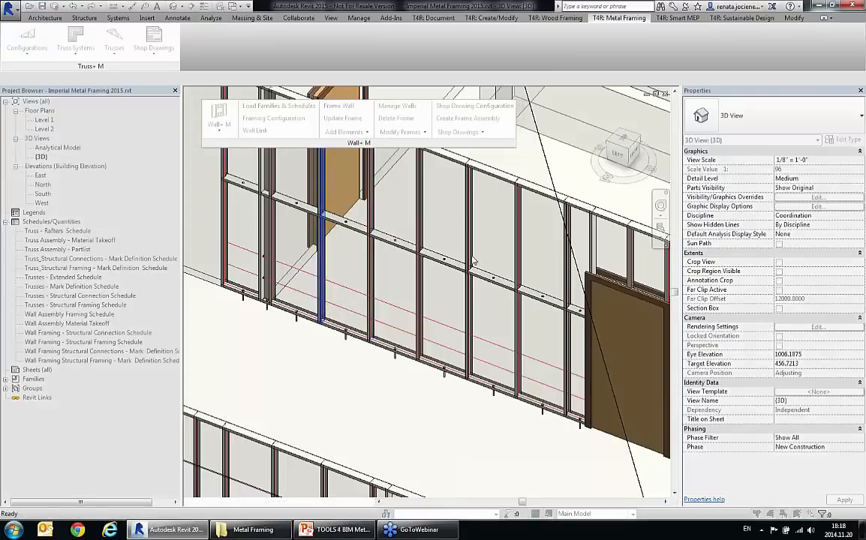
pyautogui.click(568, 212)
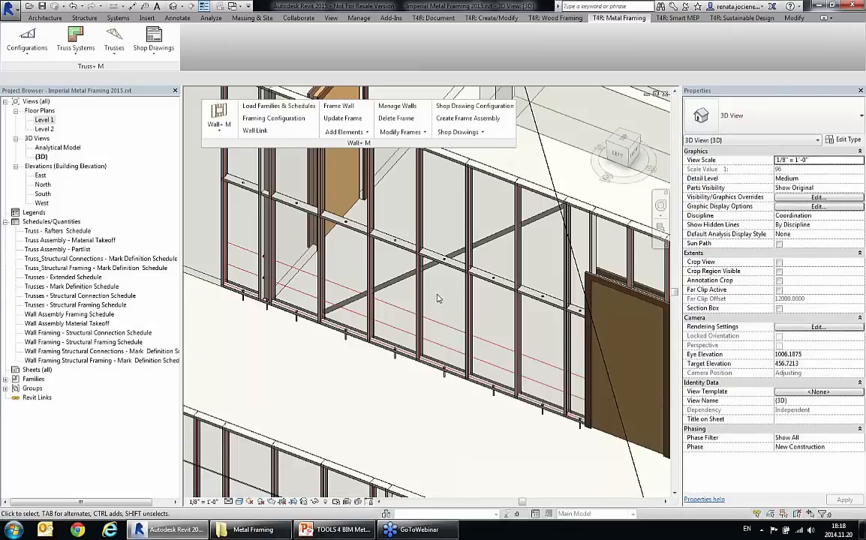
# Step: Add internal-side strapping bracing crossing the first strap, between the top of the stud near the open door and the base of the stud beside the dark door
pyautogui.click(344, 132)
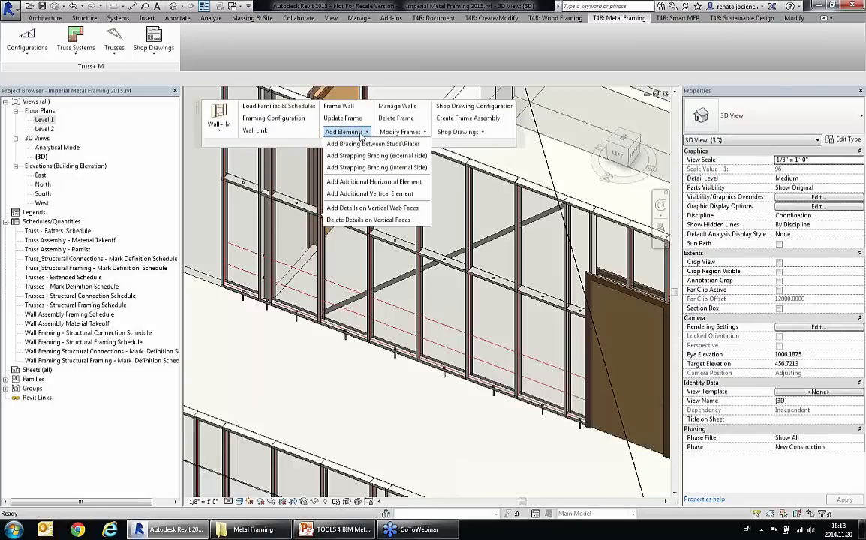
pyautogui.click(367, 168)
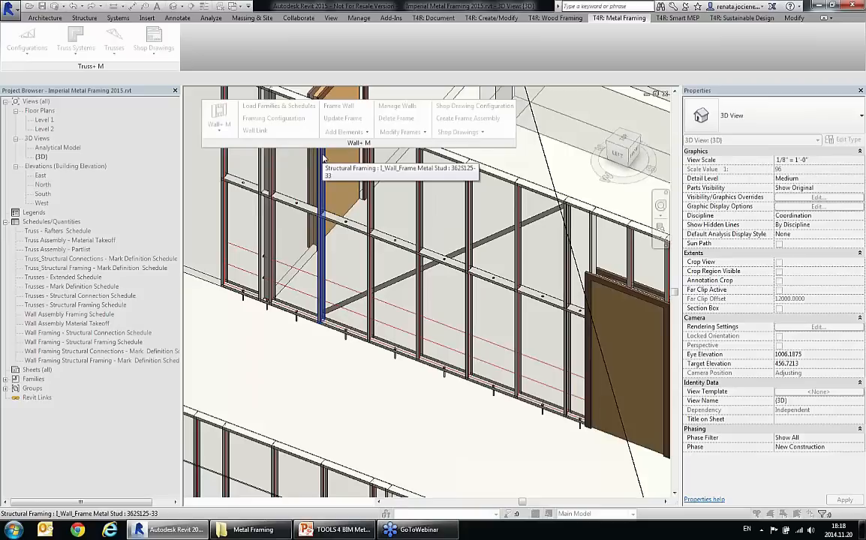
pyautogui.click(324, 157)
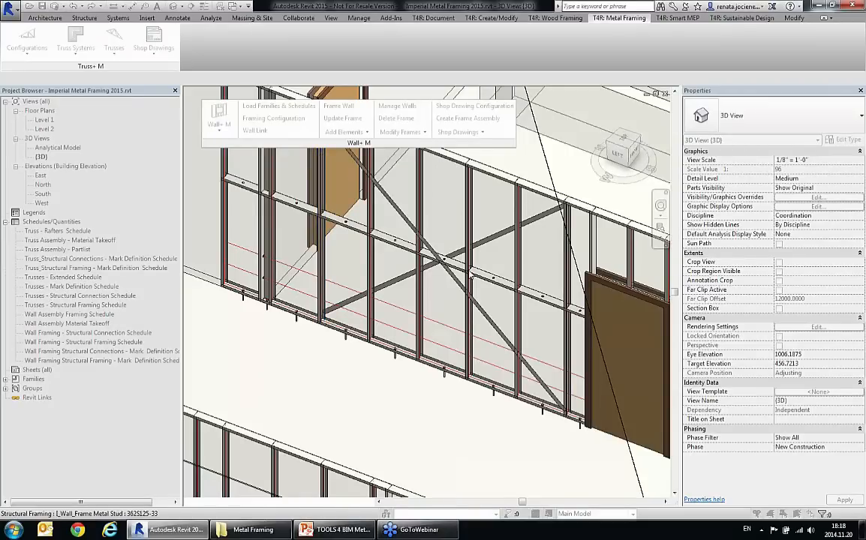
# Step: Inspect the crossed strapping on both sides of the interior wall up close, and view the framed walls as a whole
pyautogui.moveTo(485, 256); pyautogui.dragTo(478, 316, button='middle')
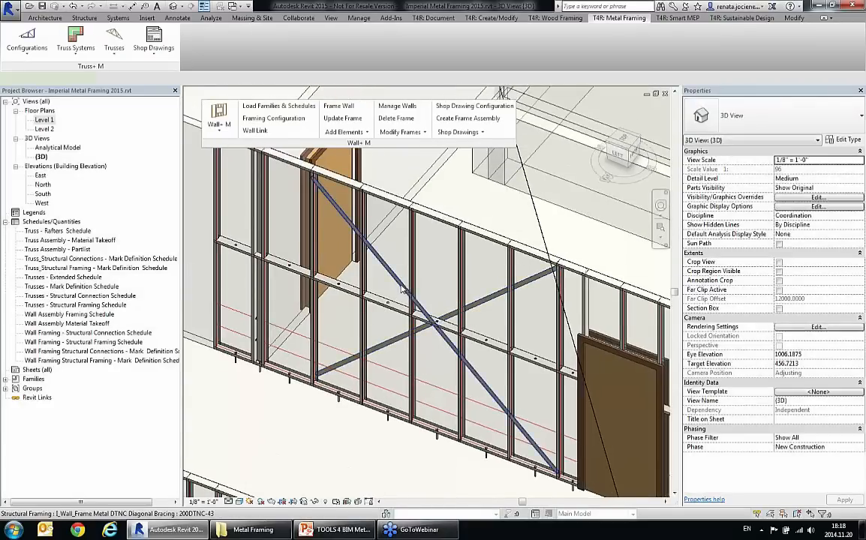
pyautogui.click(403, 290)
pyautogui.keyDown('shift'); pyautogui.moveTo(402, 291); pyautogui.dragTo(503, 306, button='middle'); pyautogui.keyUp('shift')
pyautogui.scroll(7, 424, 299)
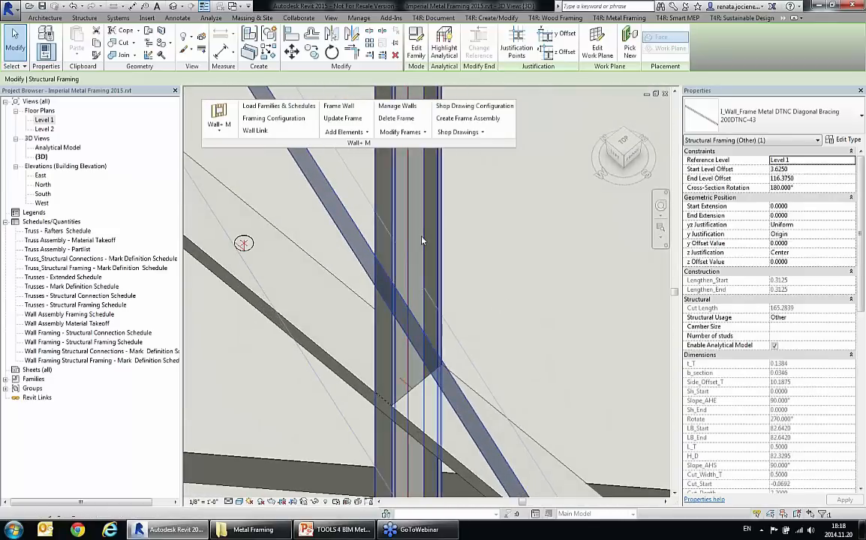
pyautogui.keyDown('shift'); pyautogui.moveTo(423, 241); pyautogui.dragTo(385, 286, button='middle'); pyautogui.keyUp('shift')
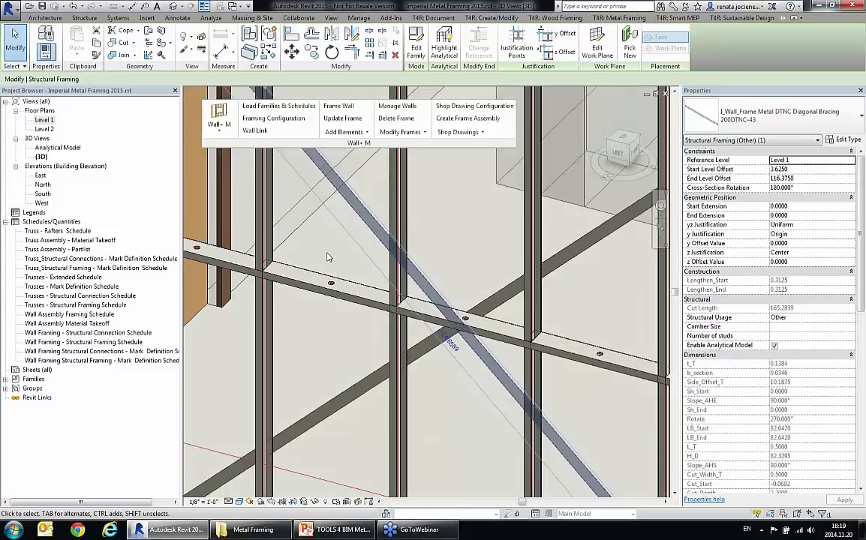
pyautogui.scroll(-6, 327, 257)
pyautogui.moveTo(438, 352)
pyautogui.keyDown('shift'); pyautogui.mouseDown(button='middle')
pyautogui.moveTo(431, 372)
pyautogui.moveTo(399, 364)
pyautogui.moveTo(437, 349)
pyautogui.moveTo(431, 344)
pyautogui.mouseUp(button='middle'); pyautogui.keyUp('shift')
pyautogui.click(414, 362)
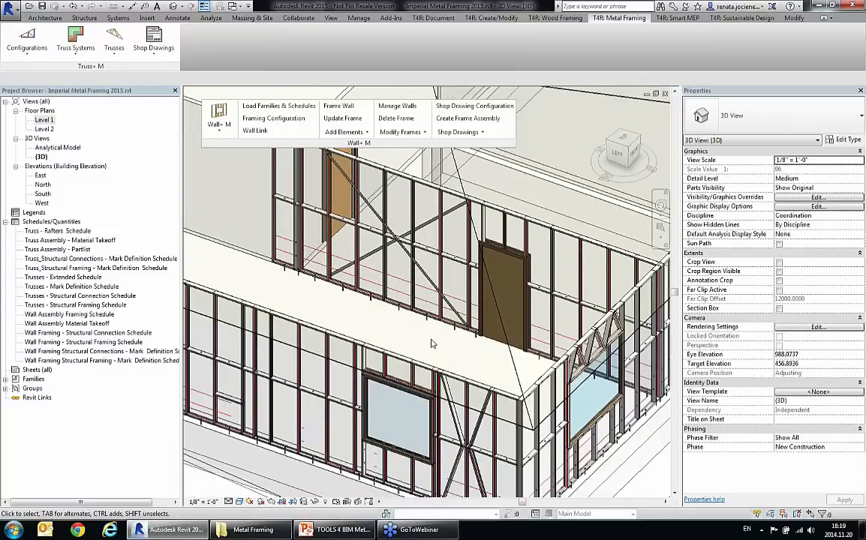
pyautogui.scroll(-5, 428, 339)
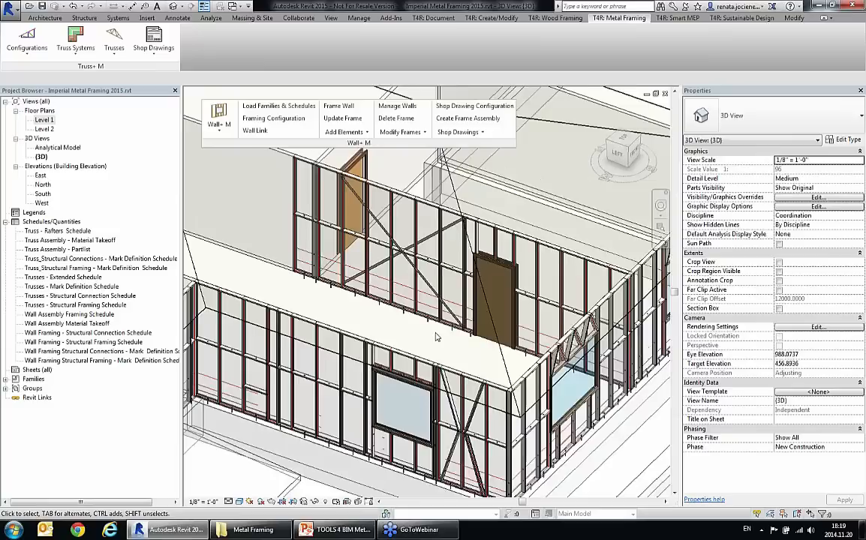
pyautogui.keyDown('shift'); pyautogui.moveTo(422, 334); pyautogui.dragTo(476, 368, button='middle'); pyautogui.keyUp('shift')
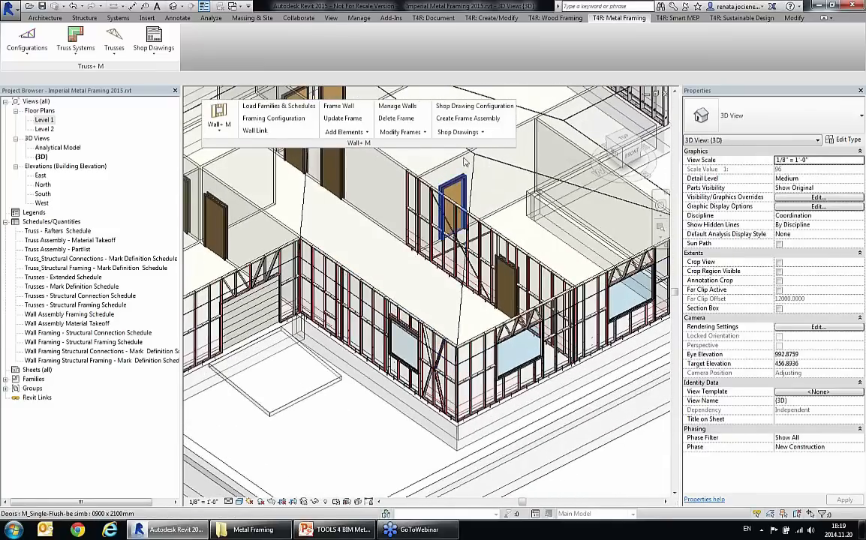
# Step: Open the wall shop drawing configuration and review the assembly view types and the editable name of the schedule view
pyautogui.click(459, 109)
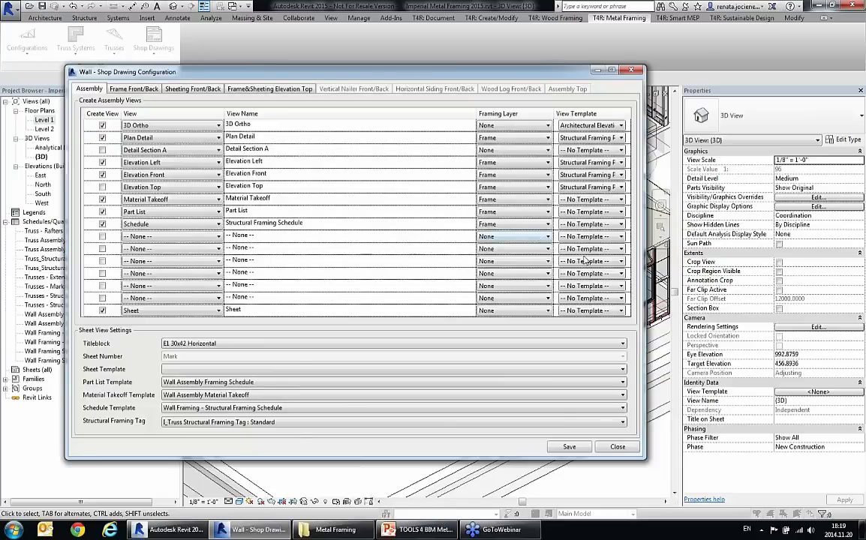
pyautogui.moveTo(644, 457)
pyautogui.mouseDown()
pyautogui.moveTo(567, 447)
pyautogui.moveTo(539, 466)
pyautogui.mouseUp()
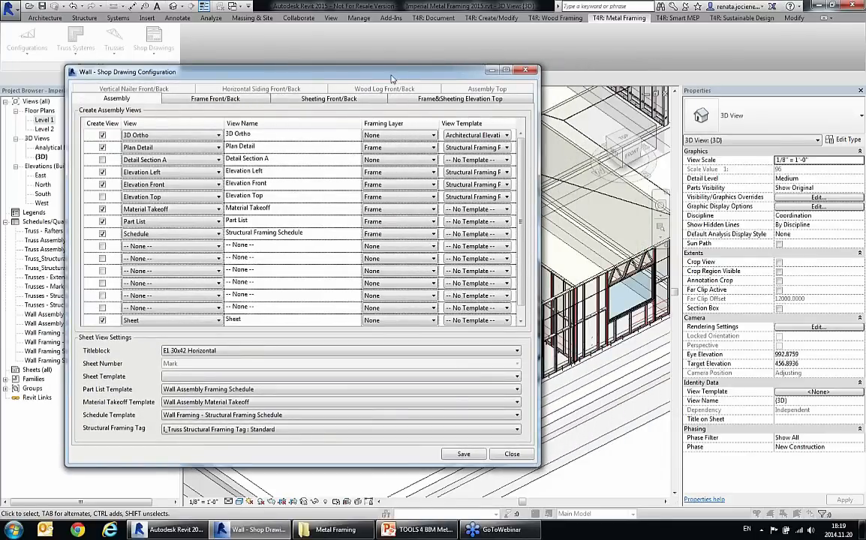
pyautogui.moveTo(355, 71); pyautogui.dragTo(434, 63)
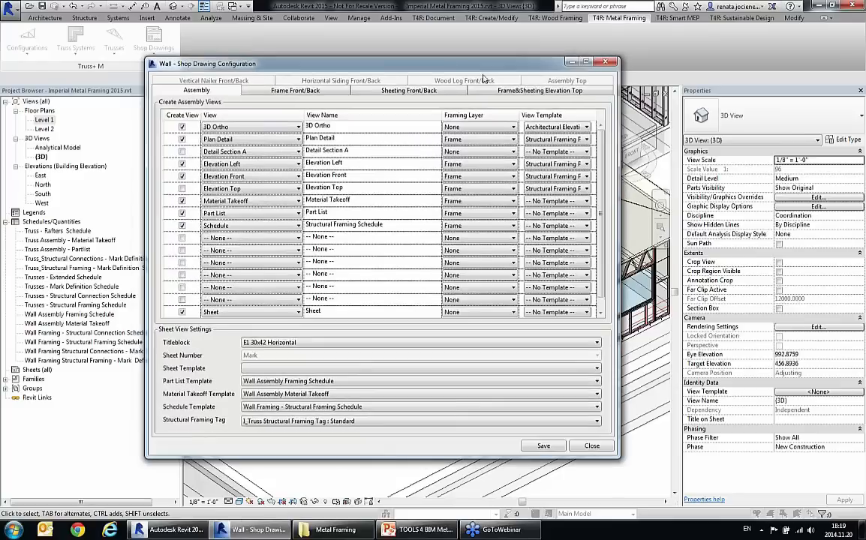
pyautogui.click(228, 129)
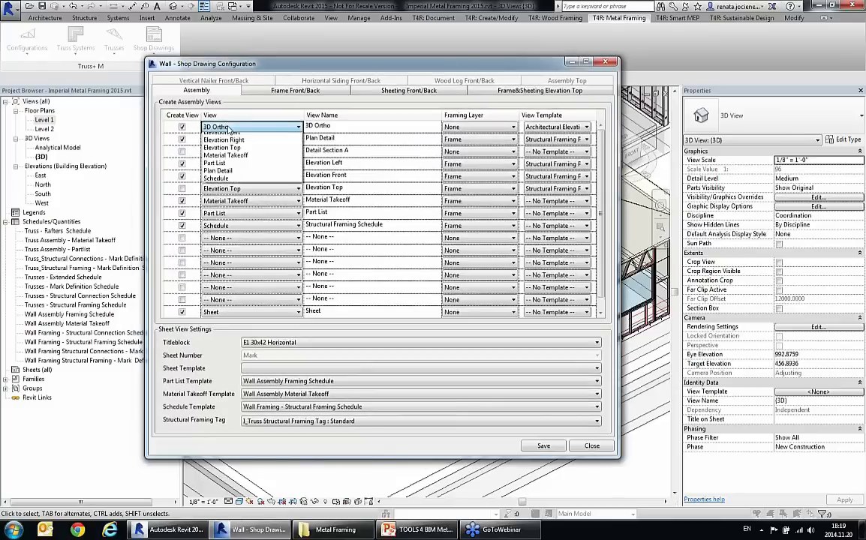
pyautogui.click(228, 129)
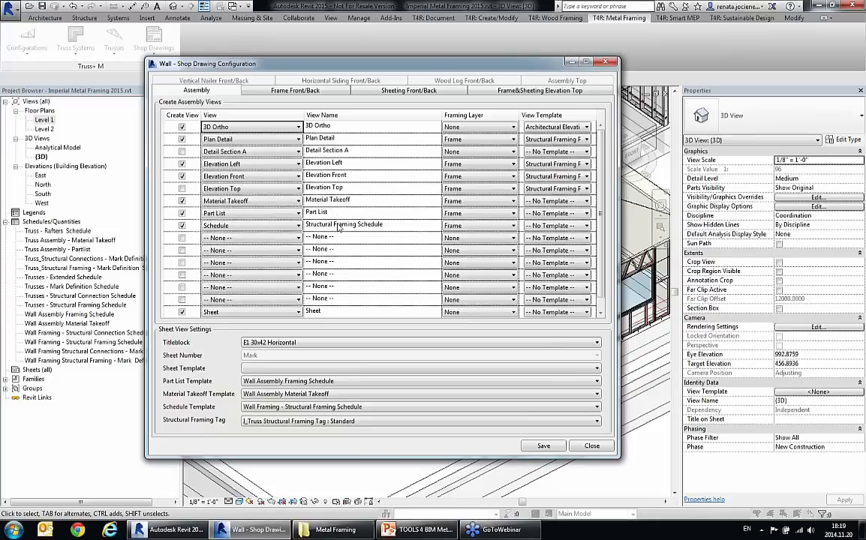
pyautogui.click(338, 226)
pyautogui.click(397, 225)
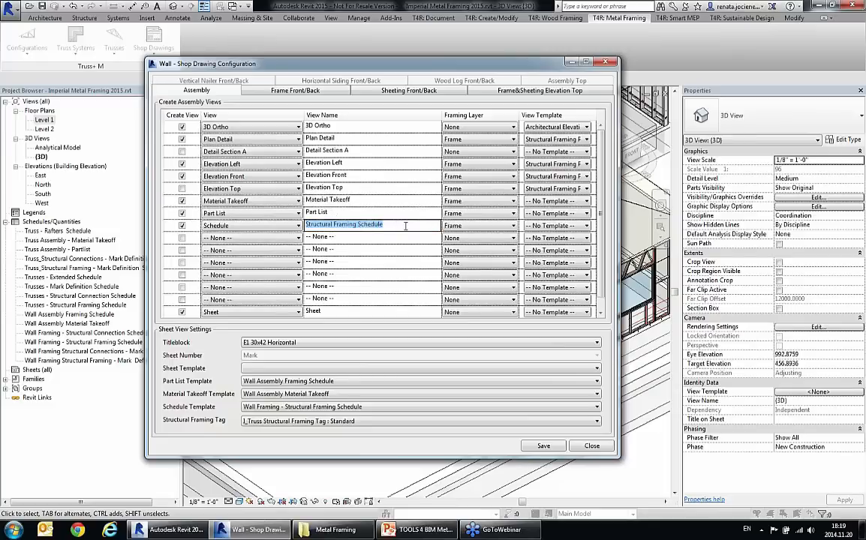
pyautogui.click(399, 226)
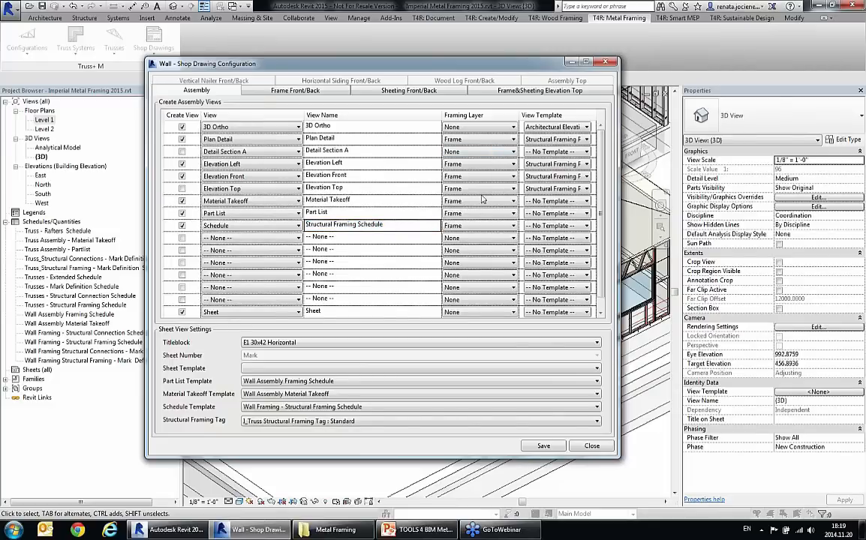
# Step: Review the Plan Detail view's framing layer and view template options, plus the titleblock and part list template choices for the sheet
pyautogui.click(465, 140)
pyautogui.click(465, 140)
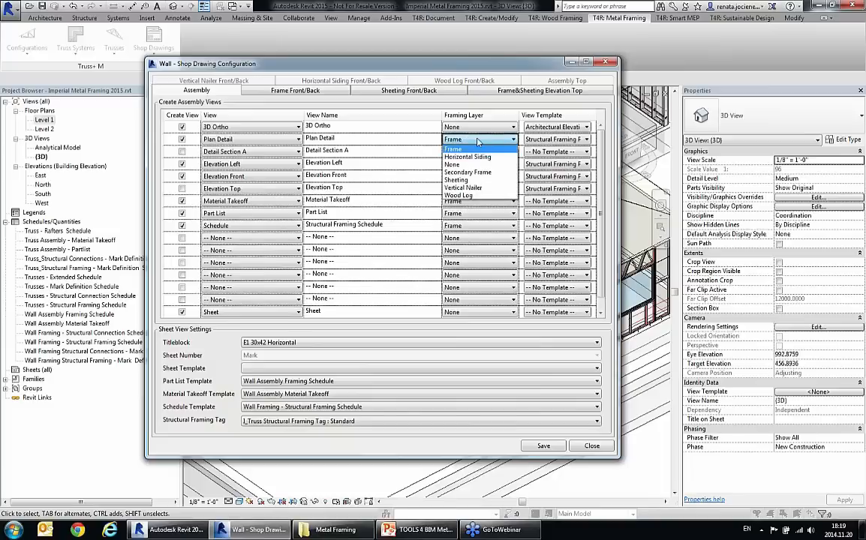
pyautogui.click(466, 144)
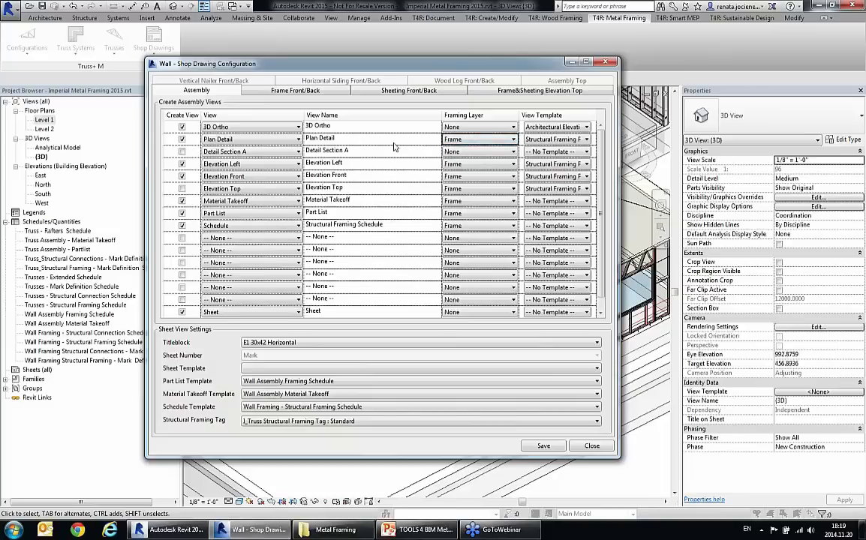
pyautogui.click(551, 140)
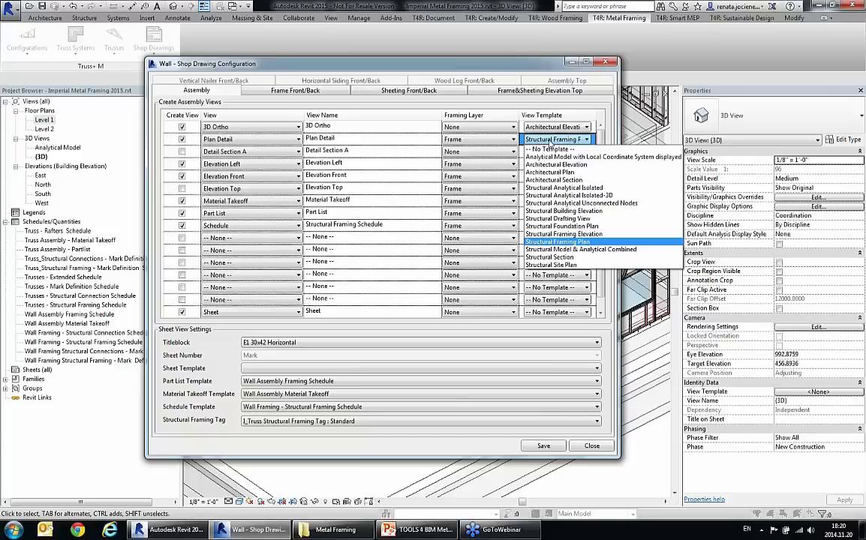
pyautogui.click(551, 141)
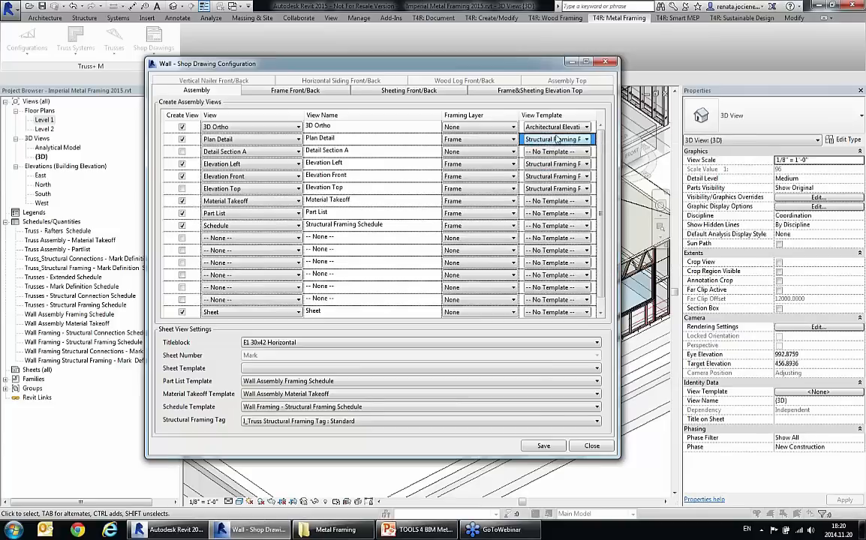
pyautogui.click(267, 343)
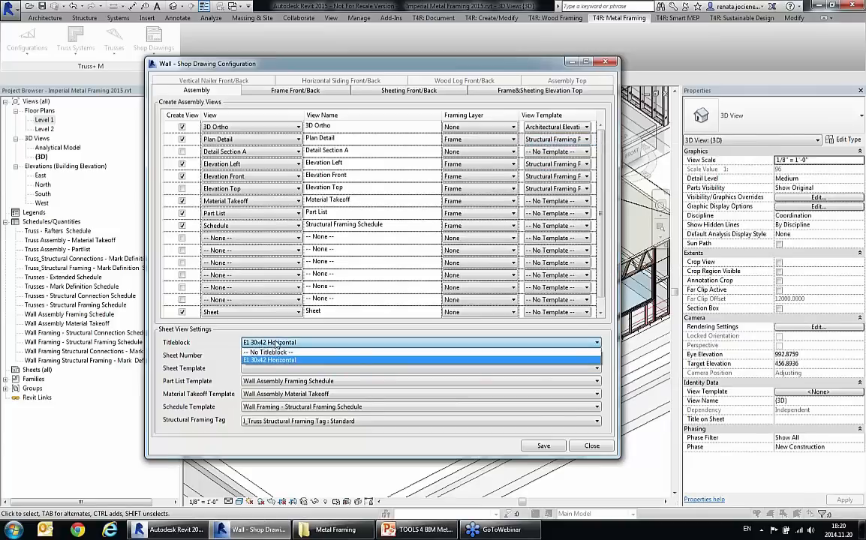
pyautogui.click(275, 344)
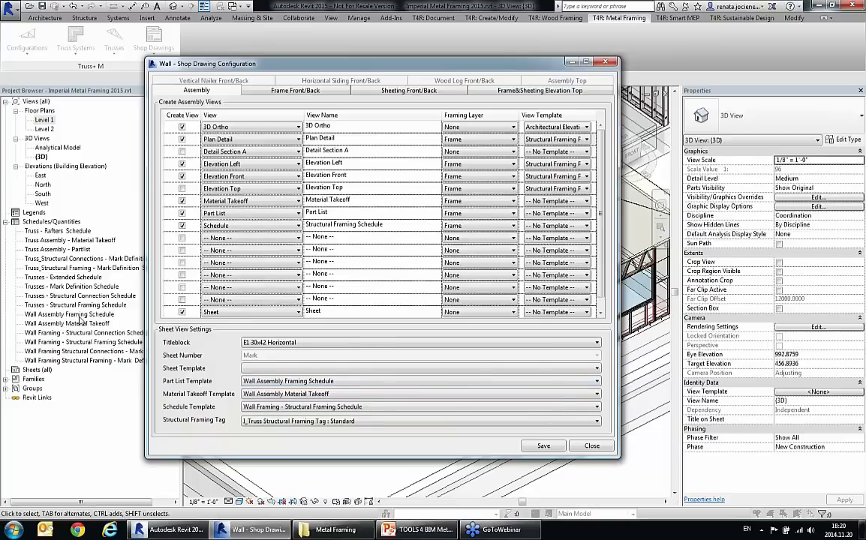
pyautogui.click(307, 383)
pyautogui.click(307, 383)
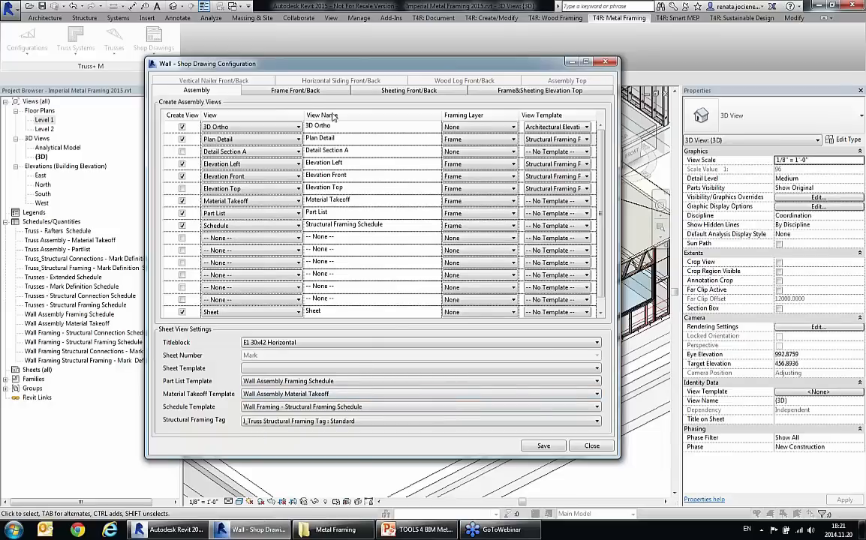
# Step: Review the dimension settings for the frame, sheeting and top elevation views, and save the wall shop drawing configuration
pyautogui.click(279, 90)
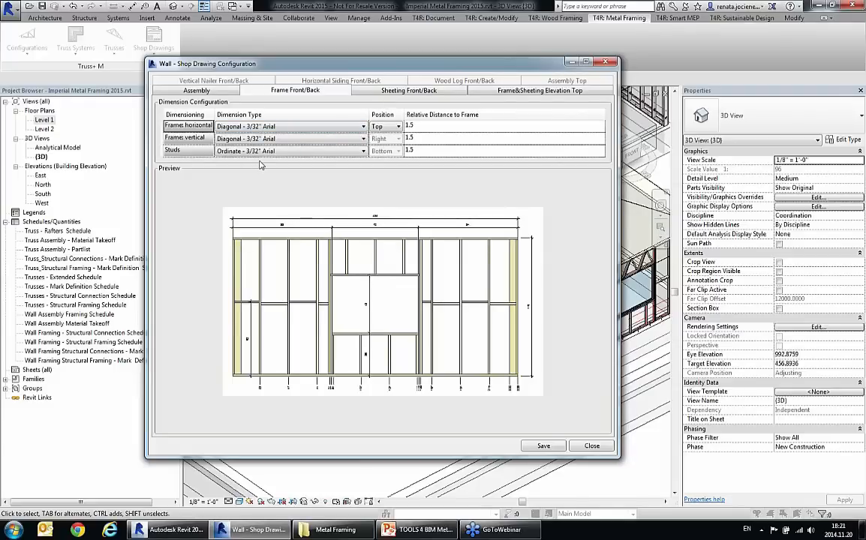
pyautogui.click(359, 88)
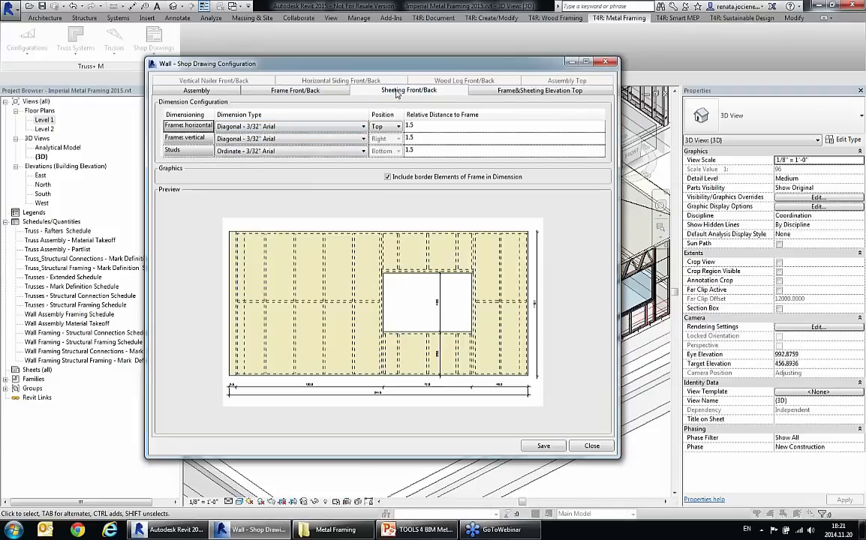
pyautogui.click(496, 90)
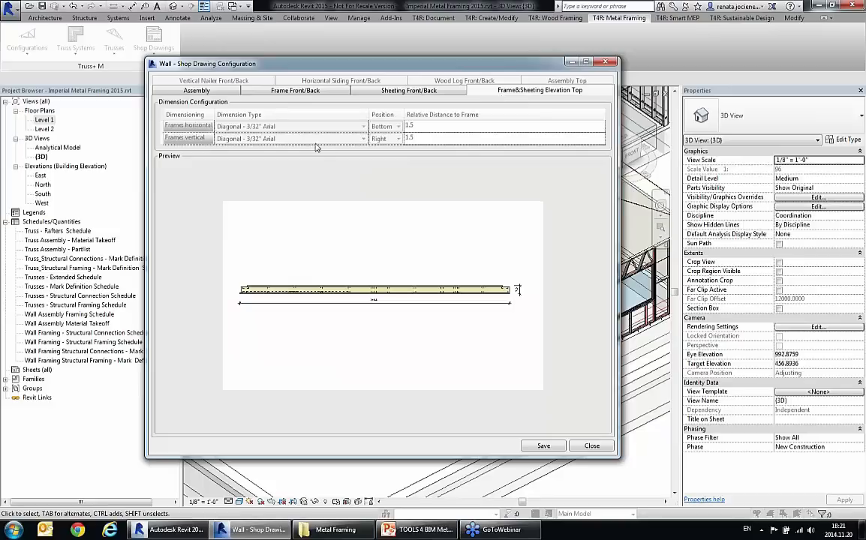
pyautogui.click(192, 88)
pyautogui.click(544, 445)
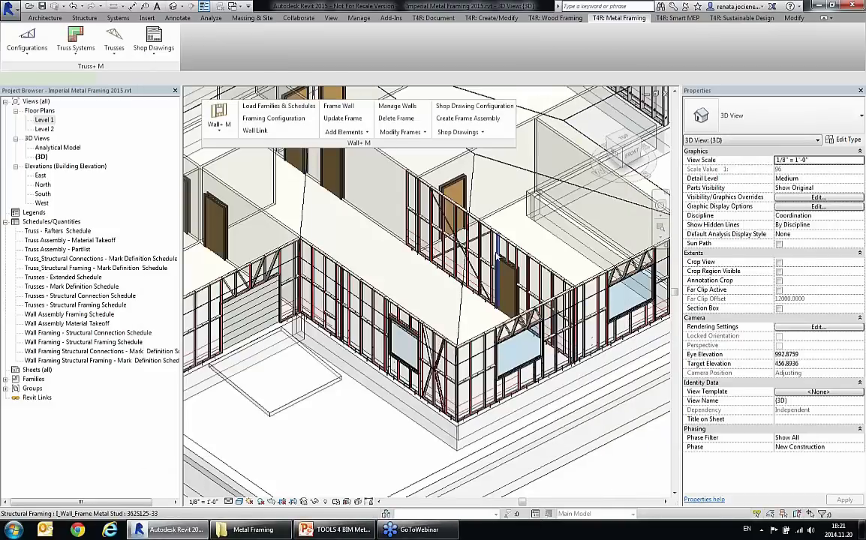
# Step: Create a frame assembly from the interior wall frame with the crossed strapping, and check the assembly's properties
pyautogui.click(524, 250)
pyautogui.scroll(1, 524, 250)
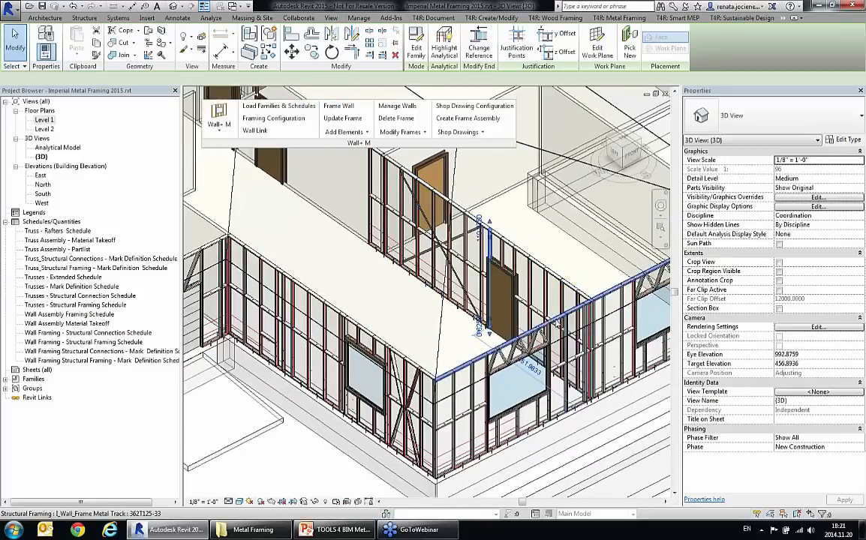
pyautogui.click(479, 121)
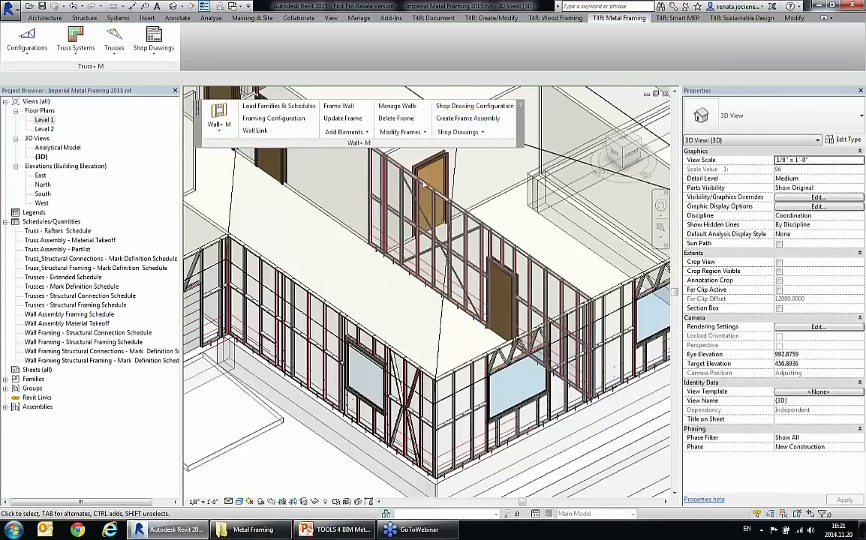
pyautogui.moveTo(409, 312); pyautogui.dragTo(353, 317, button='middle')
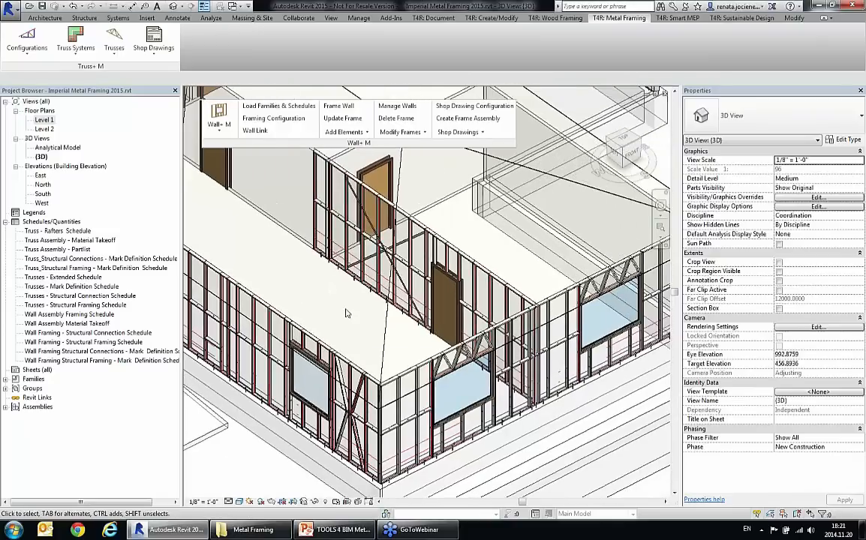
pyautogui.click(415, 242)
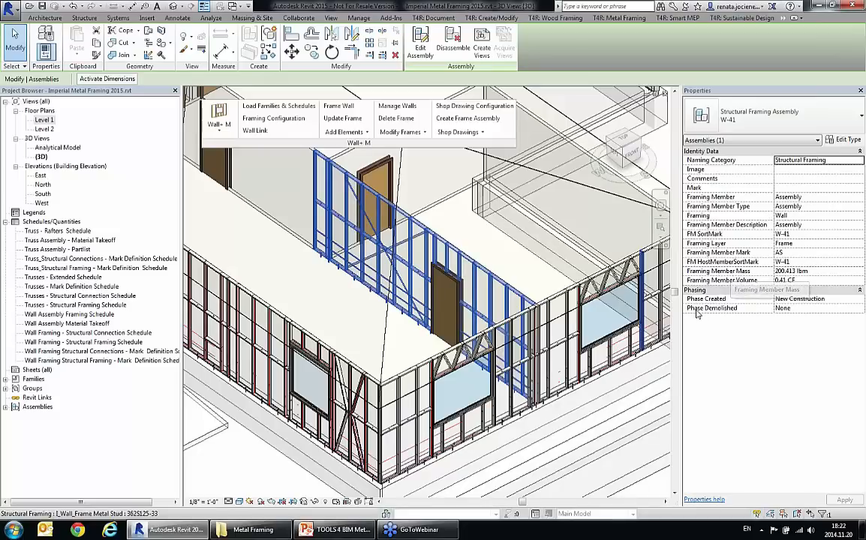
pyautogui.press('Escape')
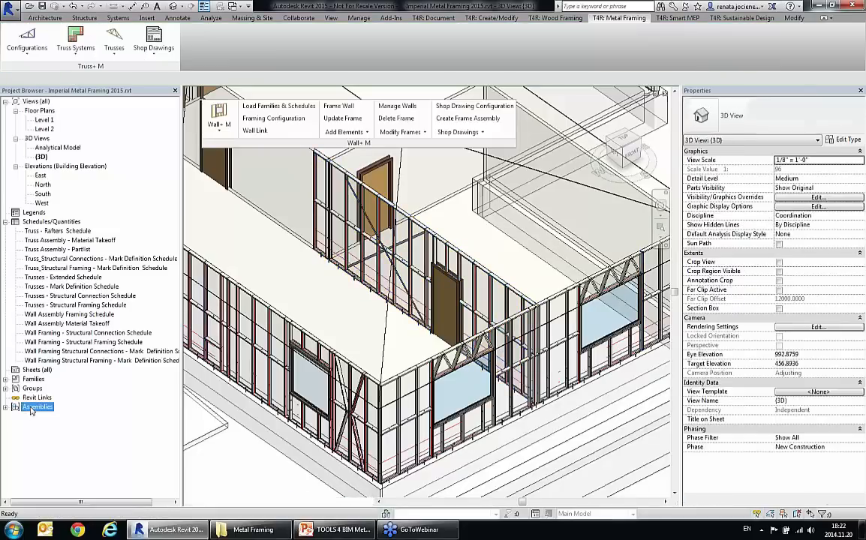
# Step: View the new wall assembly's 3D Ortho view and open its Elevation Front detail view
pyautogui.doubleClick(37, 407)
pyautogui.click(59, 426)
pyautogui.doubleClick(58, 426)
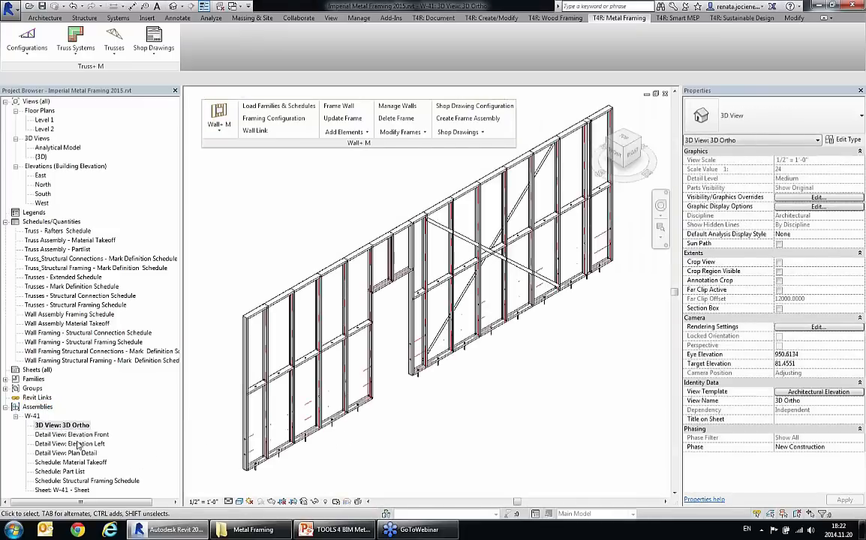
pyautogui.doubleClick(106, 436)
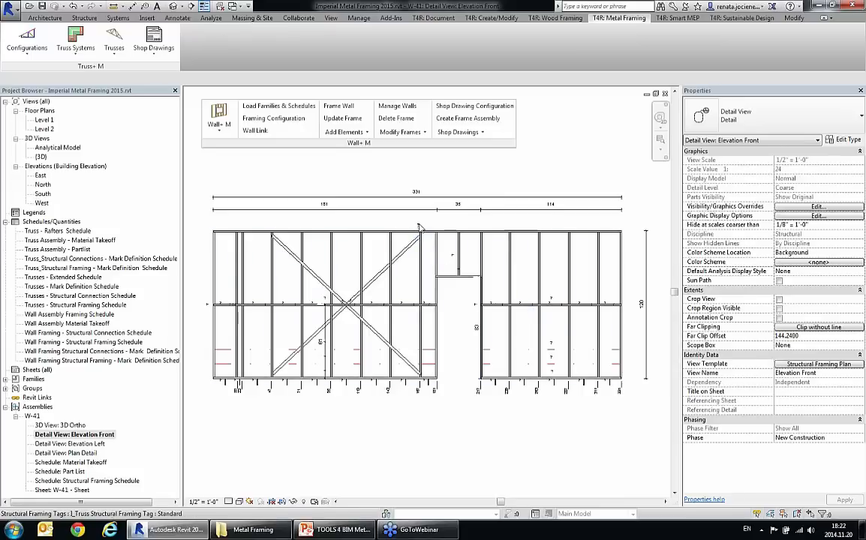
# Step: Sort the structural connections by mark and the structural framing by mark for the wall assembly
pyautogui.click(470, 133)
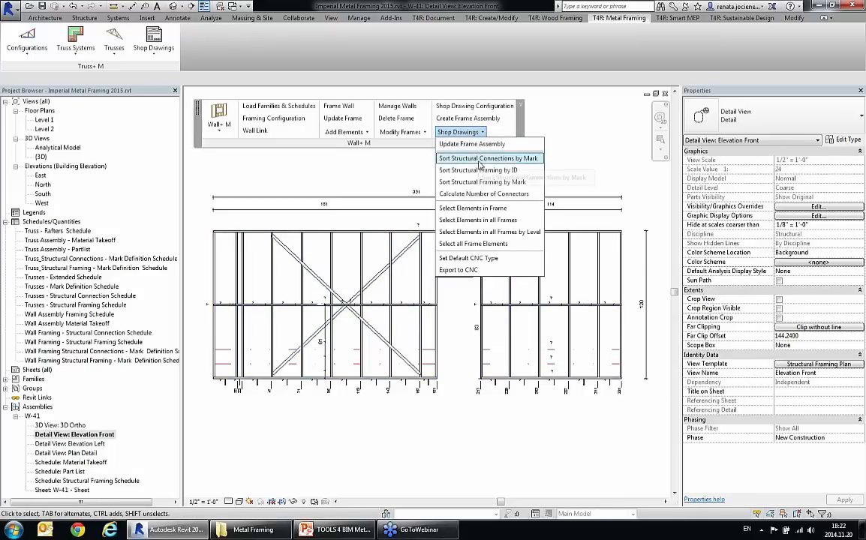
pyautogui.click(479, 159)
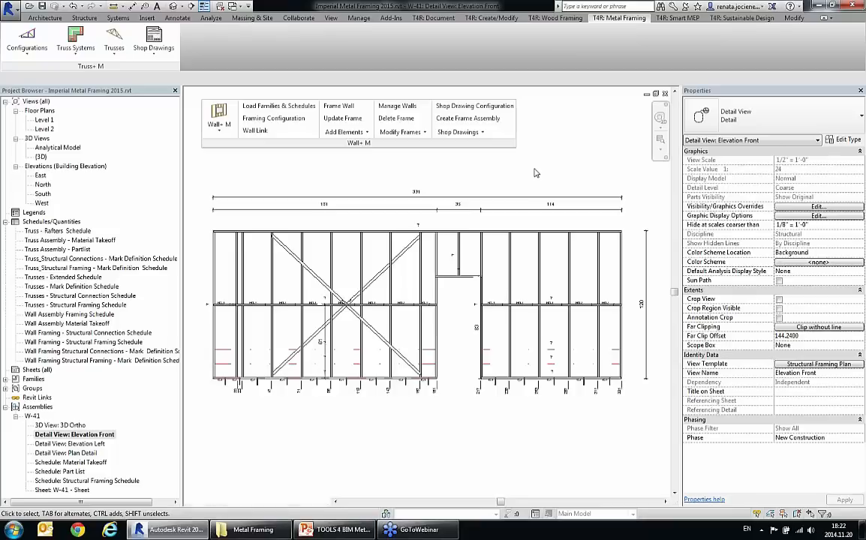
pyautogui.click(477, 133)
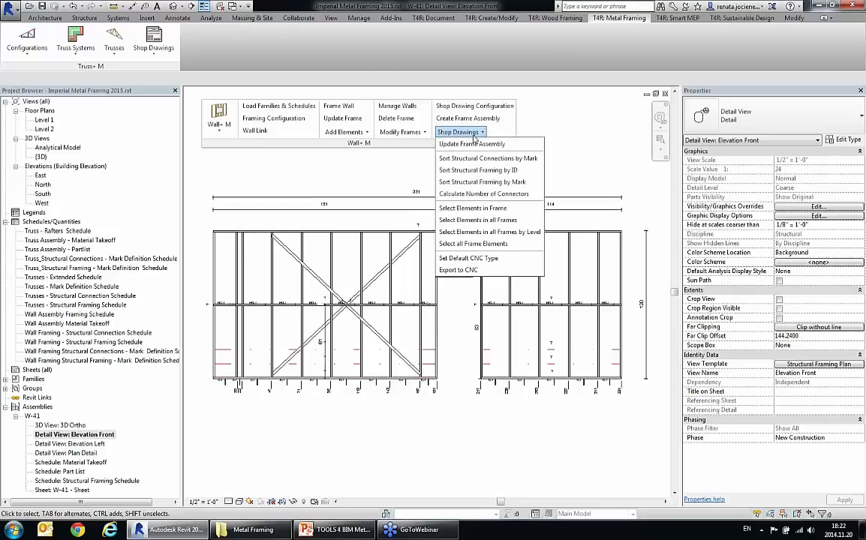
pyautogui.click(478, 183)
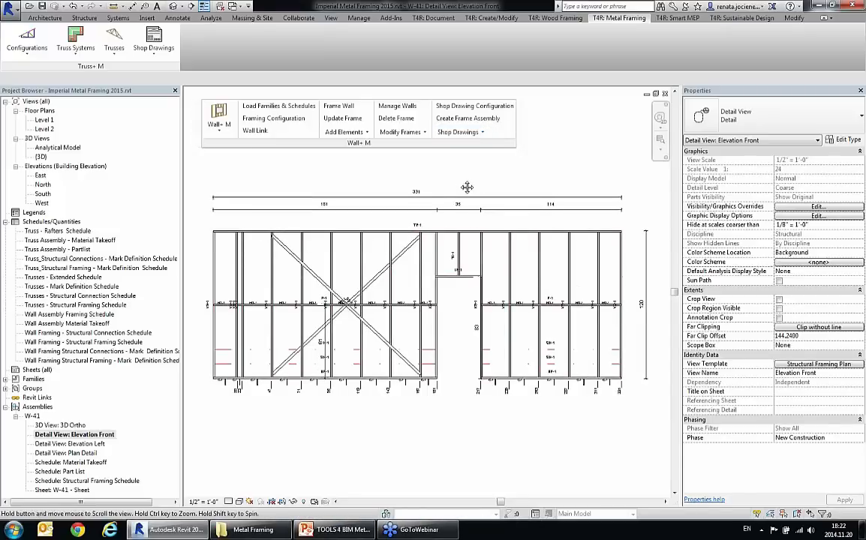
pyautogui.moveTo(466, 187); pyautogui.dragTo(465, 182, button='middle')
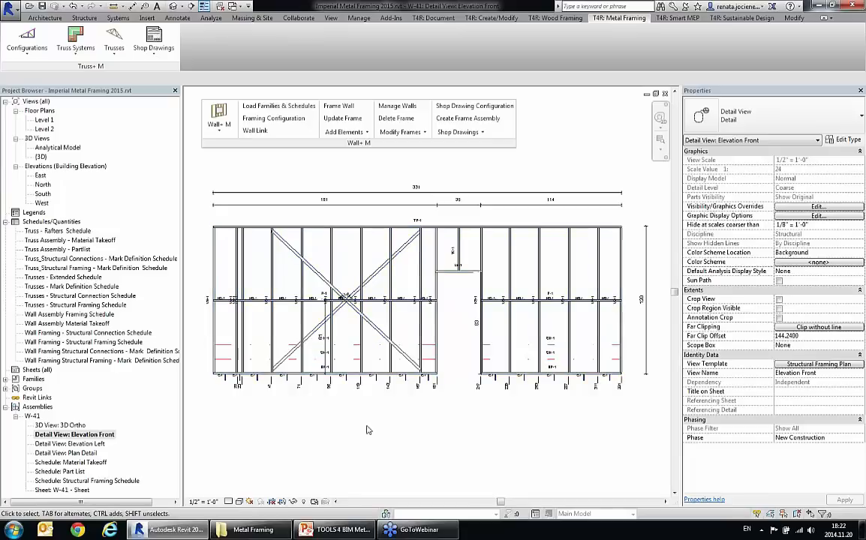
# Step: Open the wall assembly's sheet and place the Elevation Front view in the sheet's upper left area
pyautogui.doubleClick(82, 490)
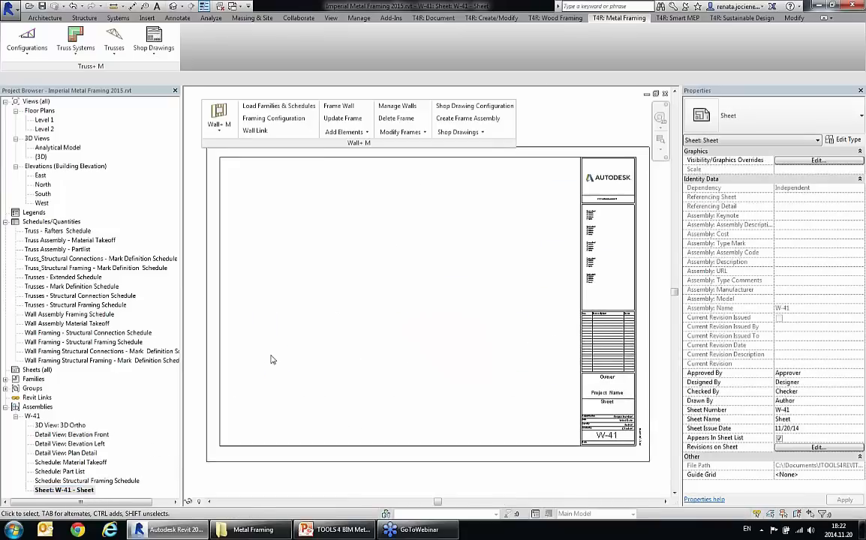
pyautogui.click(107, 435)
pyautogui.moveTo(89, 440); pyautogui.dragTo(322, 234)
pyautogui.click(329, 222)
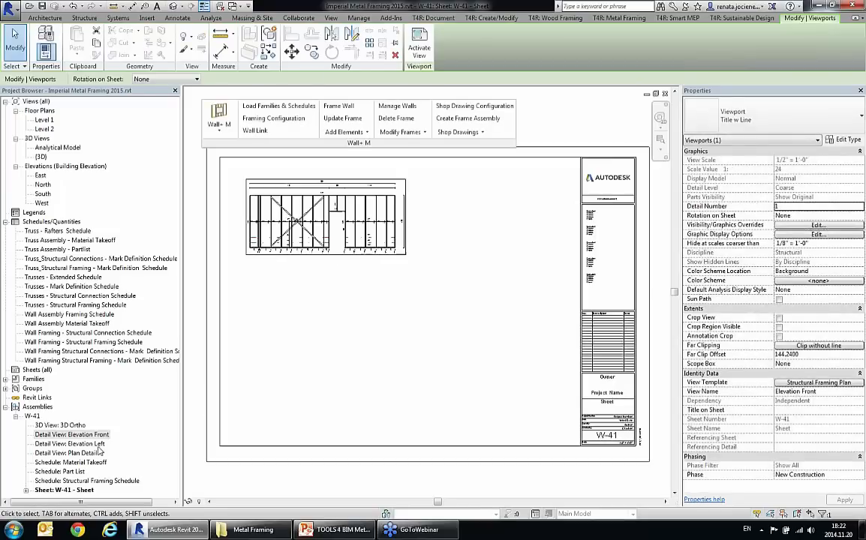
# Step: Place the 3D Ortho view on the sheet beside the front elevation, near the title block
pyautogui.click(60, 425)
pyautogui.moveTo(60, 424); pyautogui.dragTo(489, 253)
pyautogui.click(492, 238)
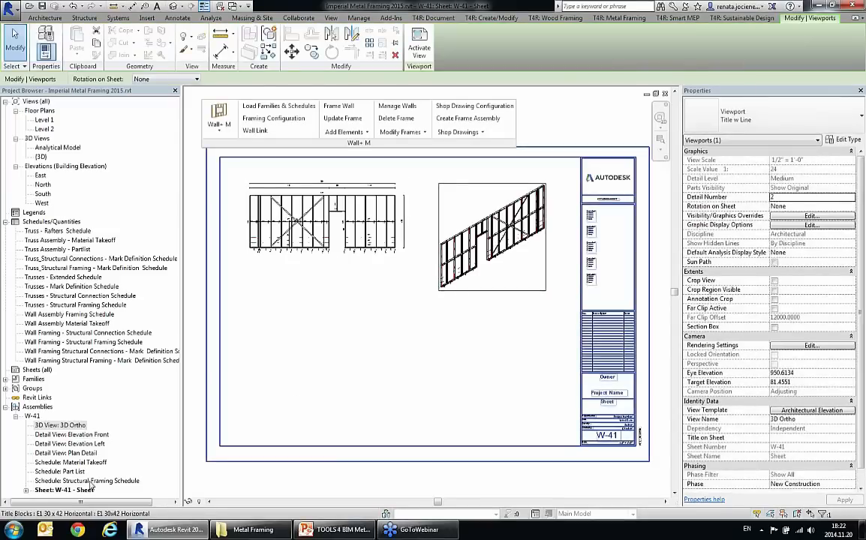
# Step: Place the Structural Framing Schedule on the sheet below the front elevation
pyautogui.click(66, 472)
pyautogui.click(67, 481)
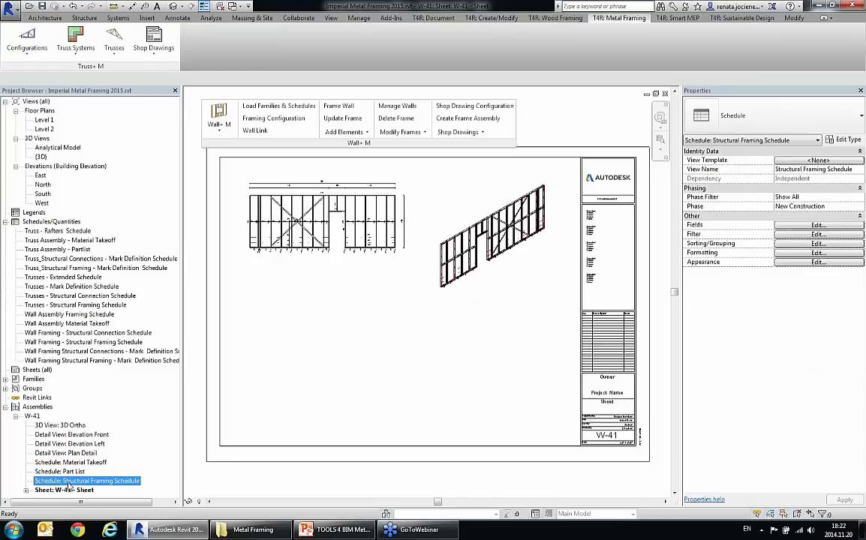
pyautogui.moveTo(66, 485); pyautogui.dragTo(296, 362)
pyautogui.click(296, 361)
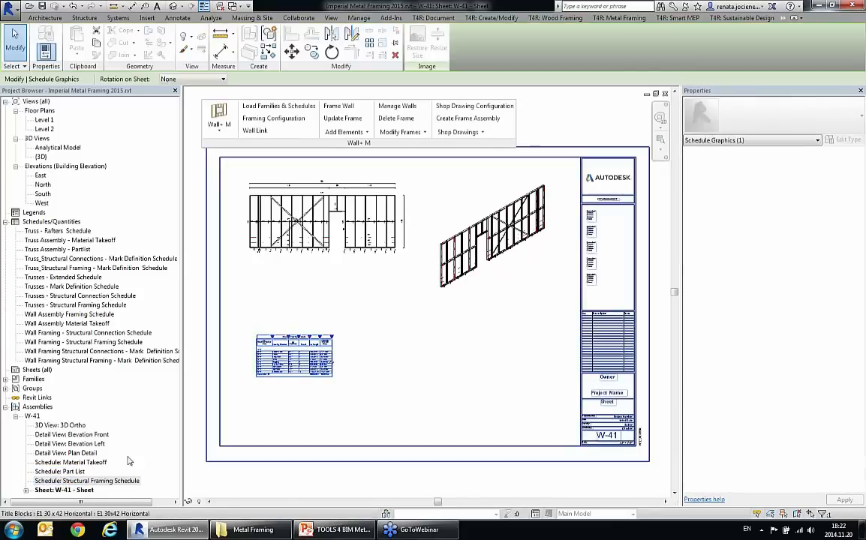
# Step: Place the Part List and Material Takeoff schedules on the sheet in a row beside the Structural Framing Schedule
pyautogui.click(66, 472)
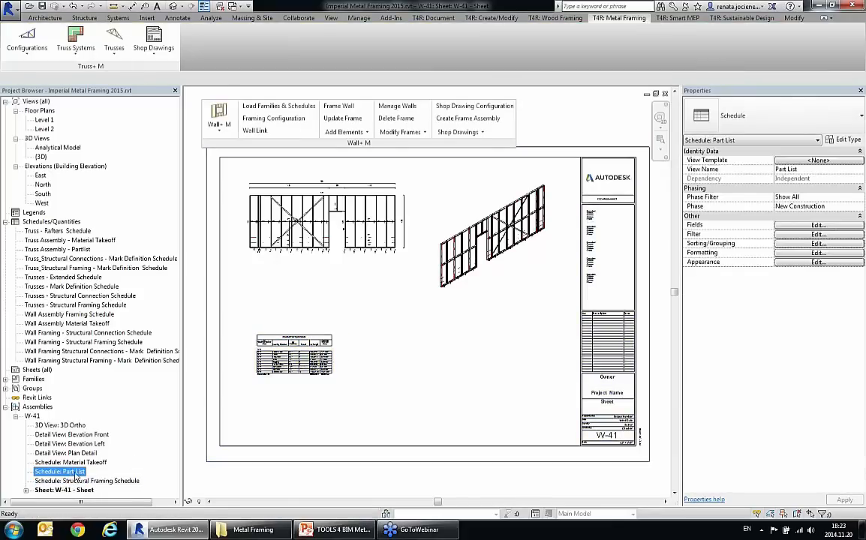
pyautogui.moveTo(66, 472); pyautogui.dragTo(387, 363)
pyautogui.click(391, 358)
pyautogui.click(71, 463)
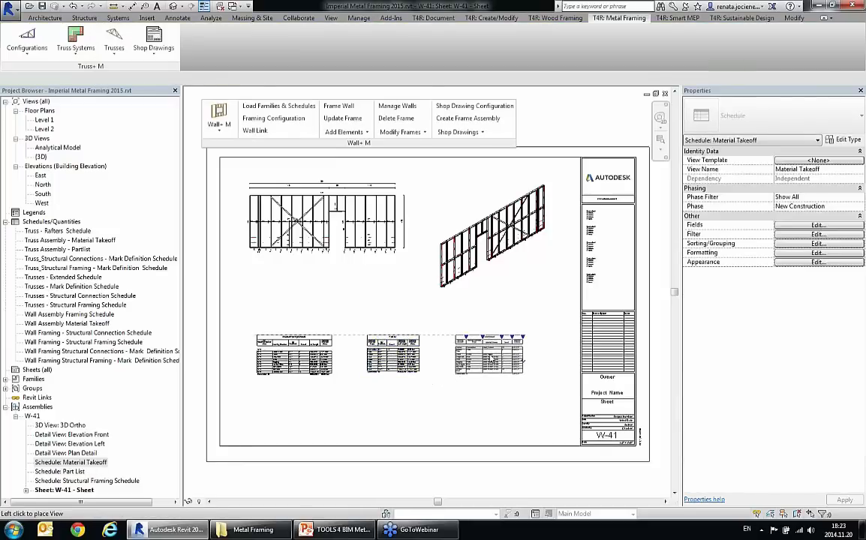
pyautogui.click(489, 355)
pyautogui.click(379, 420)
# Step: Examine the Structural Framing Schedule, Part List and Material Takeoff on the W-41 sheet, comparing their rows and columns up close
pyautogui.scroll(5, 297, 388)
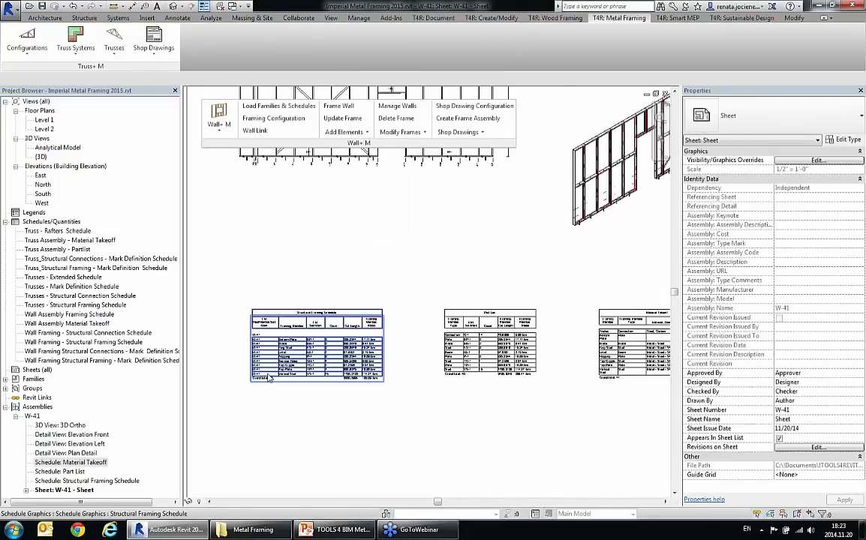
pyautogui.scroll(1, 297, 388)
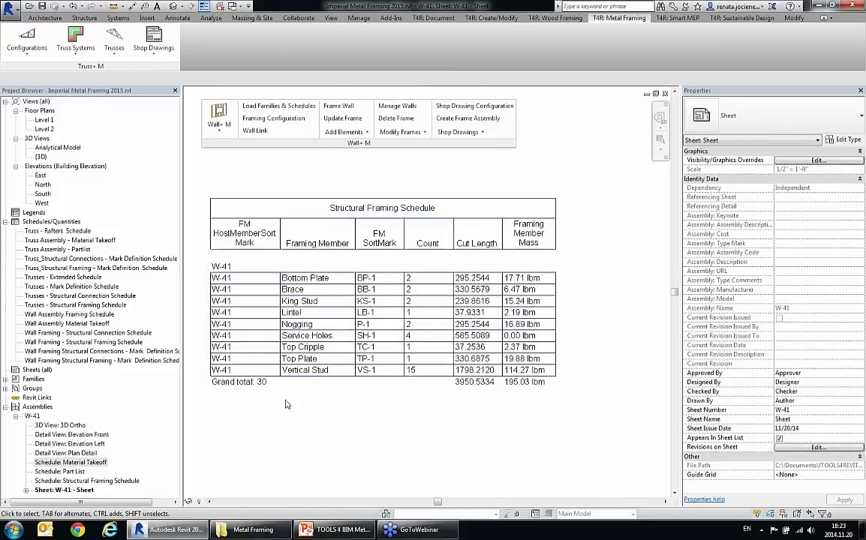
pyautogui.scroll(-1, 268, 384)
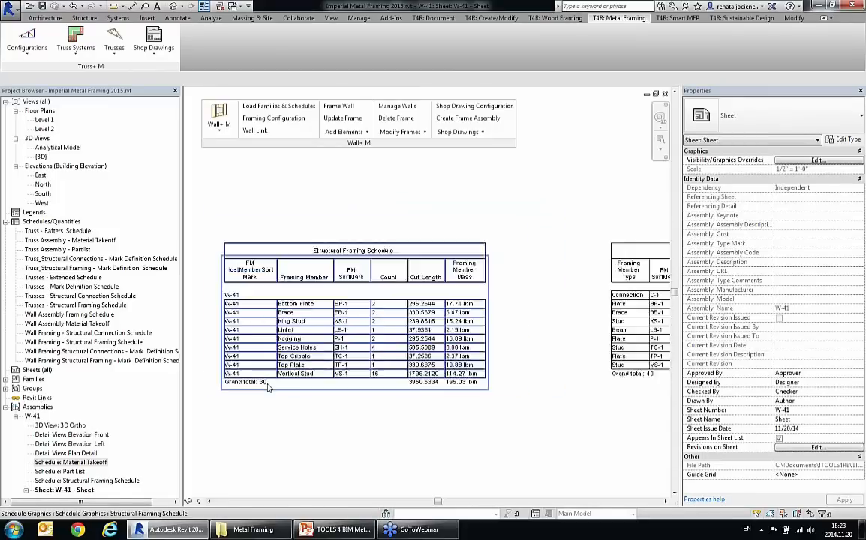
pyautogui.scroll(-1, 267, 385)
pyautogui.moveTo(468, 399); pyautogui.dragTo(288, 400, button='middle')
pyautogui.scroll(1, 552, 377)
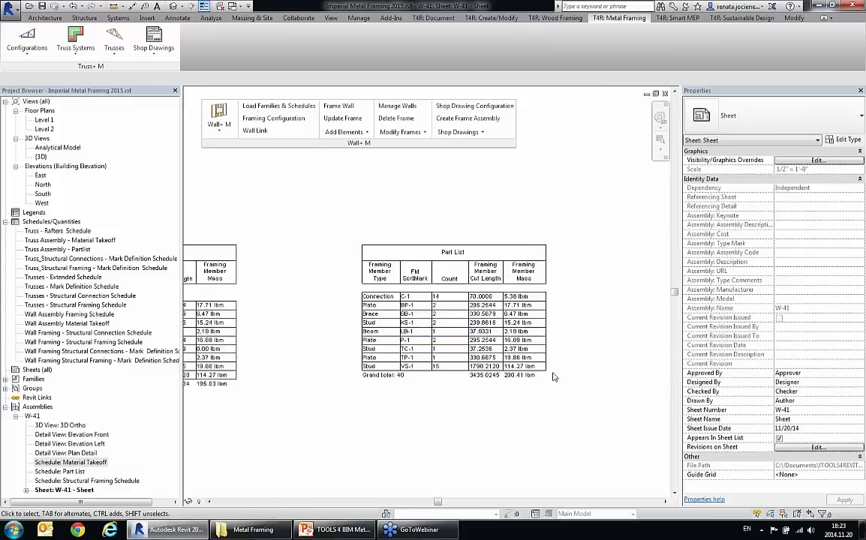
pyautogui.scroll(1, 554, 377)
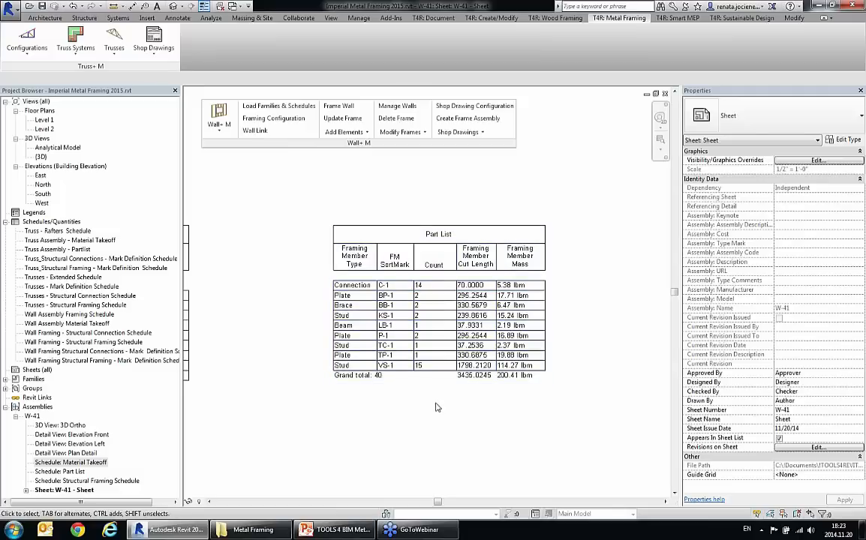
pyautogui.scroll(-3, 409, 331)
pyautogui.moveTo(613, 375); pyautogui.dragTo(477, 375, button='middle')
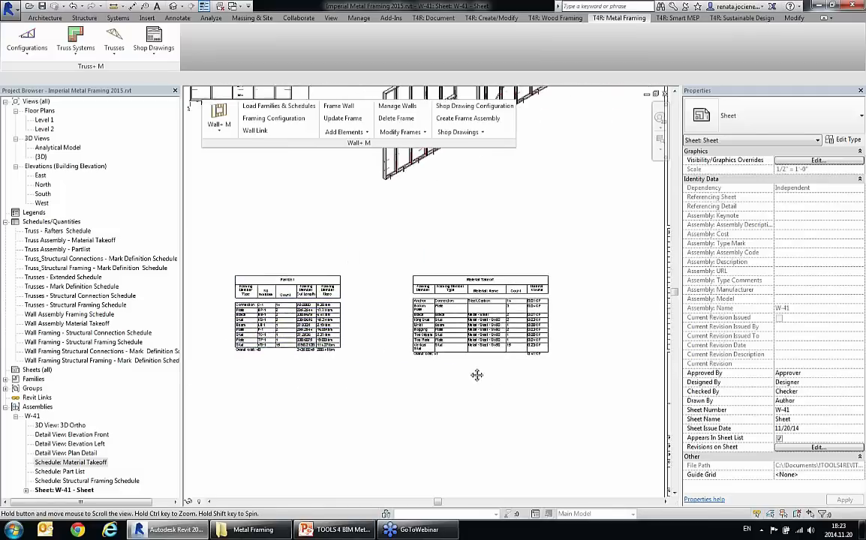
pyautogui.scroll(3, 506, 331)
pyautogui.scroll(-3, 514, 340)
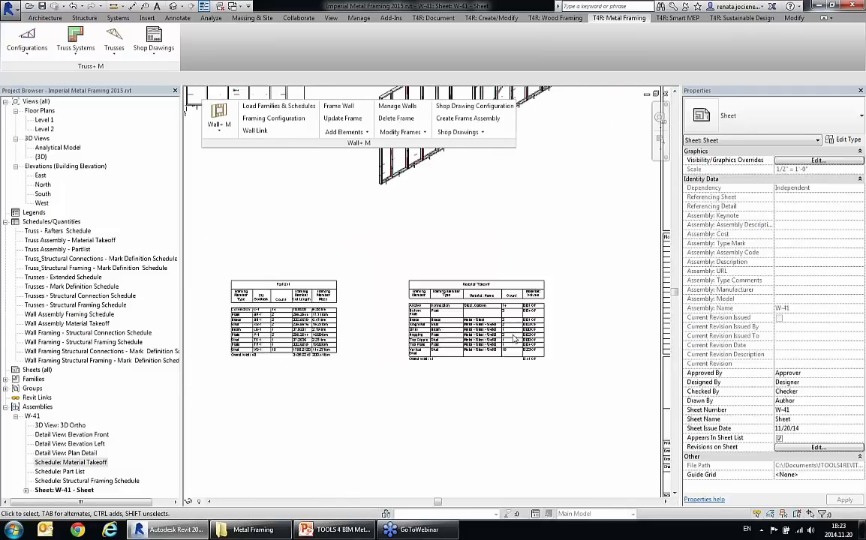
pyautogui.scroll(-3, 515, 340)
pyautogui.moveTo(484, 295); pyautogui.dragTo(482, 330, button='middle')
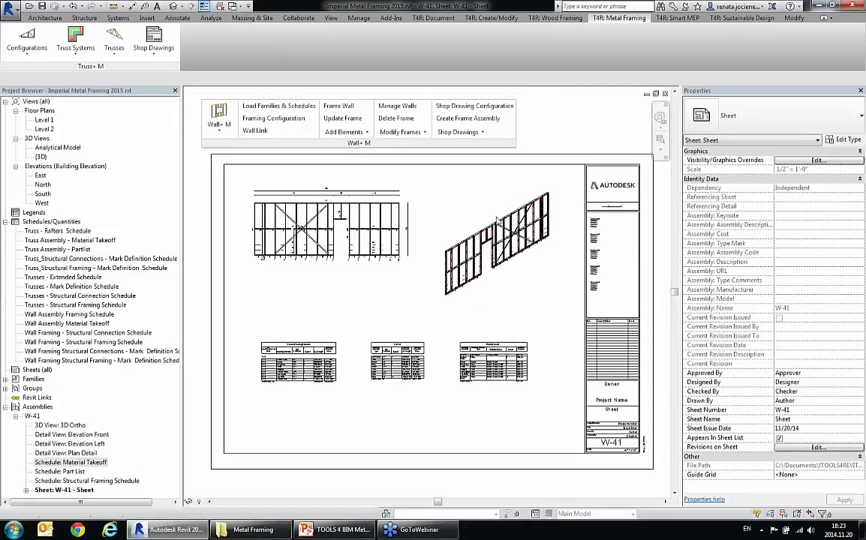
# Step: Set the wall shop drawing configuration's sheet template to W-41 - W-41 - Sheet and save the configuration
pyautogui.click(496, 108)
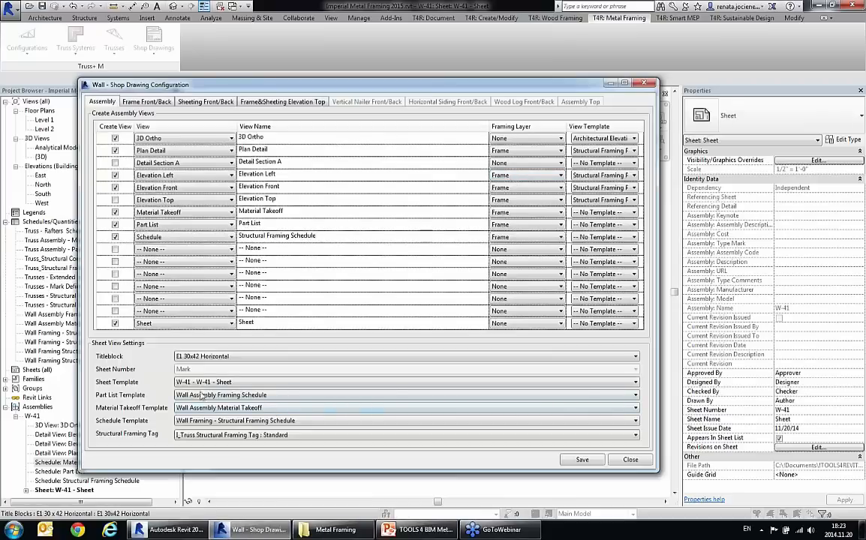
pyautogui.click(201, 384)
pyautogui.click(210, 384)
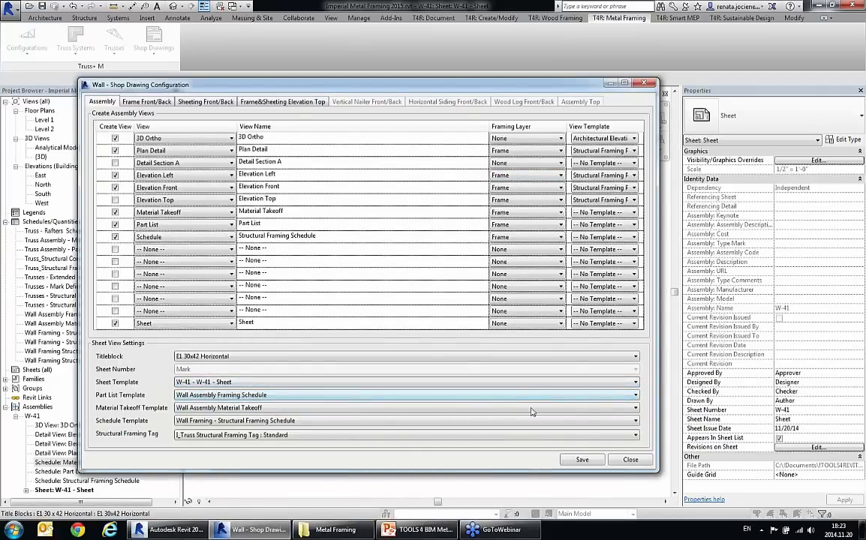
pyautogui.click(587, 461)
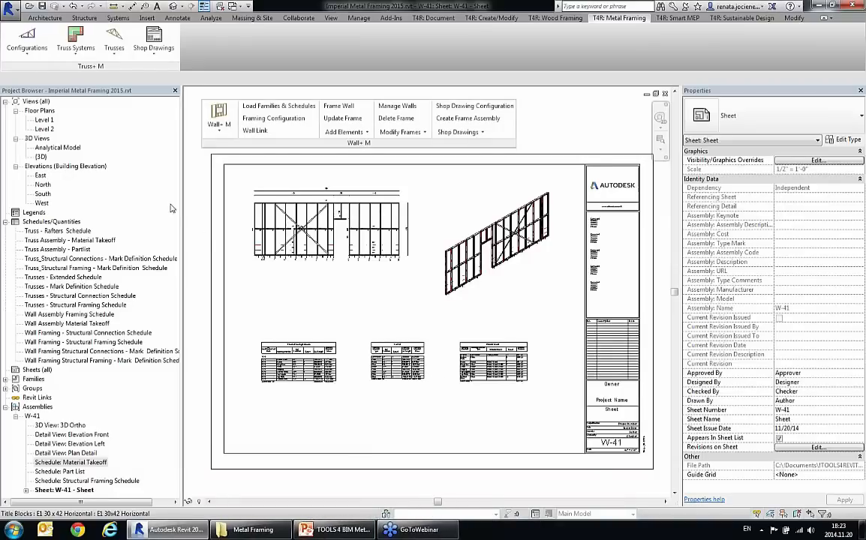
# Step: In the {3D} view, create a frame assembly from the metal stud beside the window in the long exterior wall
pyautogui.doubleClick(41, 156)
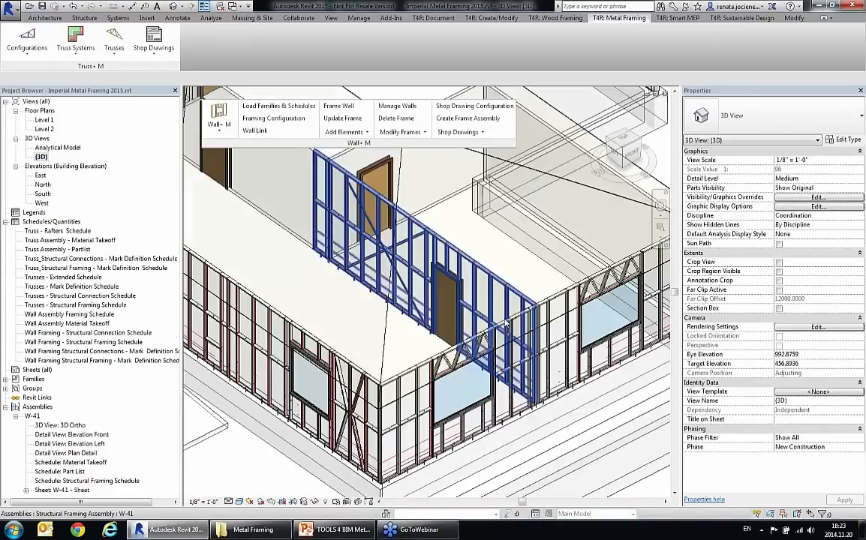
pyautogui.keyDown('shift'); pyautogui.moveTo(400, 313); pyautogui.dragTo(421, 322, button='middle'); pyautogui.keyUp('shift')
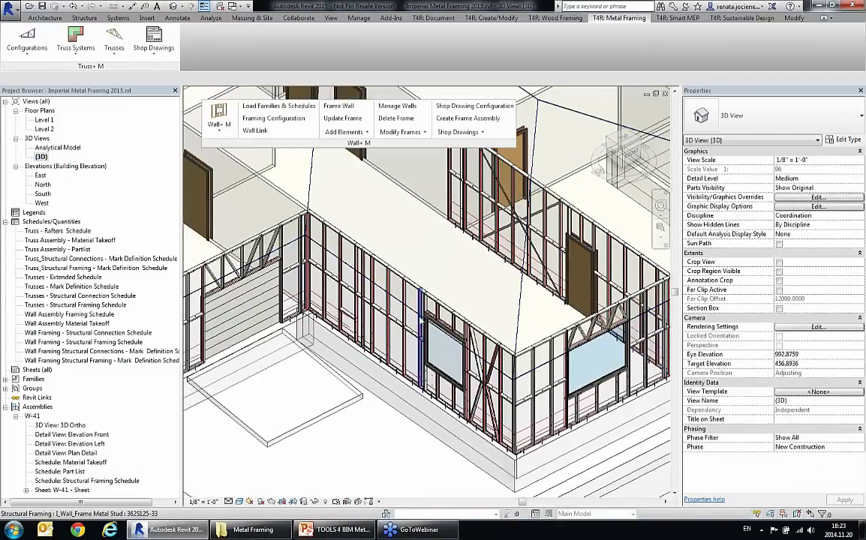
pyautogui.click(421, 322)
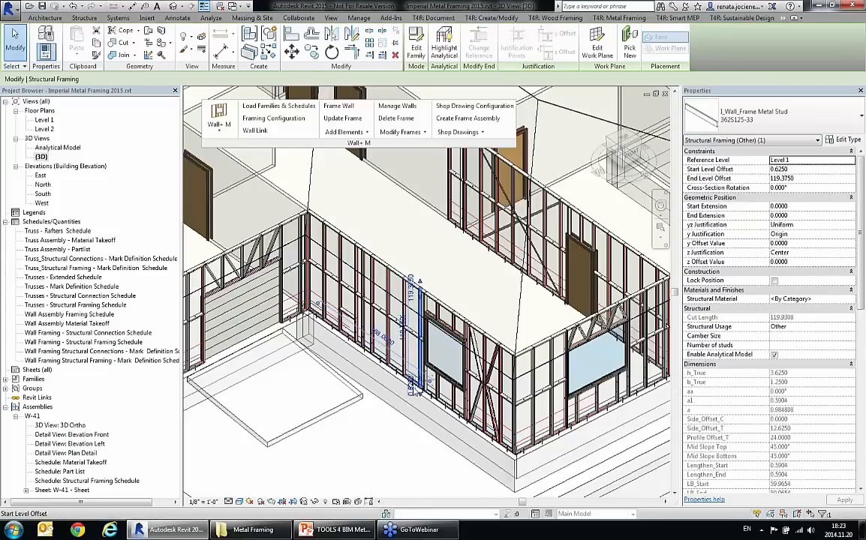
pyautogui.click(466, 119)
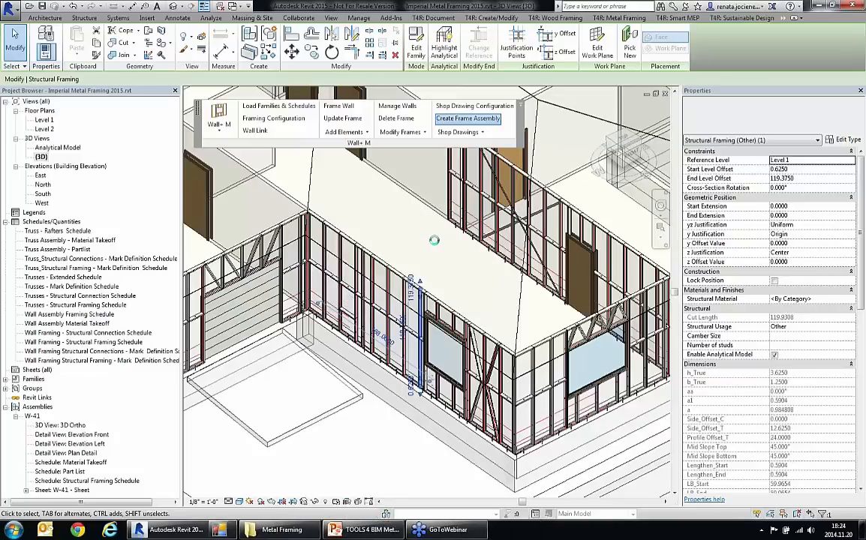
# Step: Expand the W-55 assembly in the project's assemblies and open its sheet
pyautogui.scroll(-1, 175, 433)
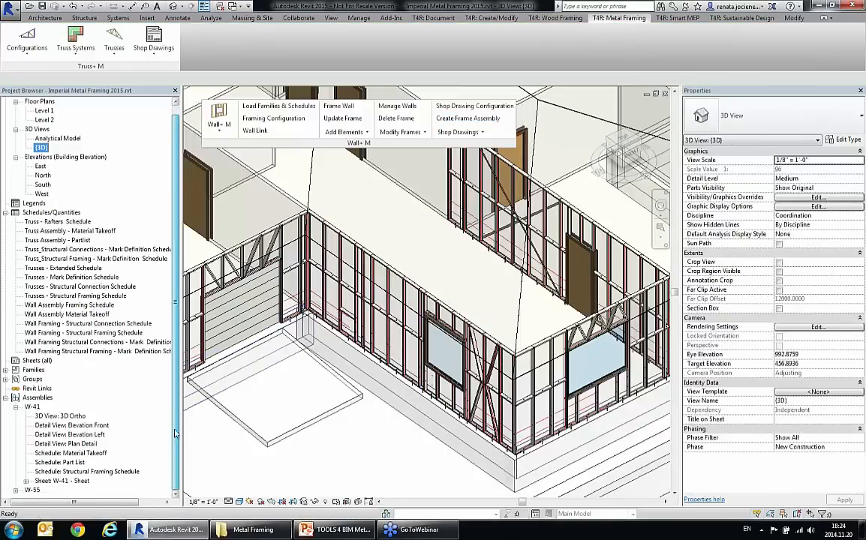
pyautogui.doubleClick(32, 490)
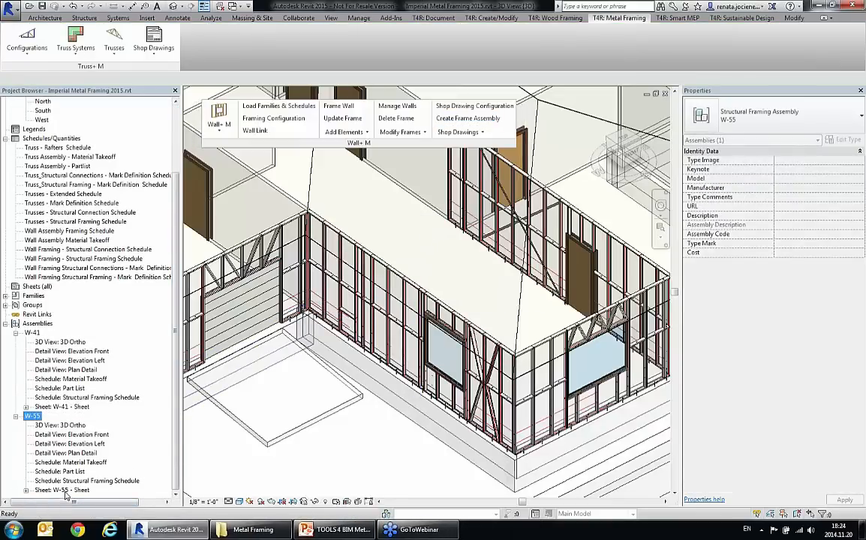
pyautogui.doubleClick(63, 490)
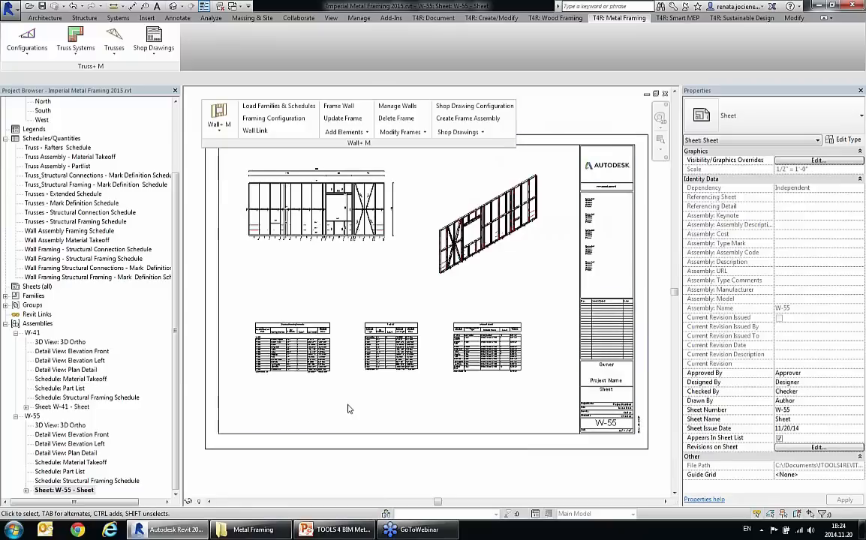
# Step: Examine the front elevation, Part List and Structural Framing Schedule on the W-55 sheet
pyautogui.scroll(1, 353, 412)
pyautogui.scroll(4, 300, 225)
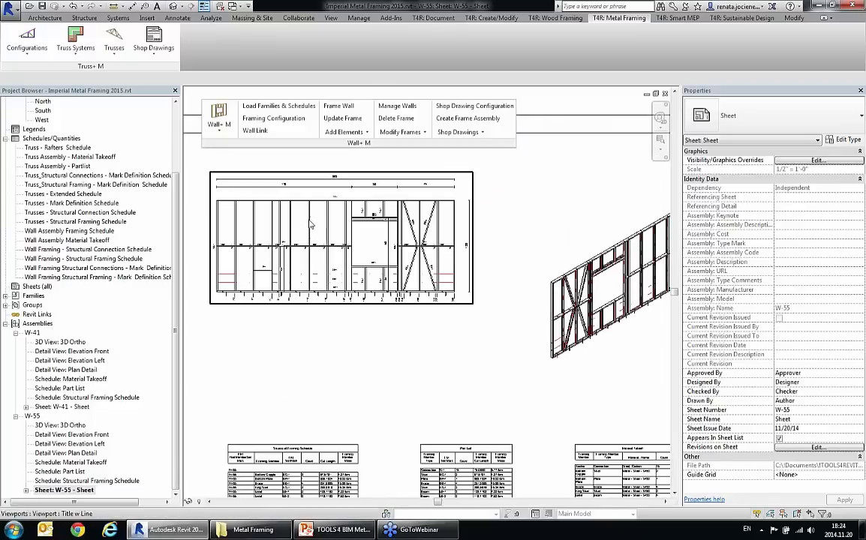
pyautogui.scroll(3, 333, 353)
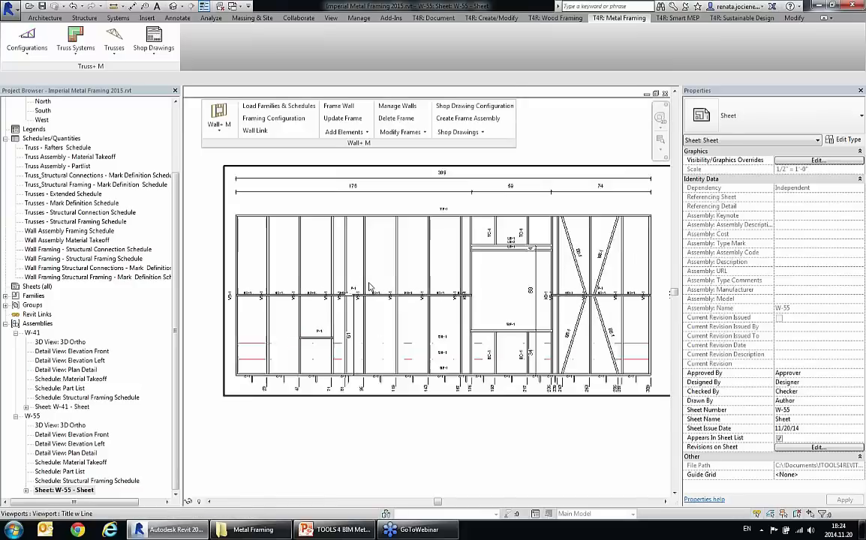
pyautogui.scroll(-3, 297, 255)
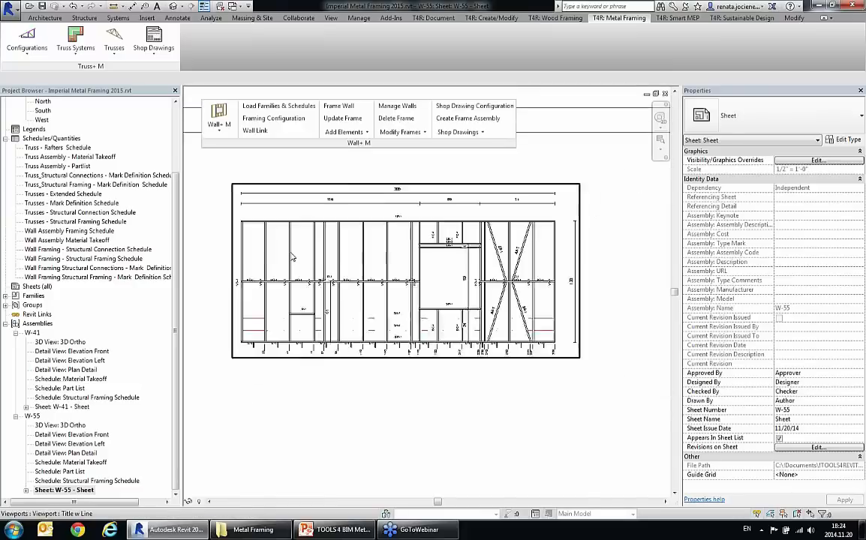
pyautogui.moveTo(446, 399); pyautogui.dragTo(503, 244, button='middle')
pyautogui.scroll(3, 555, 381)
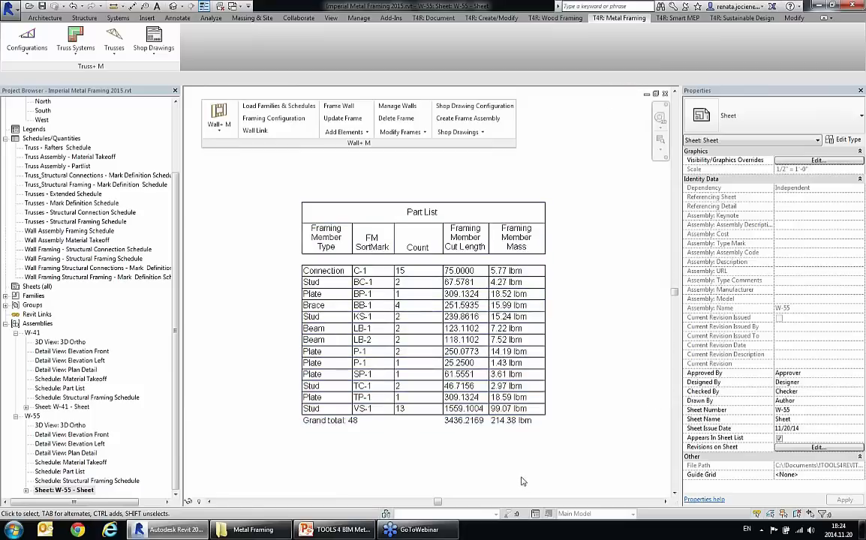
pyautogui.scroll(-3, 432, 407)
pyautogui.moveTo(342, 366); pyautogui.dragTo(473, 360, button='middle')
pyautogui.scroll(2, 314, 368)
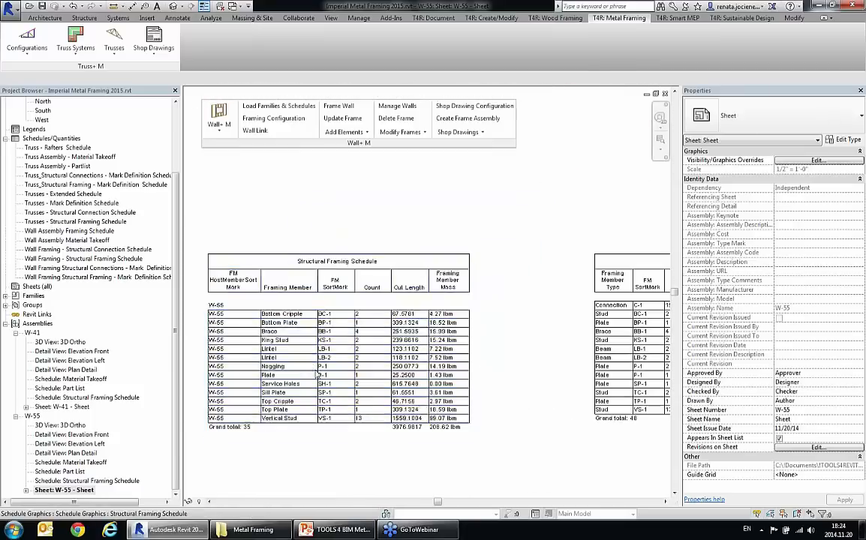
pyautogui.scroll(-3, 358, 446)
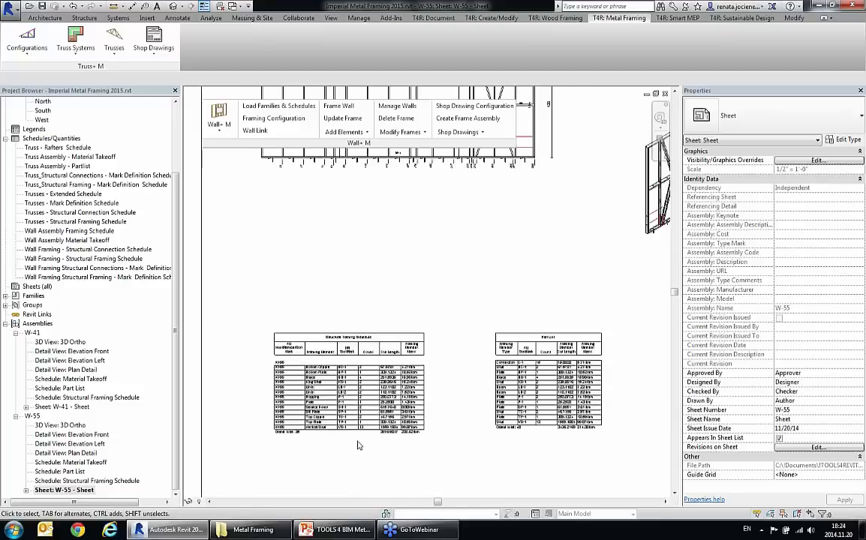
pyautogui.scroll(-3, 358, 446)
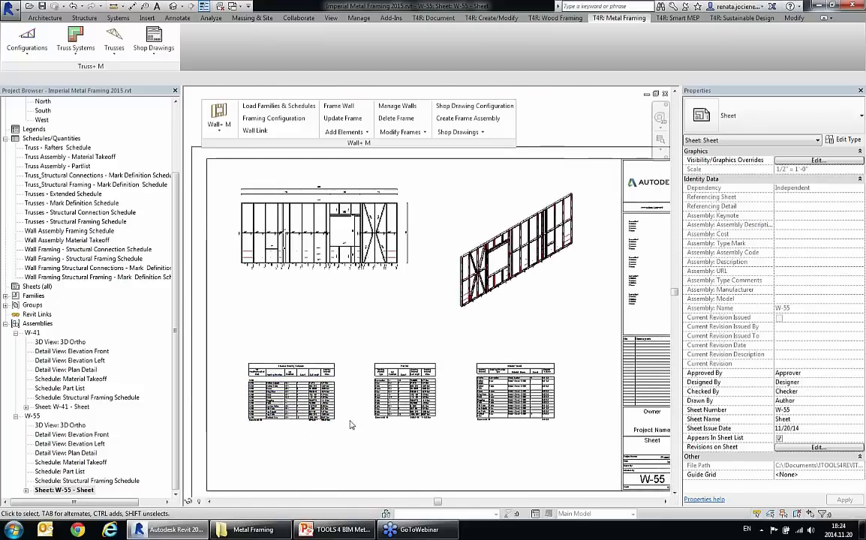
# Step: Return to the {3D} view and review the default CNC type options for the wall frames
pyautogui.scroll(3, 45, 180)
pyautogui.click(41, 157)
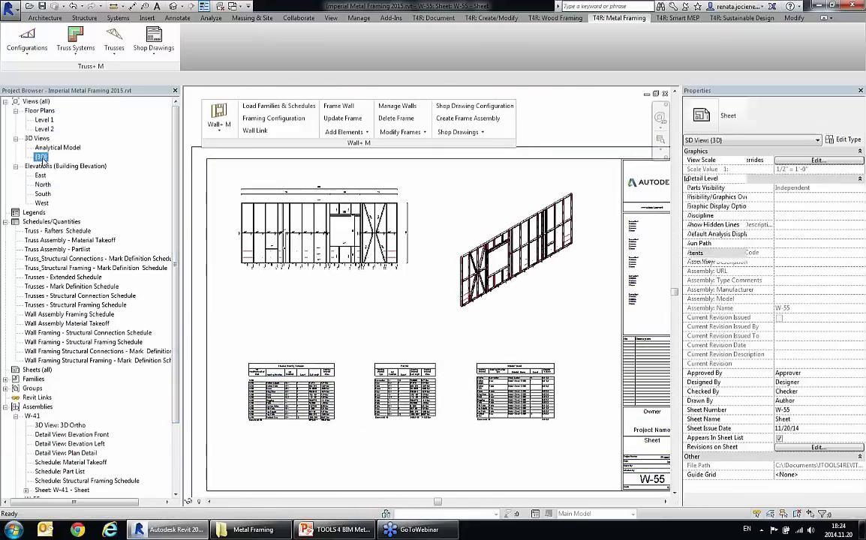
pyautogui.doubleClick(41, 157)
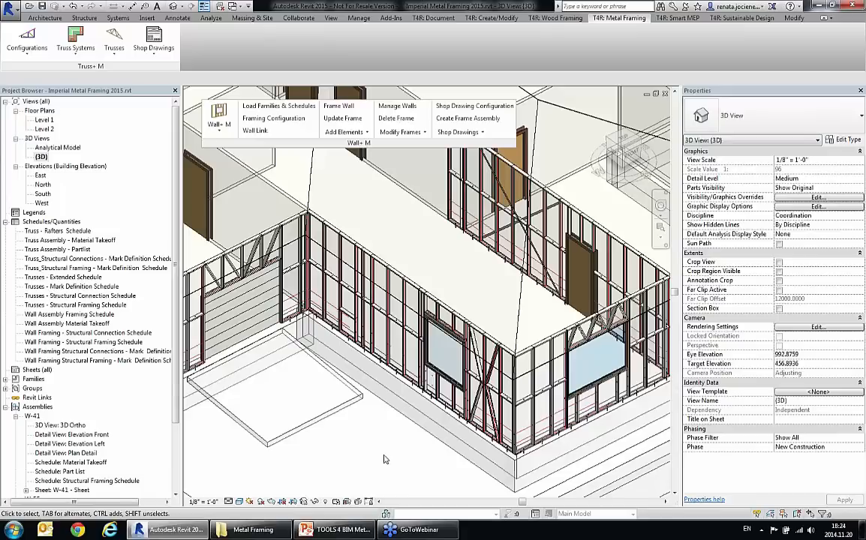
pyautogui.click(461, 132)
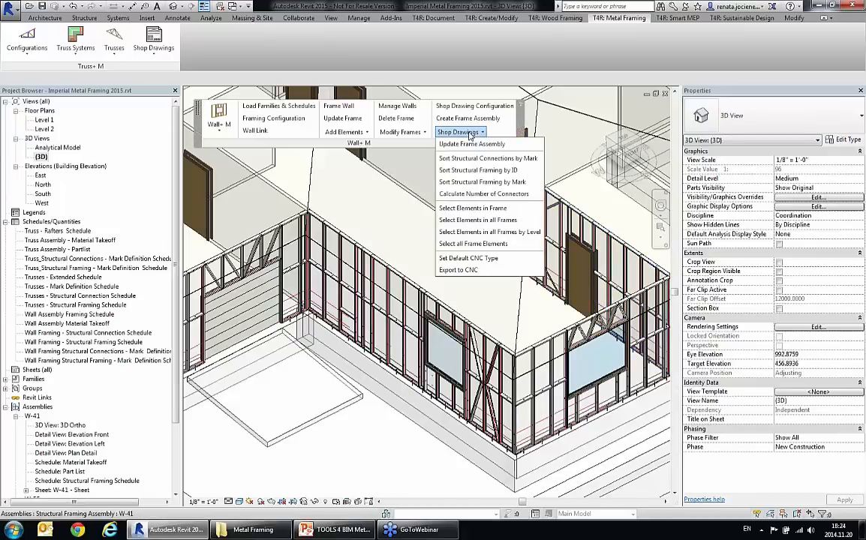
pyautogui.click(496, 258)
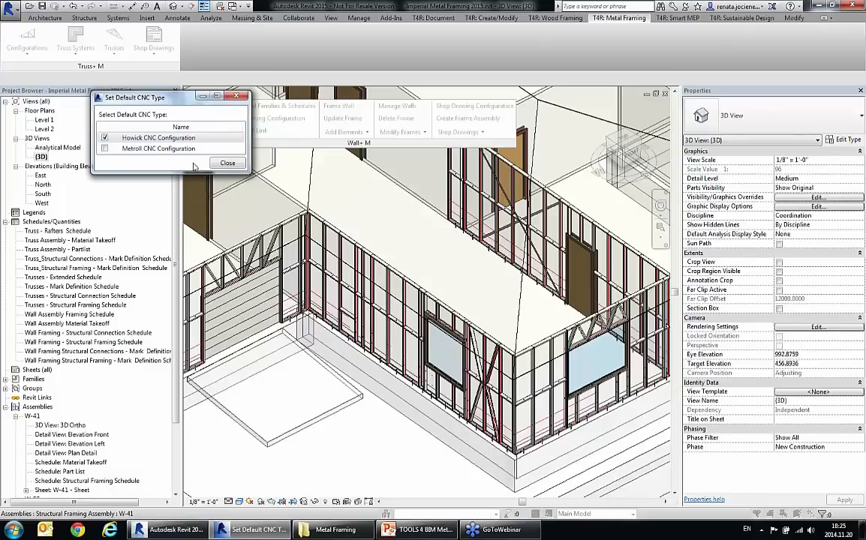
pyautogui.click(235, 164)
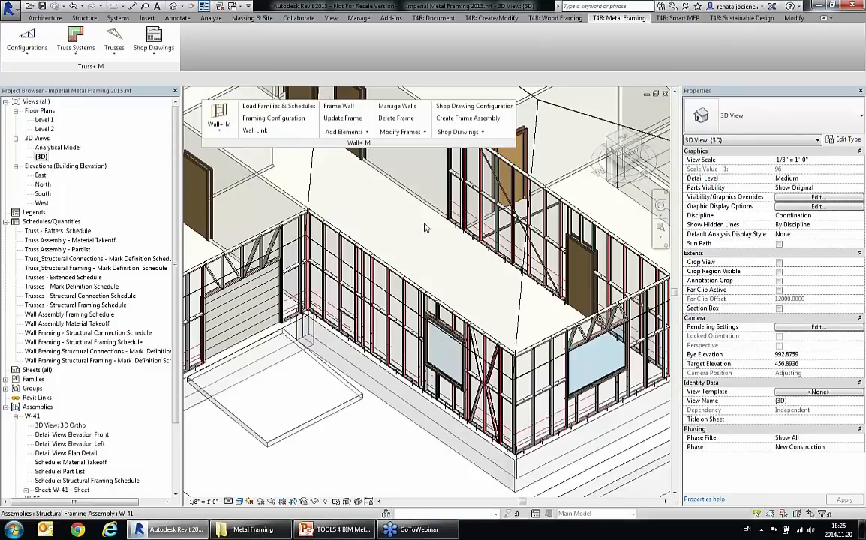
pyautogui.click(471, 133)
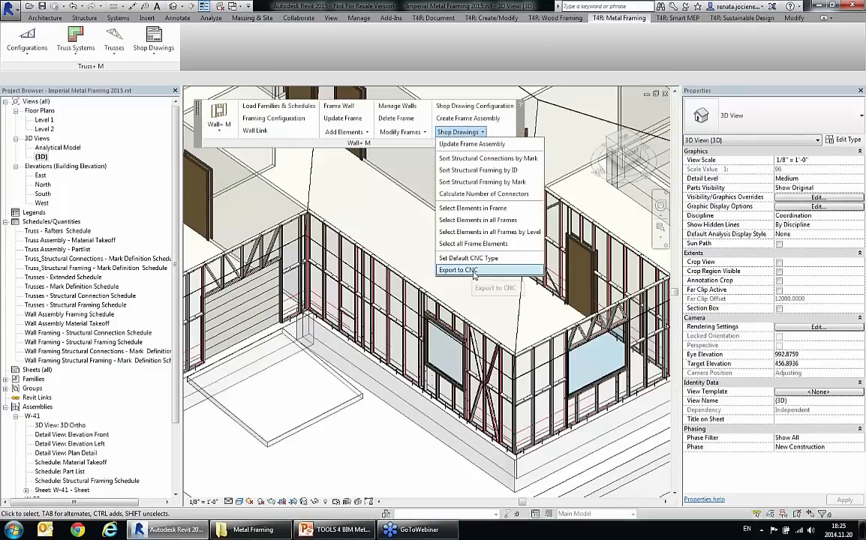
pyautogui.click(375, 227)
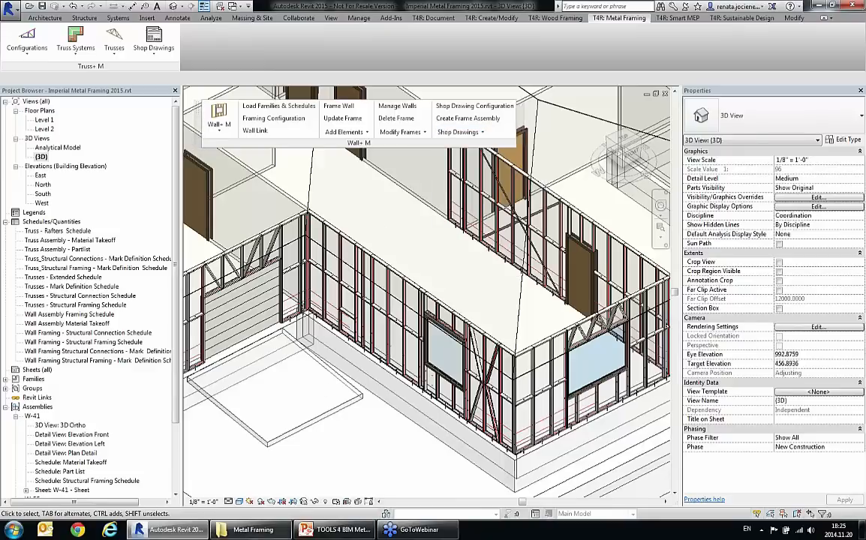
pyautogui.click(259, 531)
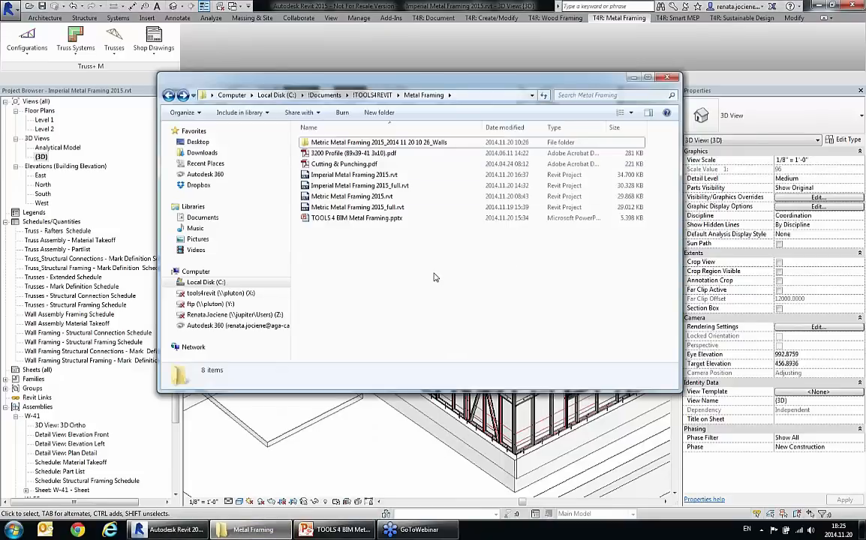
pyautogui.click(341, 144)
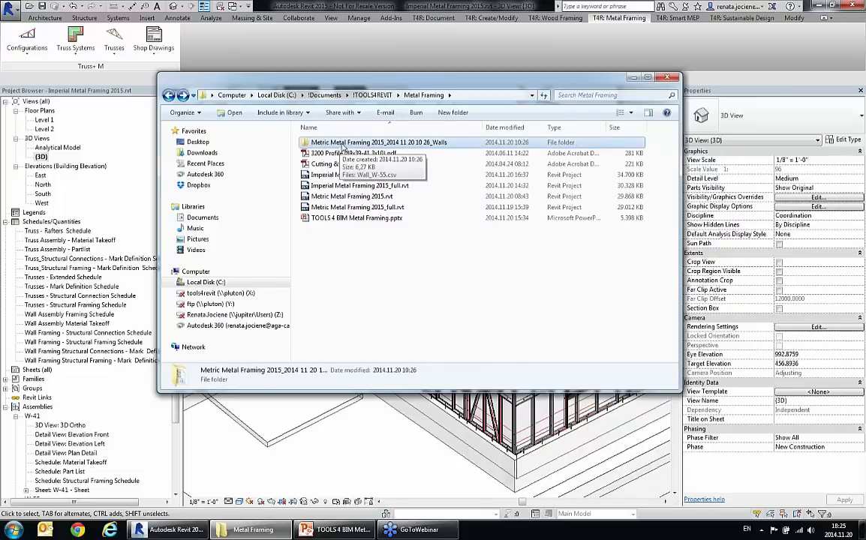
pyautogui.doubleClick(399, 143)
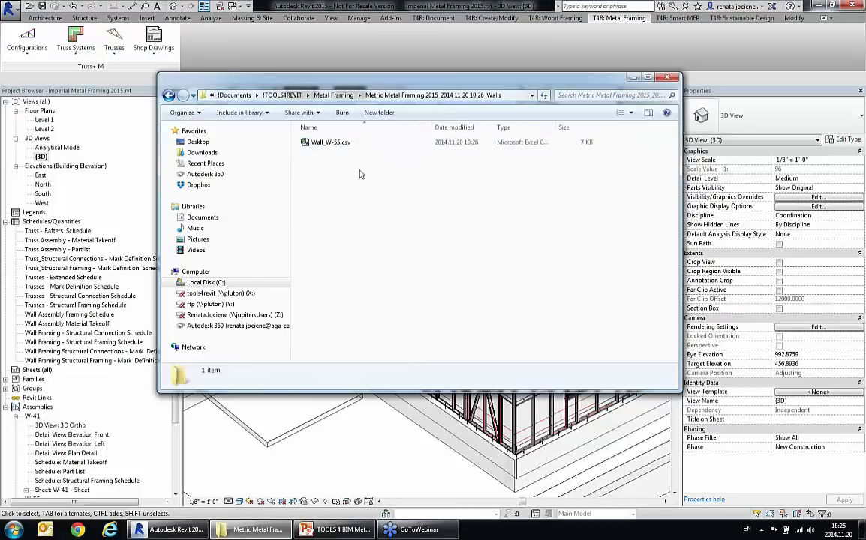
pyautogui.click(331, 144)
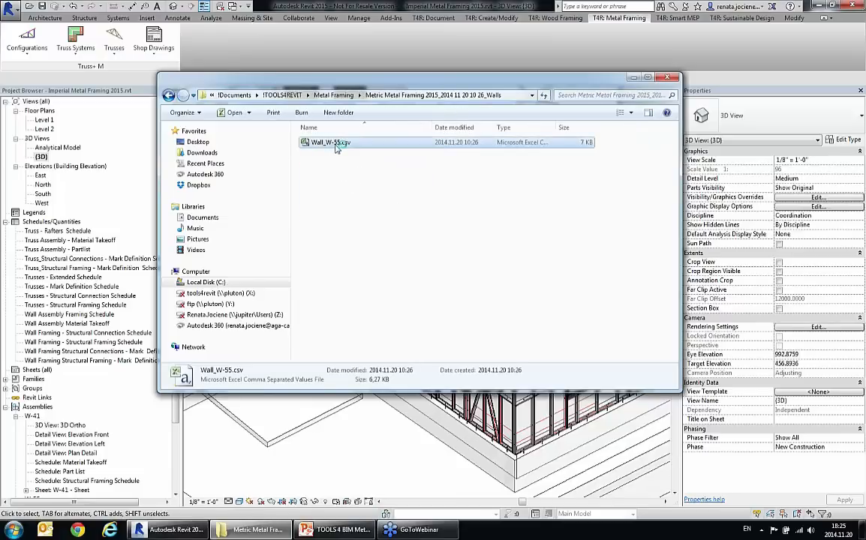
# Step: Open Wall_W-55.csv in Excel and examine each component's lengths and its dimple, lip cut, notch and swage operations
pyautogui.doubleClick(335, 144)
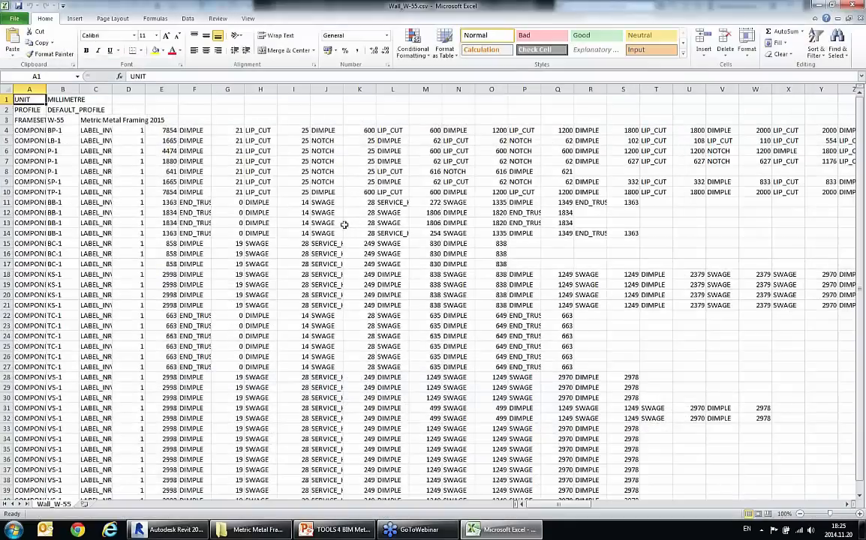
pyautogui.click(331, 222)
pyautogui.scroll(-1, 390, 234)
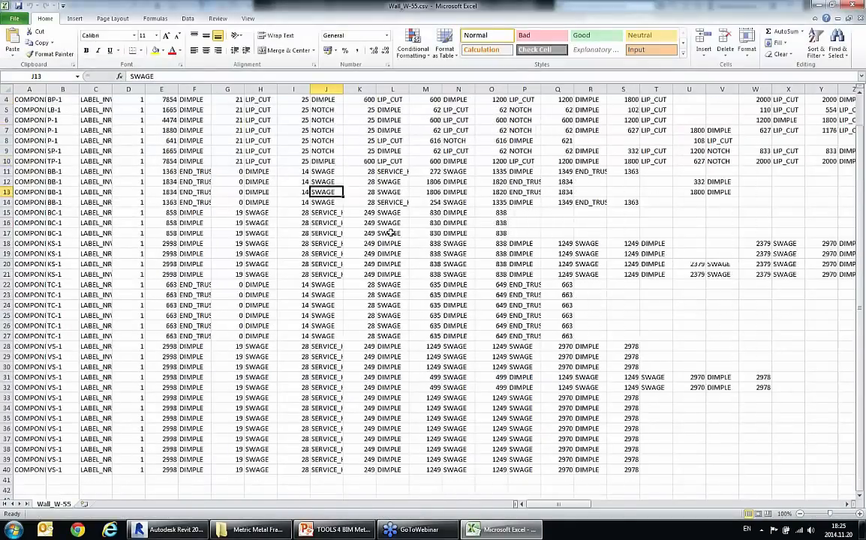
pyautogui.scroll(1, 398, 233)
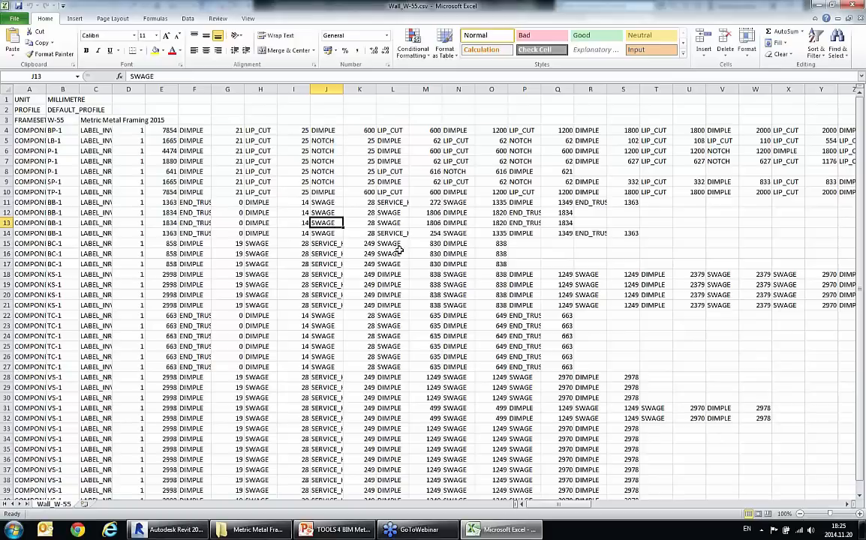
pyautogui.scroll(-3, 384, 247)
pyautogui.scroll(3, 384, 246)
pyautogui.moveTo(556, 505)
pyautogui.mouseDown()
pyautogui.moveTo(622, 508)
pyautogui.moveTo(556, 507)
pyautogui.mouseUp()
pyautogui.click(392, 214)
pyautogui.press('Down')
pyautogui.press('Down')
pyautogui.press('Down')
pyautogui.press('Down')
pyautogui.press('Down')
pyautogui.press('Down')
pyautogui.press('Down')
pyautogui.press('Down')
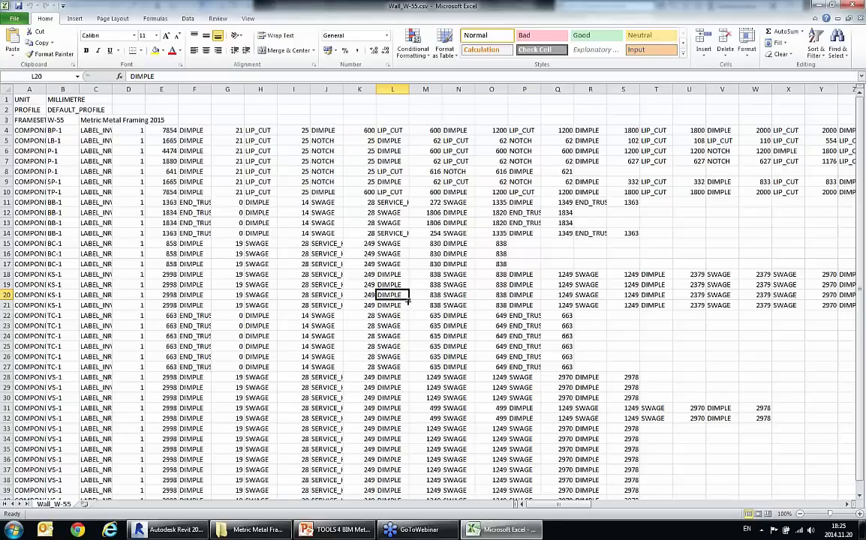
# Step: Switch to Windows Explorer, go back to the Metal Framing folder and open Cutting & Punching.pdf
pyautogui.click(251, 529)
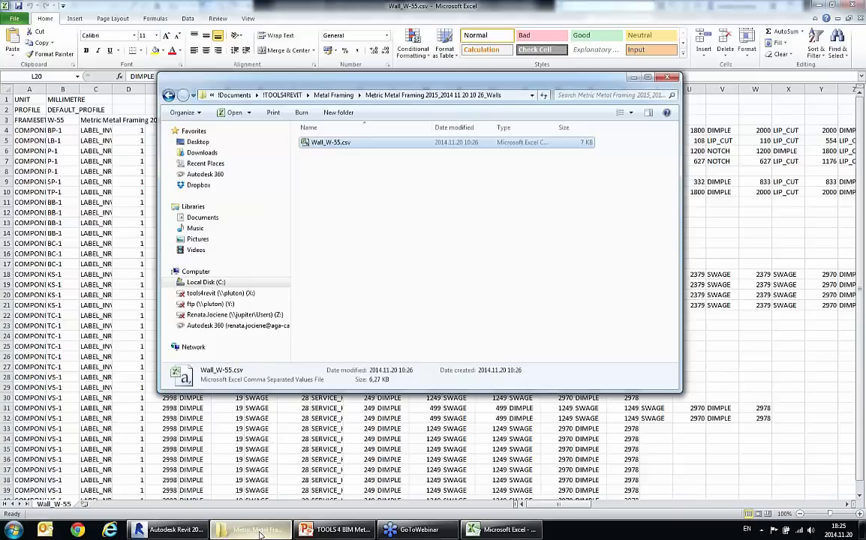
pyautogui.click(168, 94)
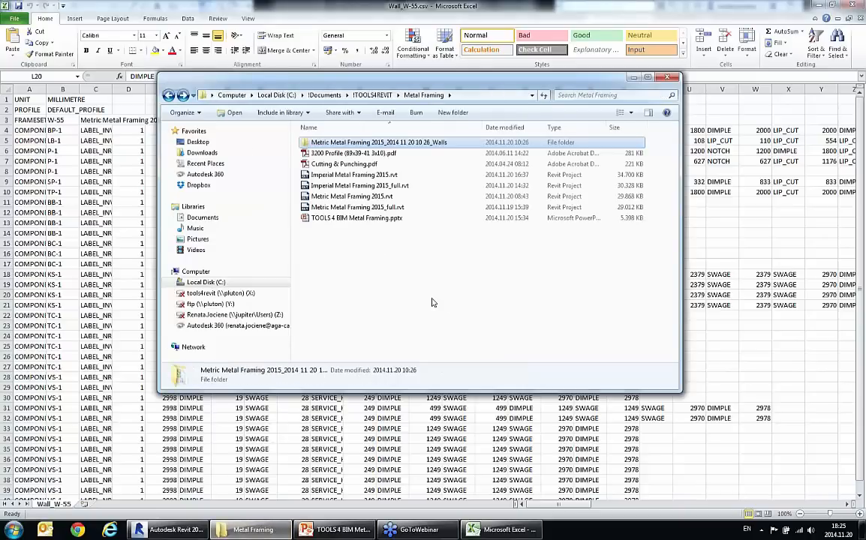
pyautogui.doubleClick(341, 164)
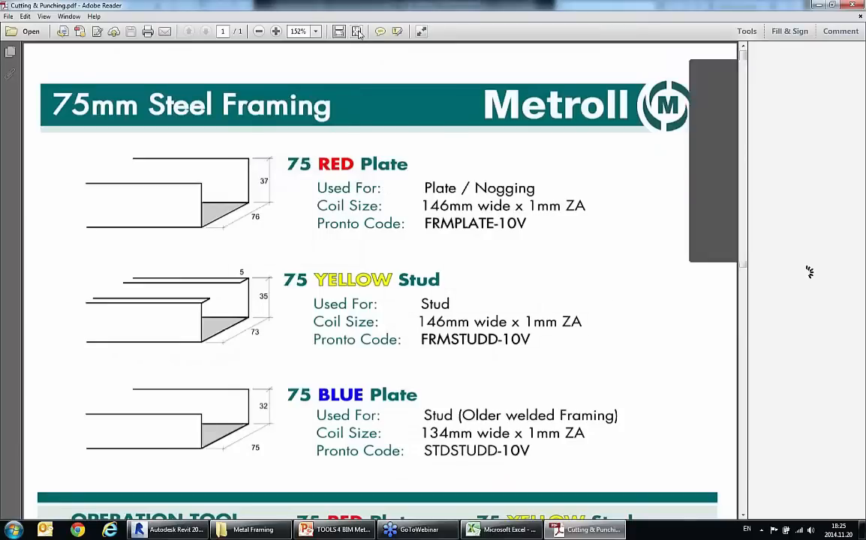
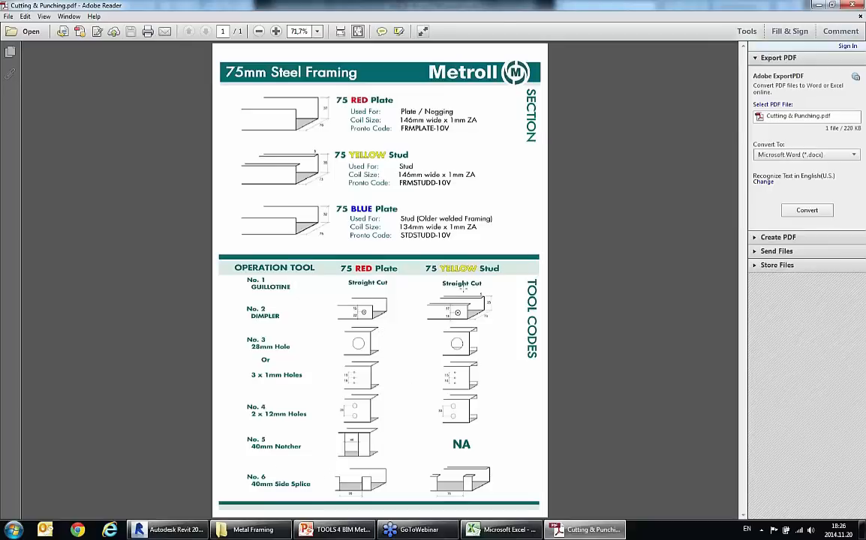
# Step: Close Cutting & Punching.pdf and view the profile drawing in 3200 Profile (89x39-41 3x10).pdf, closing it when done
pyautogui.click(853, 6)
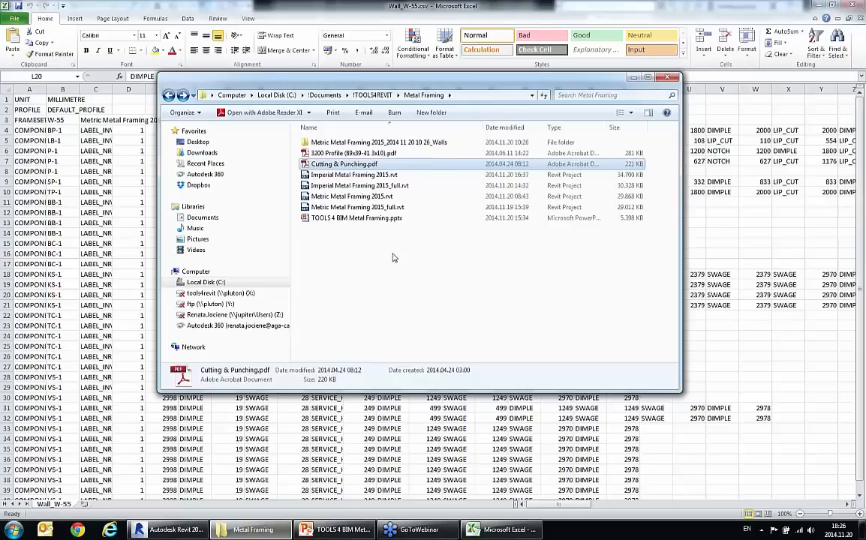
pyautogui.doubleClick(350, 154)
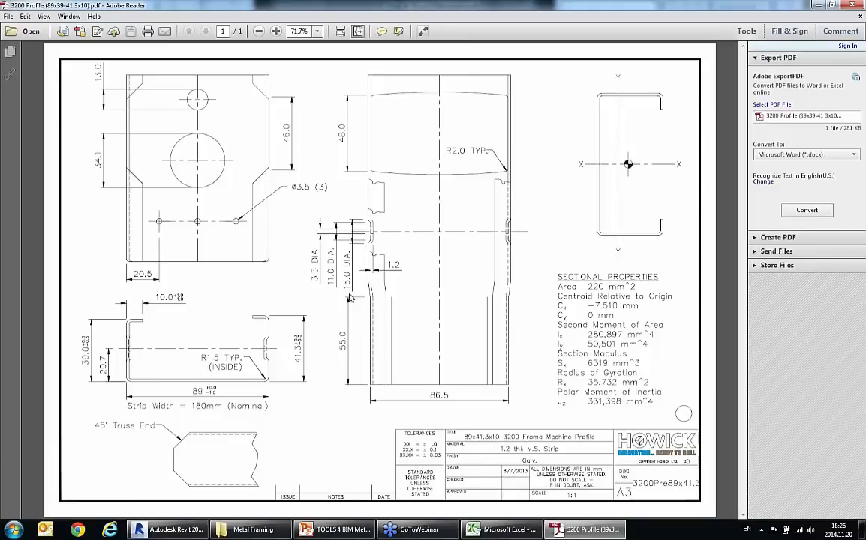
pyautogui.hotkey('alt', 'F4')
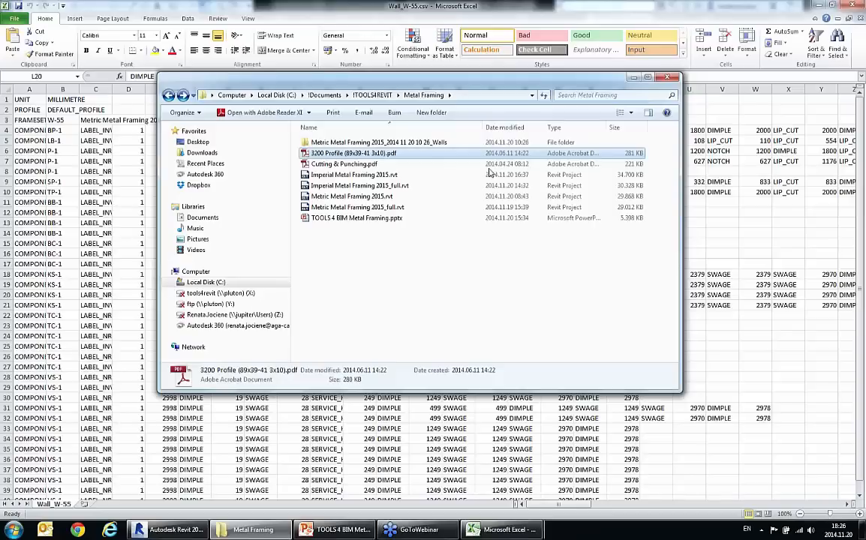
# Step: Close Excel, switch to Revit's {3D} view of the framed walls, and float the Truss+ M tools over the model
pyautogui.click(509, 530)
pyautogui.rightClick(509, 530)
pyautogui.click(448, 463)
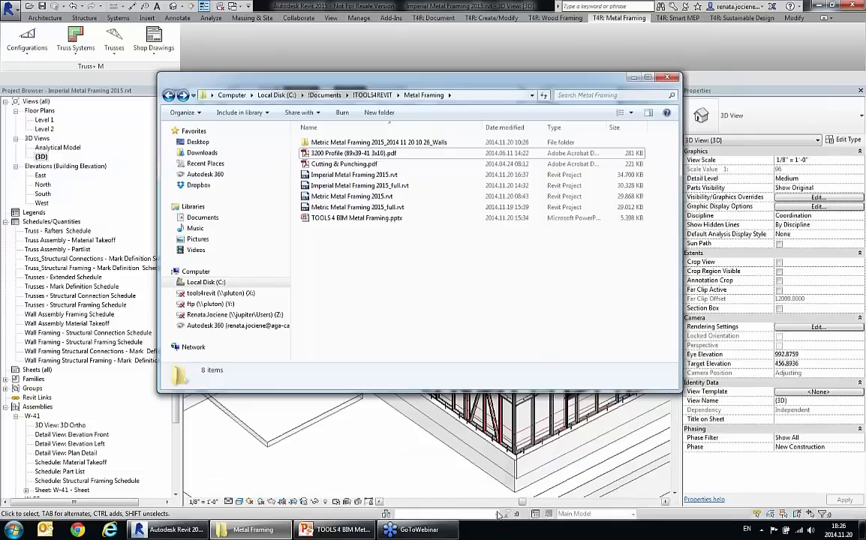
pyautogui.click(413, 478)
pyautogui.moveTo(414, 472); pyautogui.dragTo(448, 451, button='middle')
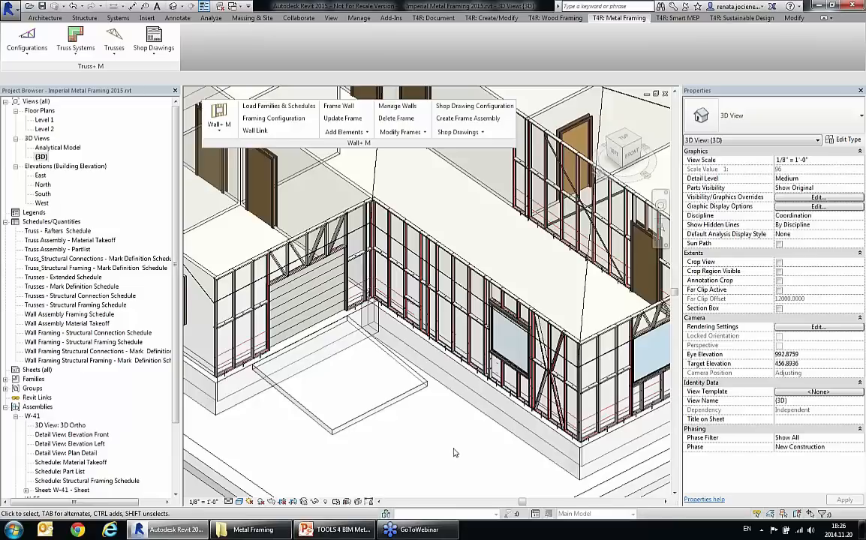
pyautogui.keyDown('shift'); pyautogui.moveTo(385, 409); pyautogui.dragTo(423, 433, button='middle'); pyautogui.keyUp('shift')
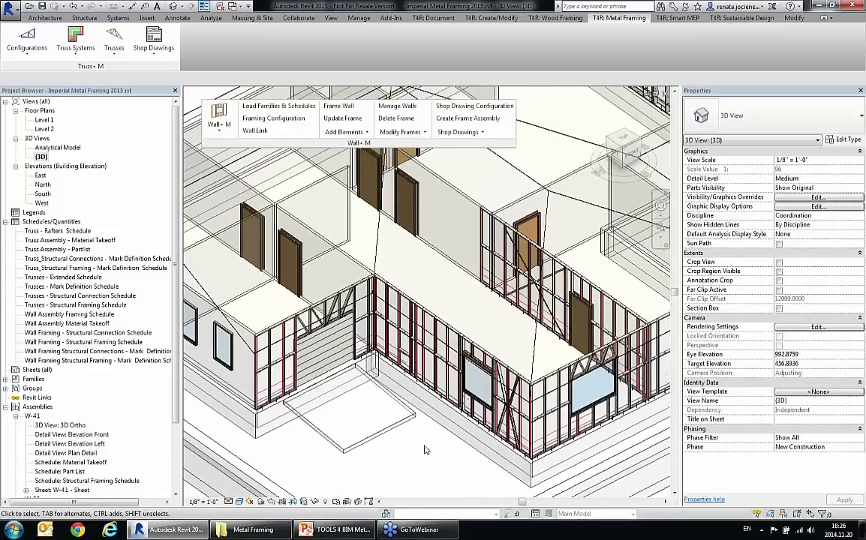
pyautogui.moveTo(289, 138); pyautogui.dragTo(352, 188)
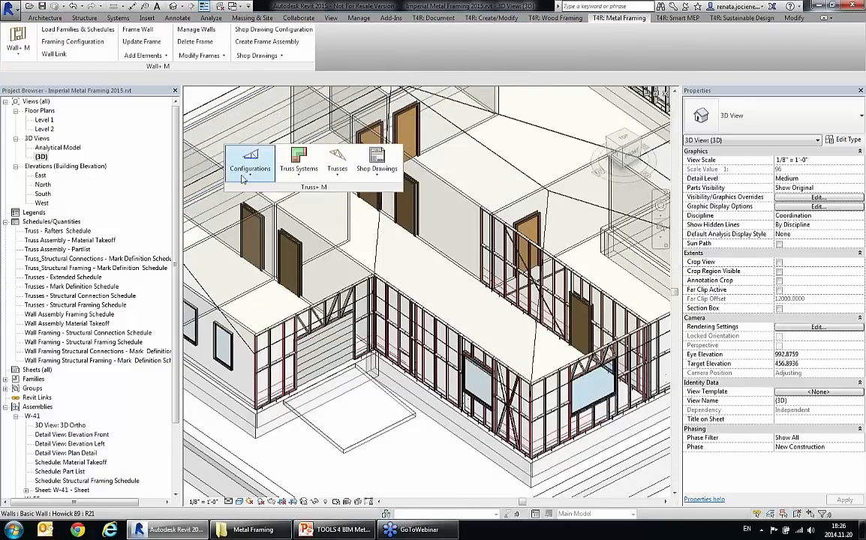
# Step: Review the Common, Scissors, Gable end, Mono pitch, Special multitype, Hip end and Jack truss types in the Truss Database Manager
pyautogui.click(242, 178)
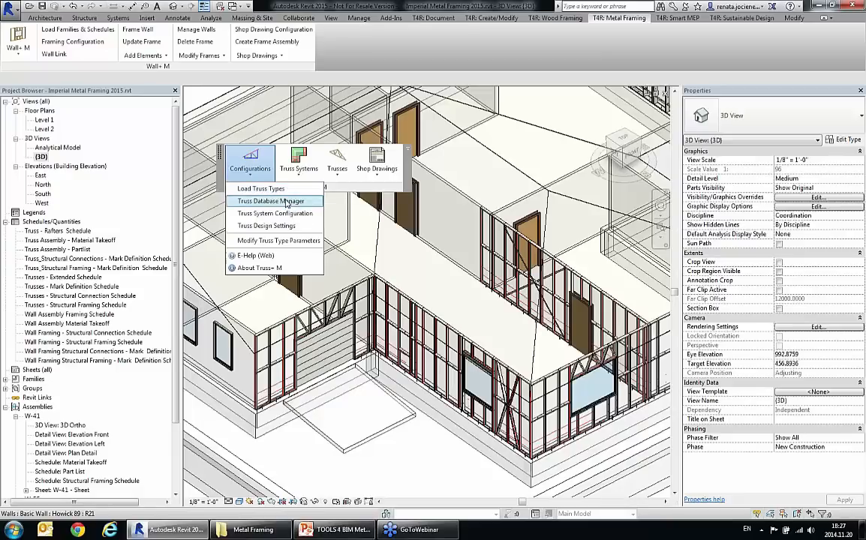
pyautogui.click(286, 202)
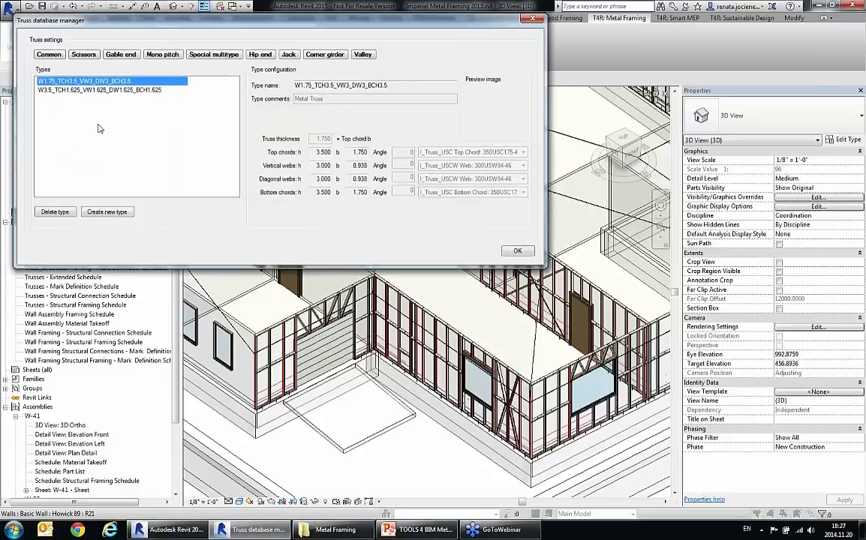
pyautogui.click(52, 56)
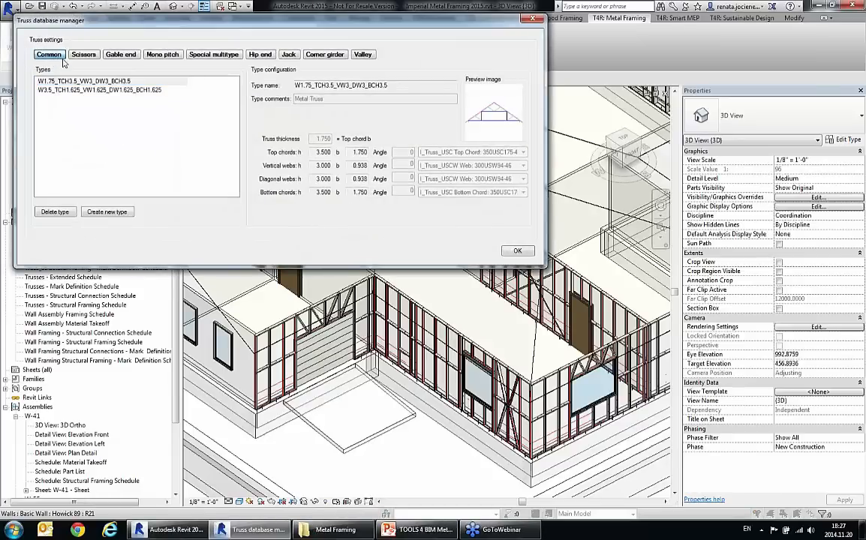
pyautogui.click(74, 57)
pyautogui.click(122, 60)
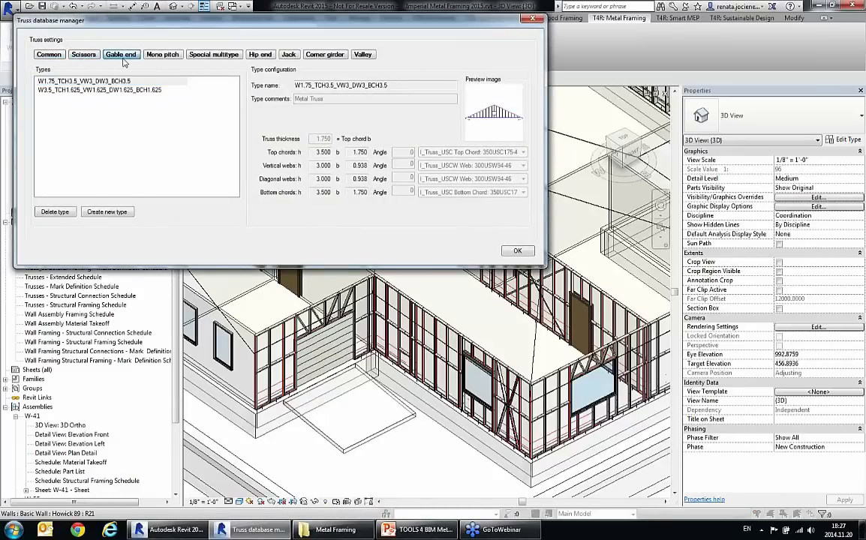
pyautogui.click(163, 56)
pyautogui.click(213, 55)
pyautogui.click(260, 55)
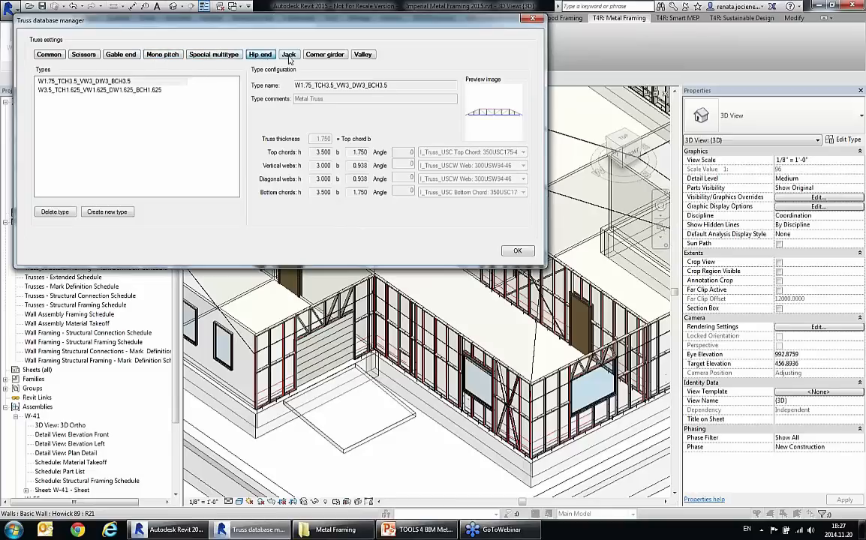
pyautogui.click(289, 55)
pyautogui.click(118, 82)
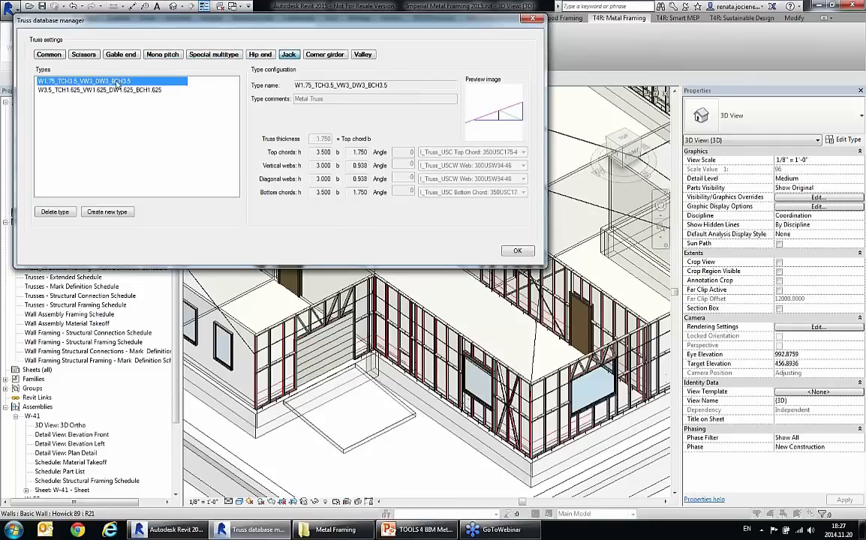
pyautogui.click(534, 20)
# Step: Review the Step Down - HE-HG-JT-SB108-TCH1.75x3.5 type in the Truss System Configuration
pyautogui.click(251, 167)
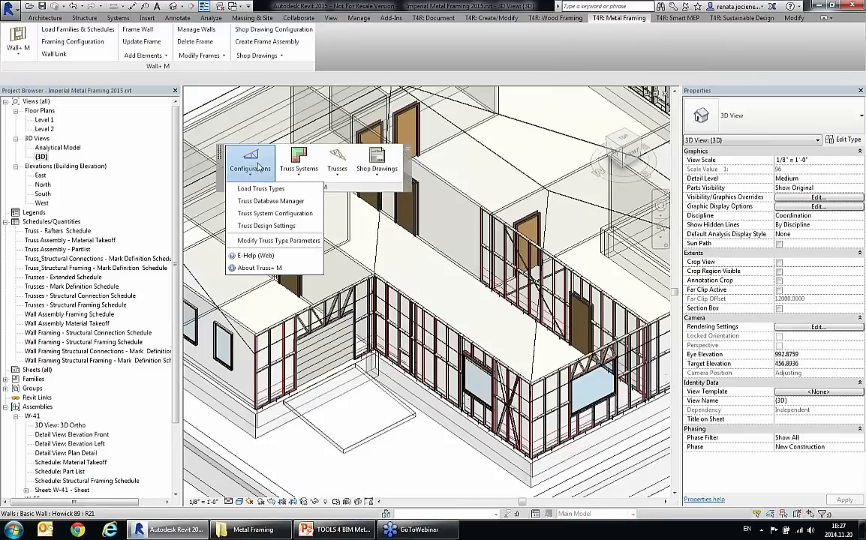
pyautogui.click(285, 215)
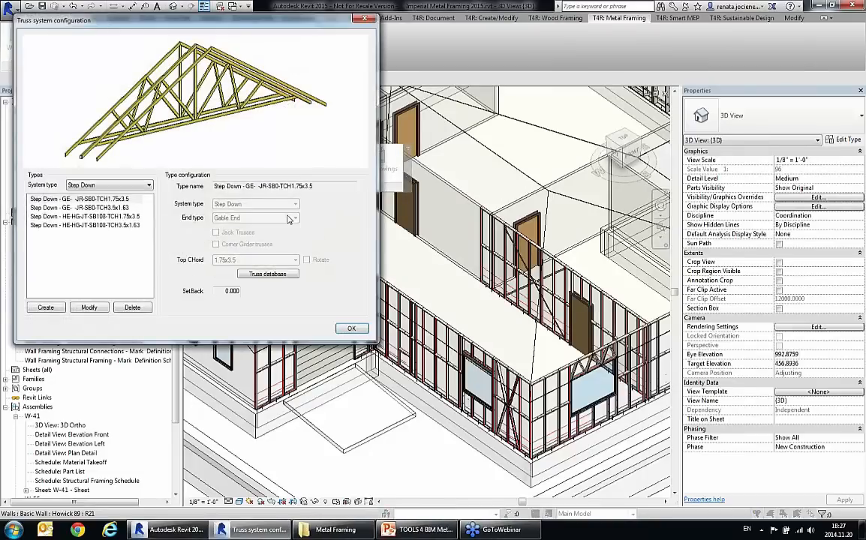
pyautogui.click(83, 217)
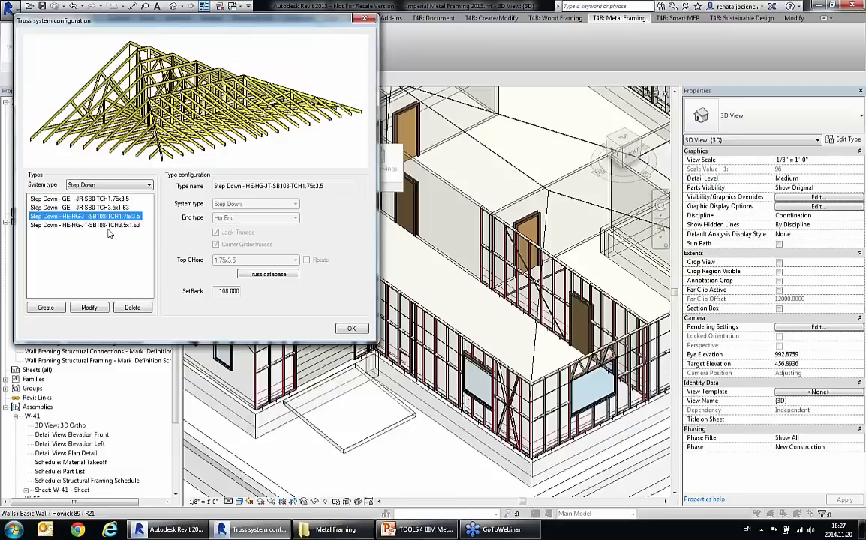
pyautogui.click(365, 19)
# Step: Review the available jack truss end types in the Truss Design Settings and leave without changes
pyautogui.click(229, 166)
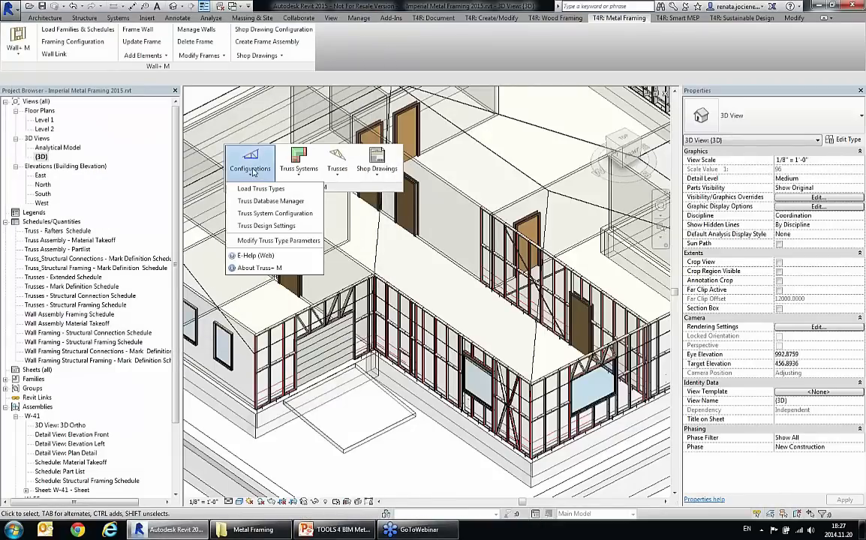
pyautogui.click(274, 227)
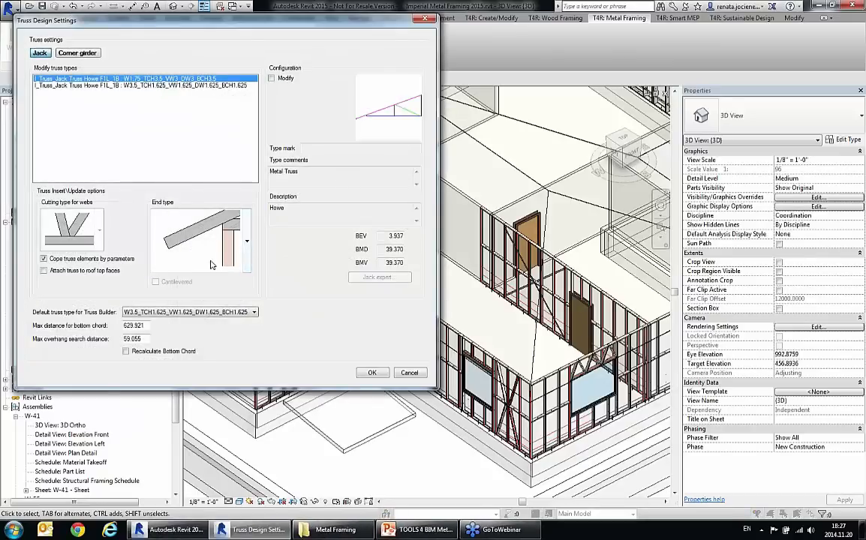
pyautogui.click(249, 260)
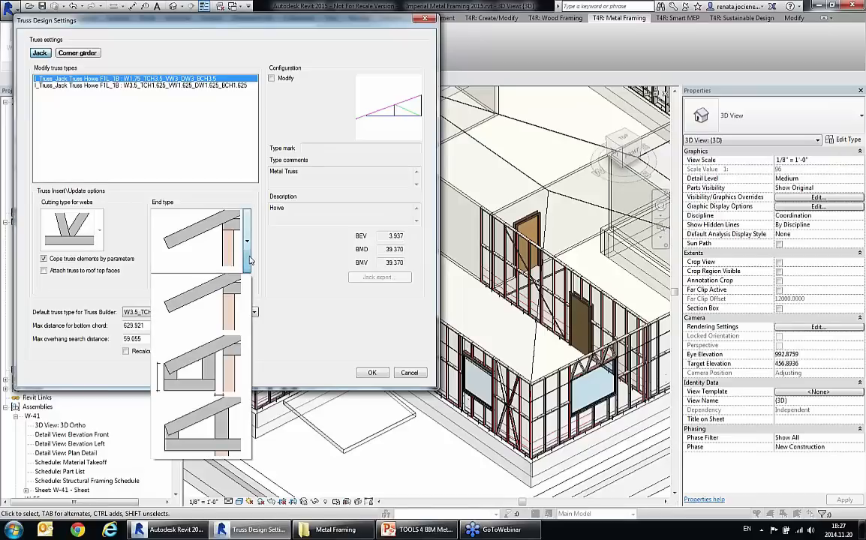
pyautogui.click(249, 259)
pyautogui.click(409, 373)
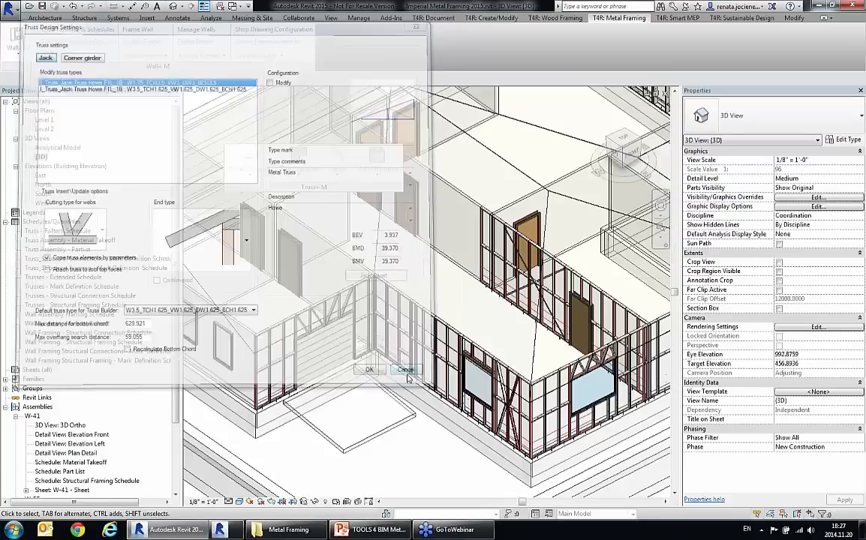
# Step: Start a truss system grid on the Generic - 12 roof, picking its end, left, right and valley slope roof lines
pyautogui.keyDown('shift'); pyautogui.moveTo(409, 379); pyautogui.dragTo(500, 273, button='middle'); pyautogui.keyUp('shift')
pyautogui.click(501, 248)
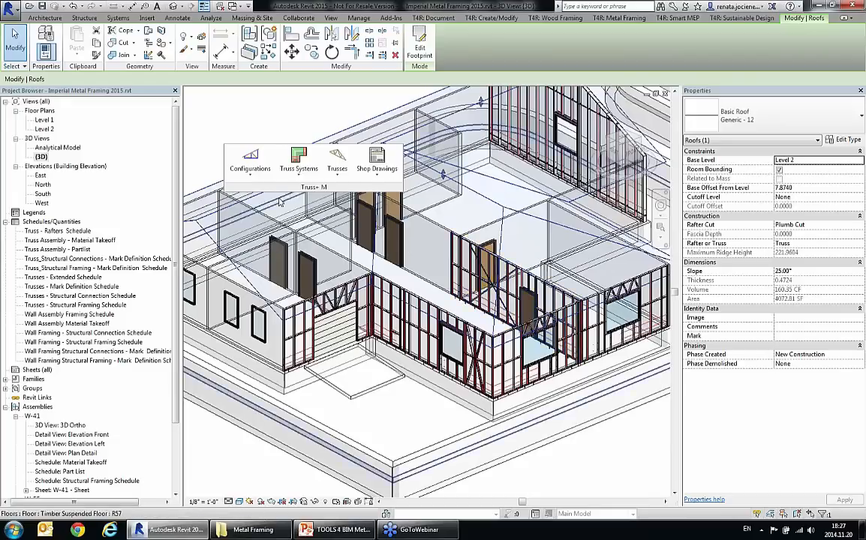
pyautogui.click(297, 175)
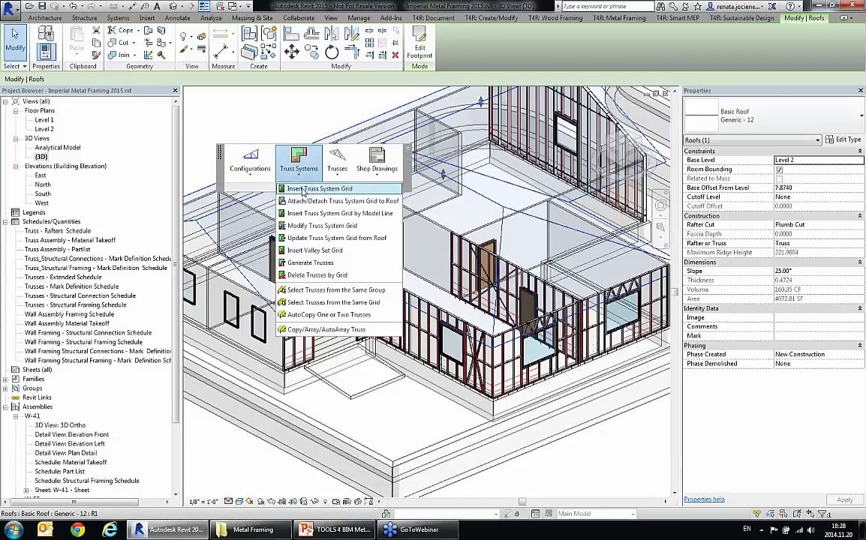
pyautogui.click(304, 188)
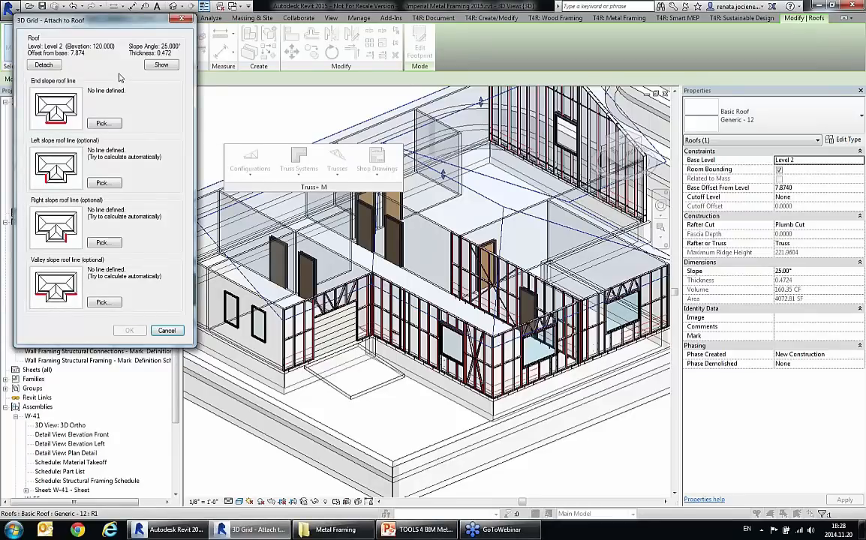
pyautogui.click(102, 125)
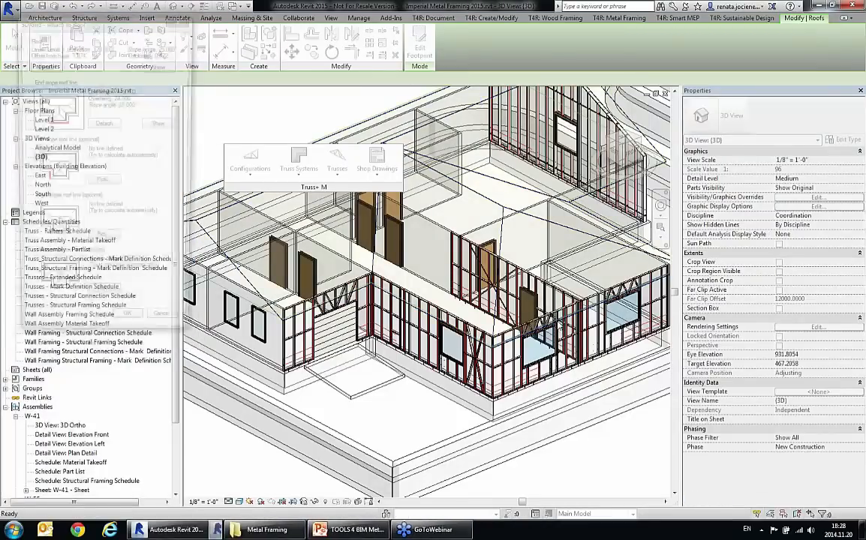
pyautogui.click(104, 180)
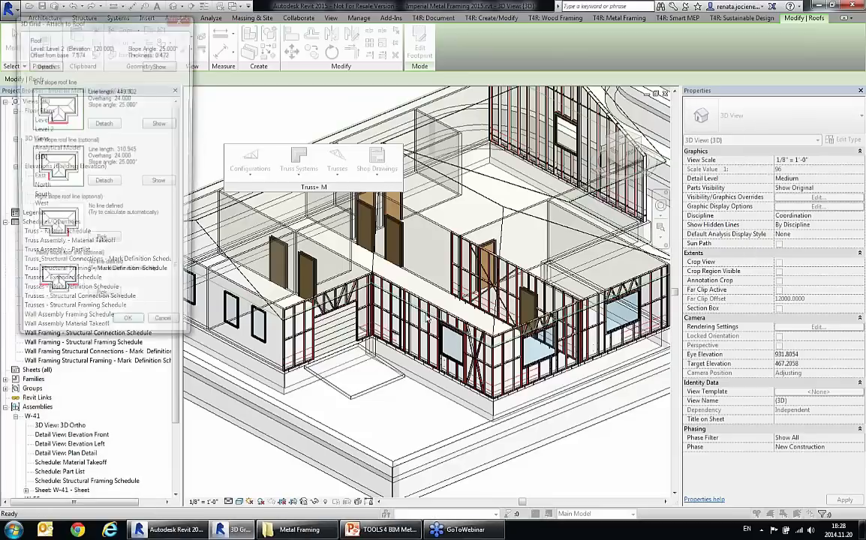
pyautogui.click(103, 240)
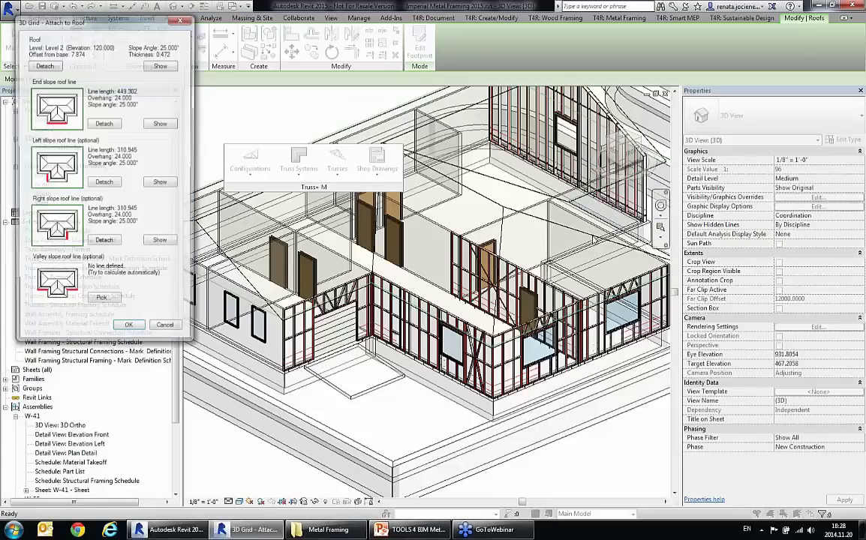
pyautogui.click(101, 297)
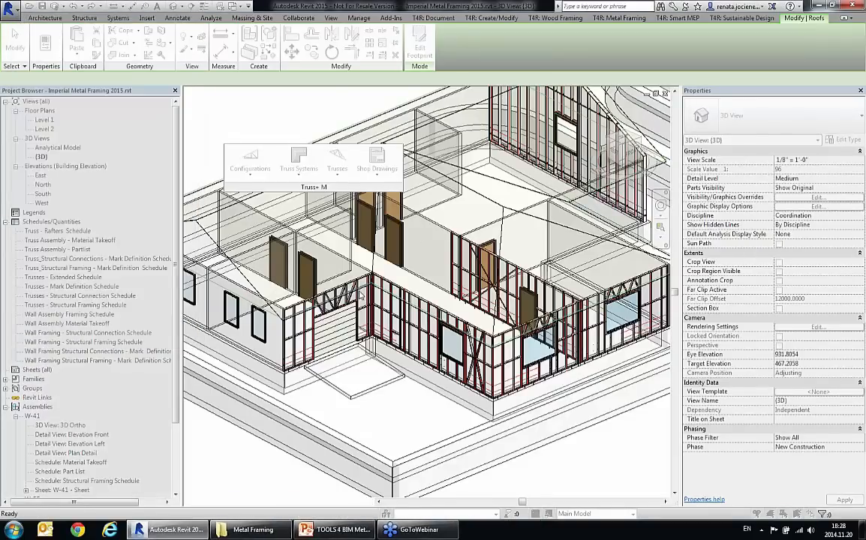
pyautogui.click(360, 296)
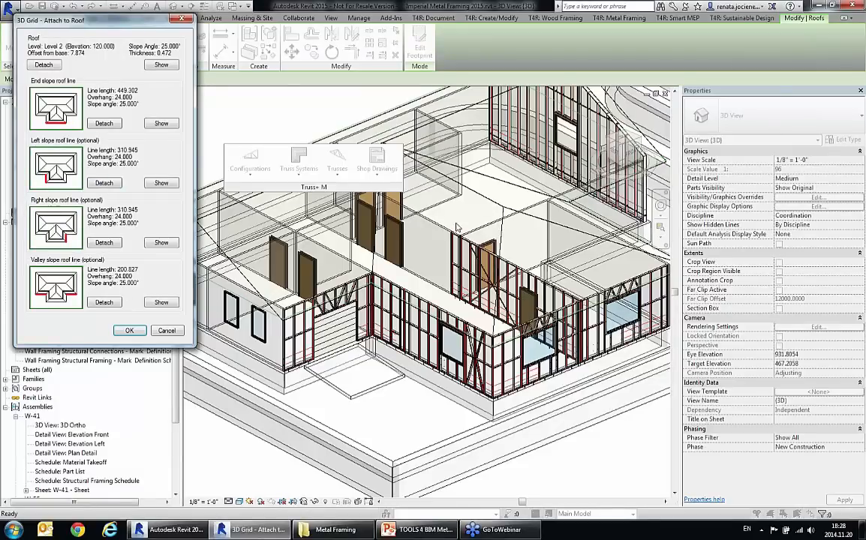
# Step: Accept the picked roof lines and insert the truss system grid with type Step Down - HE-HG-JT-SB108-TCH3.5x1.63
pyautogui.click(129, 331)
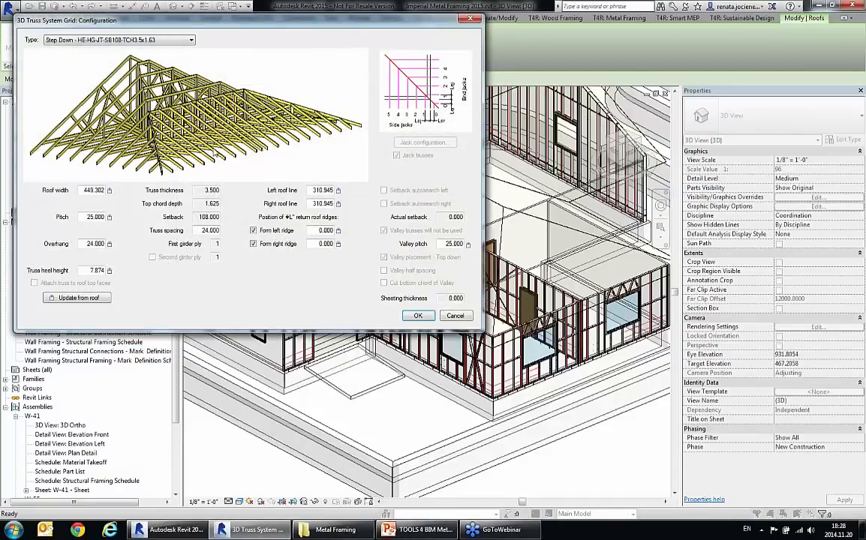
pyautogui.click(148, 42)
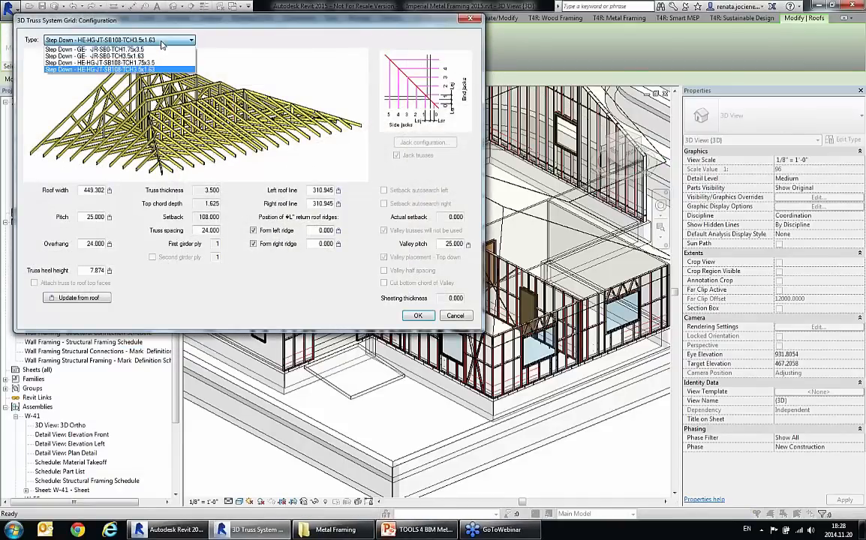
pyautogui.click(161, 44)
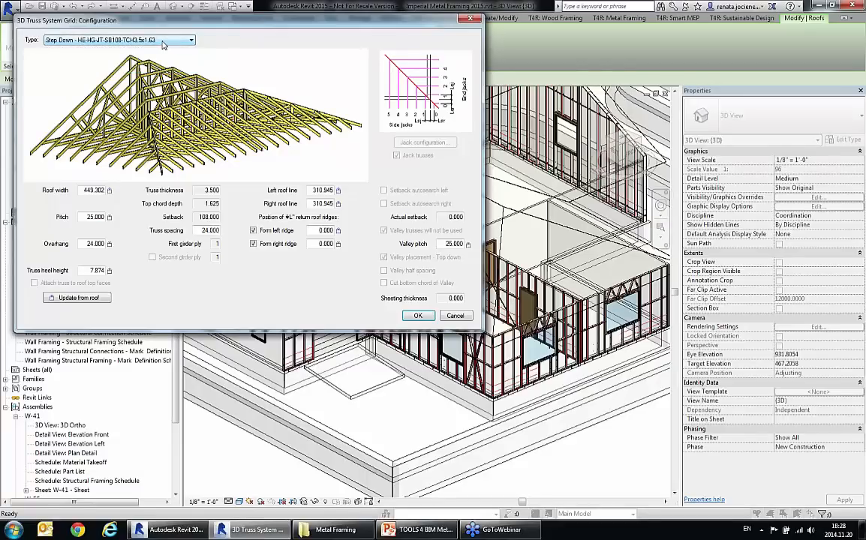
pyautogui.click(418, 317)
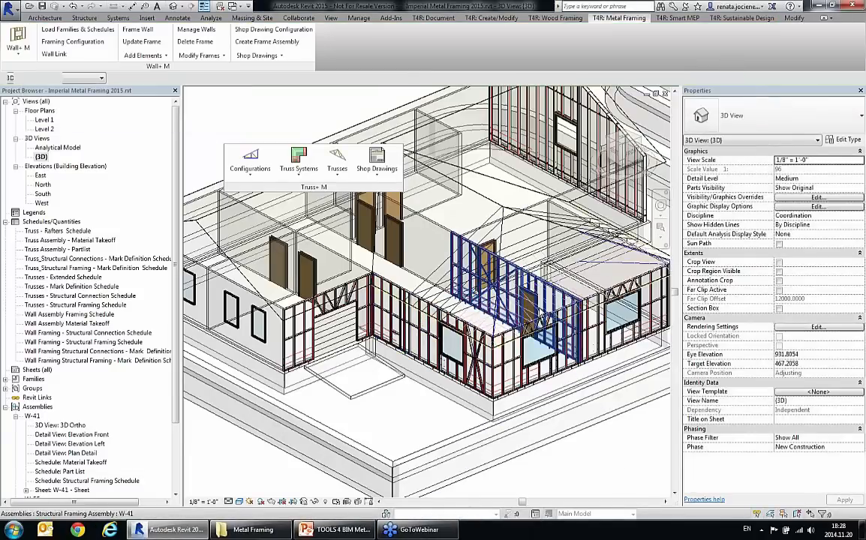
# Step: Examine the inserted hip-end truss system grid and its properties at the building corner
pyautogui.scroll(3, 541, 305)
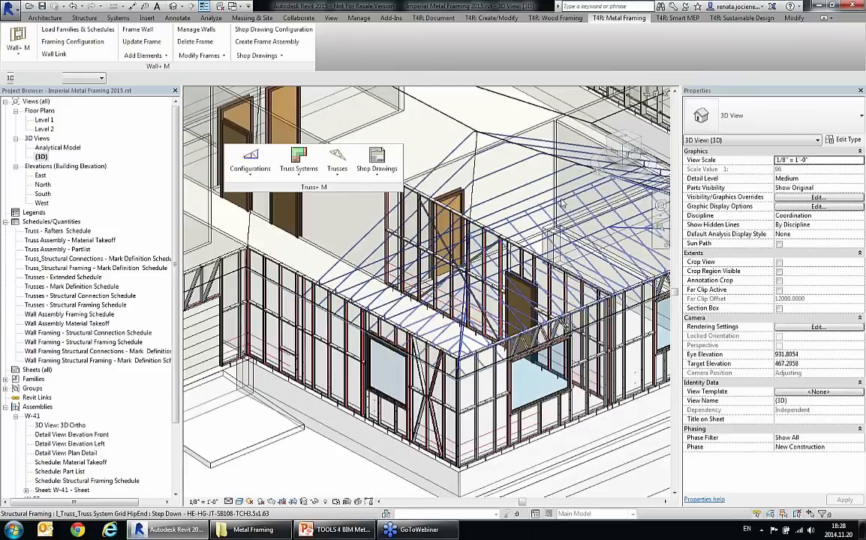
pyautogui.click(563, 204)
pyautogui.keyDown('shift'); pyautogui.moveTo(482, 311); pyautogui.dragTo(466, 401, button='middle'); pyautogui.keyUp('shift')
pyautogui.scroll(2, 465, 402)
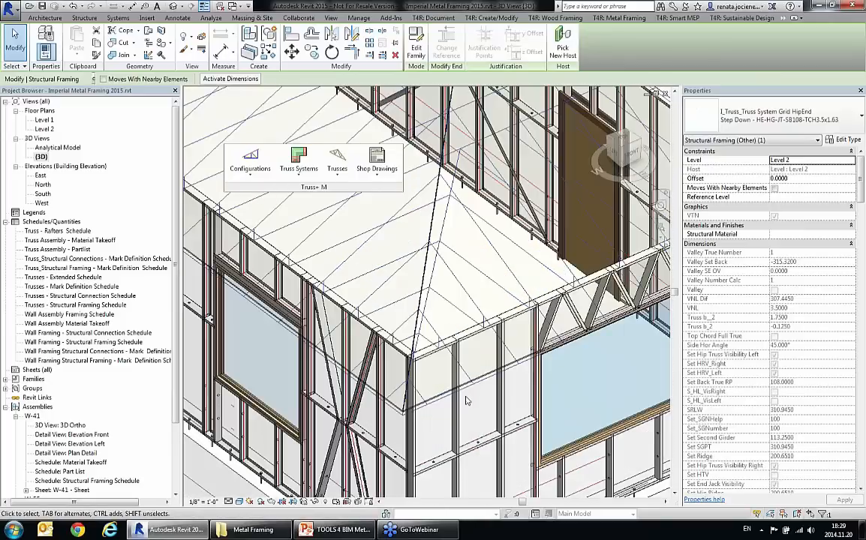
pyautogui.click(467, 404)
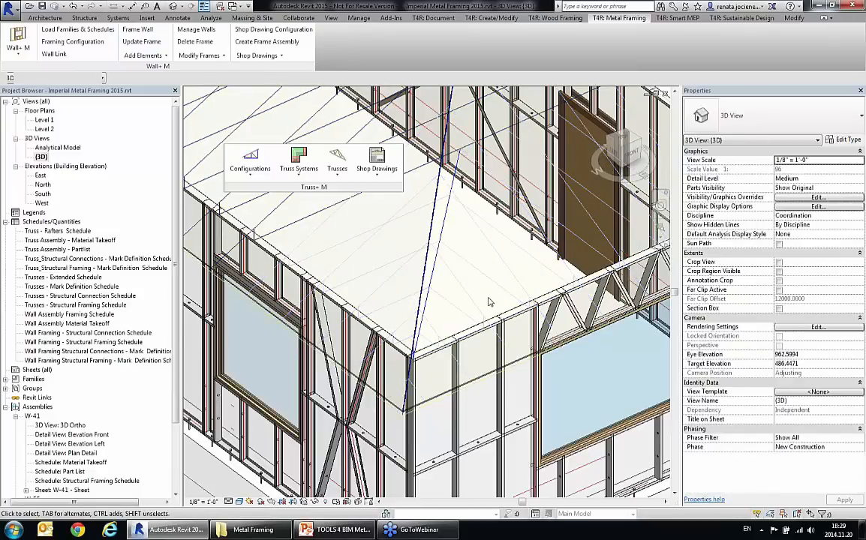
# Step: Select the hip-end truss system grid at the building corner and open its configuration for modification
pyautogui.scroll(-2, 489, 298)
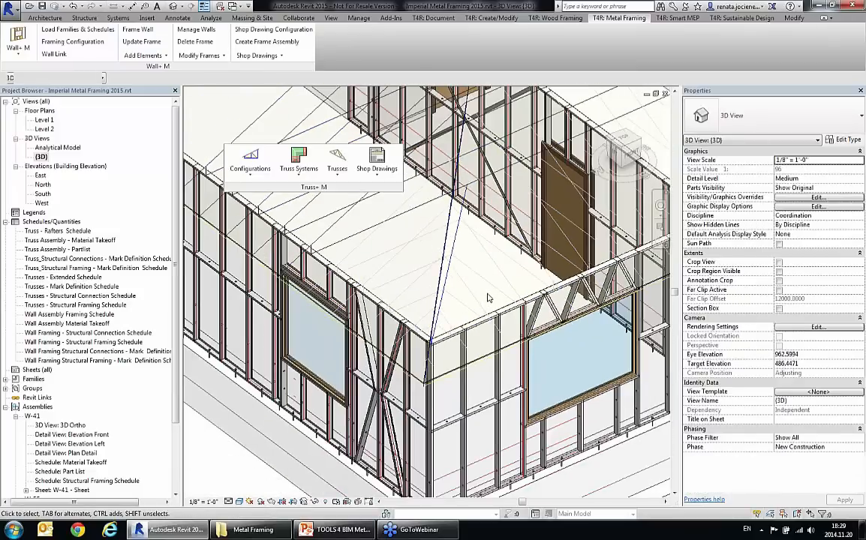
pyautogui.moveTo(489, 296); pyautogui.dragTo(487, 308, button='middle')
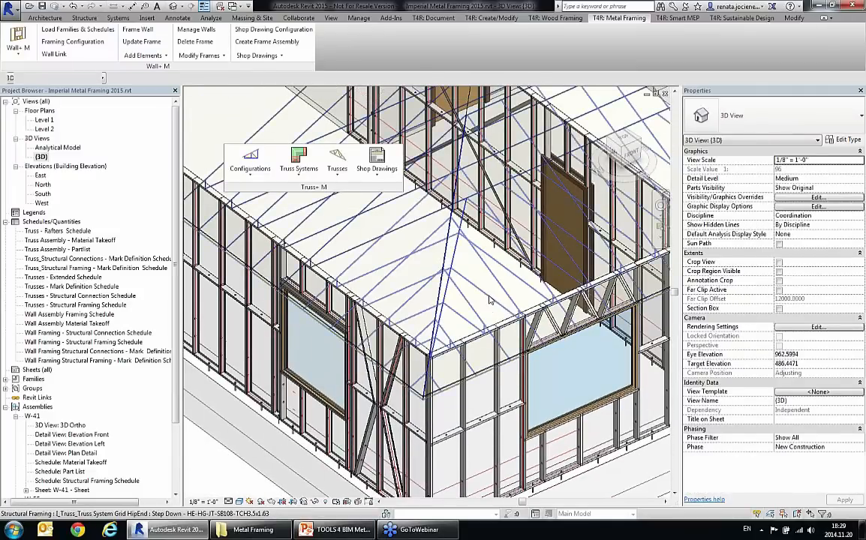
pyautogui.click(489, 303)
pyautogui.keyDown('shift'); pyautogui.moveTo(489, 300); pyautogui.dragTo(487, 310, button='middle'); pyautogui.keyUp('shift')
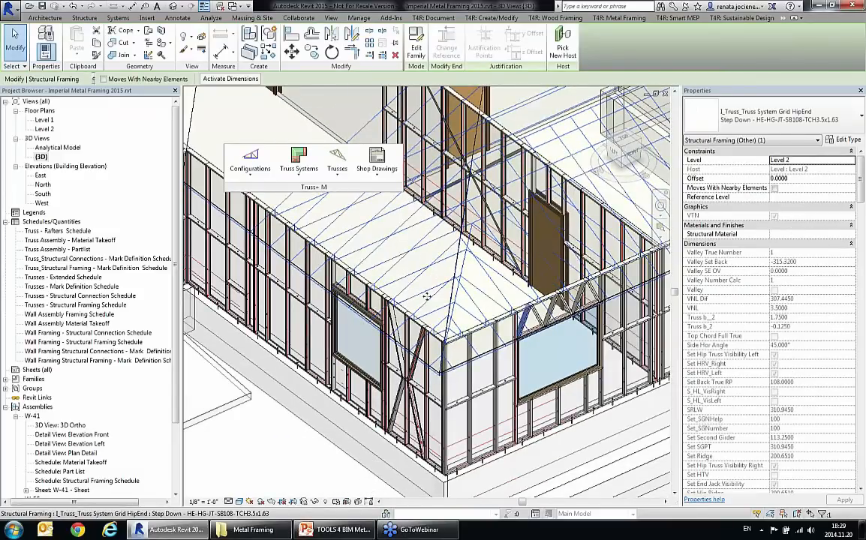
pyautogui.click(303, 173)
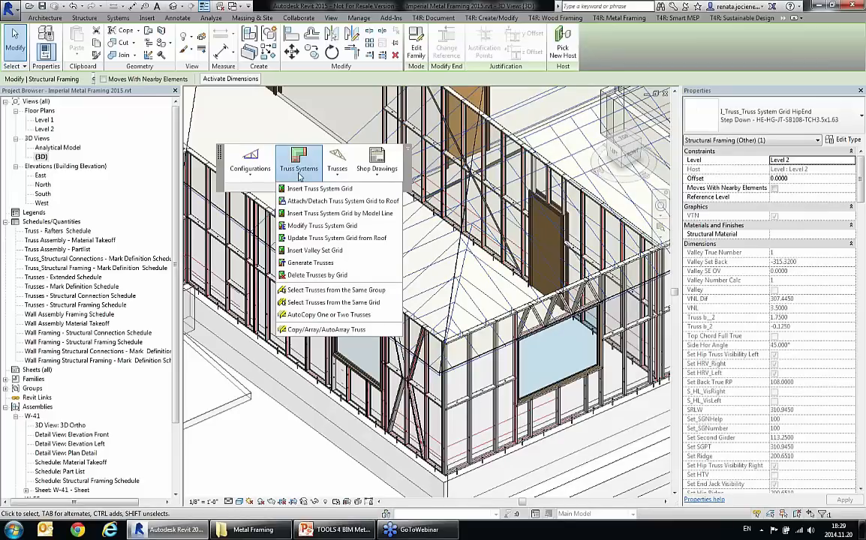
pyautogui.click(321, 226)
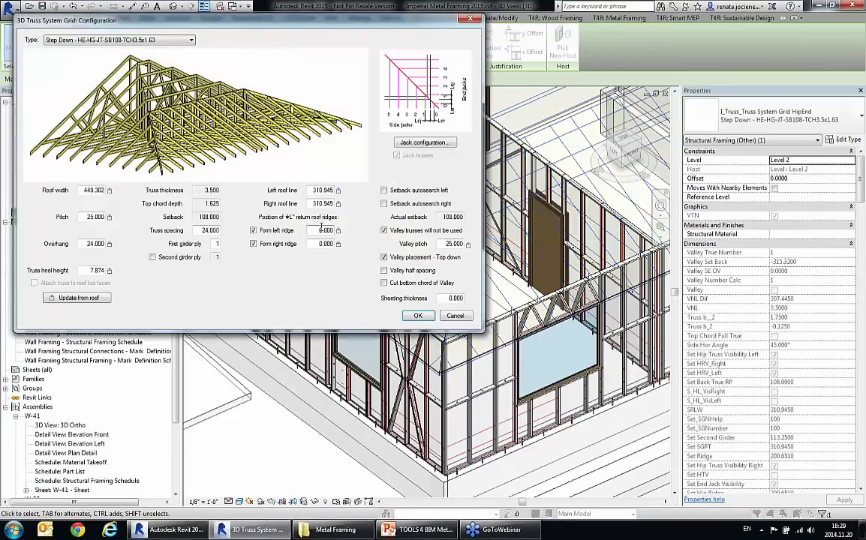
# Step: Review the end and side jack starting numbers, and update the grid with "Valley trusses will not be used" turned off
pyautogui.click(422, 143)
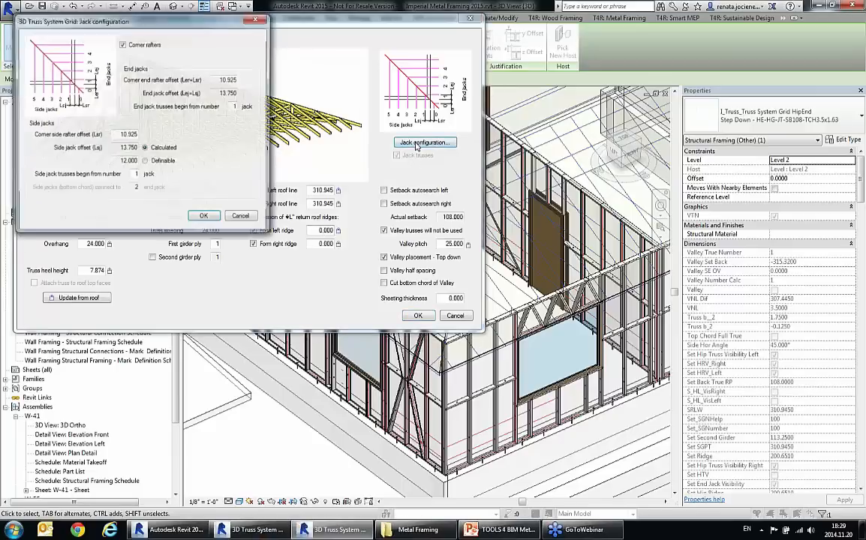
pyautogui.doubleClick(236, 107)
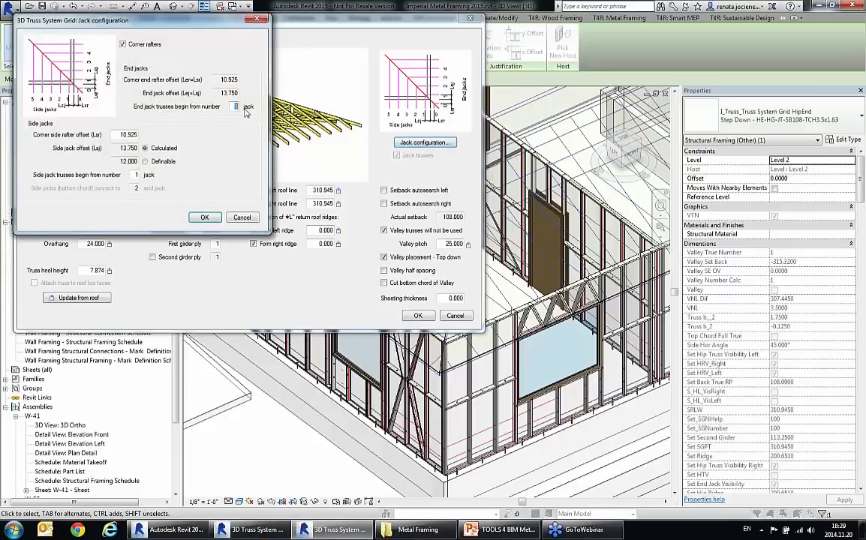
pyautogui.doubleClick(135, 174)
pyautogui.click(204, 217)
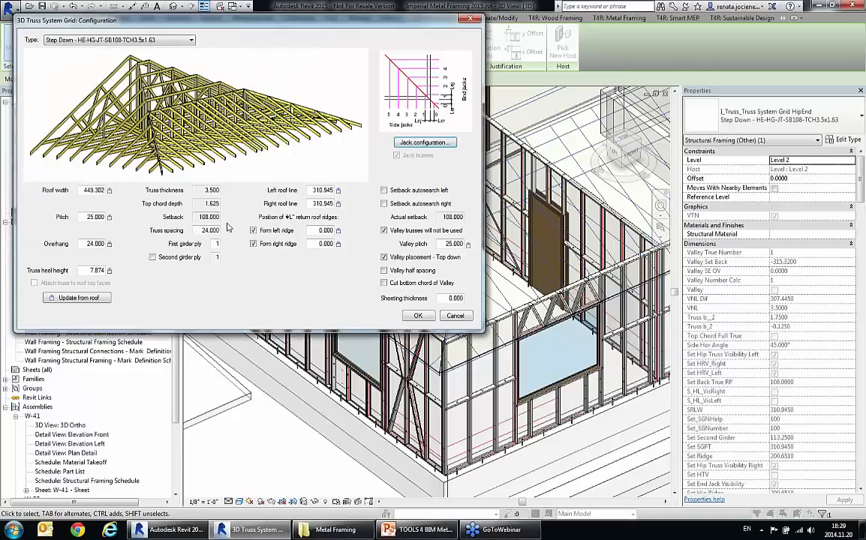
pyautogui.click(384, 232)
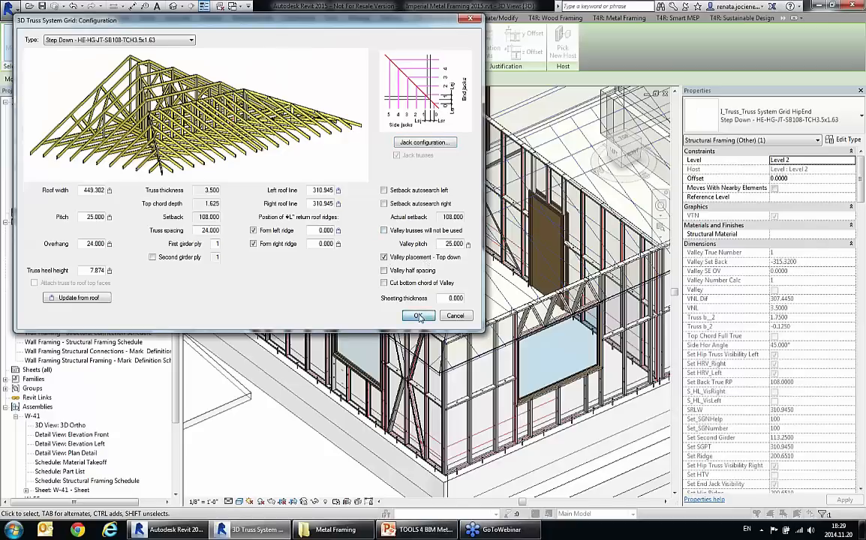
pyautogui.click(418, 316)
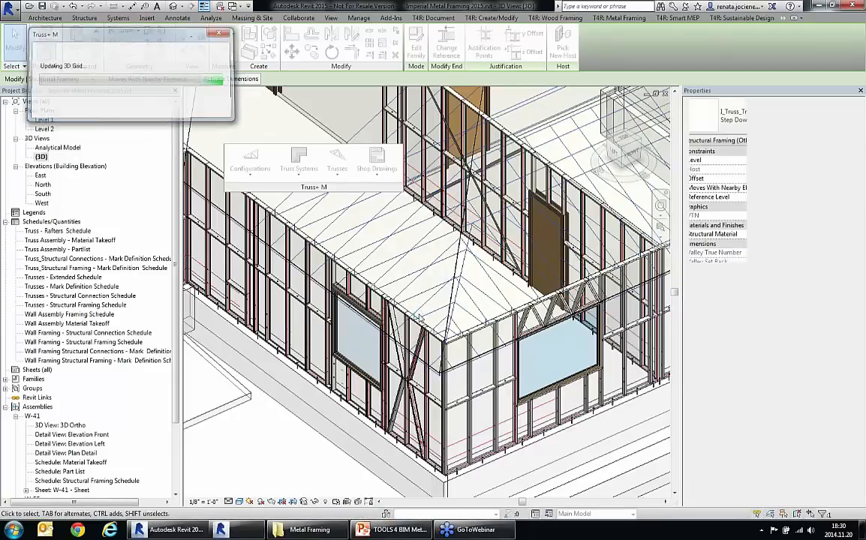
# Step: Try to insert a valley set grid for the hip-end grid, deleting the valley set type Valley - TCH3.5x1.63
pyautogui.scroll(2, 384, 268)
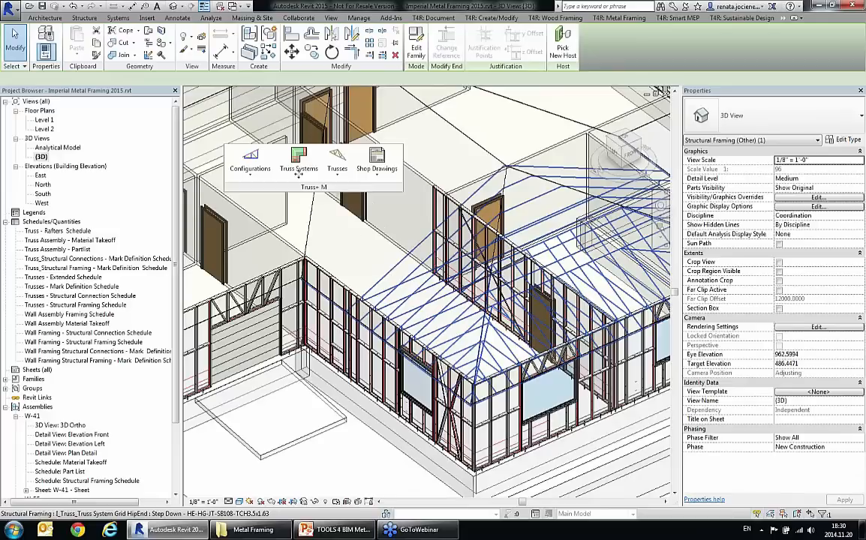
pyautogui.click(300, 175)
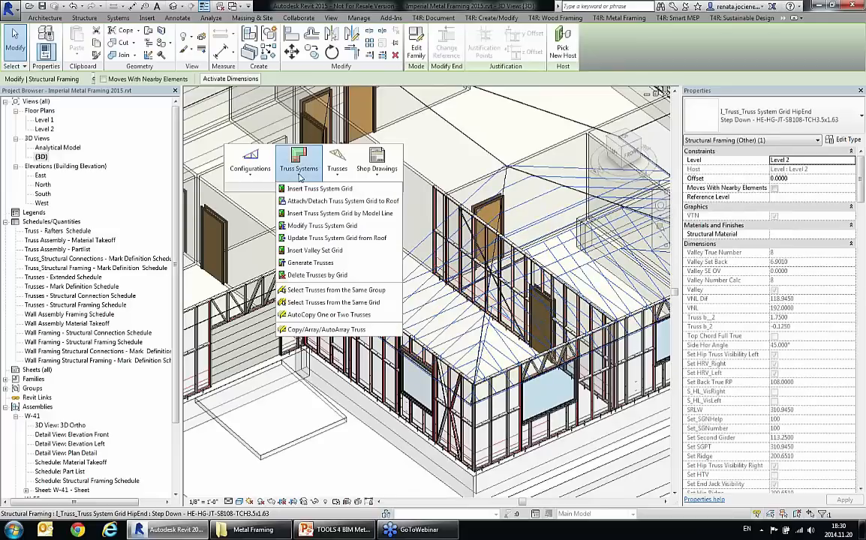
pyautogui.click(308, 238)
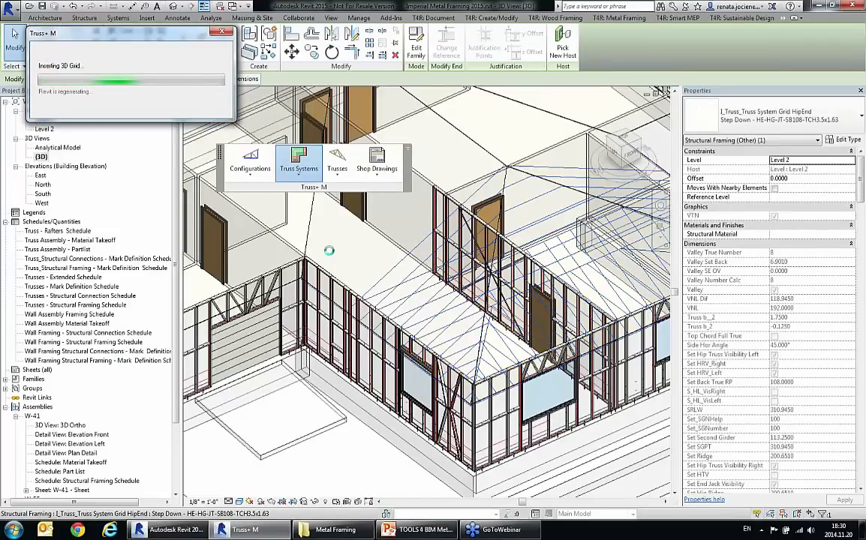
pyautogui.click(272, 208)
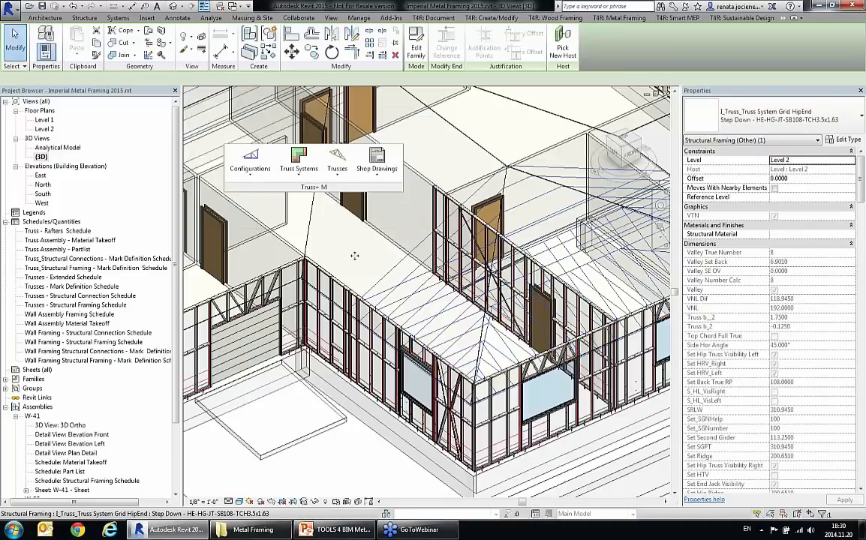
pyautogui.click(299, 161)
pyautogui.click(341, 253)
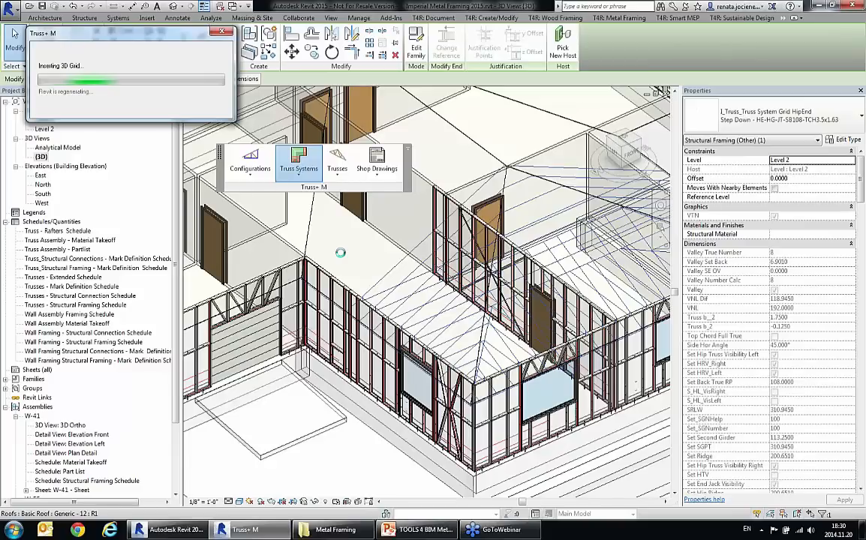
pyautogui.click(272, 210)
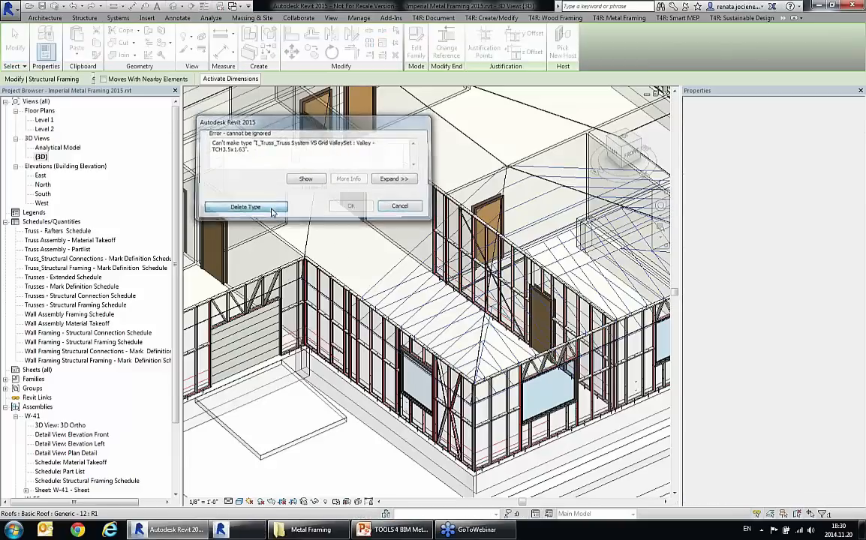
# Step: Insert a valley set grid of type Valley - TCH3.5x1.63 from the hip-end truss system grid and inspect it on the main roof
pyautogui.click(299, 174)
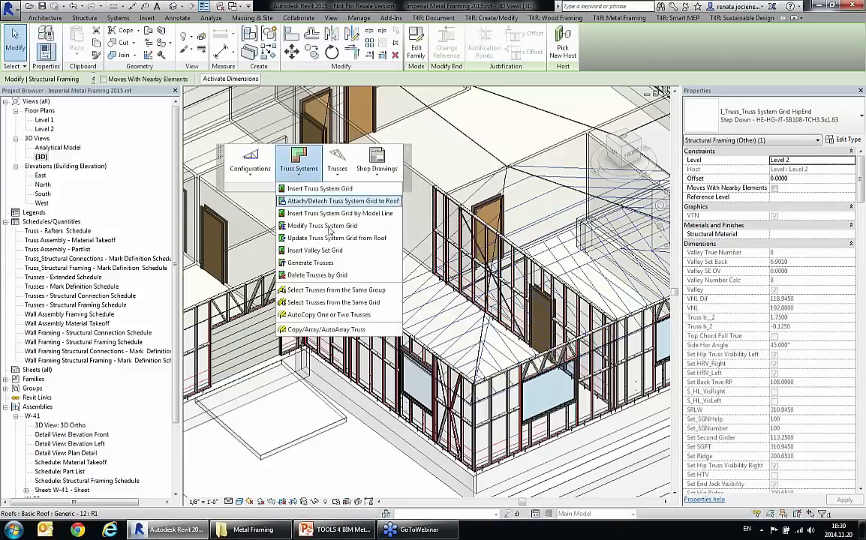
pyautogui.click(338, 249)
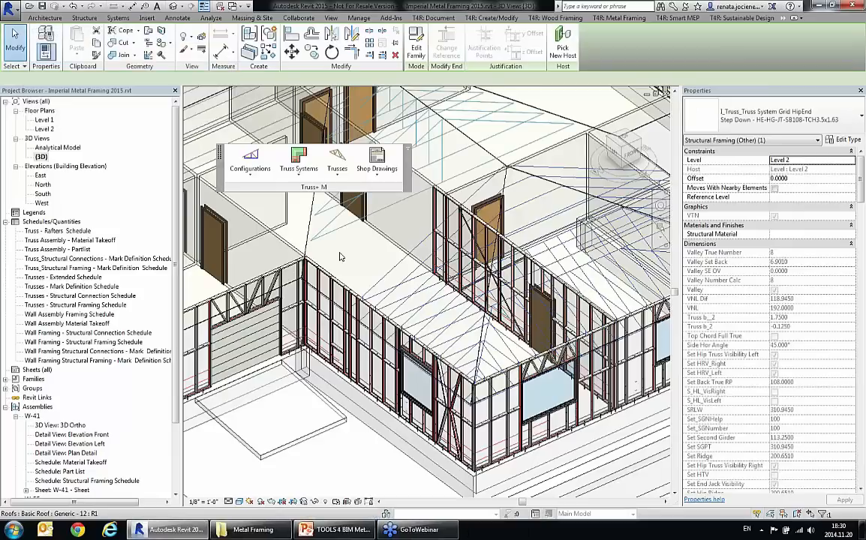
pyautogui.press('Escape')
pyautogui.moveTo(377, 263); pyautogui.dragTo(385, 322, button='middle')
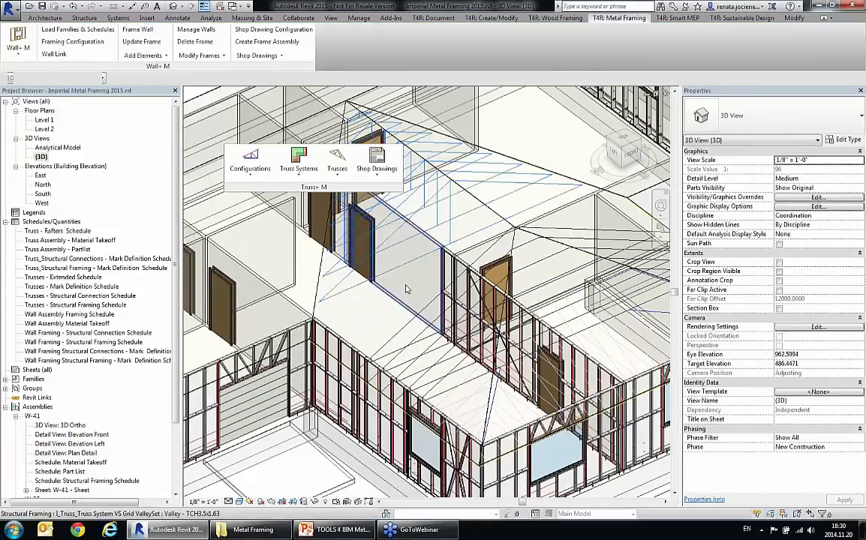
pyautogui.moveTo(436, 256); pyautogui.dragTo(484, 288, button='middle')
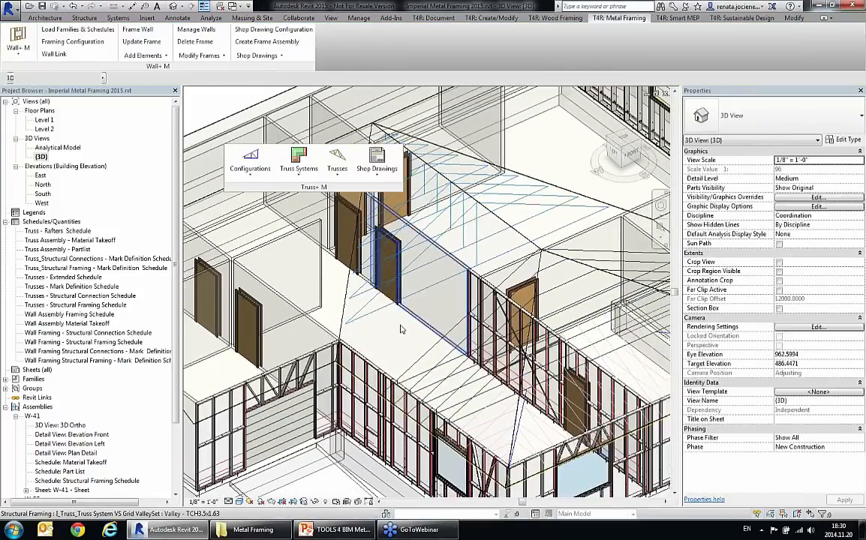
pyautogui.click(403, 278)
pyautogui.press('Escape')
# Step: Align the studs of the corner wall with the truss-style window header to the end jack lines of the truss grid
pyautogui.moveTo(422, 482); pyautogui.dragTo(460, 380, button='middle')
pyautogui.scroll(4, 475, 422)
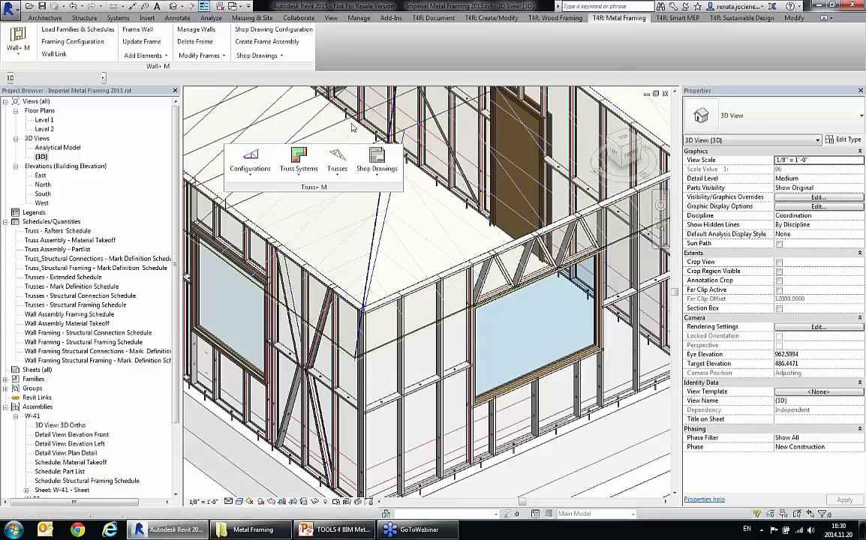
pyautogui.click(203, 55)
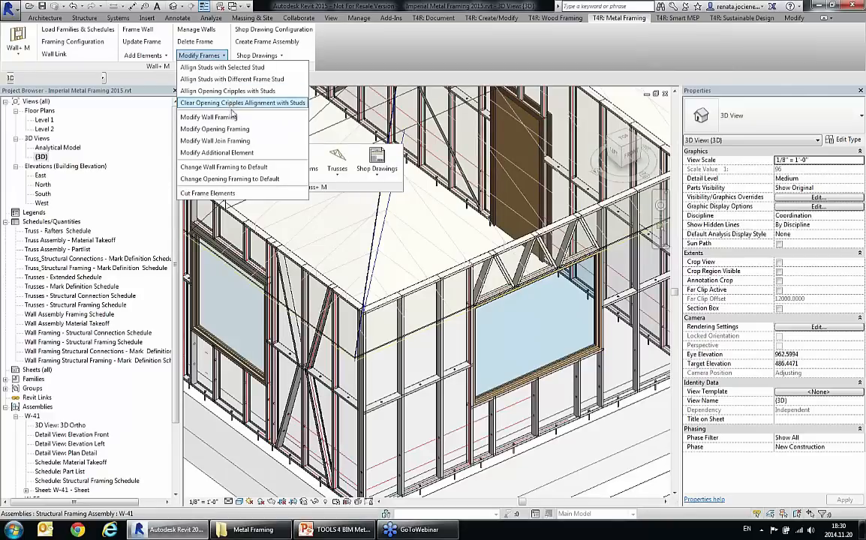
pyautogui.click(225, 80)
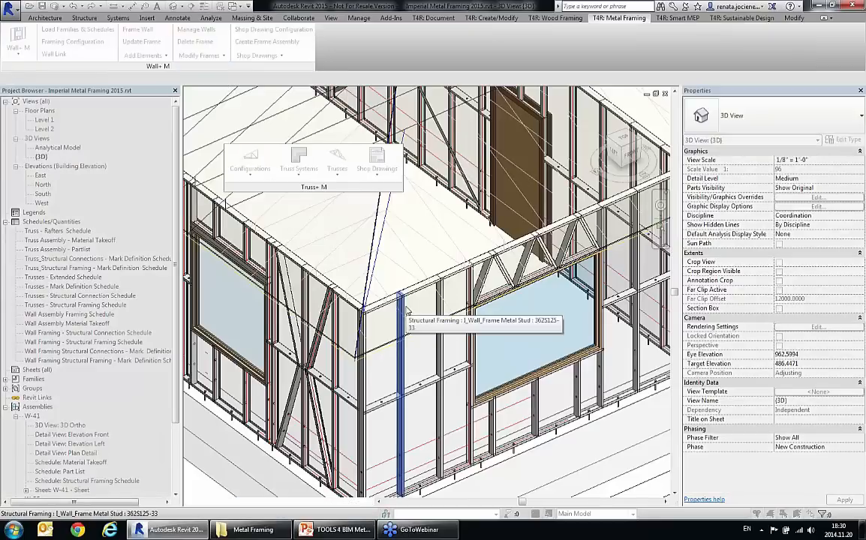
pyautogui.click(385, 297)
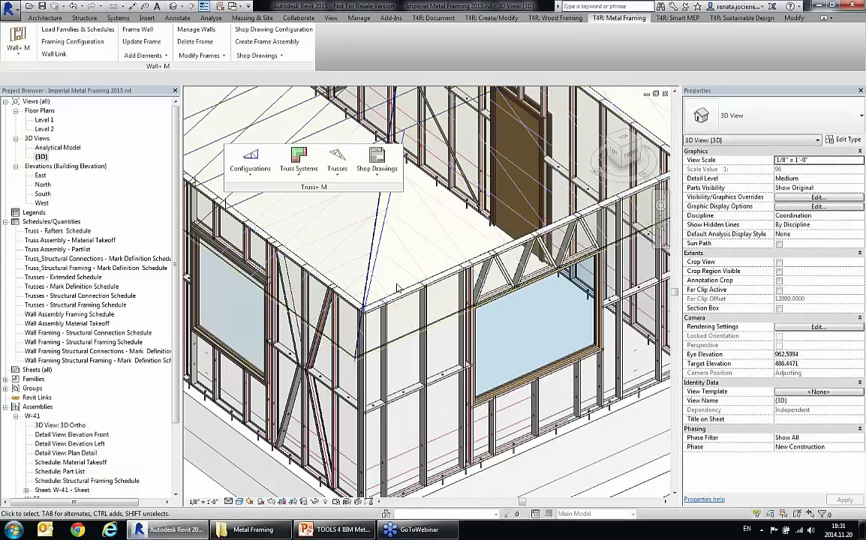
# Step: Align the studs of the X-braced corner wall W-55 to the side jack lines of the truss grid
pyautogui.scroll(3, 398, 288)
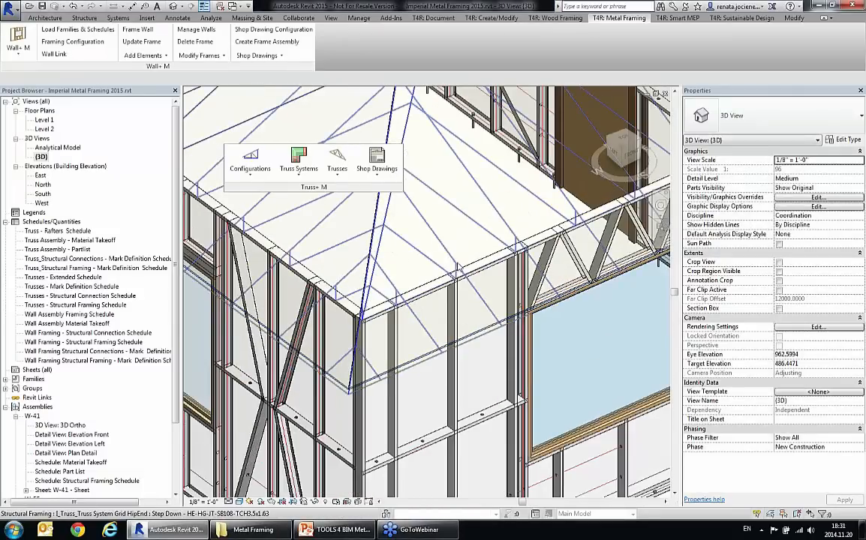
pyautogui.keyDown('shift'); pyautogui.moveTo(413, 240); pyautogui.dragTo(465, 304, button='middle'); pyautogui.keyUp('shift')
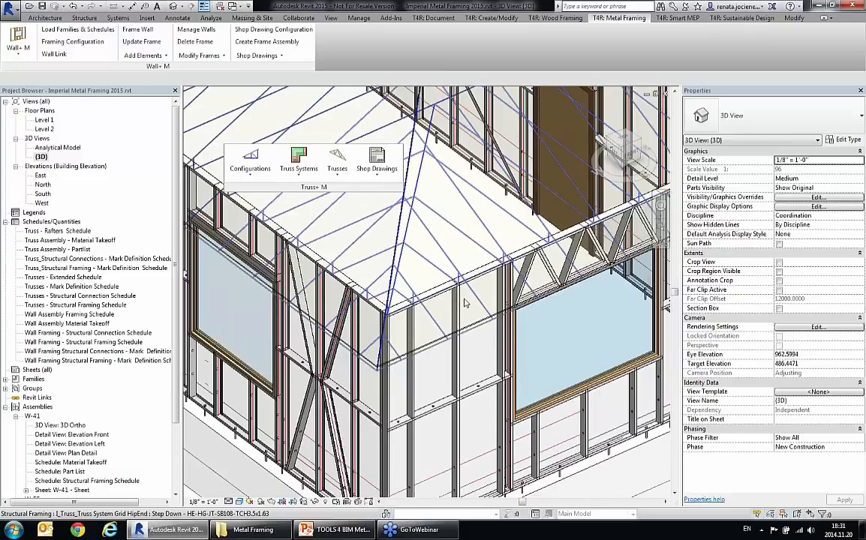
pyautogui.moveTo(318, 290); pyautogui.dragTo(344, 303, button='middle')
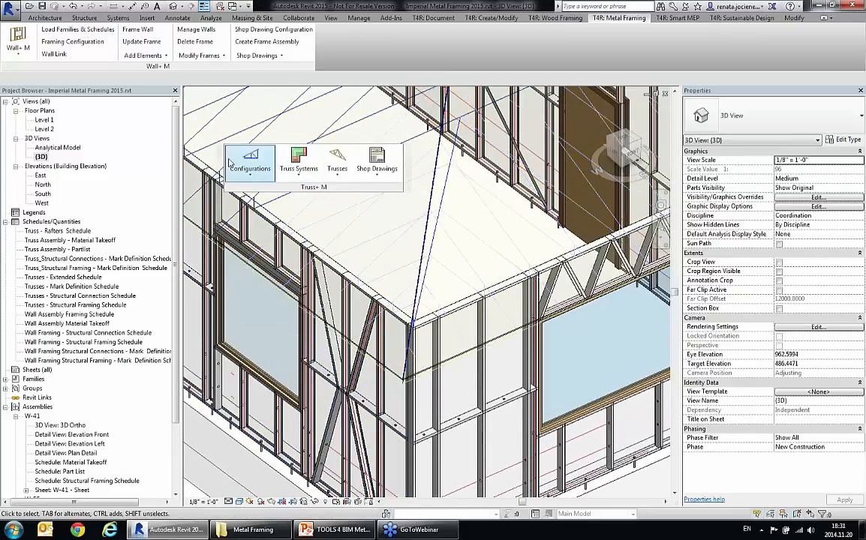
pyautogui.click(200, 54)
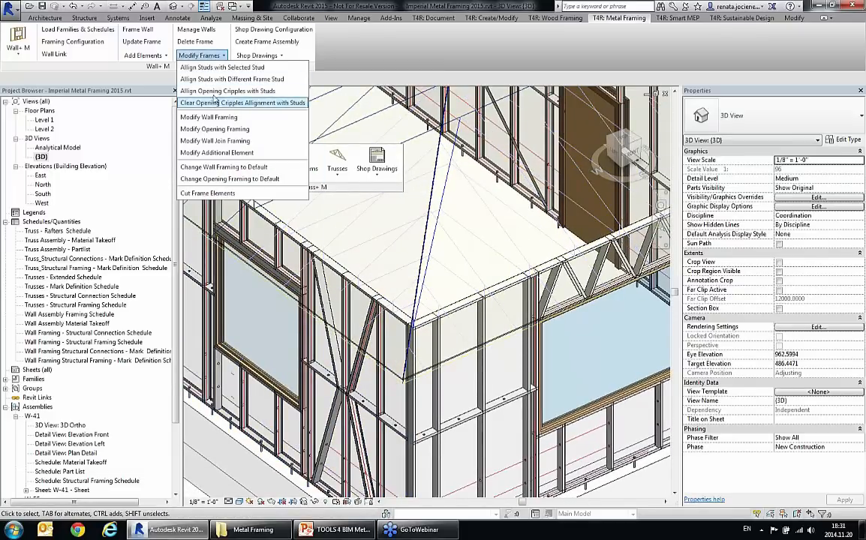
pyautogui.click(217, 79)
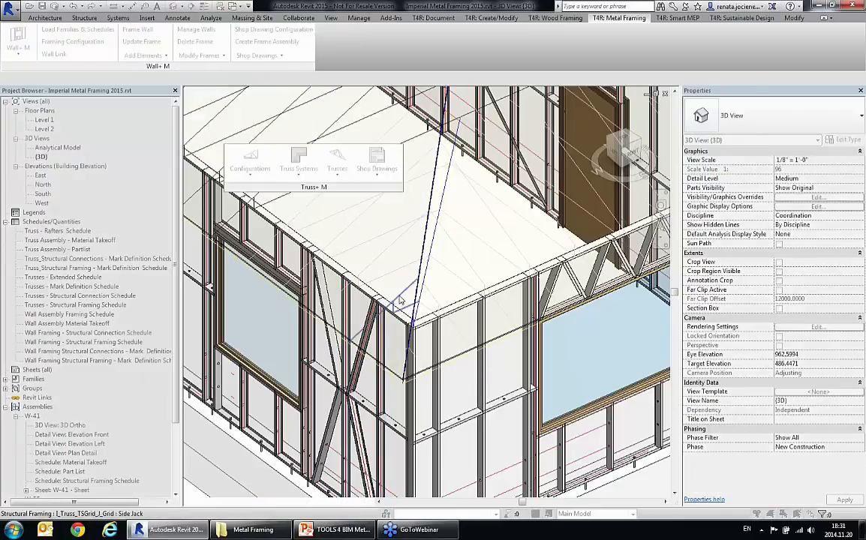
pyautogui.click(382, 325)
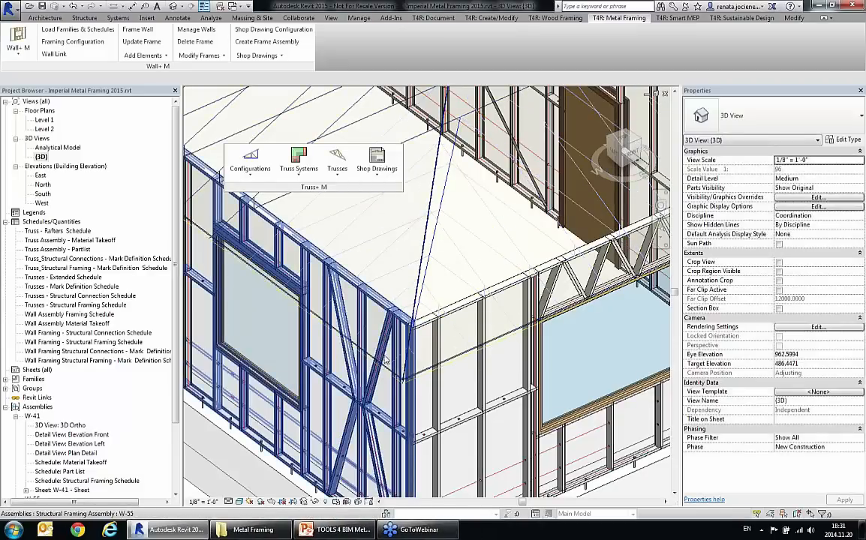
# Step: Start generating trusses for the Step Down hip-end truss system grid, setting the common trusses to Common Truss Double Howe F1L+1R_1B
pyautogui.scroll(-4, 400, 343)
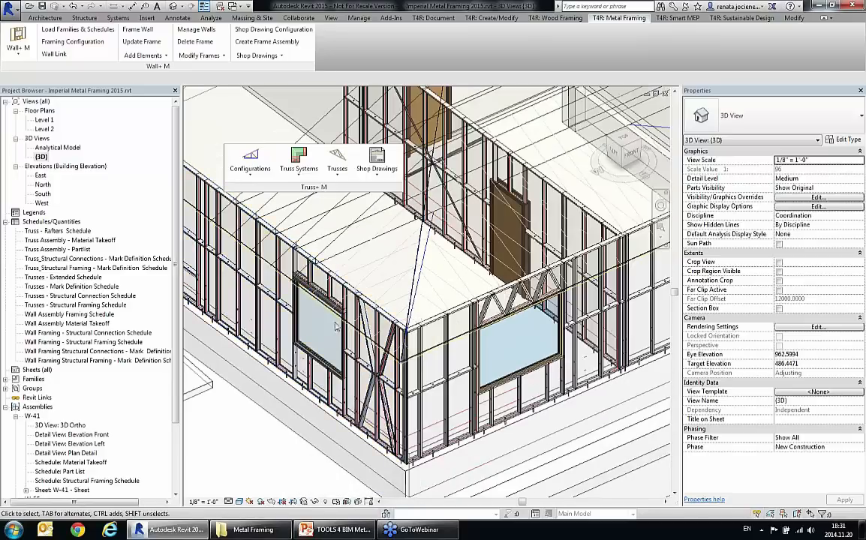
pyautogui.moveTo(381, 345); pyautogui.dragTo(450, 364, button='middle')
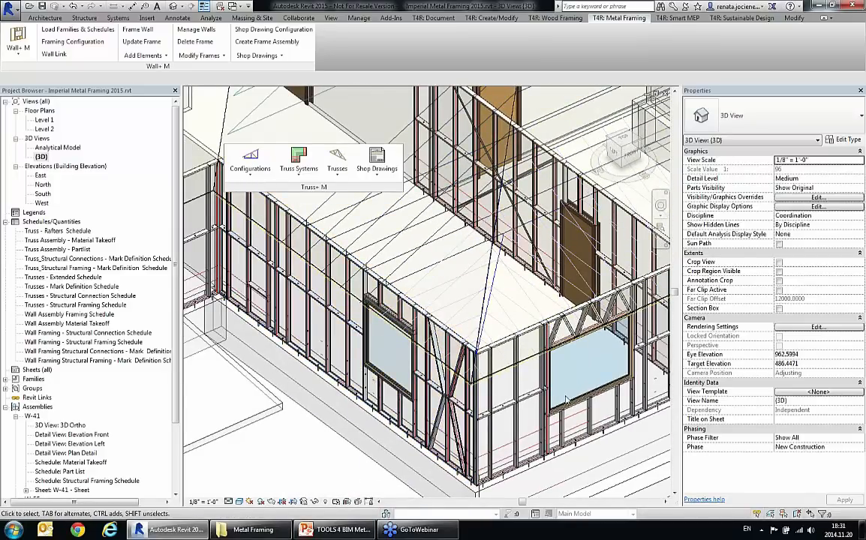
pyautogui.keyDown('shift'); pyautogui.moveTo(512, 360); pyautogui.dragTo(498, 445, button='middle'); pyautogui.keyUp('shift')
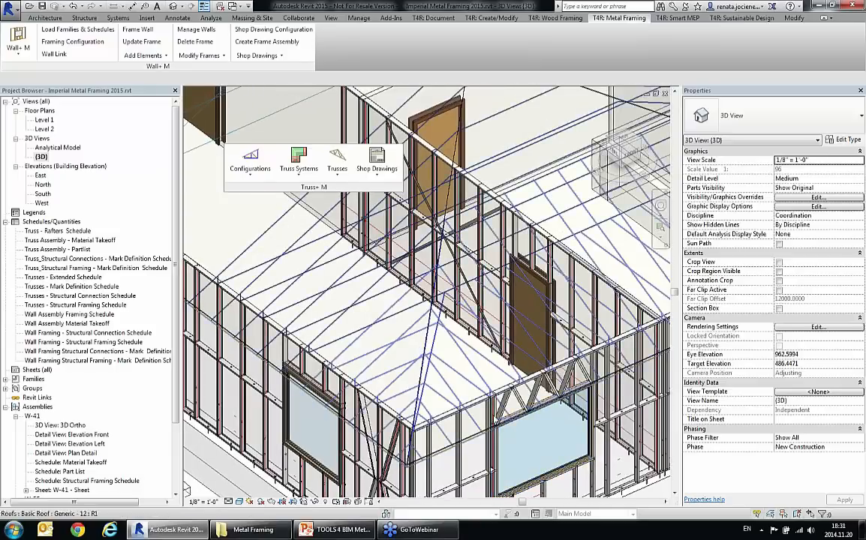
pyautogui.scroll(-1, 498, 444)
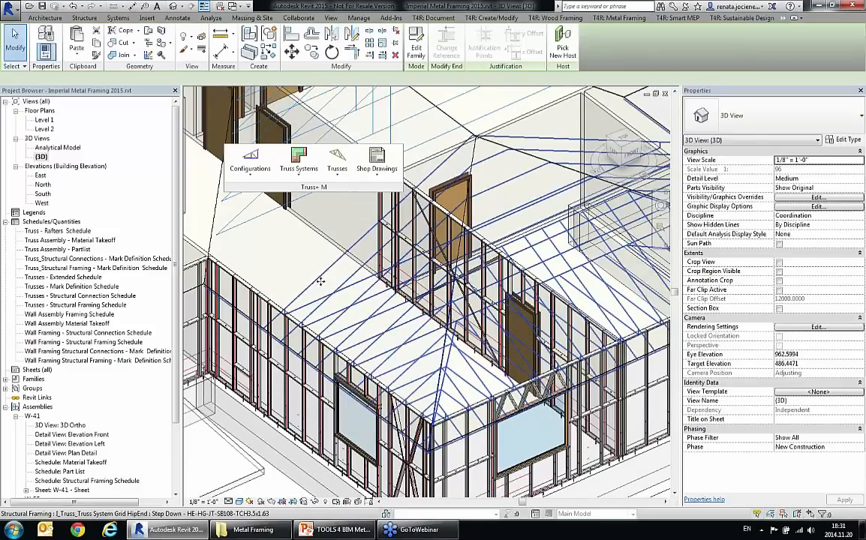
pyautogui.click(330, 287)
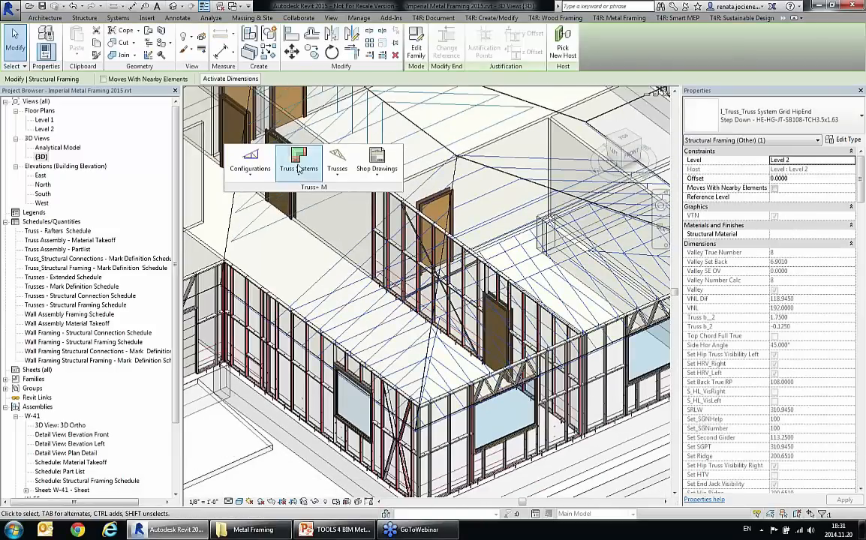
pyautogui.click(305, 166)
pyautogui.click(330, 262)
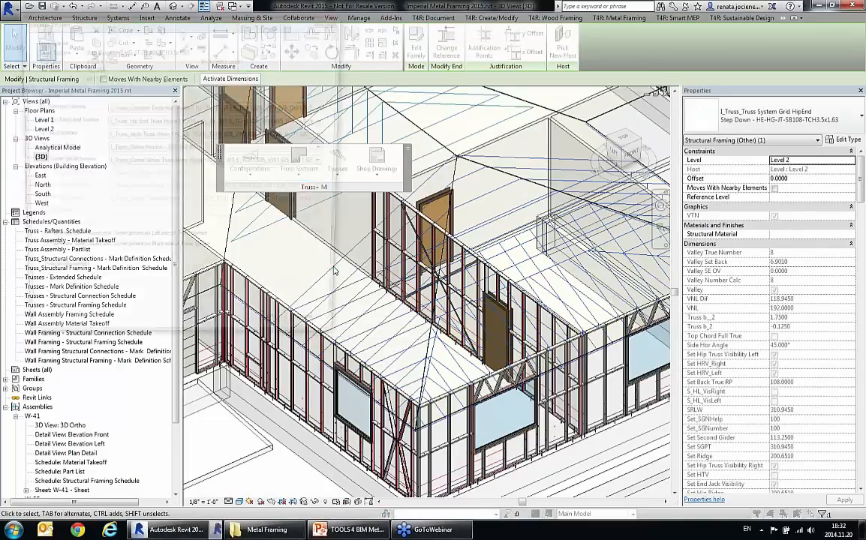
pyautogui.click(166, 107)
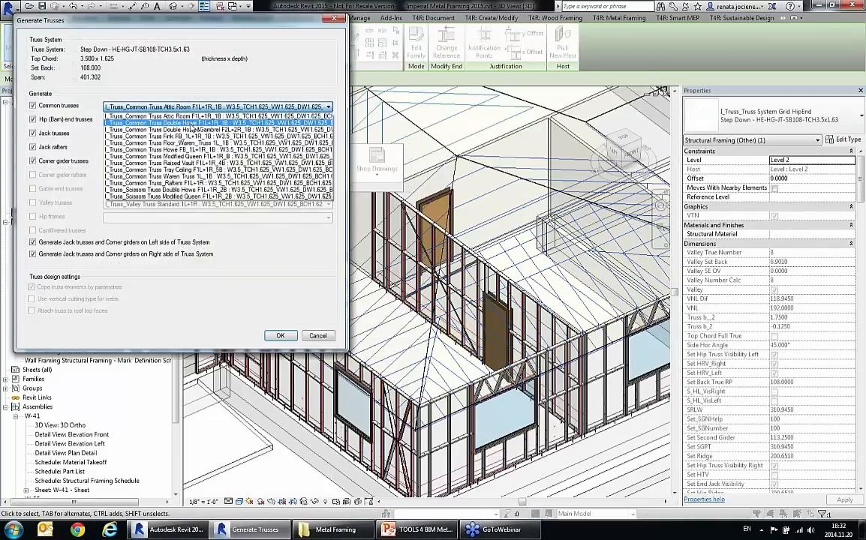
pyautogui.click(177, 118)
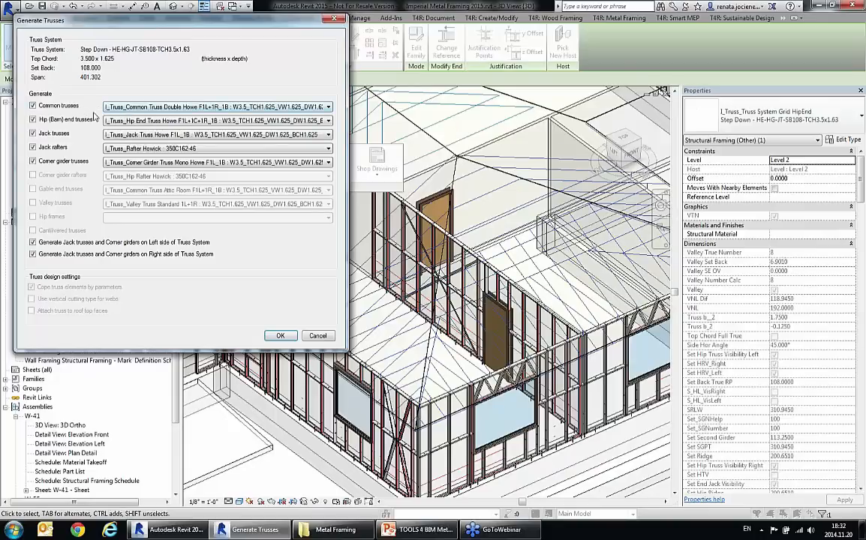
# Step: Generate the common, hip-end, jack and corner girder trusses on both sides, keeping Rafter Howick 350C162-46 and Mono Howe corner girders
pyautogui.click(129, 152)
pyautogui.click(130, 152)
pyautogui.click(140, 165)
pyautogui.click(138, 165)
pyautogui.click(280, 336)
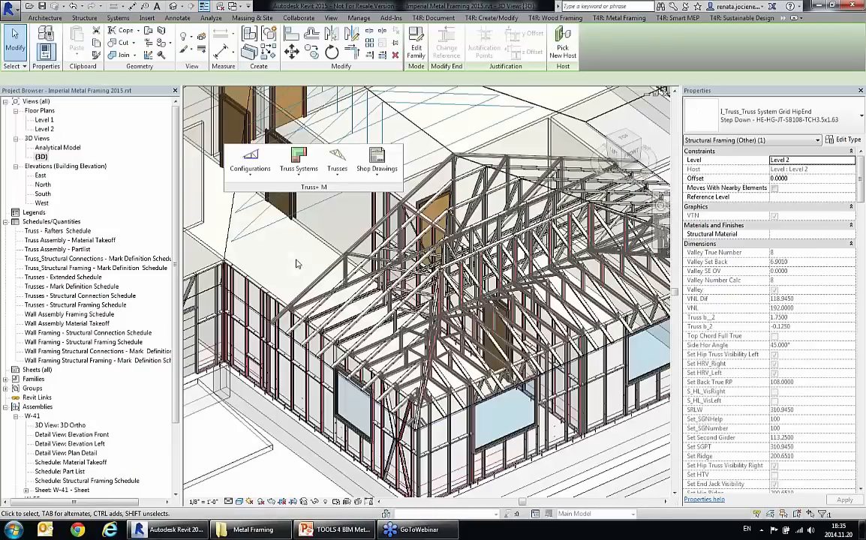
# Step: Examine the generated hip-end trusses up close, including the heel connections at the wall and the web-to-chord joints
pyautogui.keyDown('shift'); pyautogui.moveTo(322, 285); pyautogui.dragTo(361, 311, button='middle'); pyautogui.keyUp('shift')
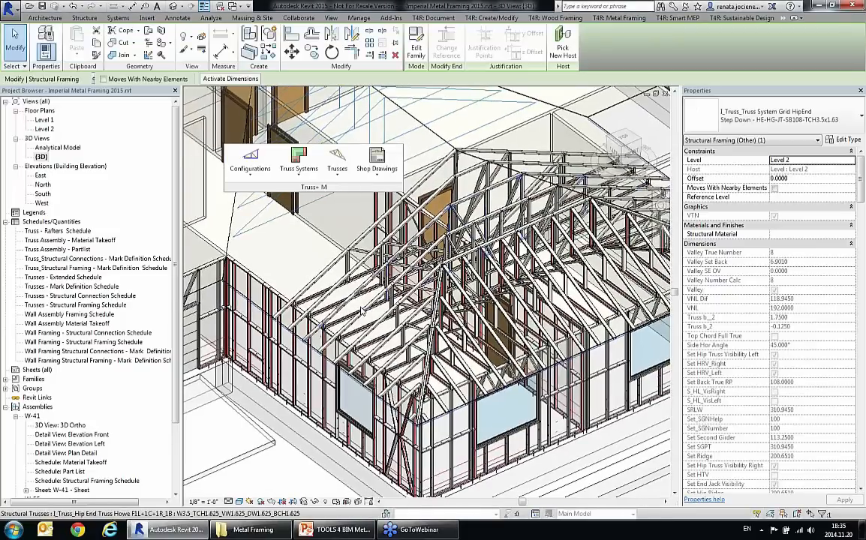
pyautogui.scroll(2, 345, 324)
pyautogui.scroll(2, 376, 367)
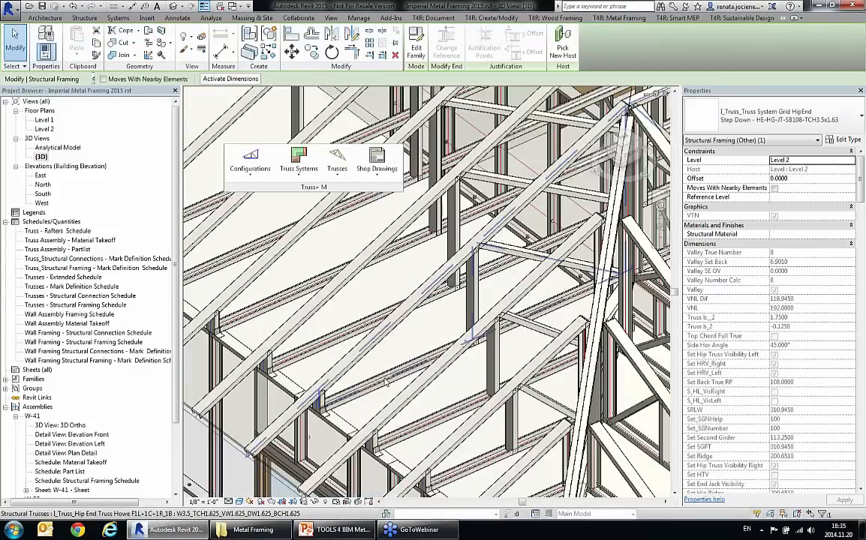
pyautogui.scroll(5, 323, 382)
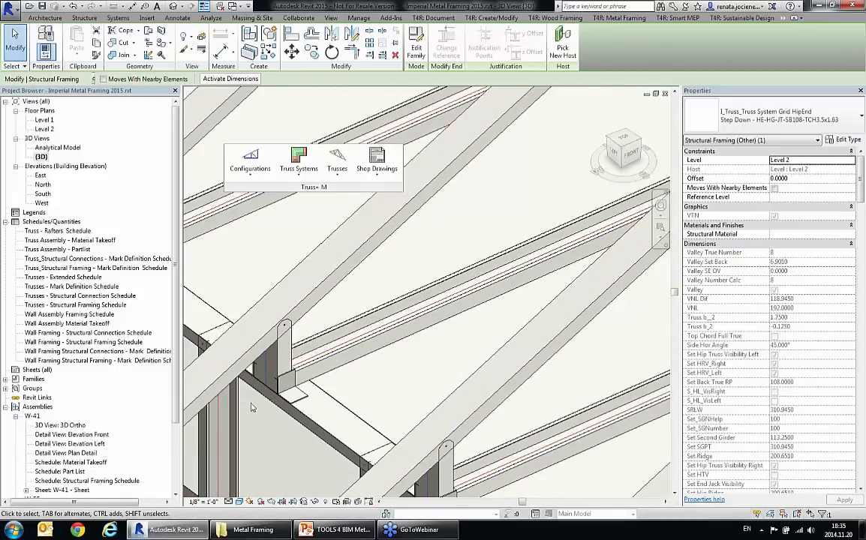
pyautogui.scroll(-5, 420, 237)
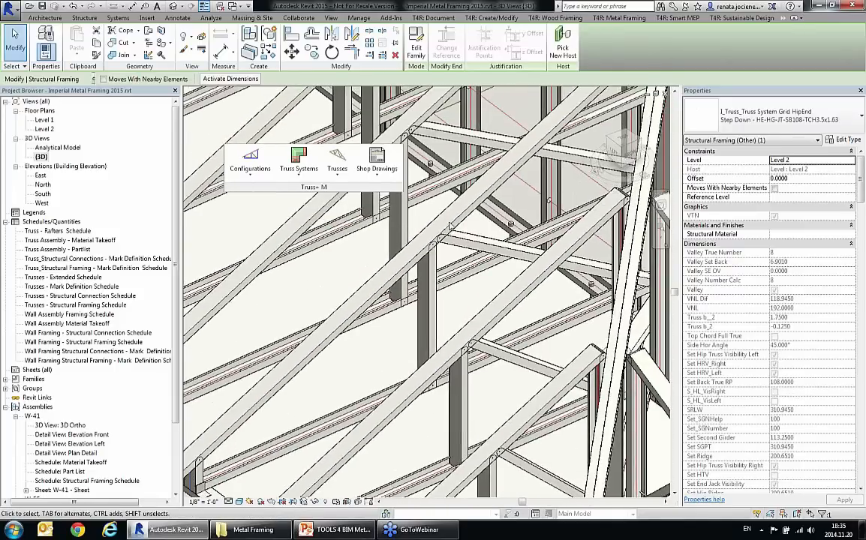
pyautogui.scroll(2, 450, 225)
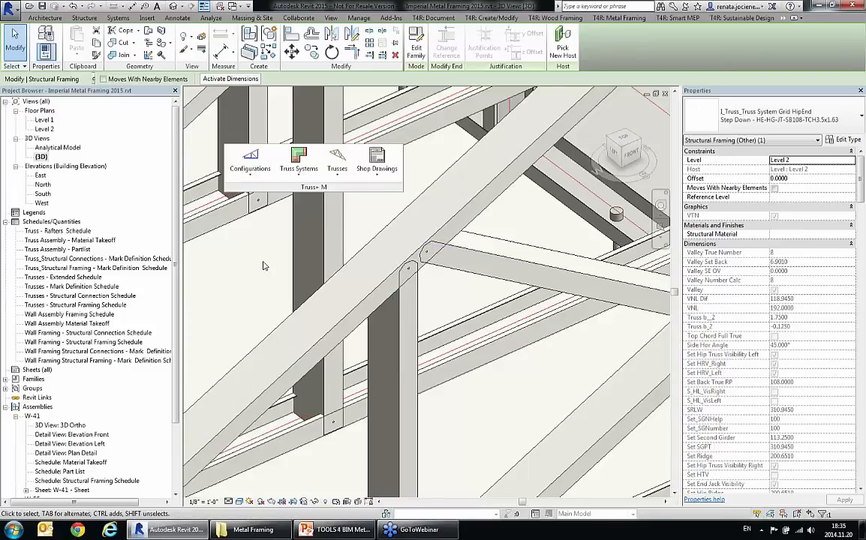
pyautogui.press('Escape')
pyautogui.scroll(-2, 424, 259)
pyautogui.scroll(-2, 442, 274)
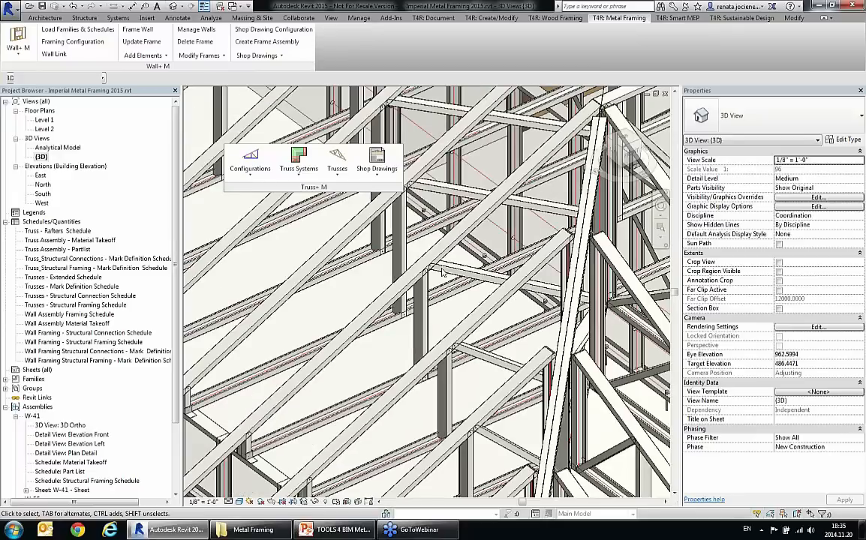
pyautogui.scroll(-6, 442, 273)
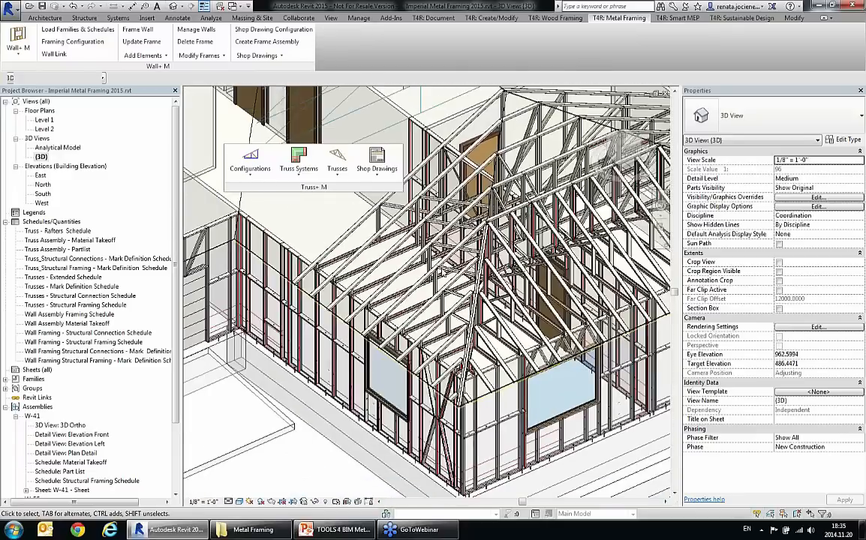
# Step: Generate valley trusses of type Valley Truss Standard 1L+1R from the valley set grid on the main roof
pyautogui.scroll(4, 439, 327)
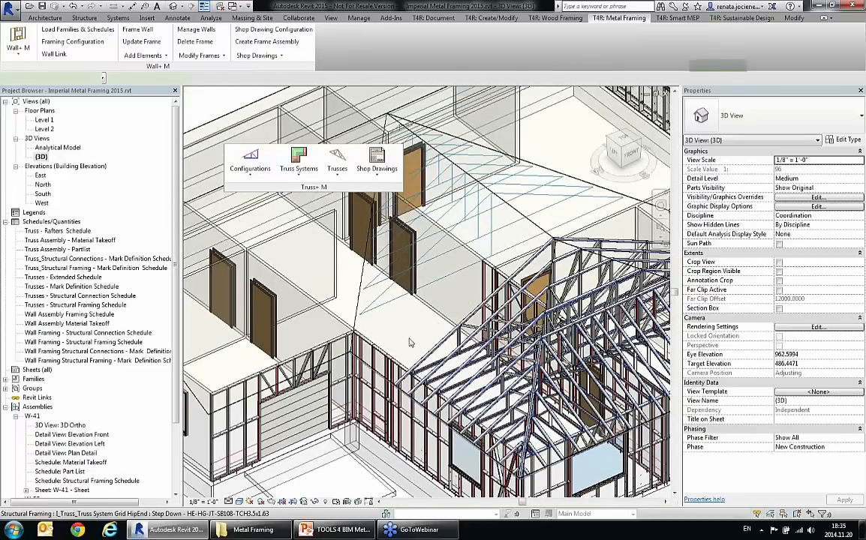
pyautogui.click(424, 301)
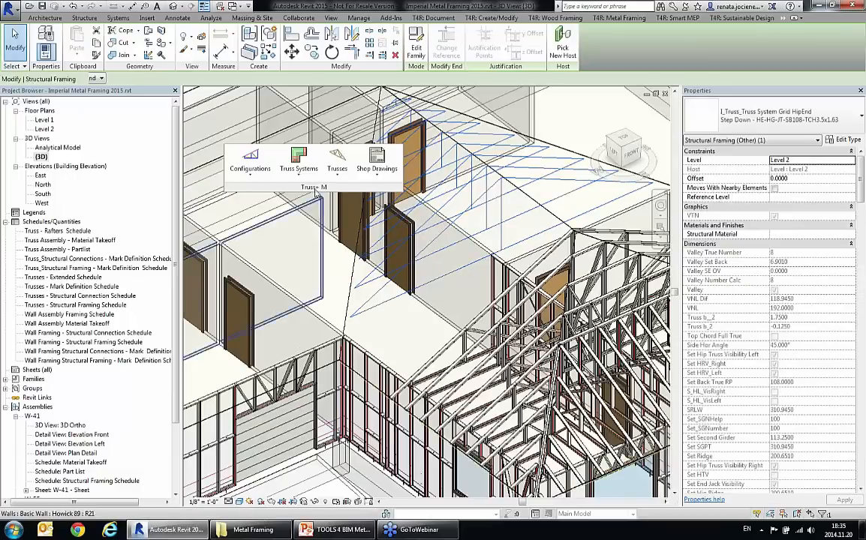
pyautogui.click(299, 165)
pyautogui.click(329, 253)
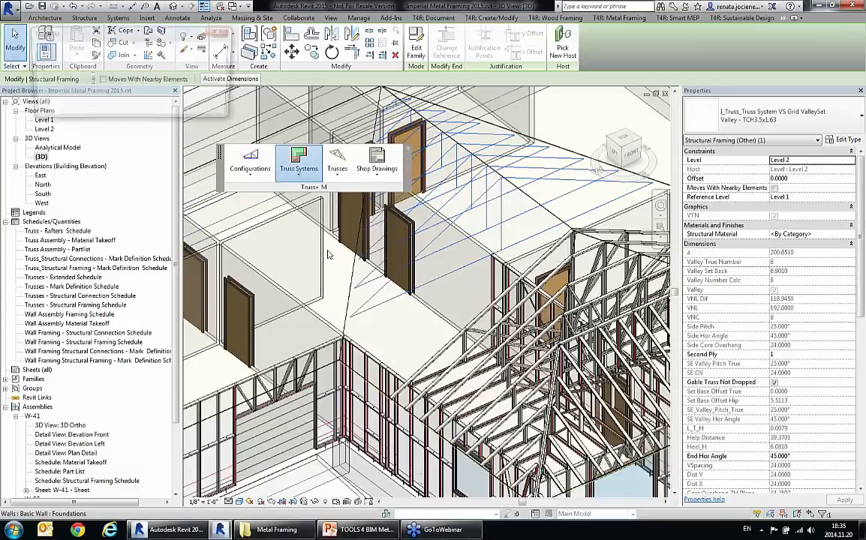
pyautogui.click(471, 288)
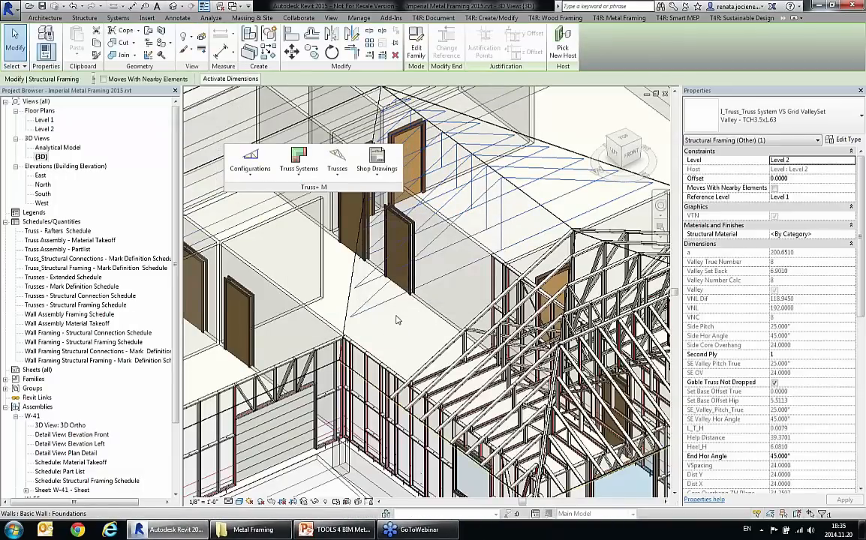
pyautogui.click(375, 312)
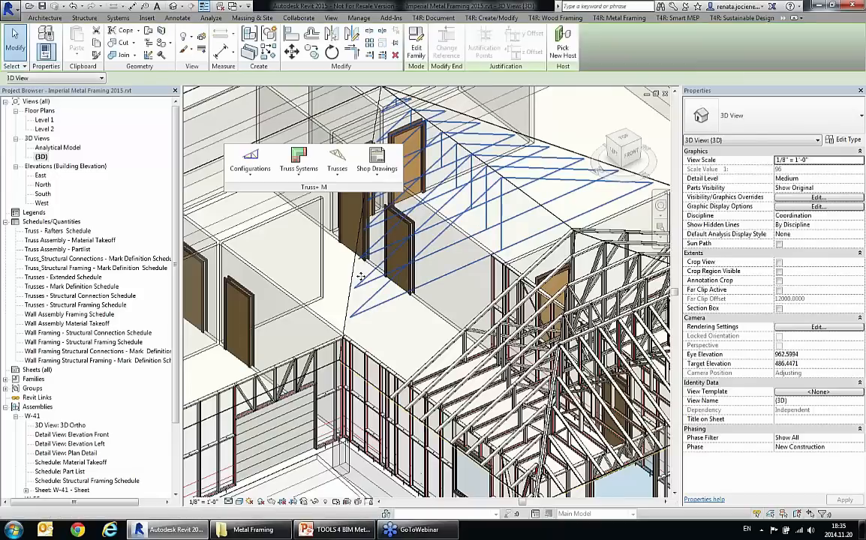
pyautogui.click(299, 160)
pyautogui.click(336, 264)
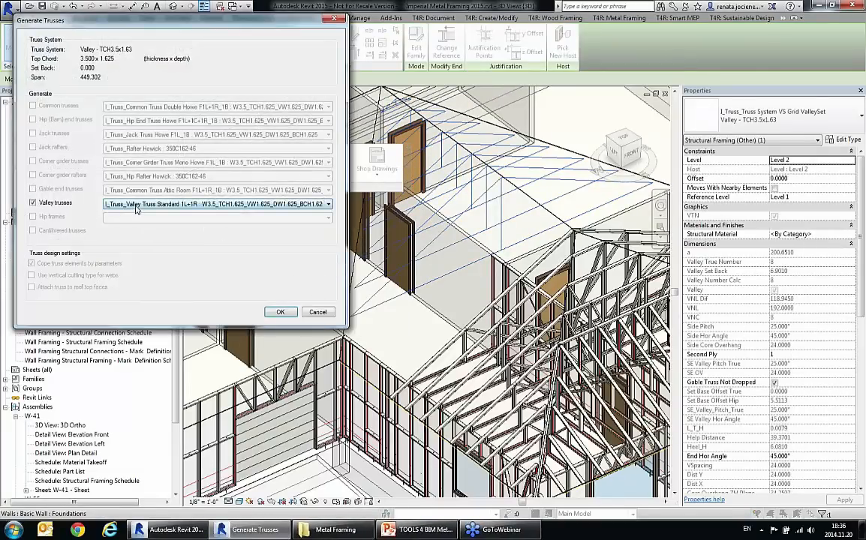
pyautogui.click(280, 312)
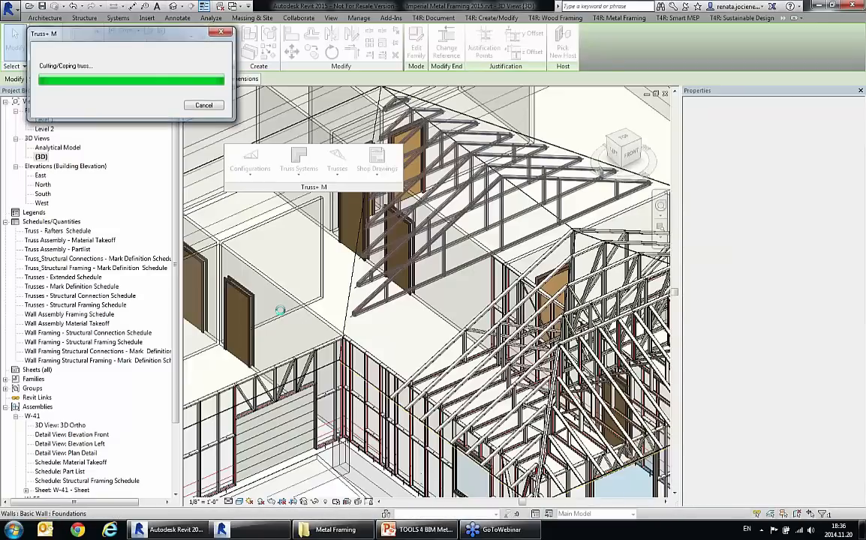
# Step: Array the common truss nearest the main roof to the left with 24.000 spacing and a total of 5, updating from the roof
pyautogui.scroll(6, 401, 341)
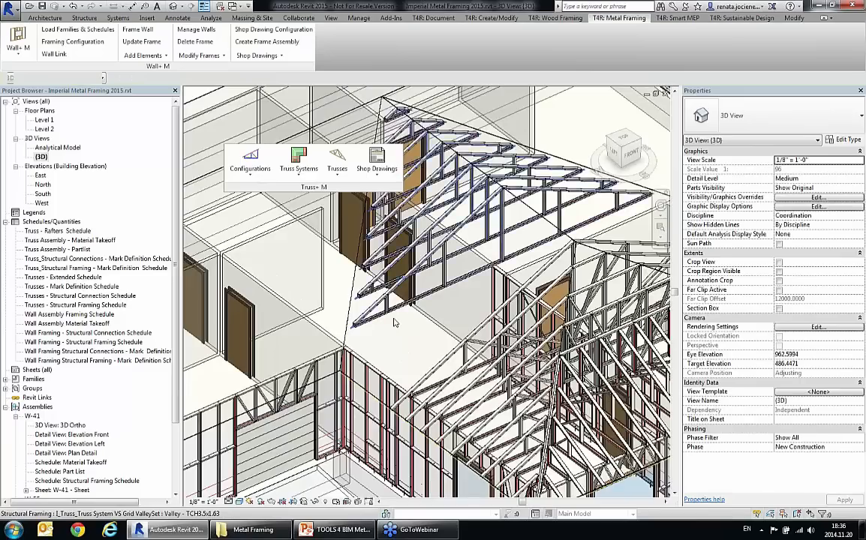
pyautogui.scroll(-8, 396, 325)
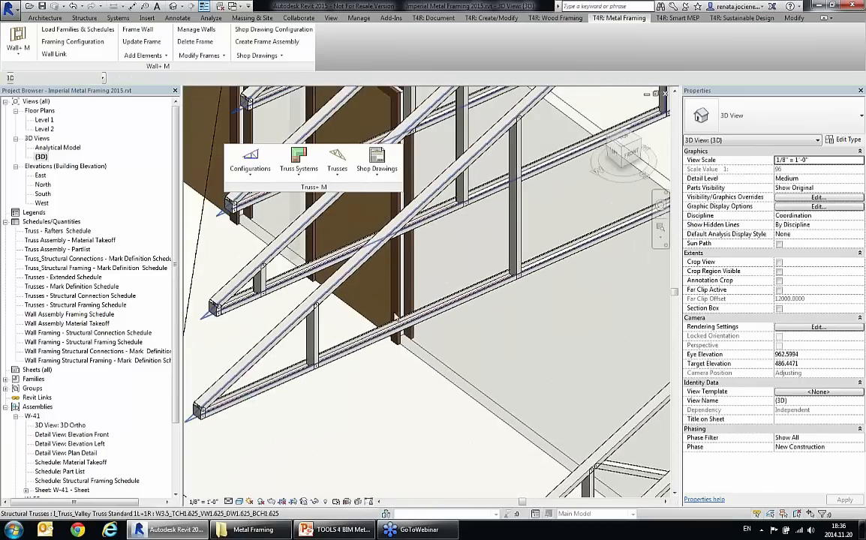
pyautogui.scroll(-2, 392, 303)
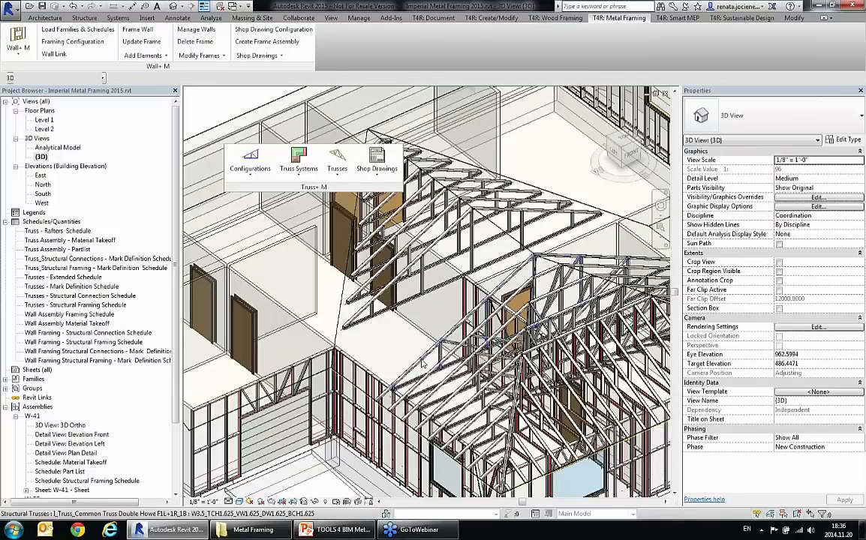
pyautogui.click(421, 362)
pyautogui.moveTo(422, 361)
pyautogui.keyDown('shift'); pyautogui.mouseDown(button='middle')
pyautogui.moveTo(457, 377)
pyautogui.moveTo(427, 349)
pyautogui.mouseUp(button='middle'); pyautogui.keyUp('shift')
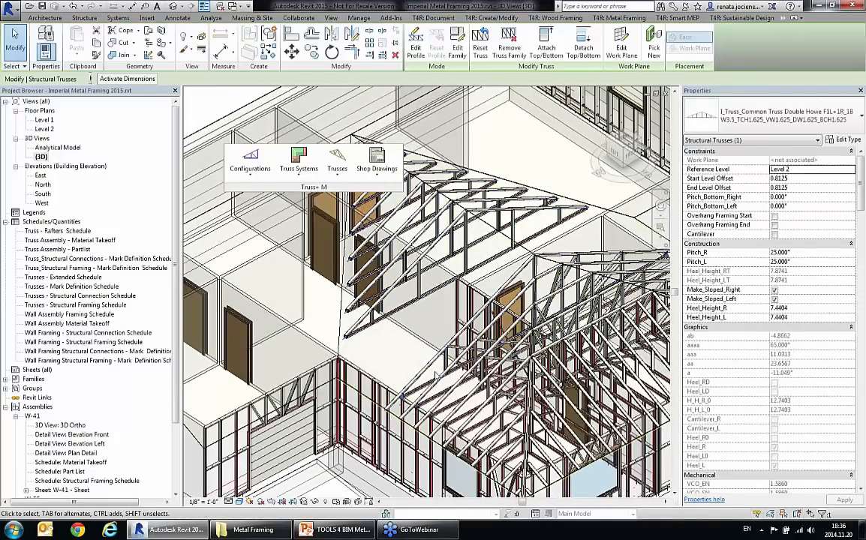
pyautogui.scroll(3, 433, 366)
pyautogui.scroll(-2, 430, 364)
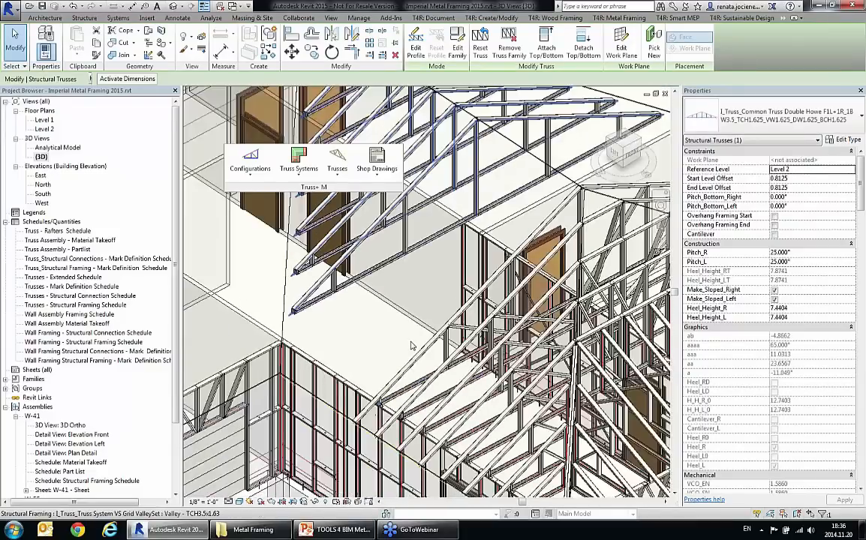
pyautogui.click(338, 169)
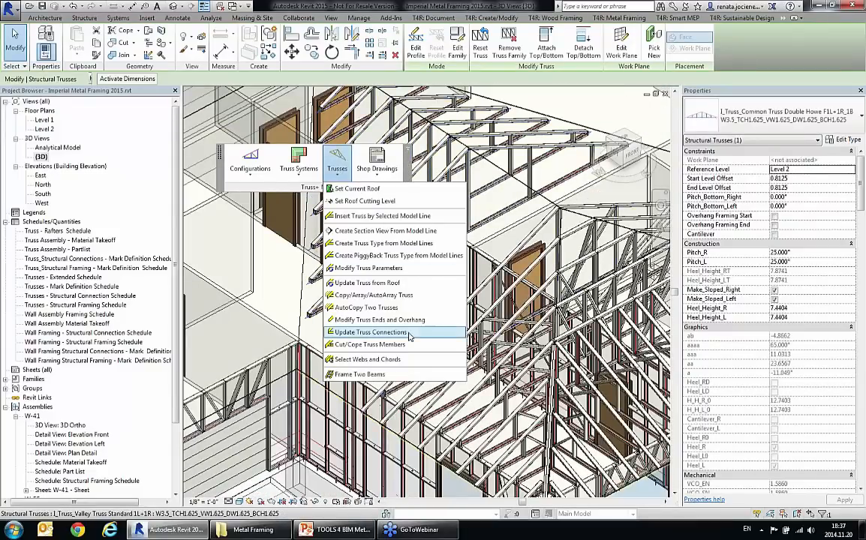
pyautogui.click(384, 297)
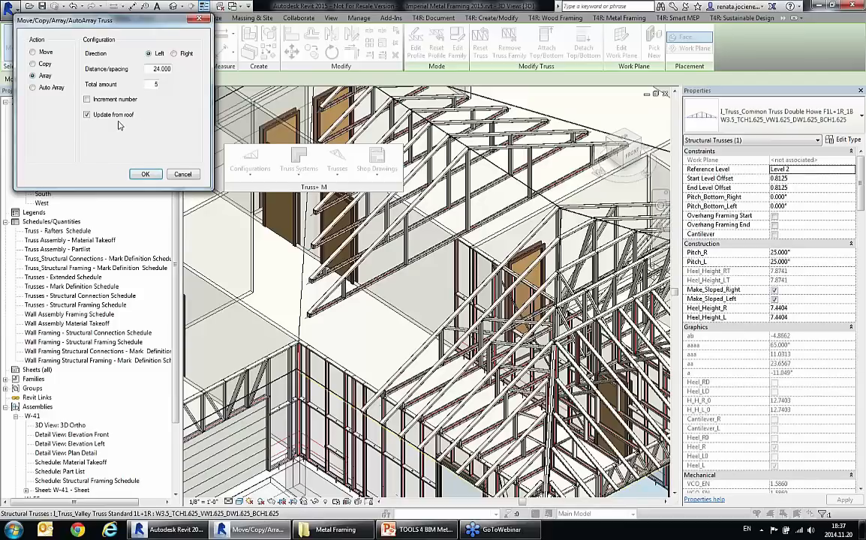
pyautogui.click(147, 174)
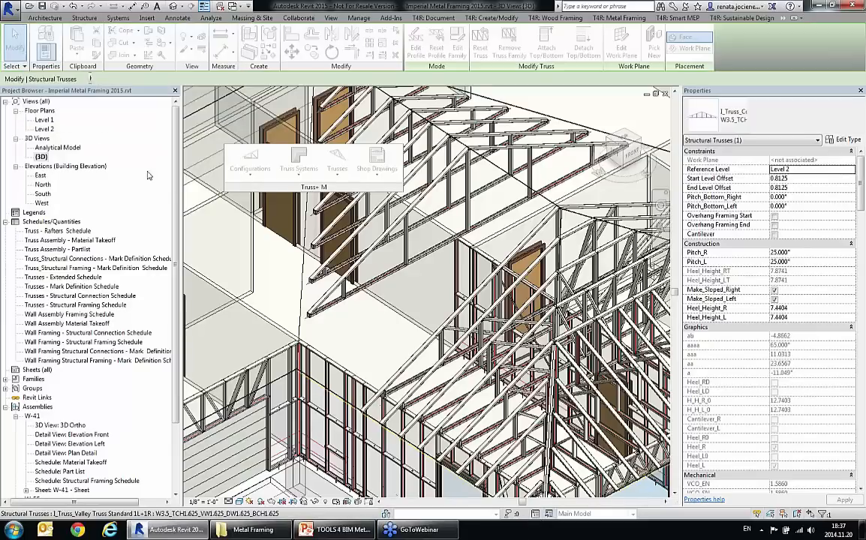
# Step: In the Level 2 floor plan, copy the common truss nearest the main roof onto the reference plane at the main wall junction
pyautogui.click(293, 323)
pyautogui.scroll(3, 310, 361)
pyautogui.scroll(2, 310, 360)
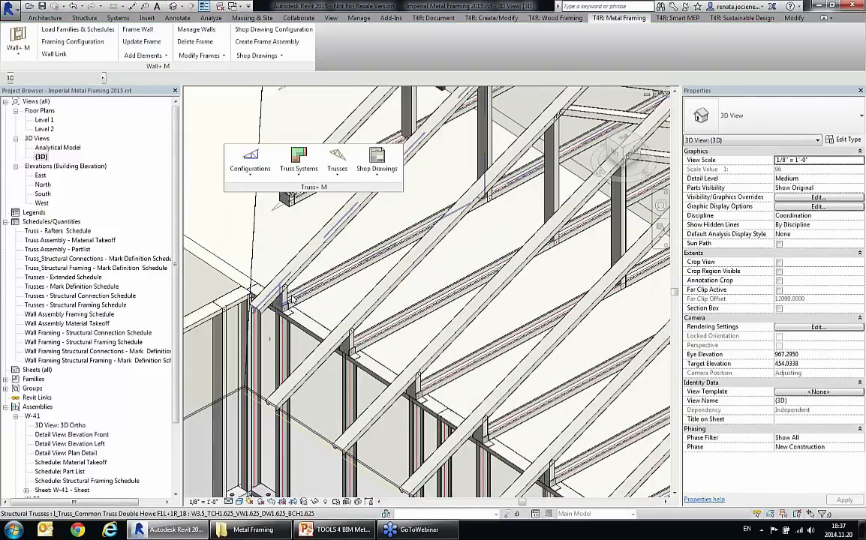
pyautogui.click(311, 295)
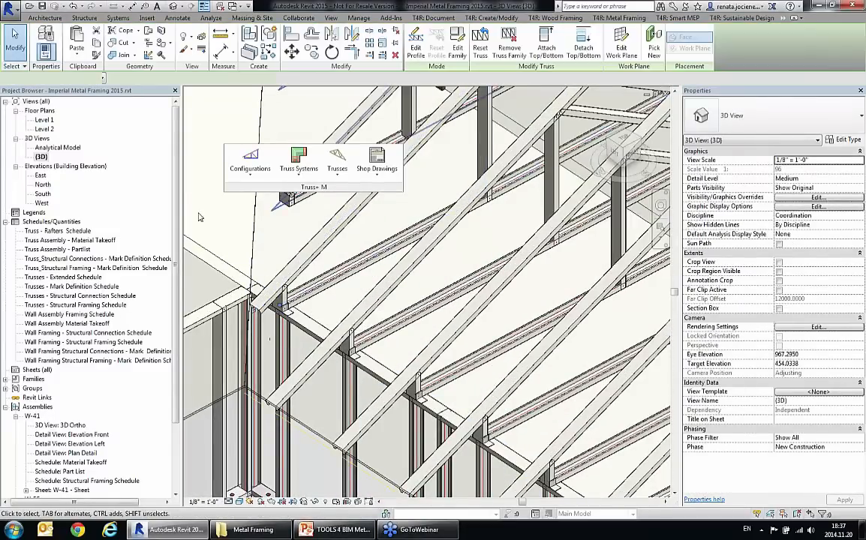
pyautogui.doubleClick(44, 129)
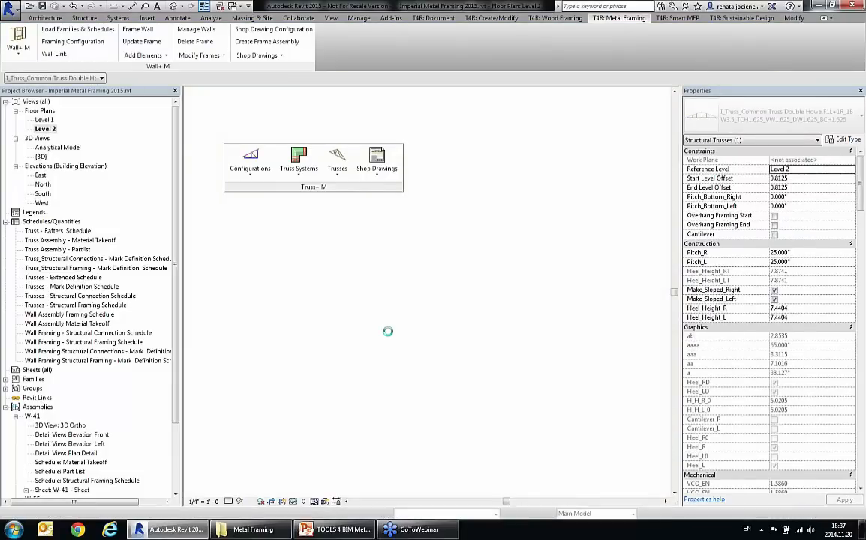
pyautogui.click(283, 429)
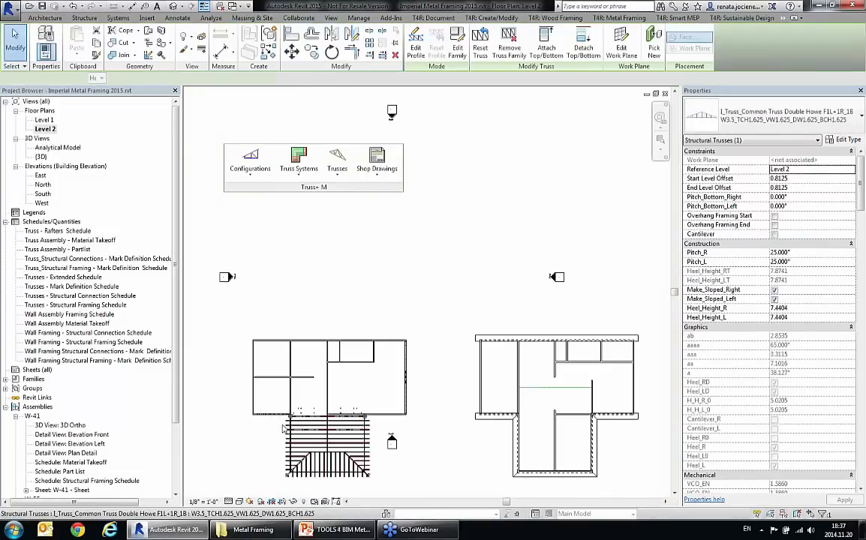
pyautogui.scroll(3, 295, 424)
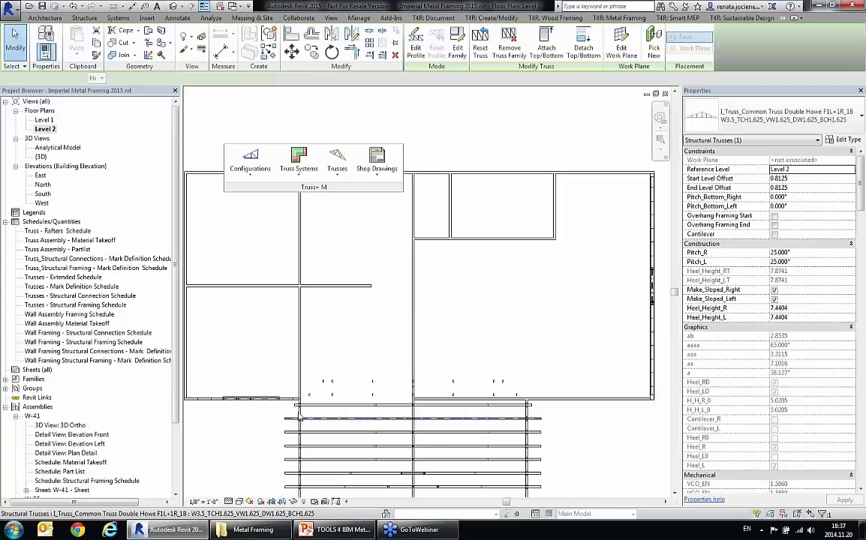
pyautogui.scroll(4, 299, 417)
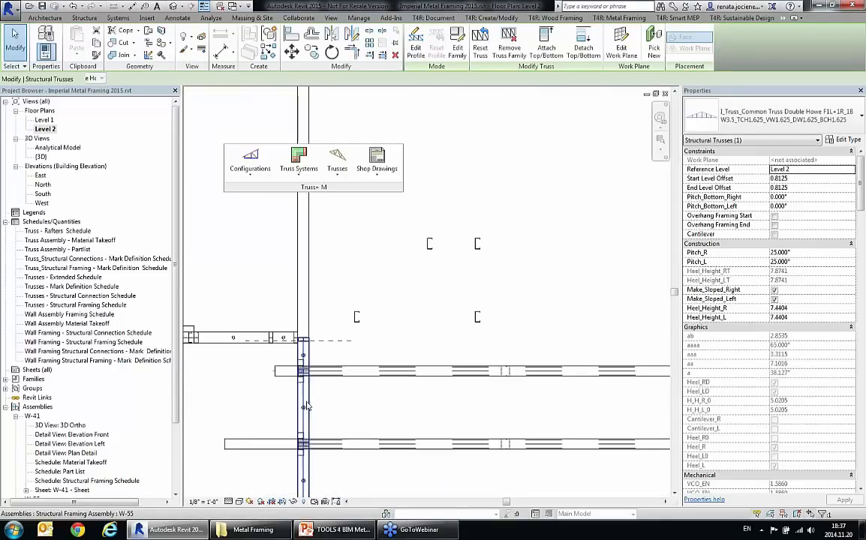
pyautogui.scroll(3, 315, 385)
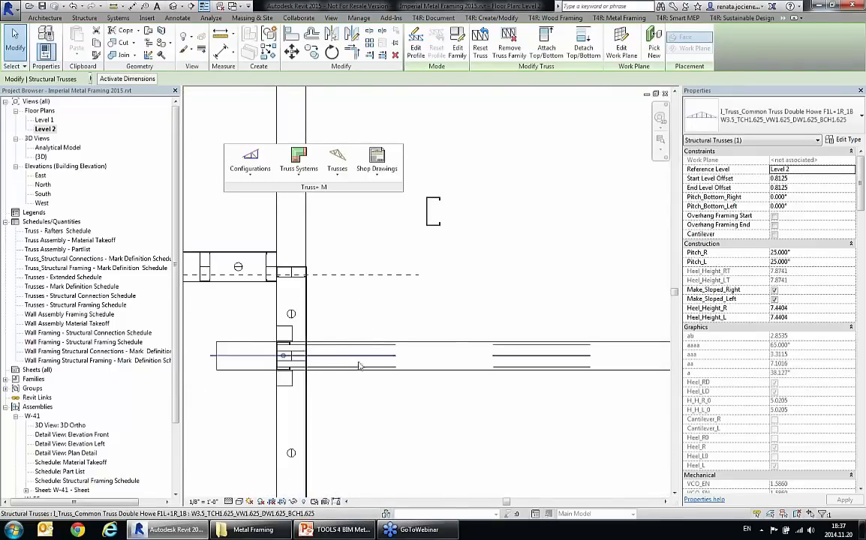
pyautogui.press('m')
pyautogui.press('v')
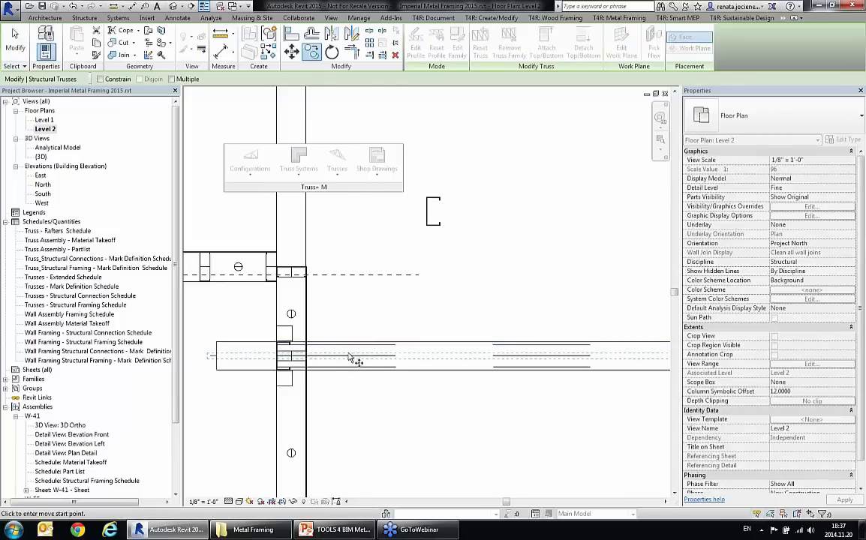
pyautogui.click(324, 354)
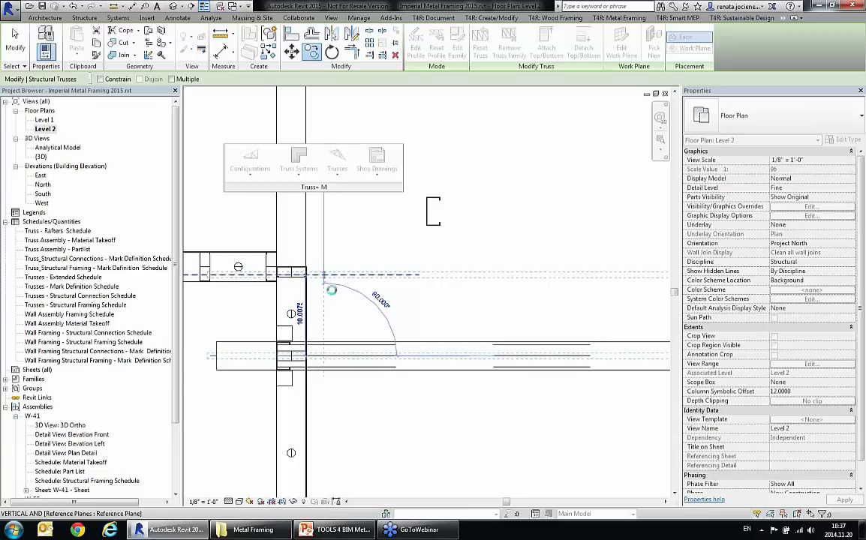
pyautogui.click(331, 290)
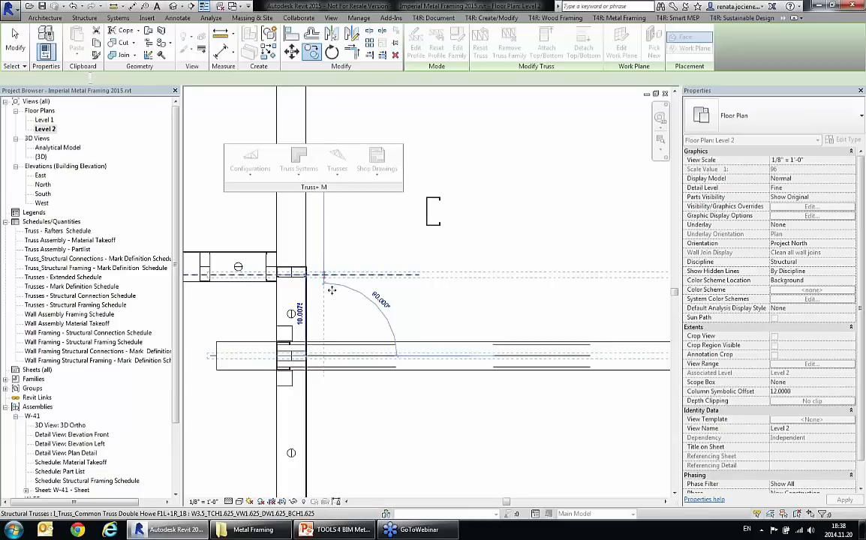
pyautogui.click(339, 308)
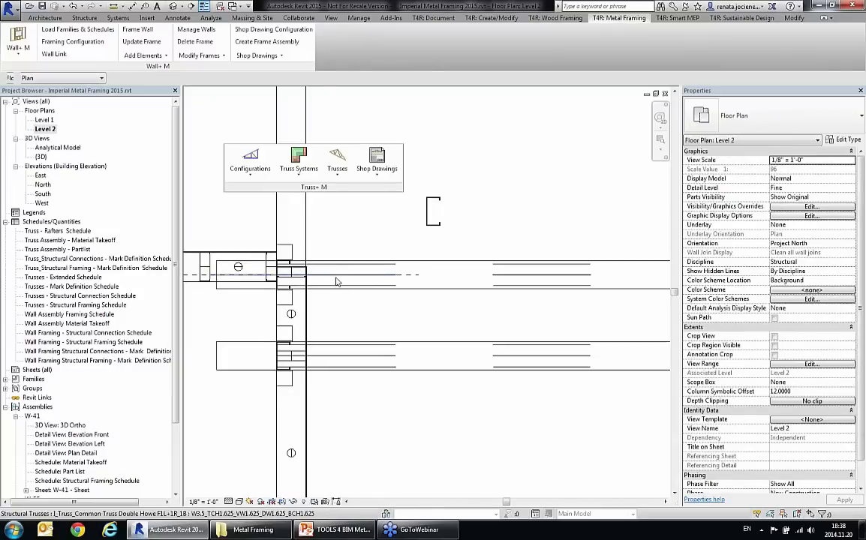
# Step: Copy the truss on the reference plane 3.5000 toward its neighbour so the two sit side by side, and return to the 3D view
pyautogui.click(438, 278)
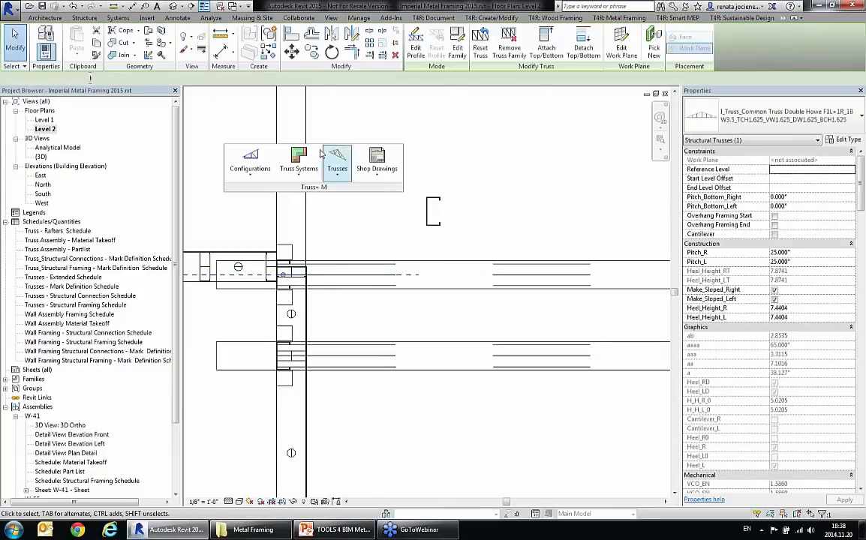
pyautogui.click(312, 53)
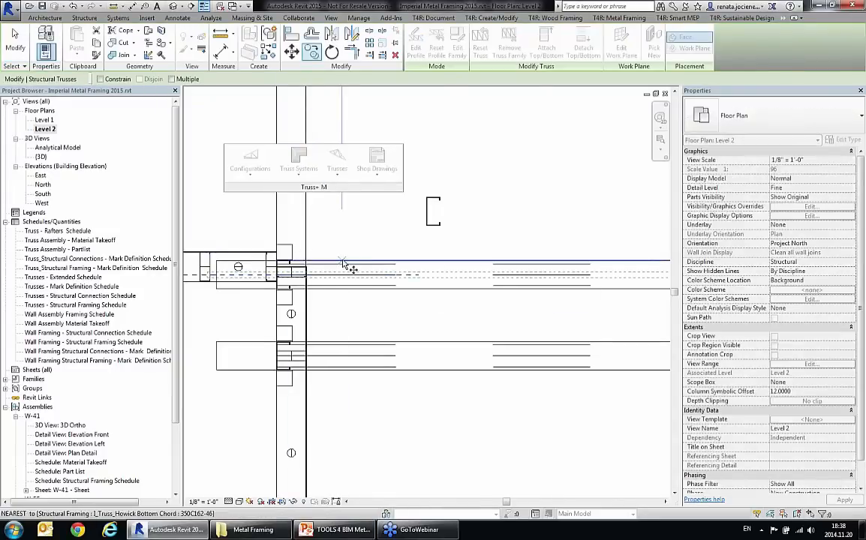
pyautogui.click(344, 268)
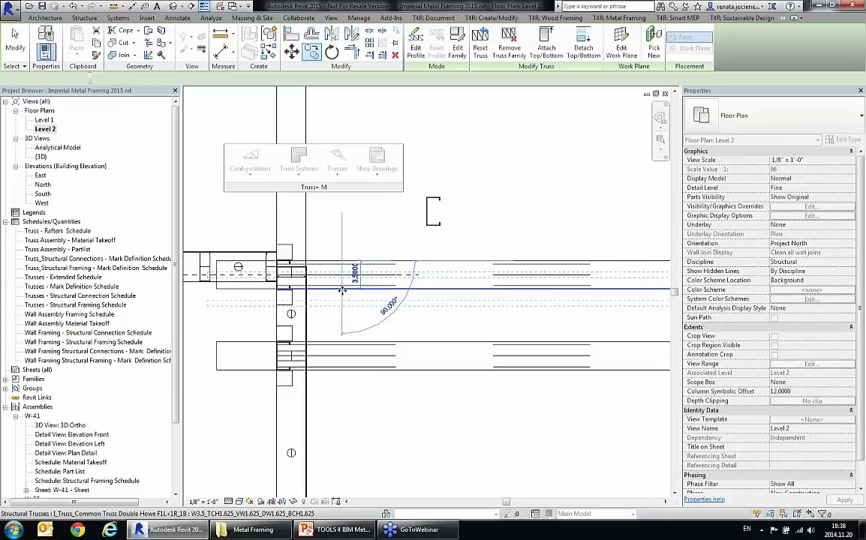
pyautogui.click(343, 290)
pyautogui.press('Escape')
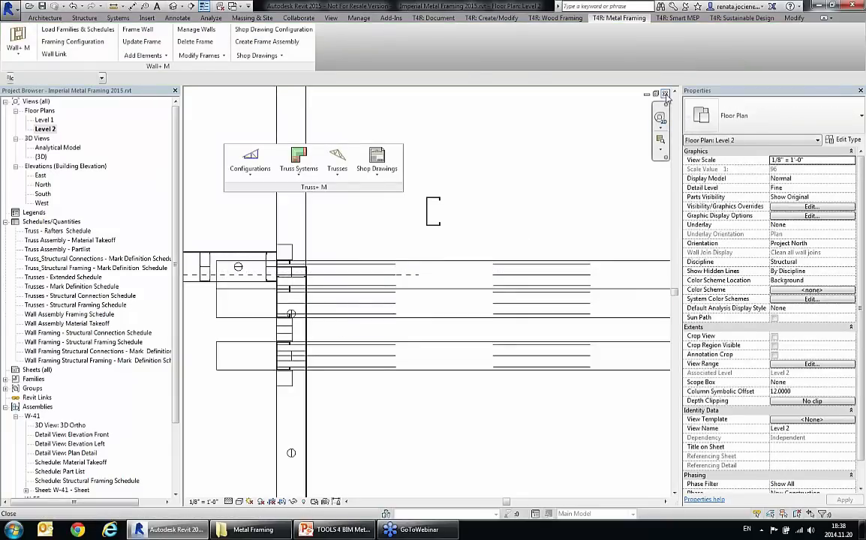
pyautogui.click(665, 94)
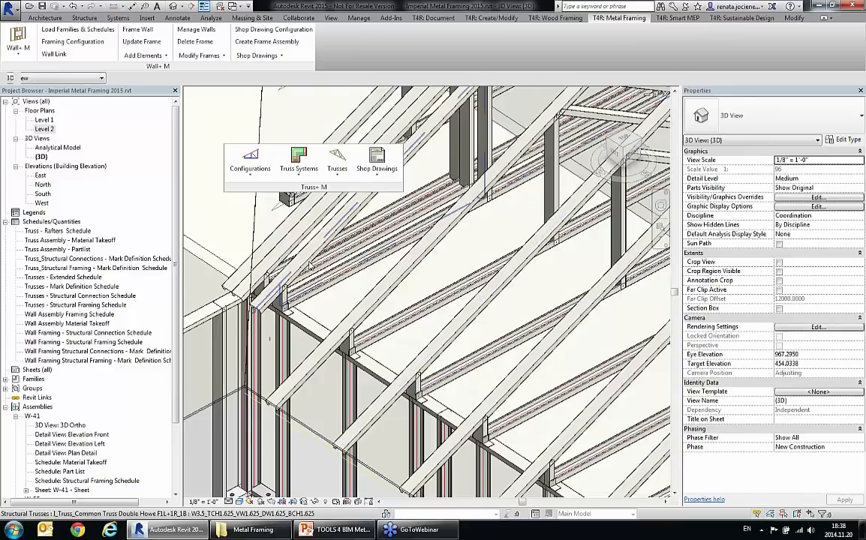
# Step: Update the two side-by-side copied trusses from the roof and check their heel ends at the wall corner
pyautogui.click(289, 253)
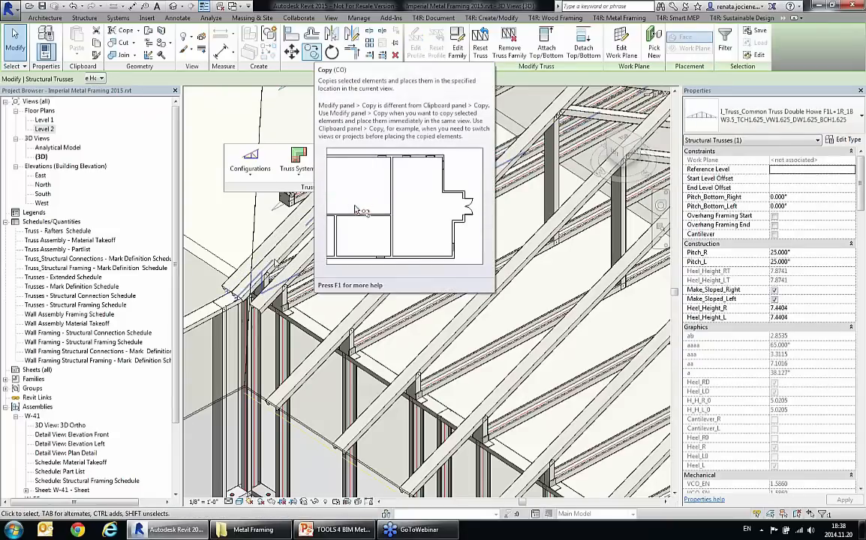
pyautogui.moveTo(277, 188); pyautogui.dragTo(211, 172)
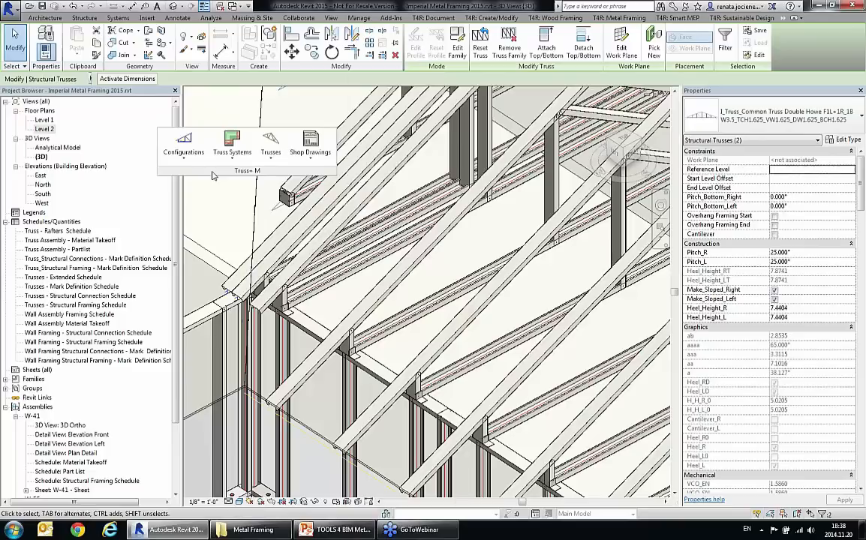
pyautogui.click(271, 154)
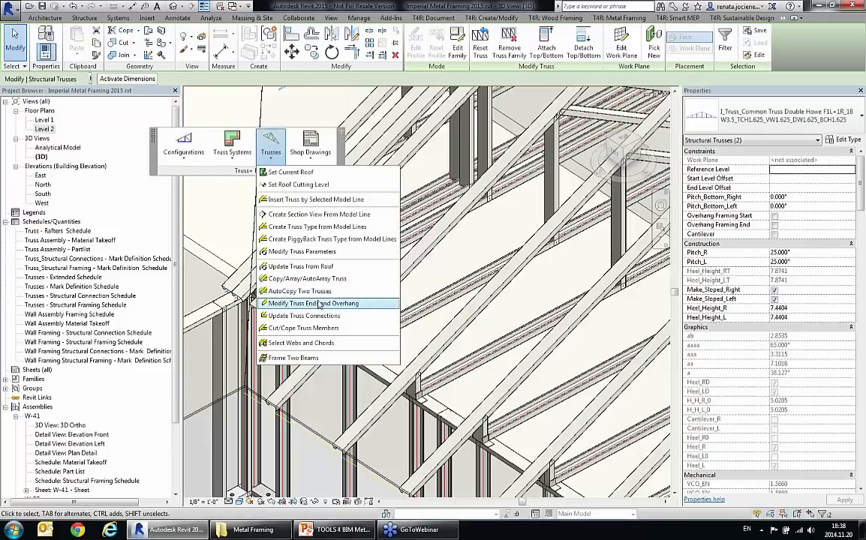
pyautogui.click(304, 267)
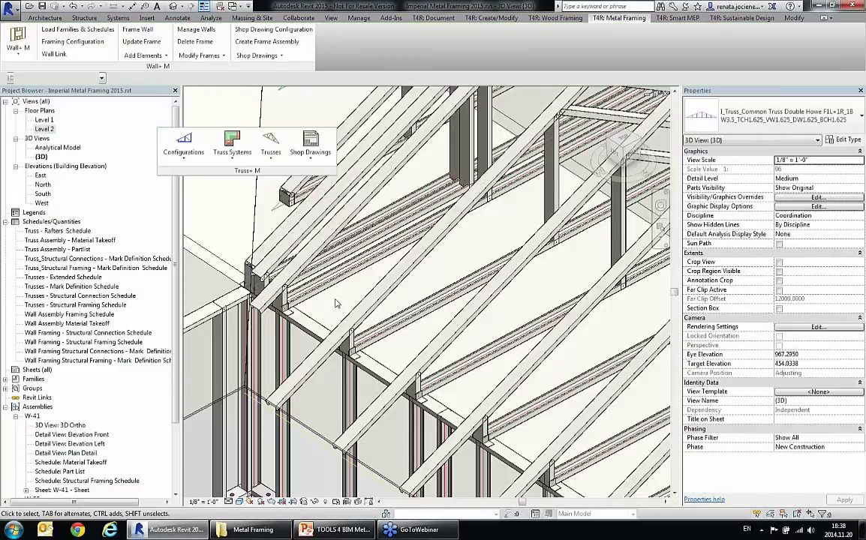
pyautogui.scroll(2, 259, 251)
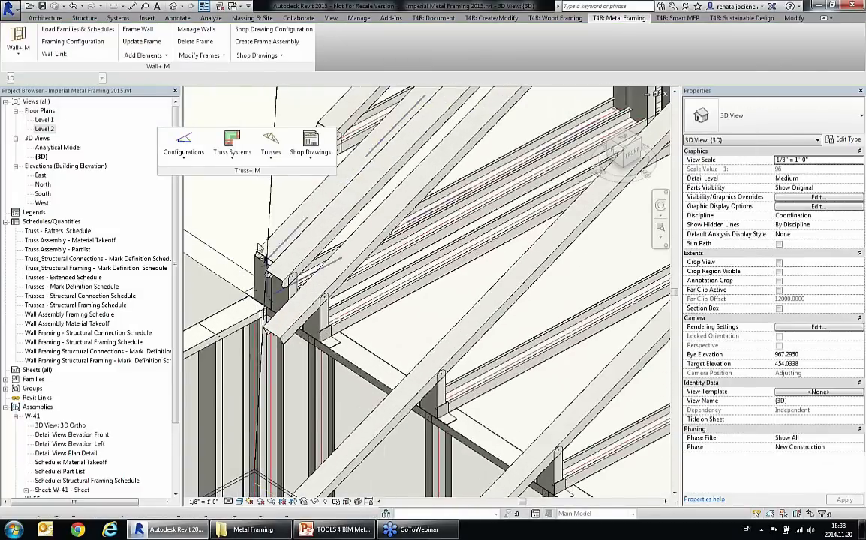
pyautogui.scroll(-5, 416, 306)
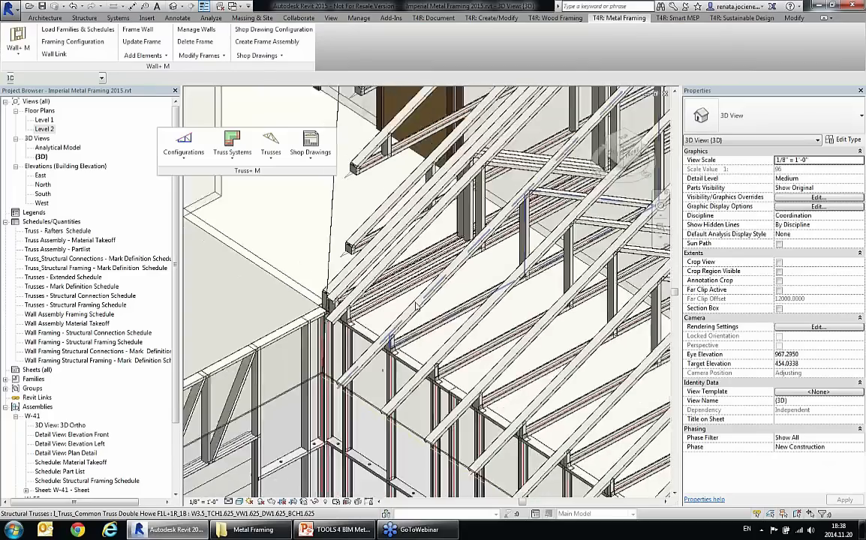
# Step: Start a truss system grid on the main roof and pick the gable edge as its end slope roof line
pyautogui.scroll(-5, 417, 306)
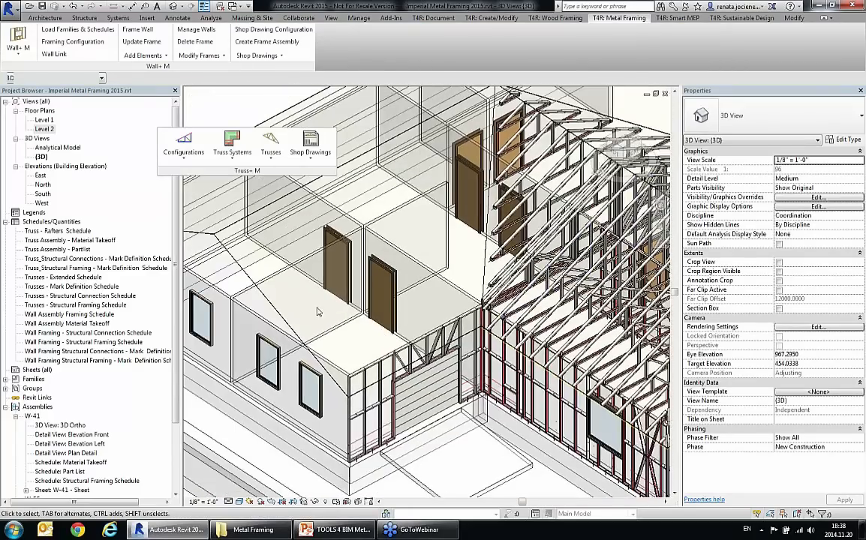
pyautogui.keyDown('shift'); pyautogui.moveTo(317, 312); pyautogui.dragTo(214, 471, button='middle'); pyautogui.keyUp('shift')
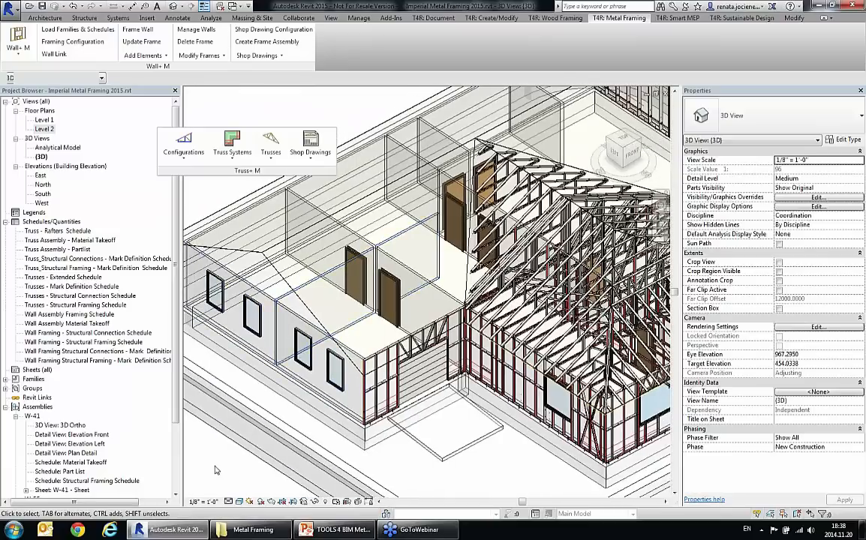
pyautogui.click(271, 145)
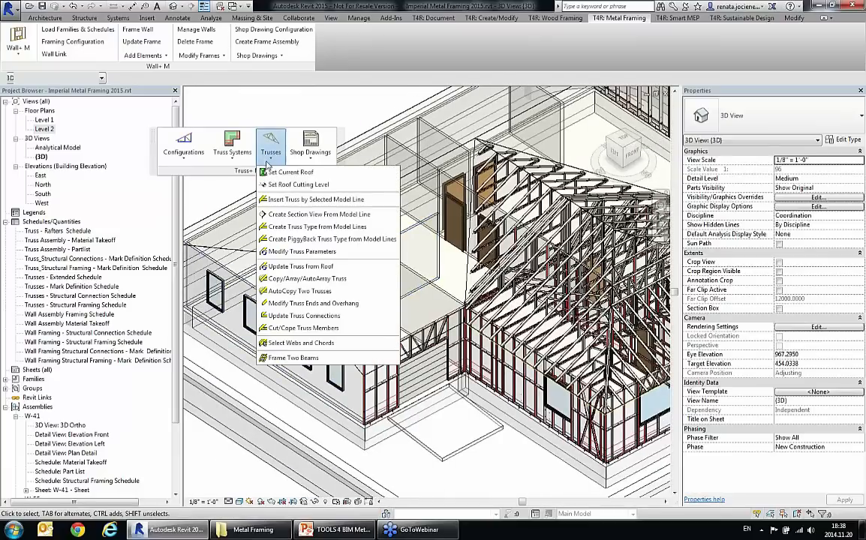
pyautogui.click(228, 249)
pyautogui.click(231, 250)
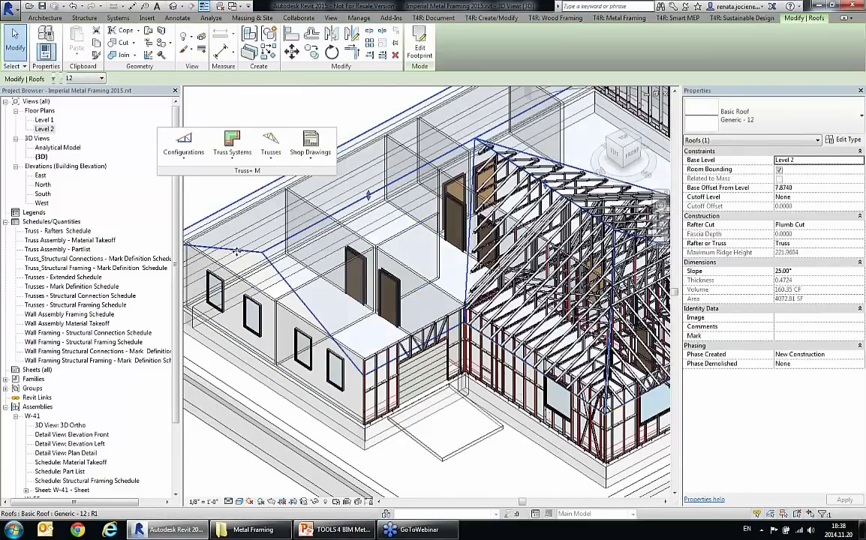
pyautogui.click(229, 150)
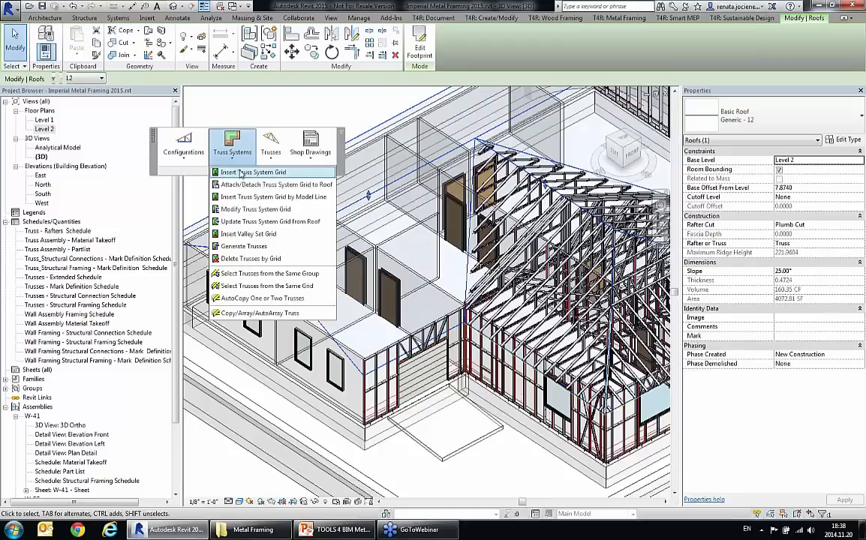
pyautogui.click(241, 174)
pyautogui.click(102, 123)
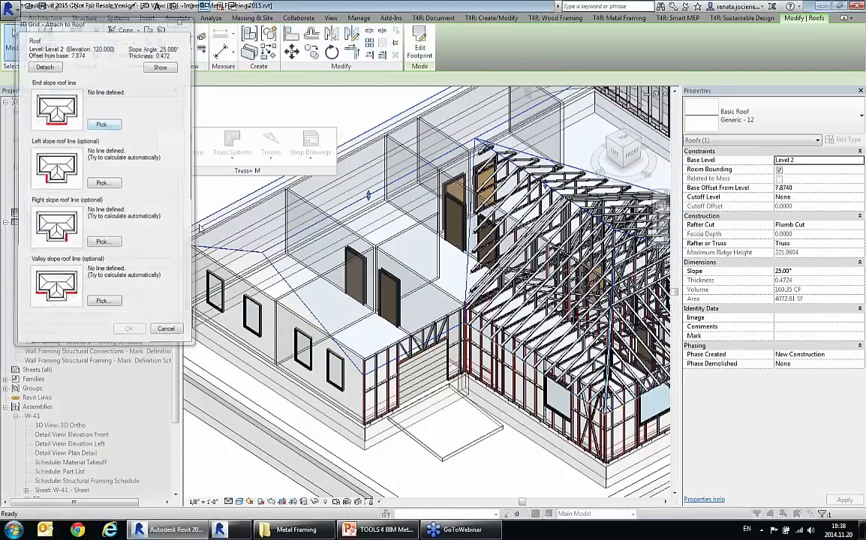
pyautogui.click(199, 228)
# Step: Define the grid's left, right and valley slope roof lines from the main roof edges and accept the roof attachment
pyautogui.click(102, 182)
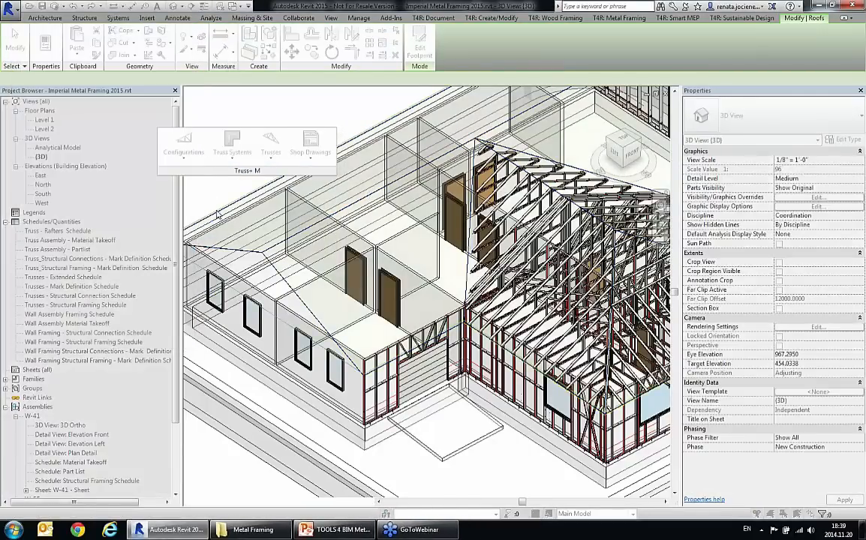
pyautogui.click(217, 214)
pyautogui.click(106, 243)
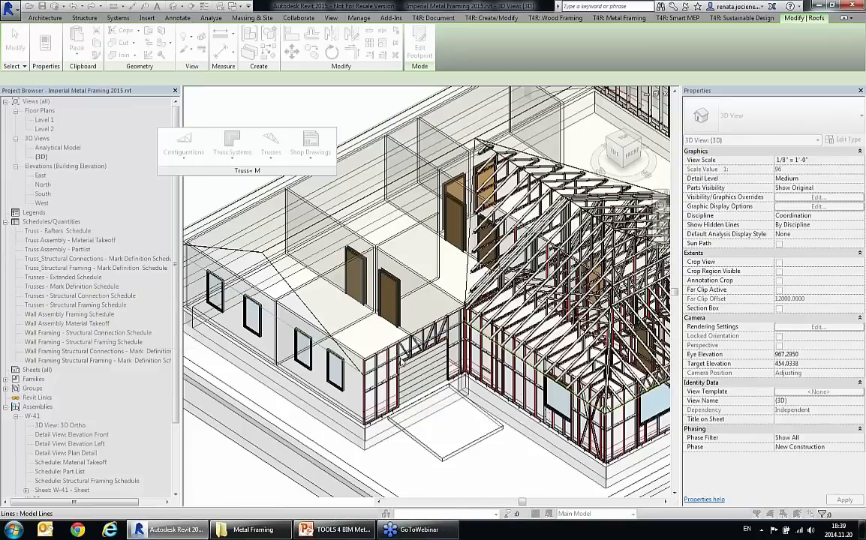
pyautogui.click(466, 359)
pyautogui.click(106, 304)
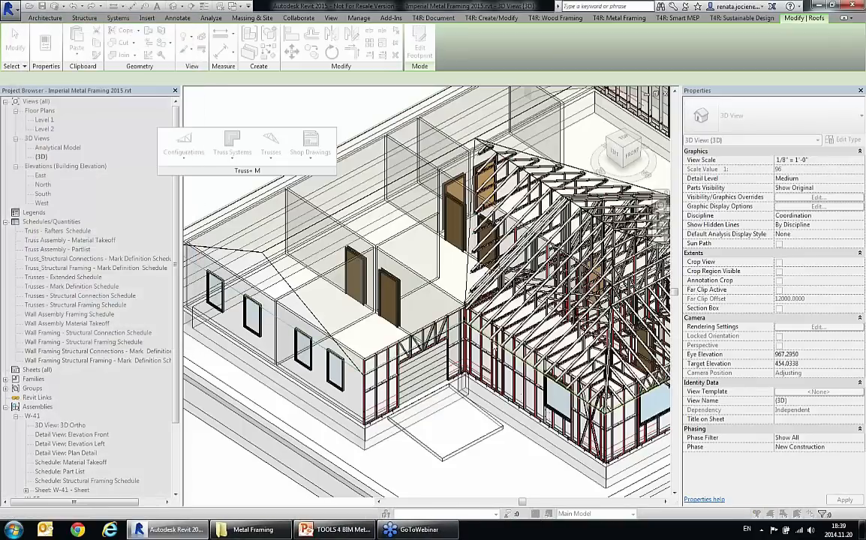
pyautogui.click(486, 324)
pyautogui.click(129, 332)
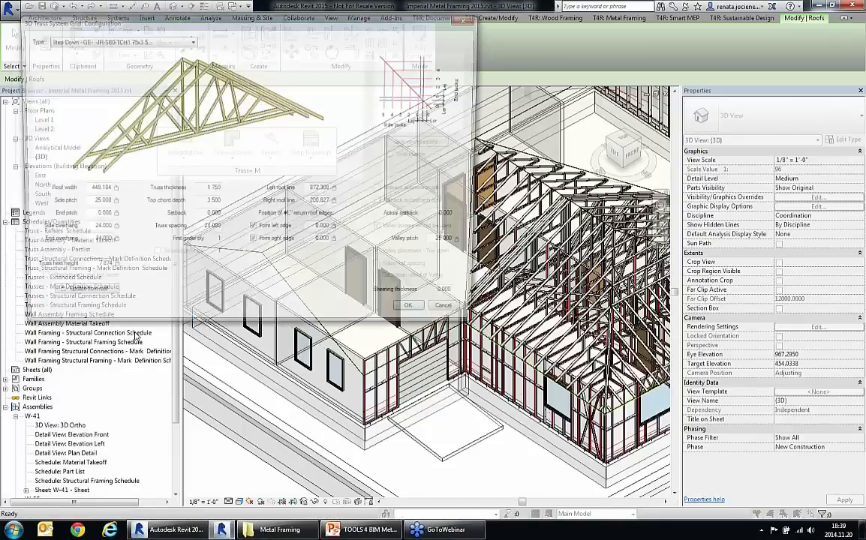
# Step: Set the truss grid type to Step Down - GE- -JR-SB0-TCH3.5x1.63 and insert the grid at the main roof's gable end
pyautogui.click(139, 39)
pyautogui.click(138, 53)
pyautogui.click(418, 316)
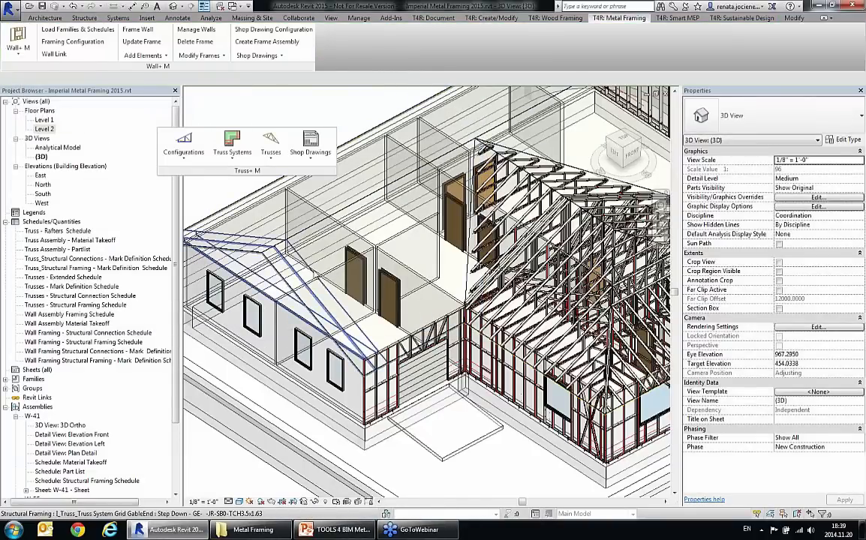
# Step: Generate the gable end grid's trusses with I_Truss_Rafter Howick Side Rafter : 350C162-46 jack rafters and I_Truss_Gable Truss Common&Drop Top gable end trusses
pyautogui.click(278, 272)
pyautogui.click(228, 153)
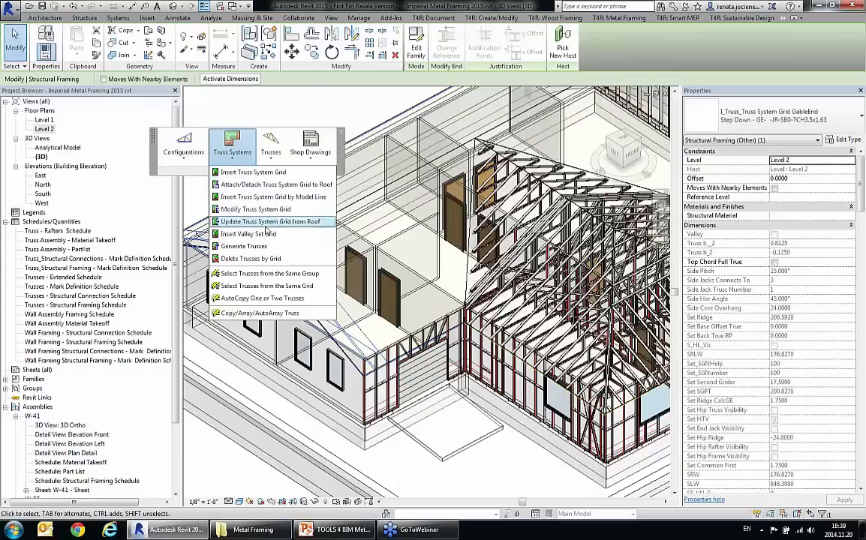
pyautogui.click(244, 246)
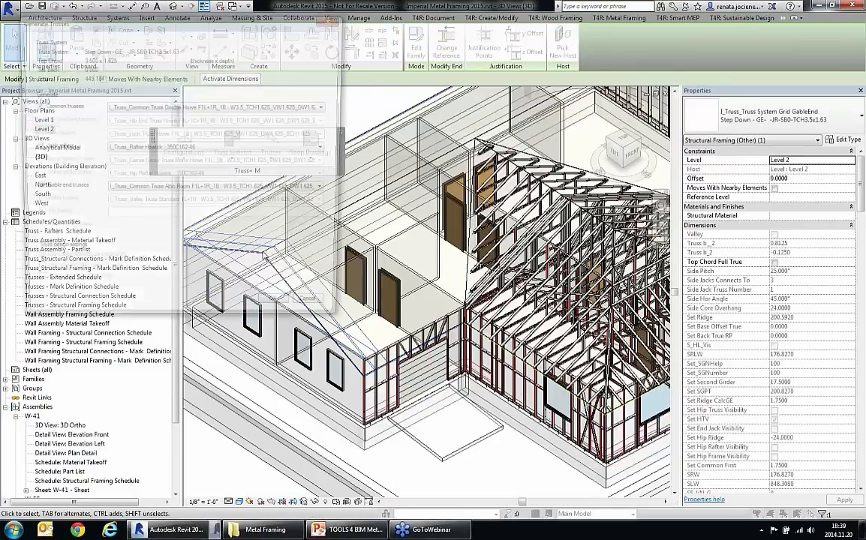
pyautogui.click(162, 107)
pyautogui.click(153, 114)
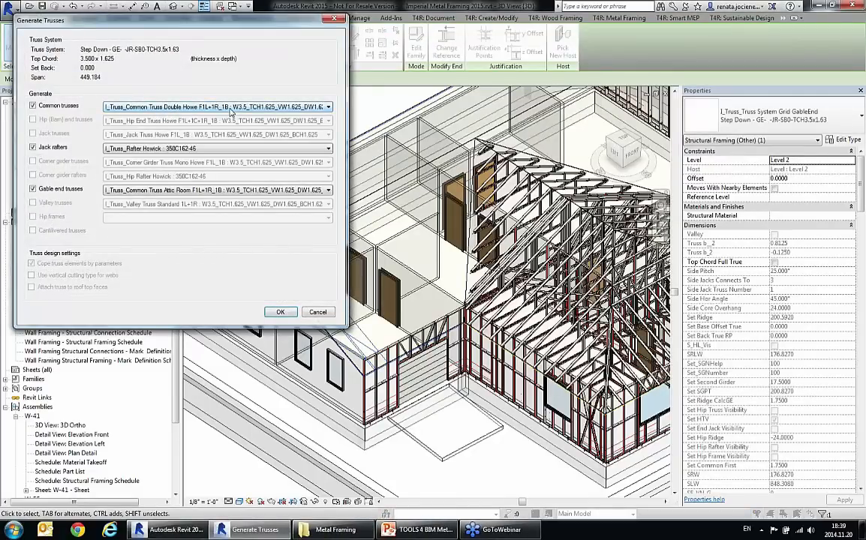
pyautogui.click(153, 150)
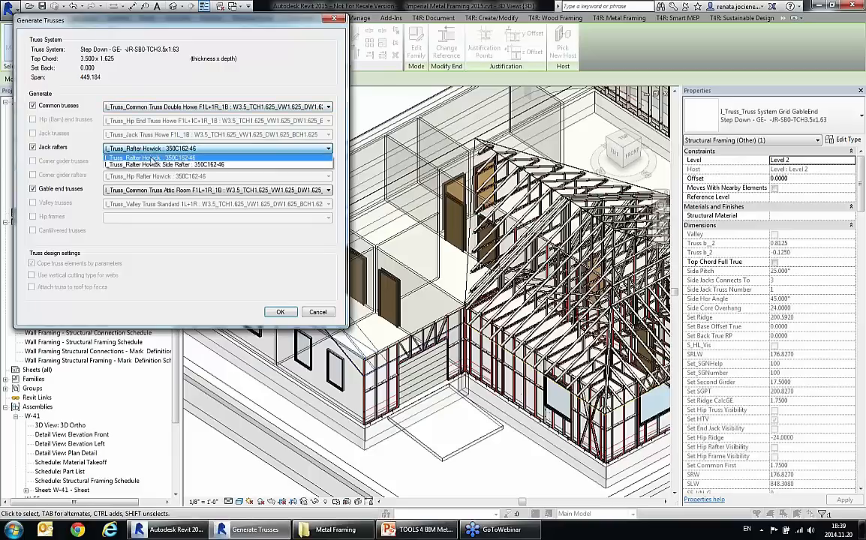
pyautogui.click(153, 163)
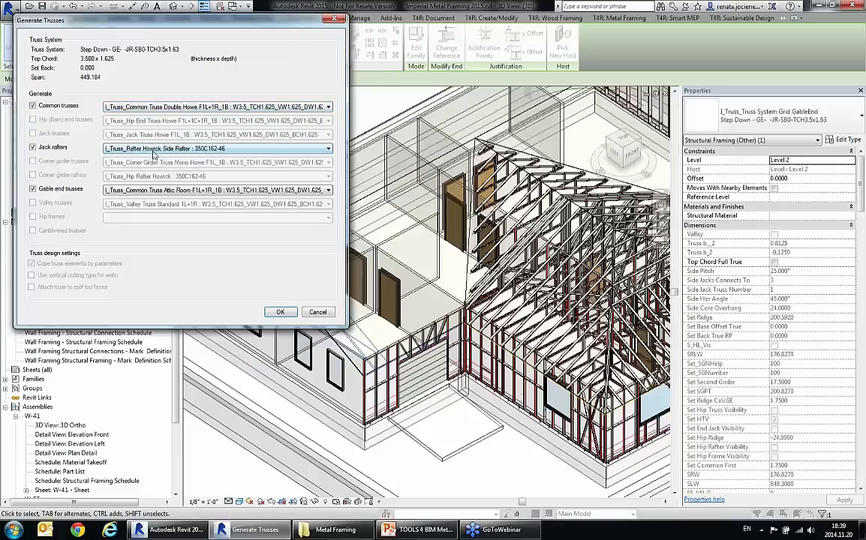
pyautogui.click(165, 192)
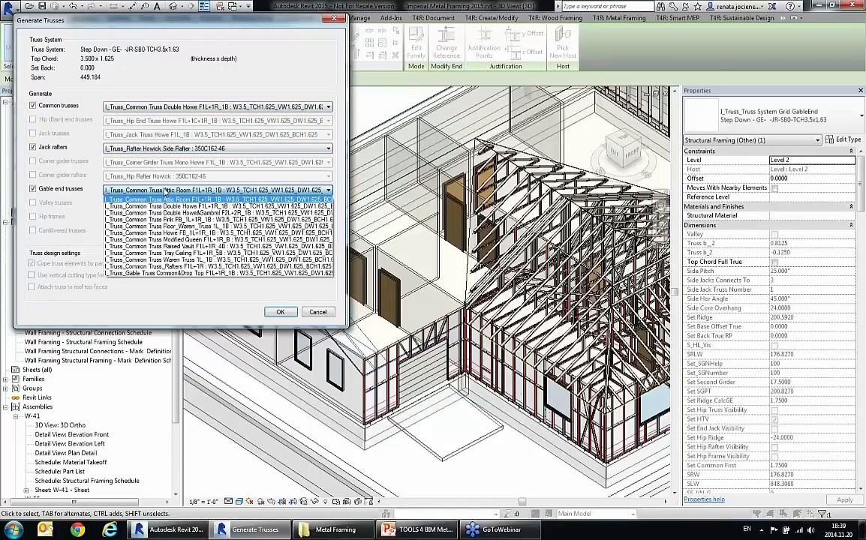
pyautogui.click(150, 250)
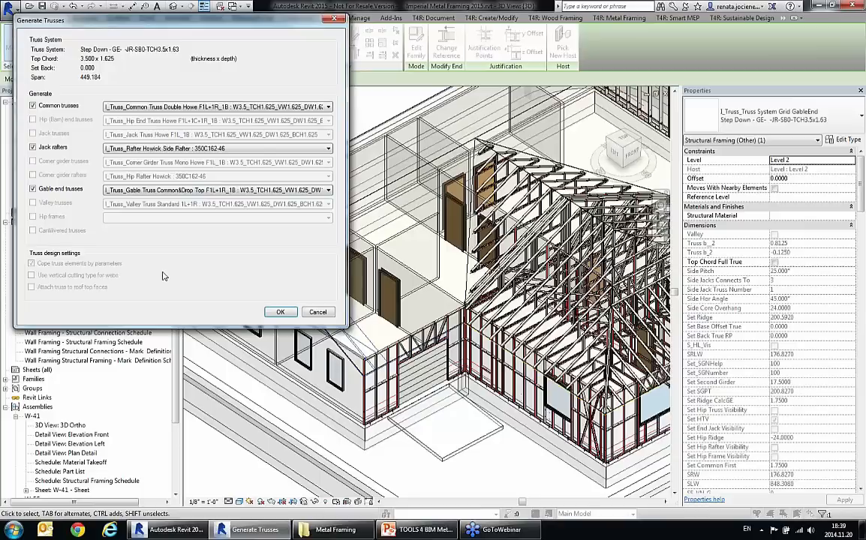
pyautogui.click(278, 313)
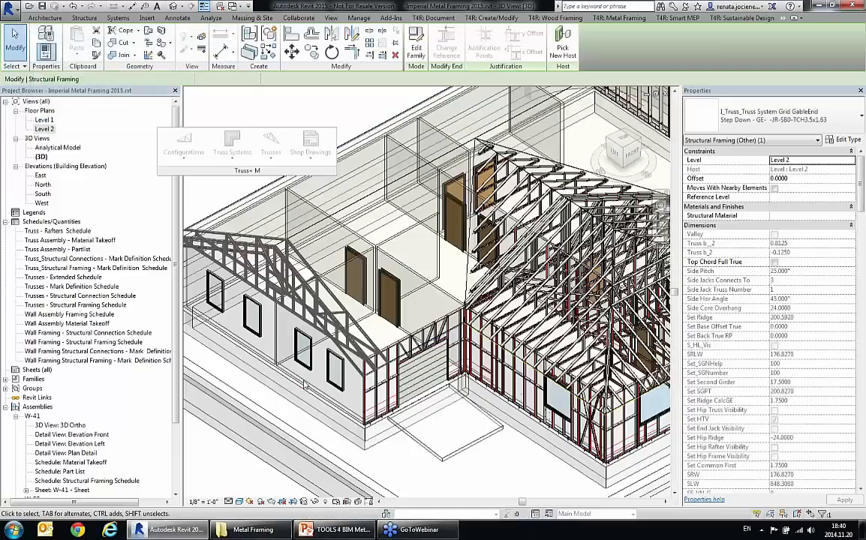
# Step: Frame I_Truss_Howick Outlooker : 350C162-46 beams between the two side rafters at the gable overhang, using 24.000 spacing and 0.000 bottom/start offset
pyautogui.scroll(4, 353, 349)
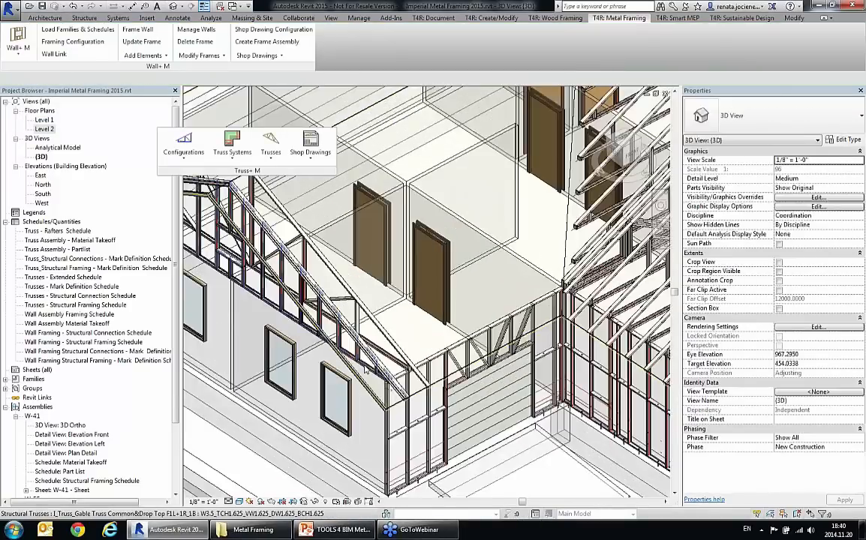
pyautogui.click(414, 448)
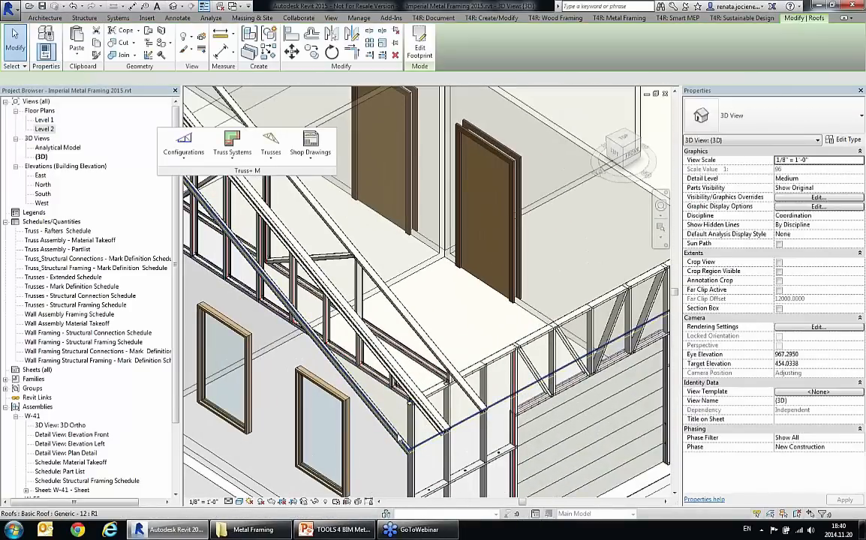
pyautogui.press('Escape')
pyautogui.click(389, 425)
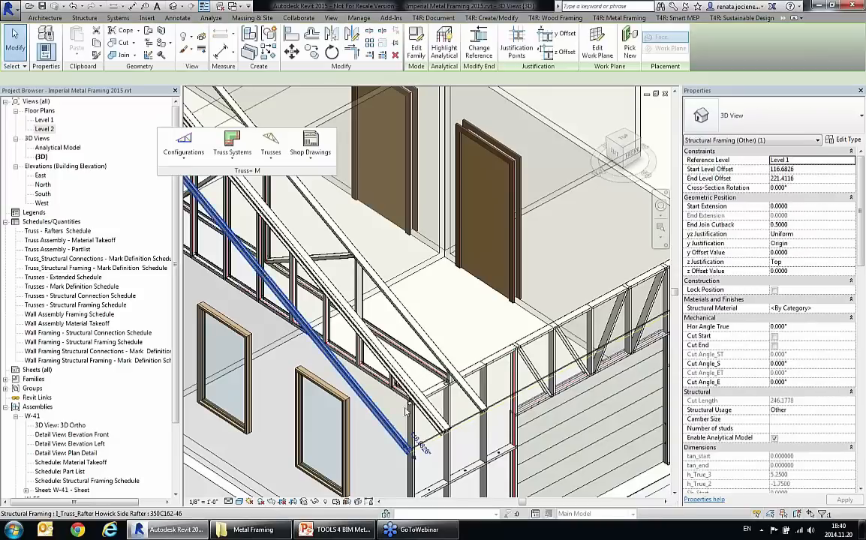
pyautogui.keyDown('ctrl'); pyautogui.click(415, 401); pyautogui.keyUp('ctrl')
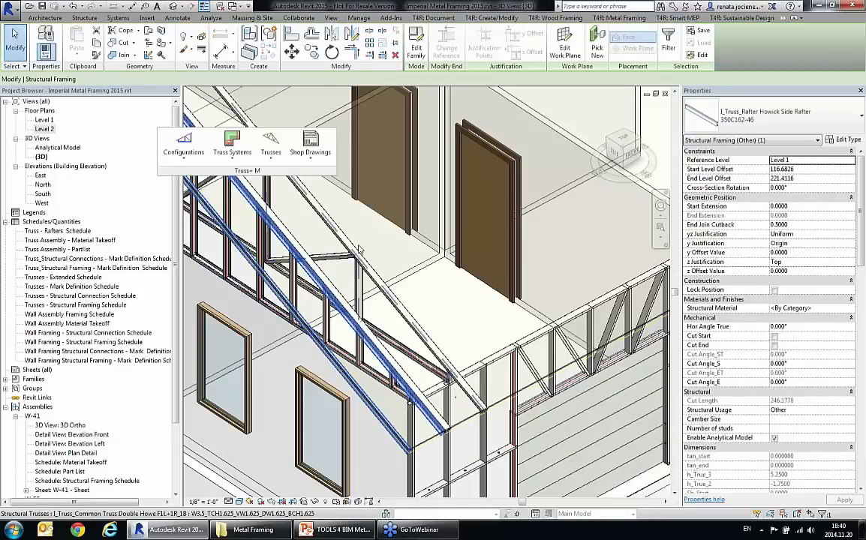
pyautogui.click(271, 150)
pyautogui.click(309, 358)
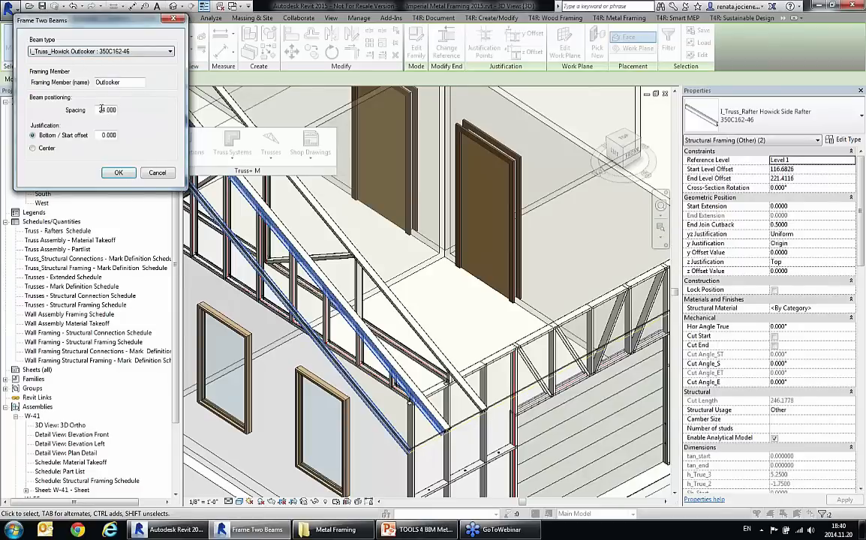
pyautogui.click(118, 171)
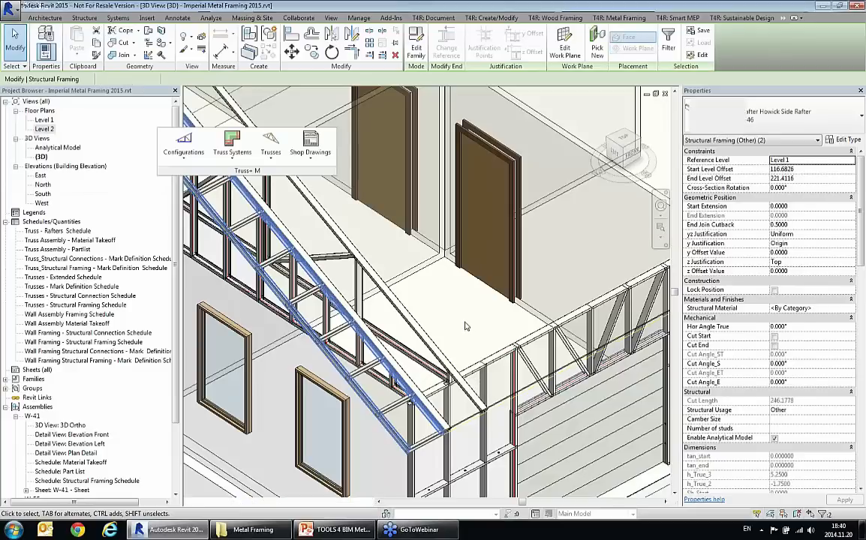
# Step: Enable Drop Top Chord on the gable end truss beneath the outlookers
pyautogui.scroll(7, 407, 426)
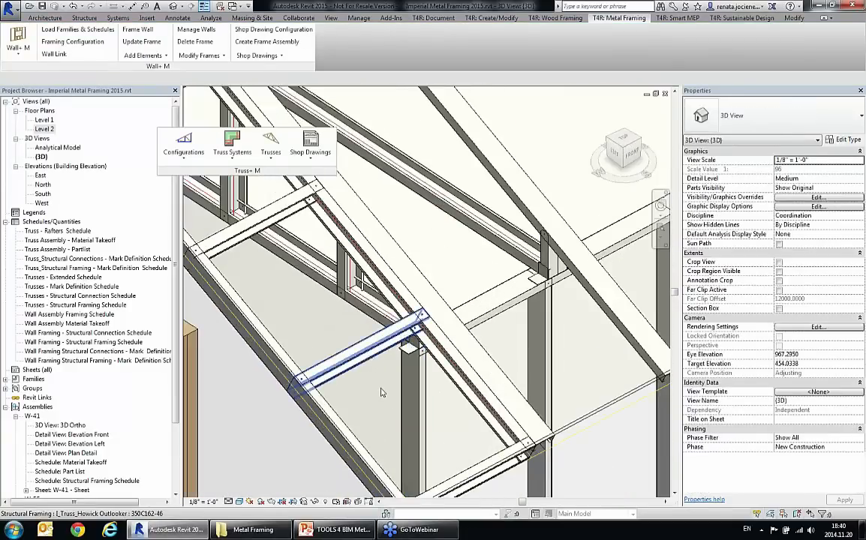
pyautogui.scroll(-1, 383, 394)
pyautogui.scroll(-3, 383, 394)
pyautogui.scroll(2, 383, 394)
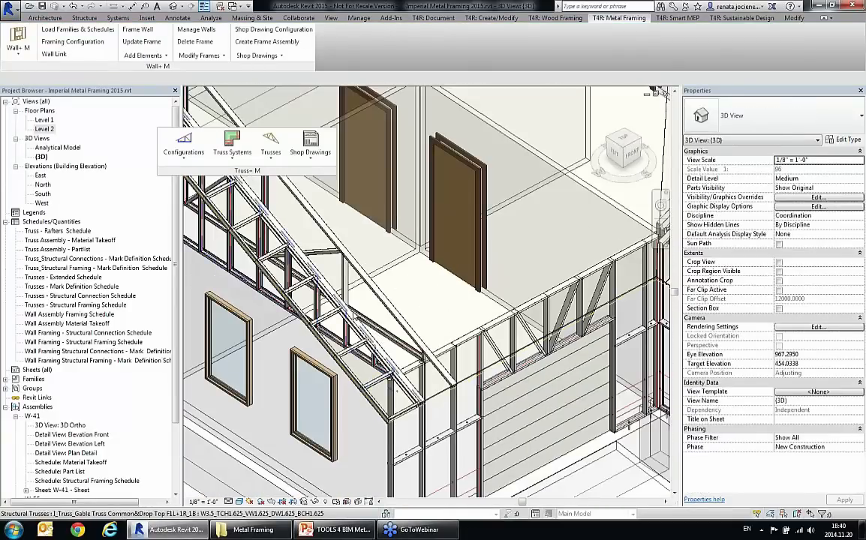
pyautogui.click(321, 286)
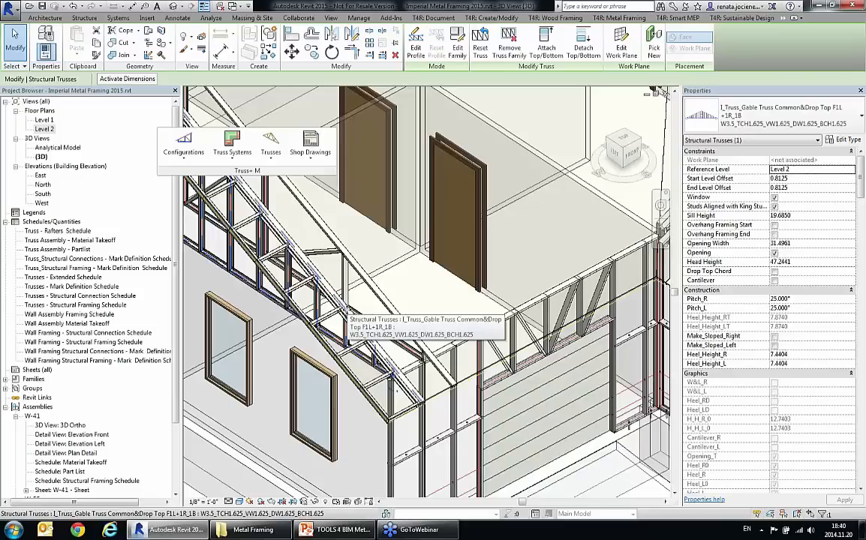
pyautogui.click(775, 274)
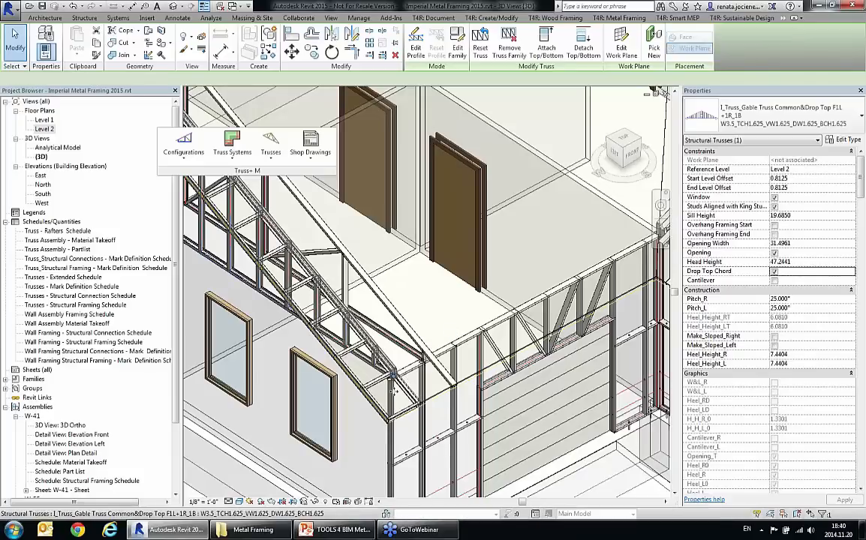
# Step: Examine how the gable truss's dropped top chord meets the outlookers and side rafters at the wall corner
pyautogui.scroll(1, 394, 386)
pyautogui.scroll(2, 394, 385)
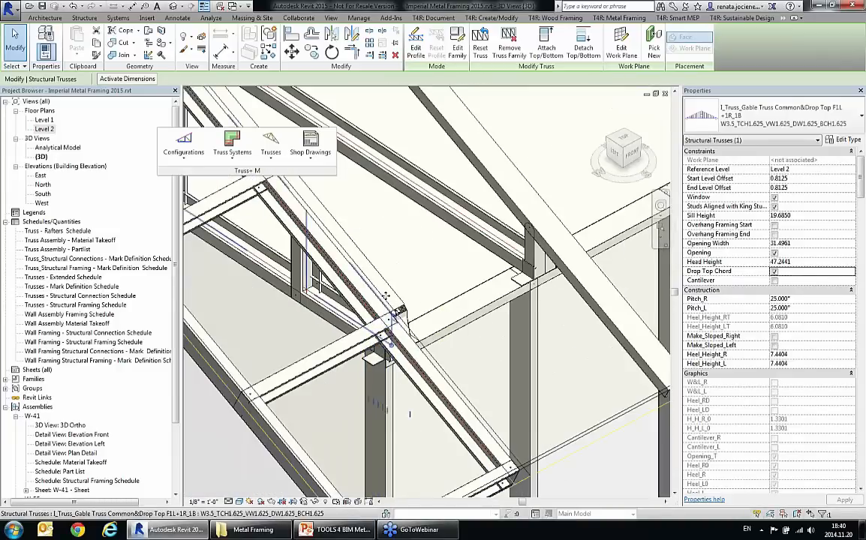
pyautogui.scroll(2, 364, 338)
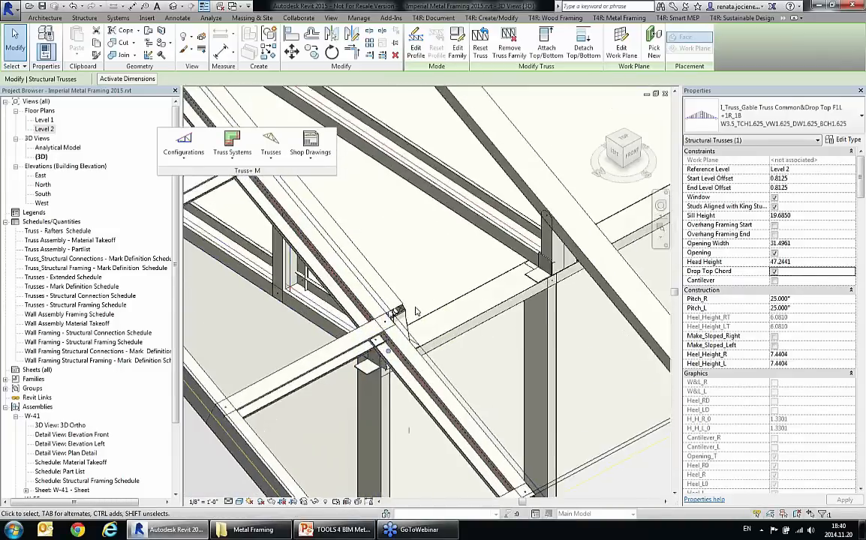
pyautogui.scroll(-5, 397, 310)
pyautogui.keyDown('shift'); pyautogui.moveTo(421, 344); pyautogui.dragTo(419, 302, button='middle'); pyautogui.keyUp('shift')
pyautogui.scroll(-3, 355, 340)
pyautogui.keyDown('shift'); pyautogui.moveTo(359, 340); pyautogui.dragTo(394, 336, button='middle'); pyautogui.keyUp('shift')
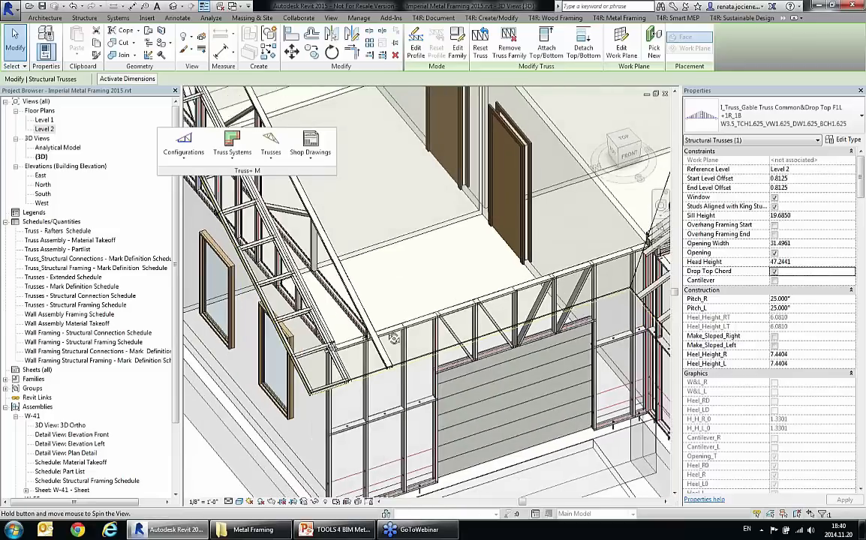
pyautogui.scroll(2, 332, 359)
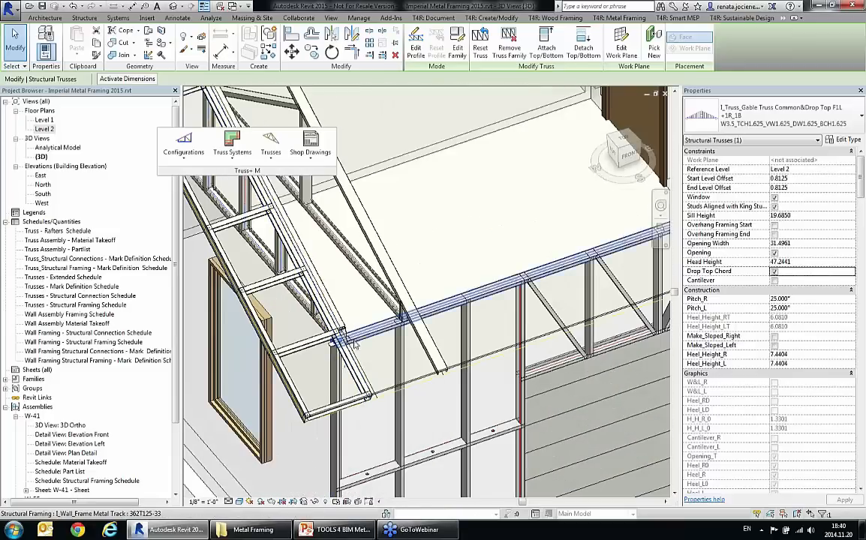
pyautogui.press('Escape')
pyautogui.scroll(-3, 351, 349)
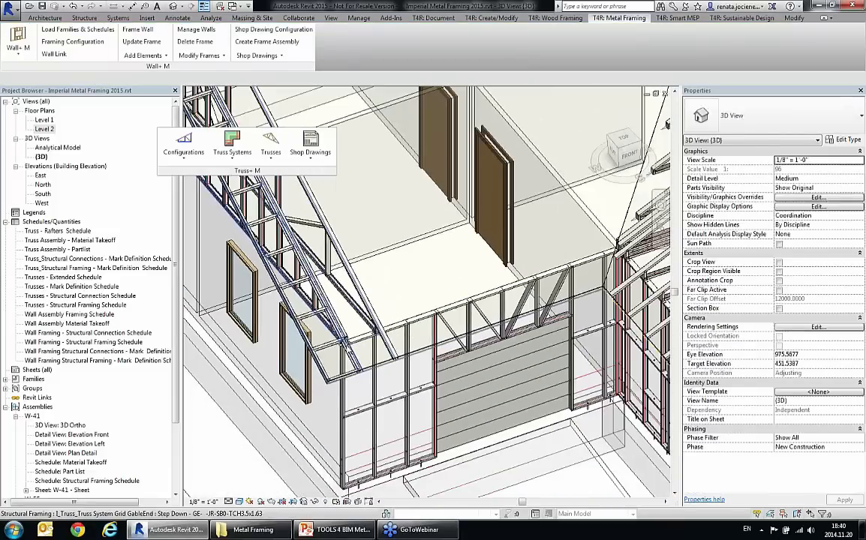
# Step: Start a truss system grid on the main roof and pick the opposite gable edge as its end slope roof line
pyautogui.scroll(-5, 300, 338)
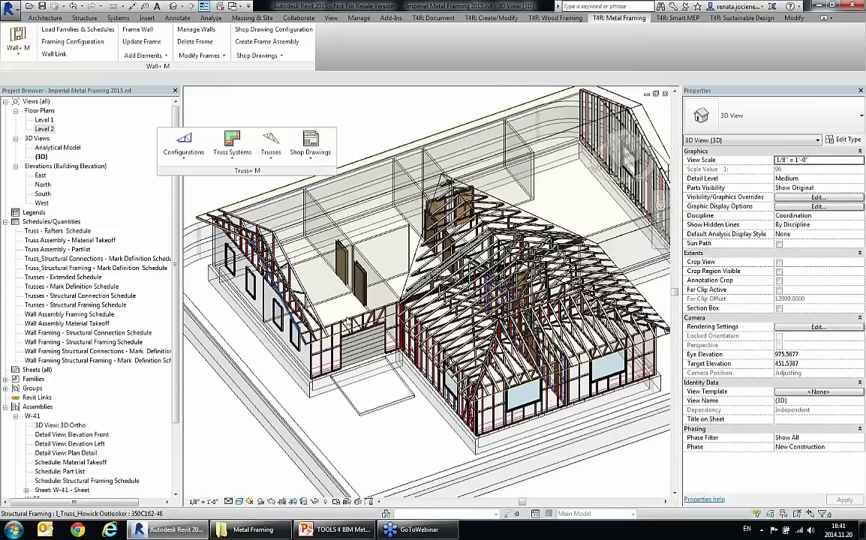
pyautogui.moveTo(300, 337); pyautogui.dragTo(293, 339, button='middle')
pyautogui.moveTo(668, 332); pyautogui.dragTo(439, 349, button='middle')
pyautogui.click(513, 311)
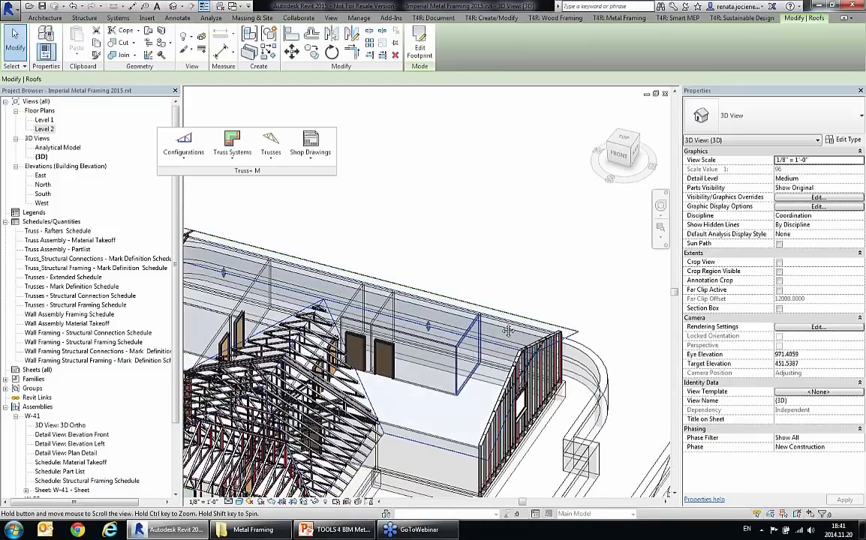
pyautogui.moveTo(492, 359); pyautogui.dragTo(535, 282, button='middle')
pyautogui.click(232, 144)
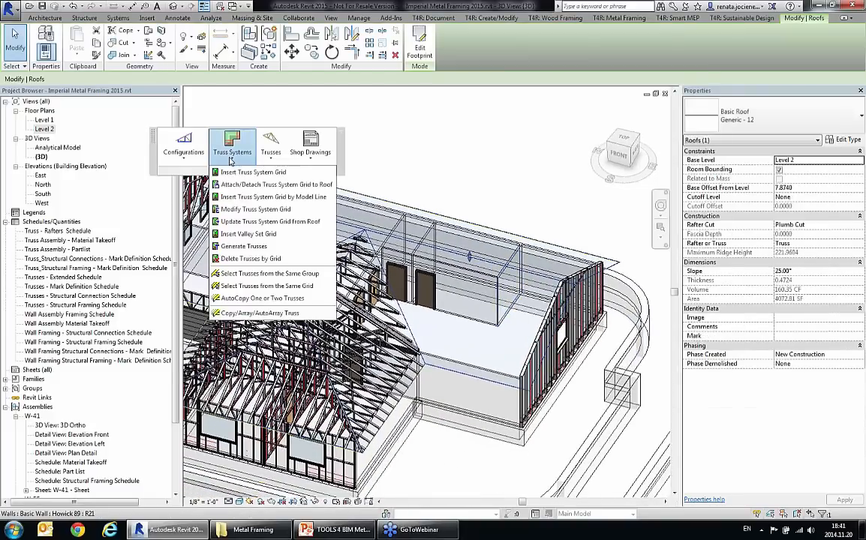
pyautogui.click(255, 184)
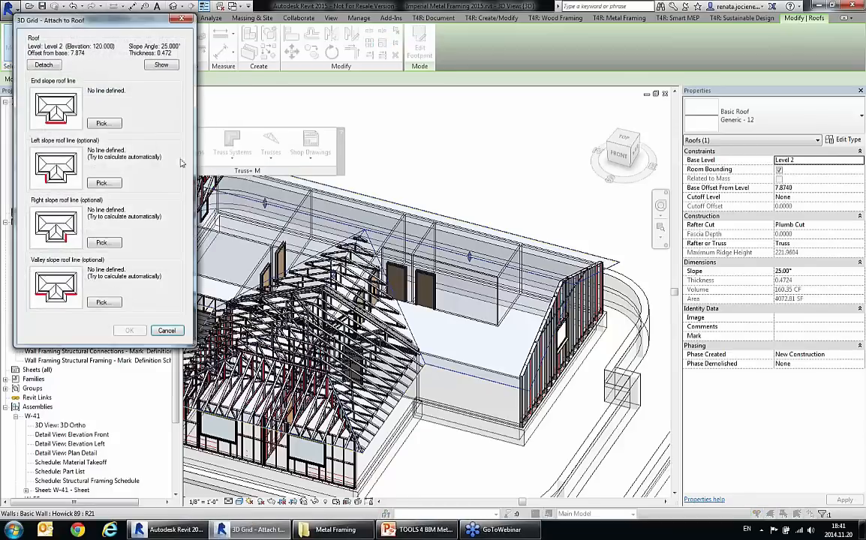
pyautogui.click(107, 127)
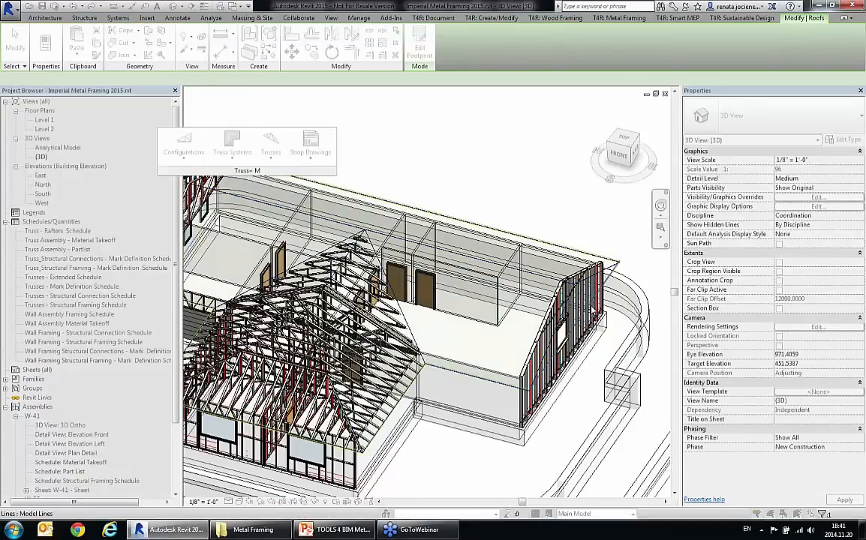
pyautogui.click(278, 210)
# Step: Define the opposite gable grid's left, right and valley slope roof lines from the main roof edges and accept the roof attachment
pyautogui.click(112, 184)
pyautogui.click(490, 383)
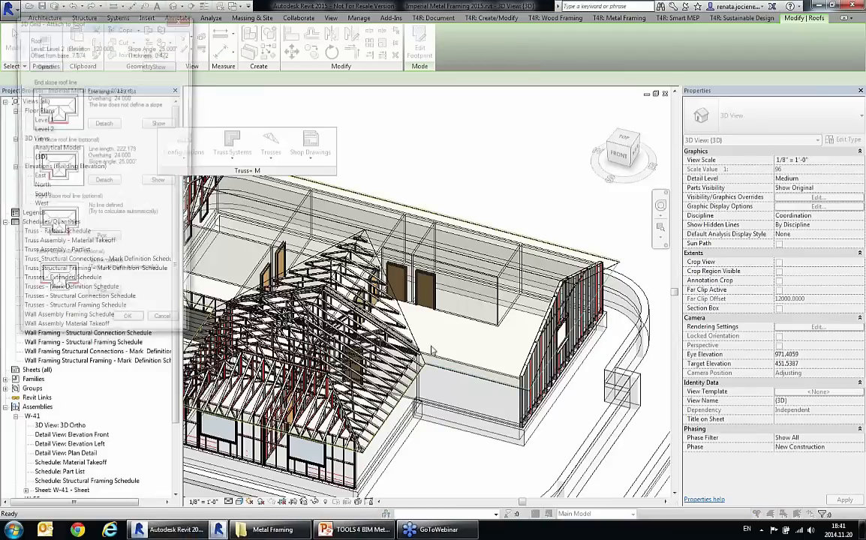
pyautogui.click(113, 246)
pyautogui.click(412, 197)
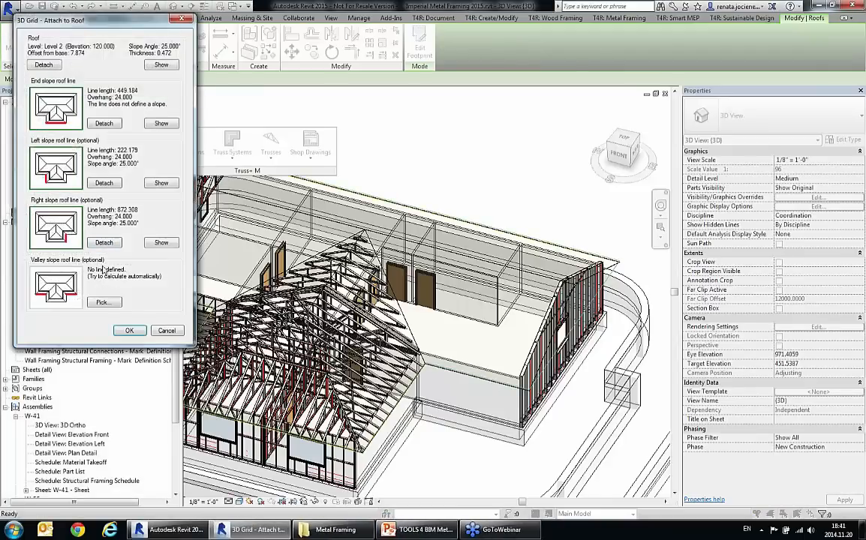
pyautogui.click(126, 308)
pyautogui.click(373, 345)
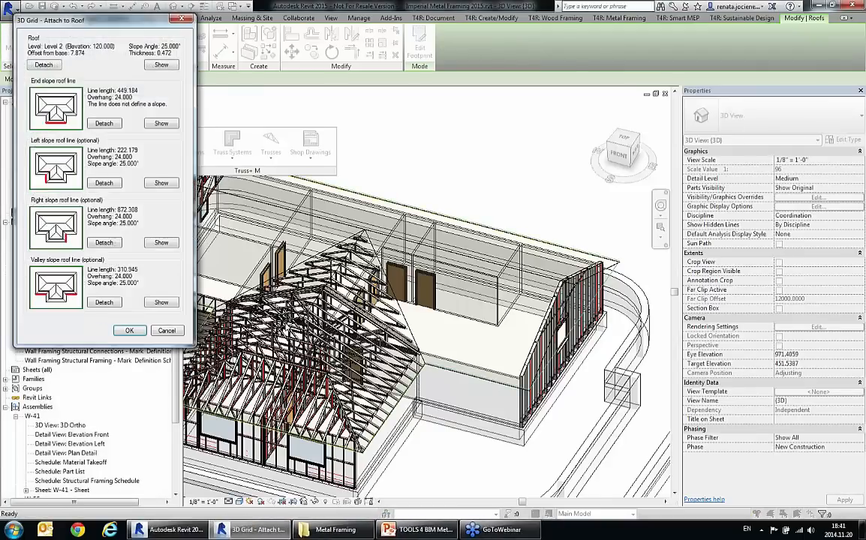
pyautogui.click(127, 331)
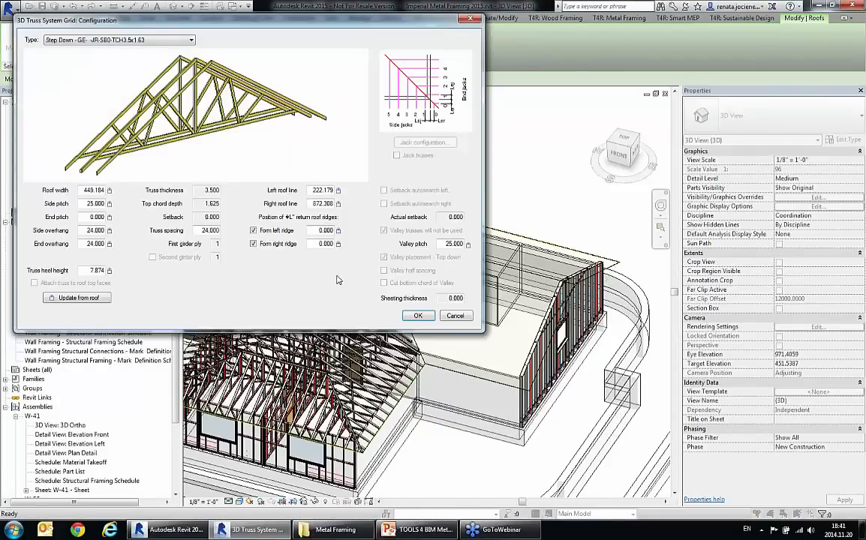
# Step: Use the grid type Step Down - GE- -JR-SB0-TCH3.5x1.63 and insert the grid at the main roof's opposite gable end
pyautogui.click(124, 42)
pyautogui.click(124, 45)
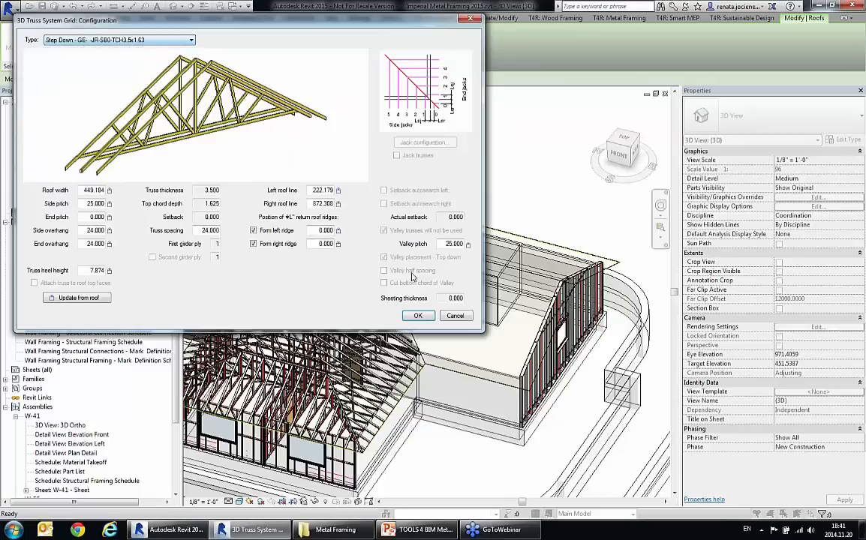
pyautogui.click(414, 315)
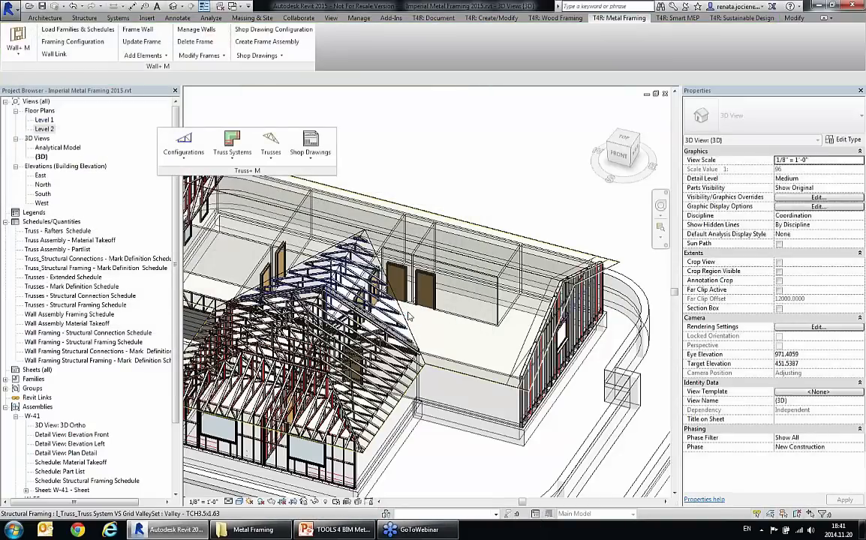
# Step: Generate the common trusses, Howick side rafters and dropped-top-chord gable end truss from the opposite gable end's grid
pyautogui.click(576, 285)
pyautogui.scroll(3, 555, 270)
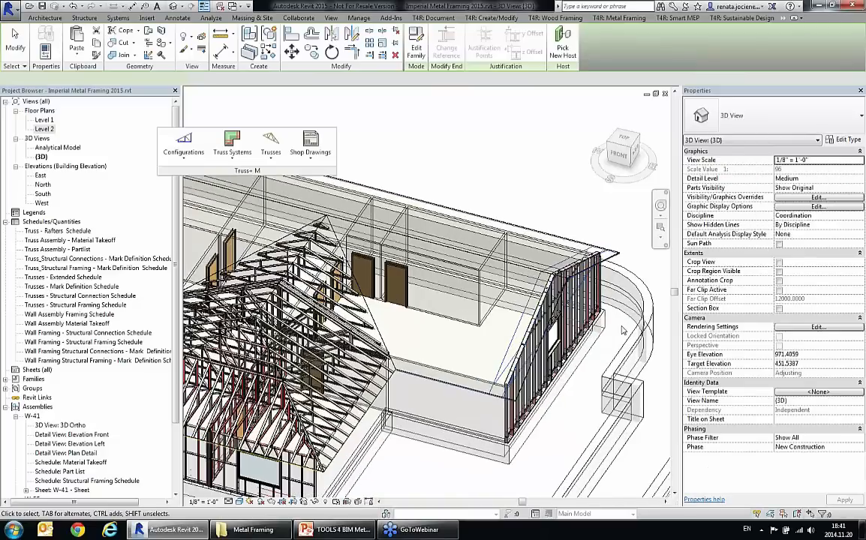
pyautogui.scroll(-4, 548, 258)
pyautogui.click(232, 142)
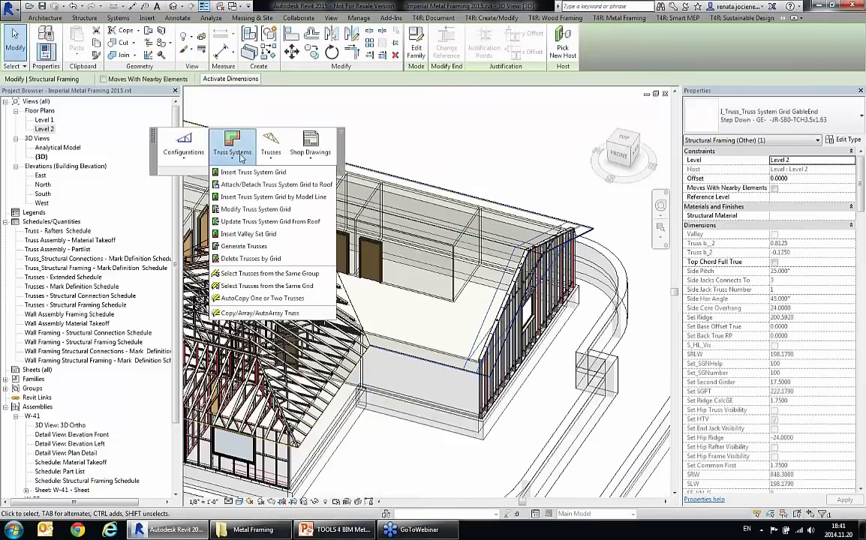
pyautogui.click(248, 246)
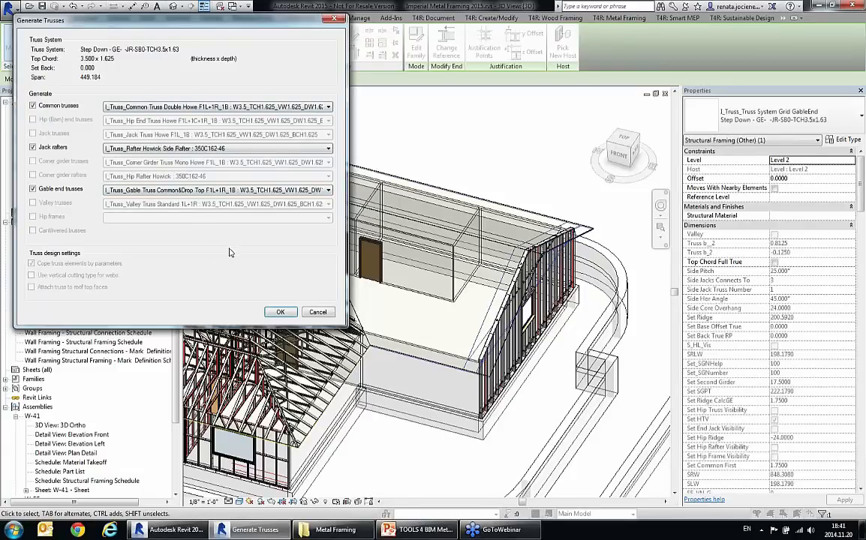
pyautogui.click(280, 312)
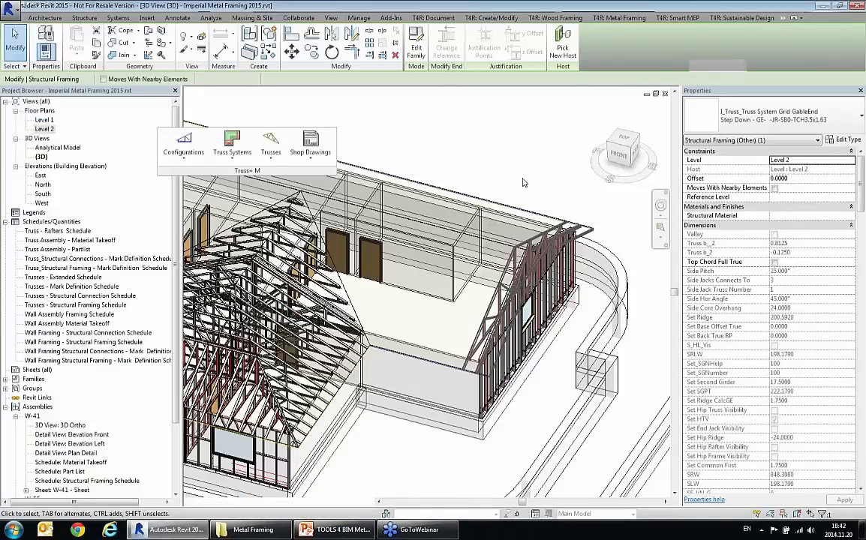
# Step: AutoCopy the two main roof common trusses between both gable ends at 24 spacing, with less spacing in the middle and Update from Roof enabled
pyautogui.scroll(-1, 544, 255)
pyautogui.keyDown('shift'); pyautogui.moveTo(417, 310); pyautogui.dragTo(518, 424, button='middle'); pyautogui.keyUp('shift')
pyautogui.scroll(1, 499, 435)
pyautogui.click(266, 318)
pyautogui.click(255, 324)
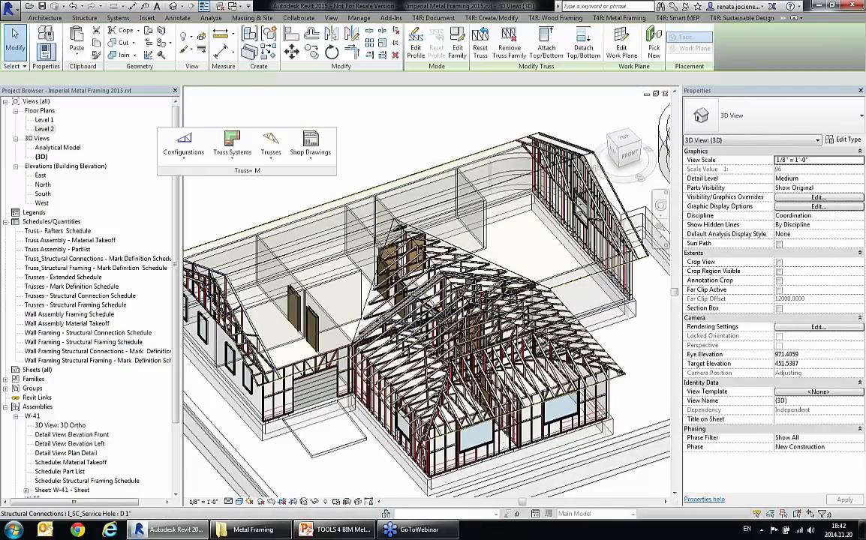
pyautogui.keyDown('ctrl'); pyautogui.click(476, 195); pyautogui.keyUp('ctrl')
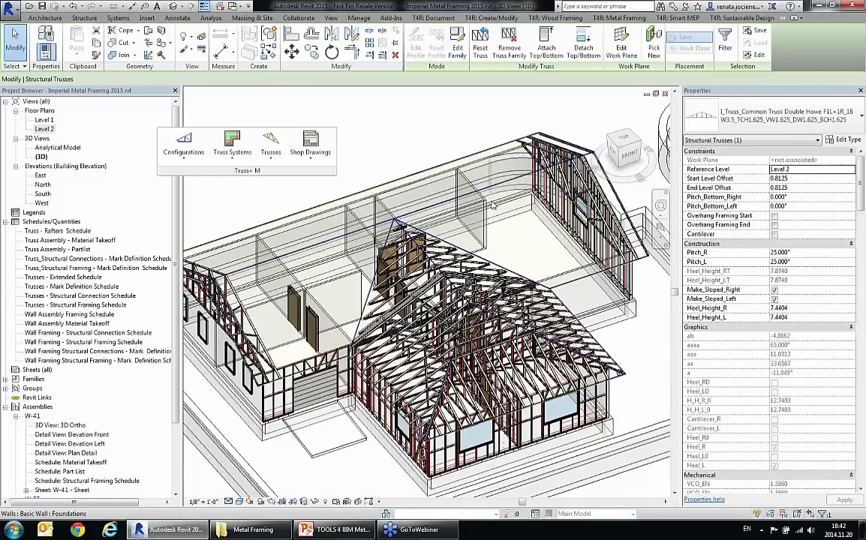
pyautogui.click(271, 146)
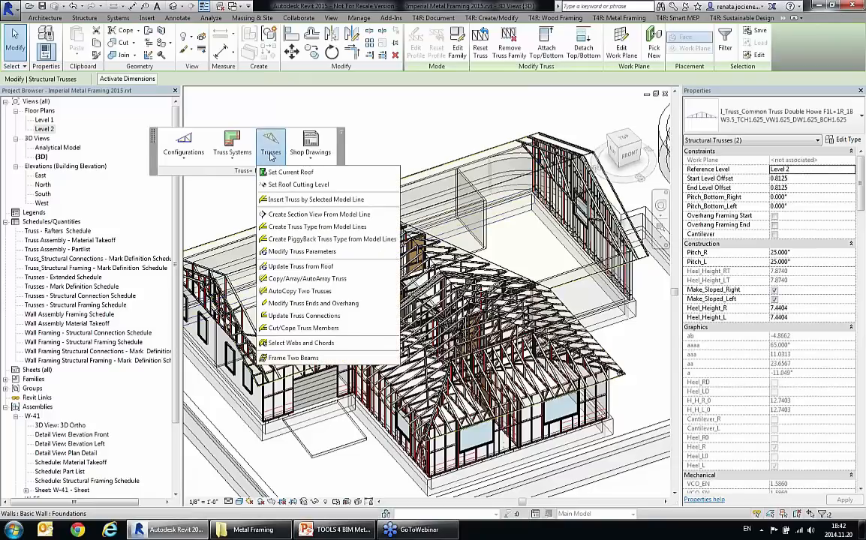
pyautogui.click(298, 292)
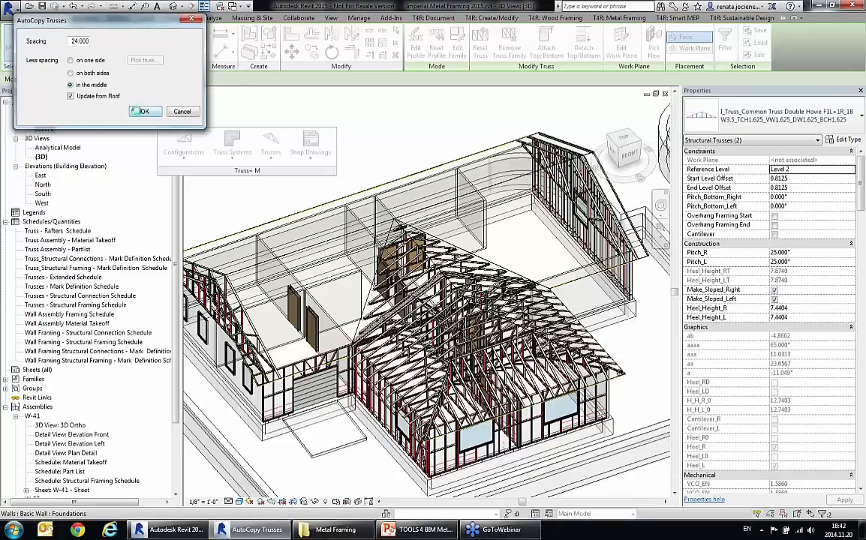
pyautogui.click(143, 112)
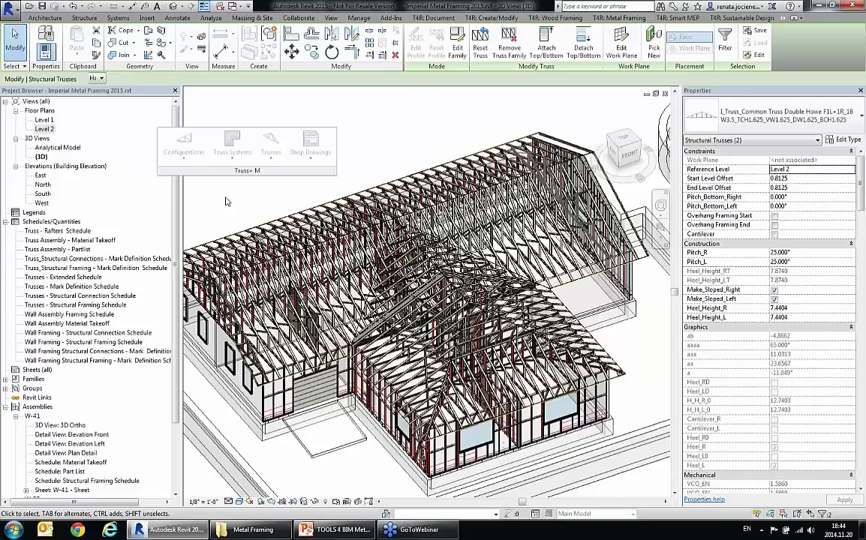
# Step: Examine the main roof's common truss where it meets the wing trusses at the inner wall corner
pyautogui.click(227, 202)
pyautogui.scroll(5, 339, 321)
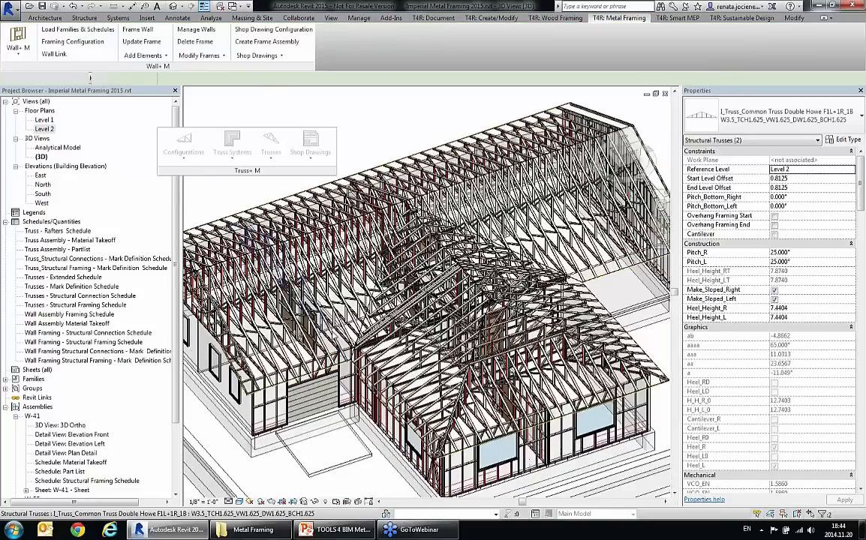
pyautogui.scroll(2, 352, 409)
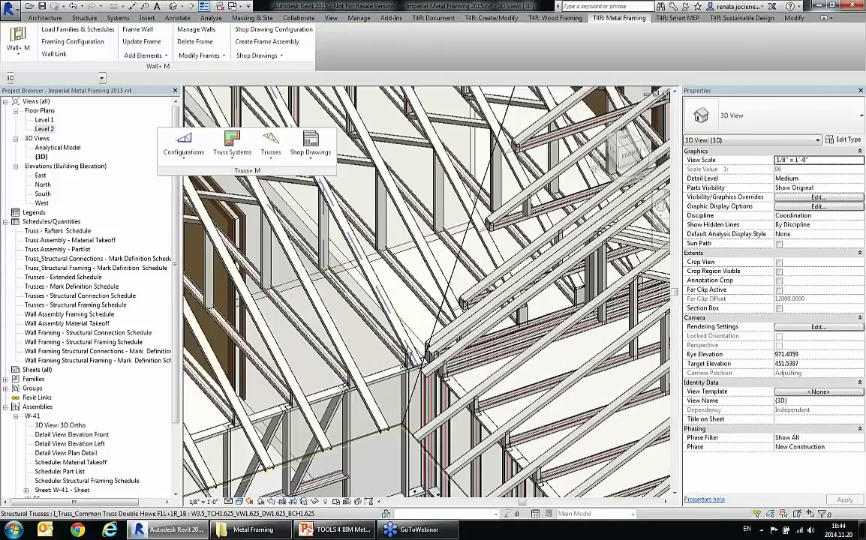
pyautogui.click(406, 355)
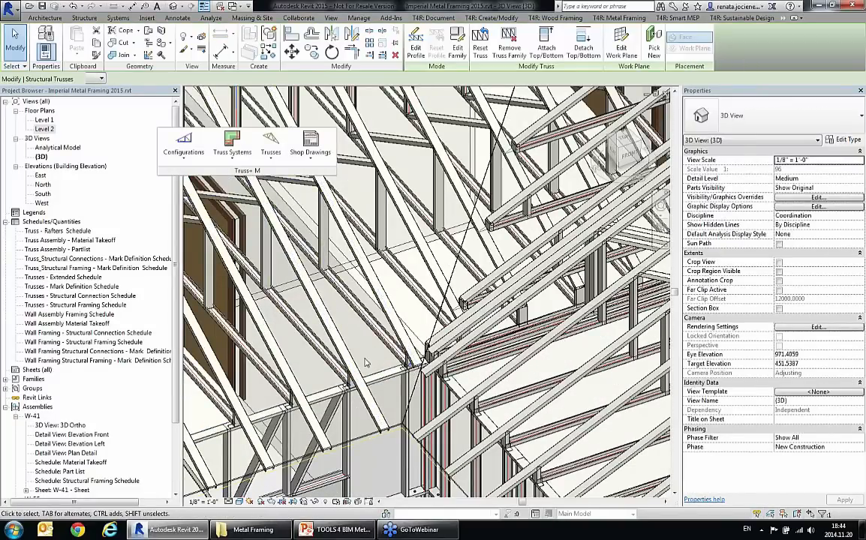
pyautogui.scroll(-3, 375, 365)
pyautogui.keyDown('shift'); pyautogui.moveTo(430, 376); pyautogui.dragTo(394, 361, button='middle'); pyautogui.keyUp('shift')
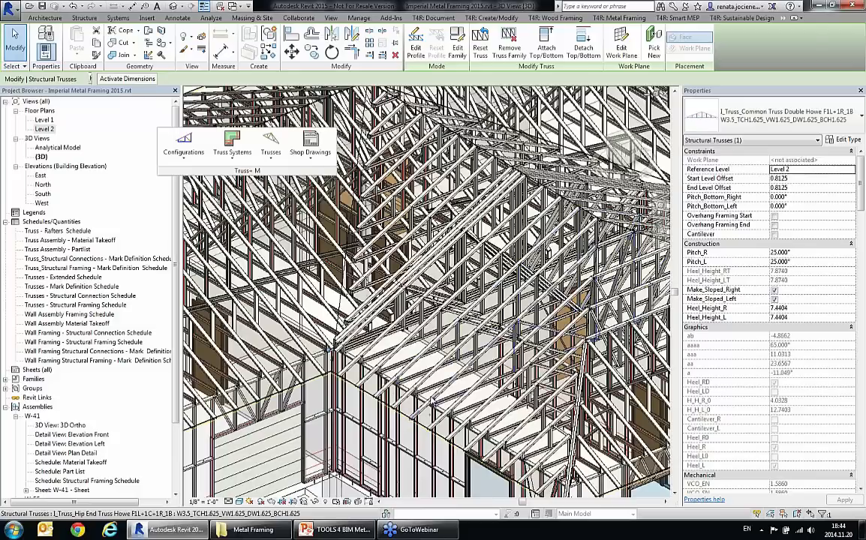
# Step: Change a wing common truss's ends to the boxed overhang type with separate vertical, height 24 and width 0, with overhangs set
pyautogui.scroll(1, 428, 411)
pyautogui.scroll(1, 408, 402)
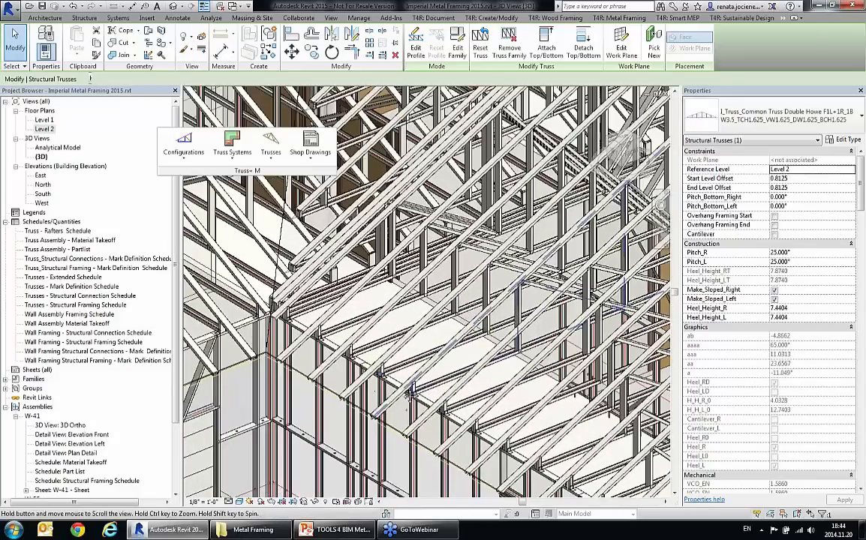
pyautogui.scroll(1, 409, 391)
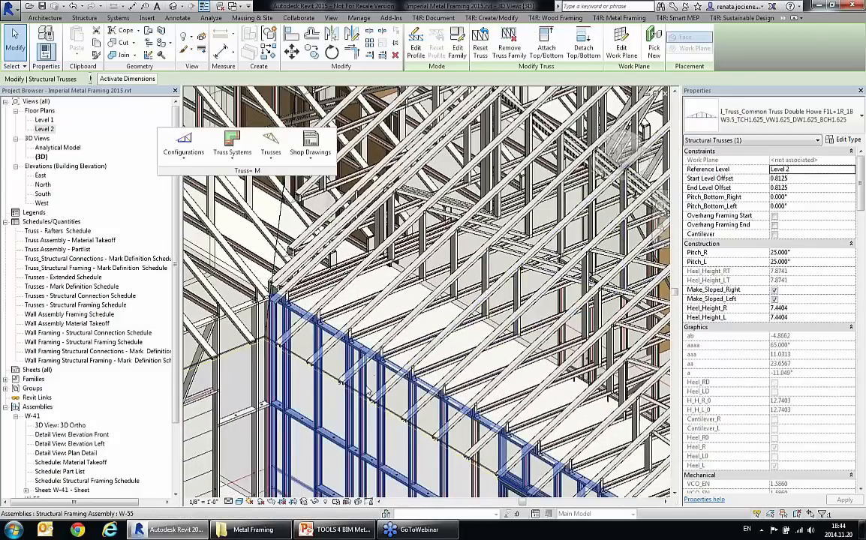
pyautogui.click(270, 147)
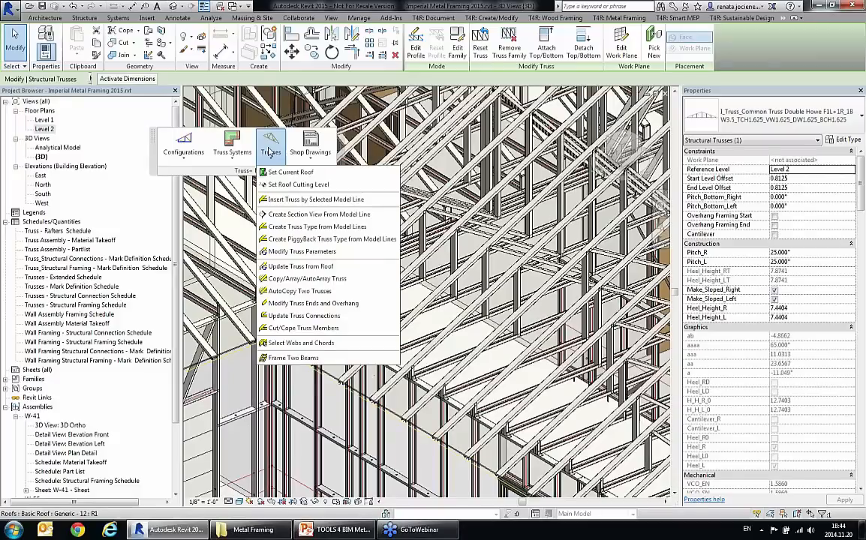
pyautogui.click(322, 304)
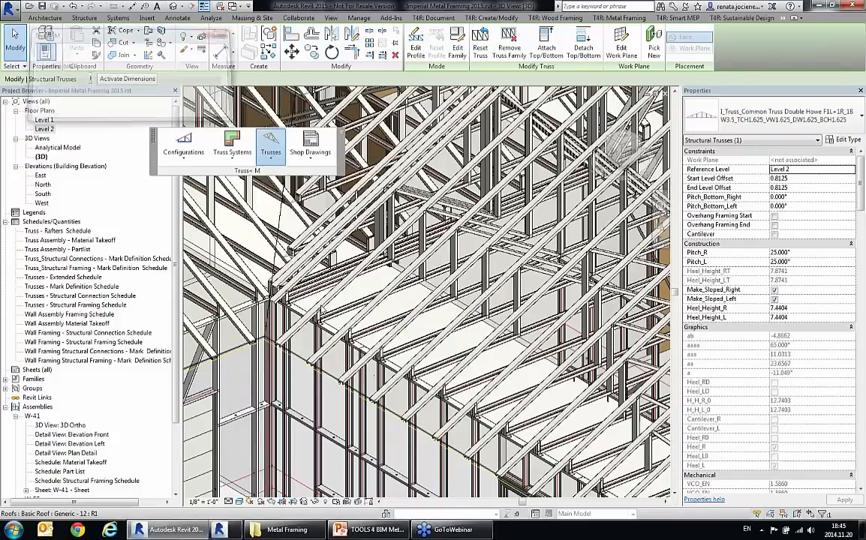
pyautogui.click(123, 94)
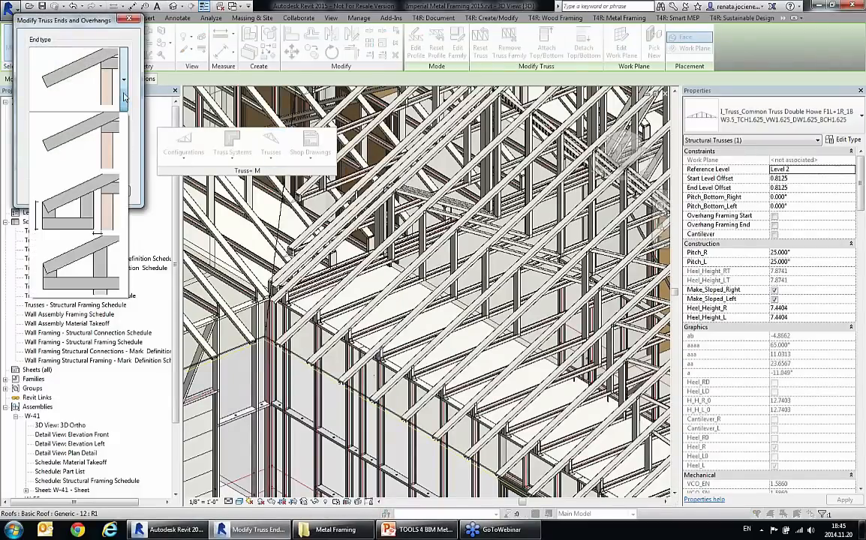
pyautogui.click(97, 193)
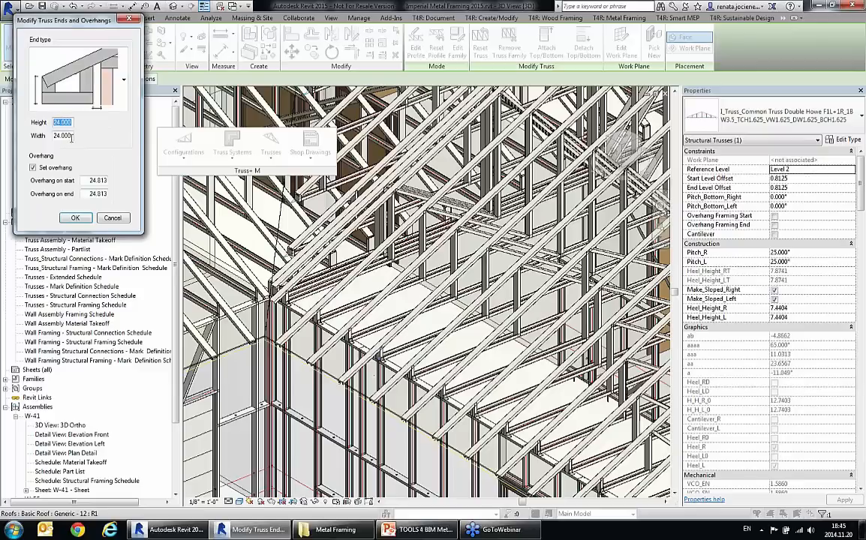
pyautogui.press('Tab')
pyautogui.write('0')
pyautogui.click(76, 218)
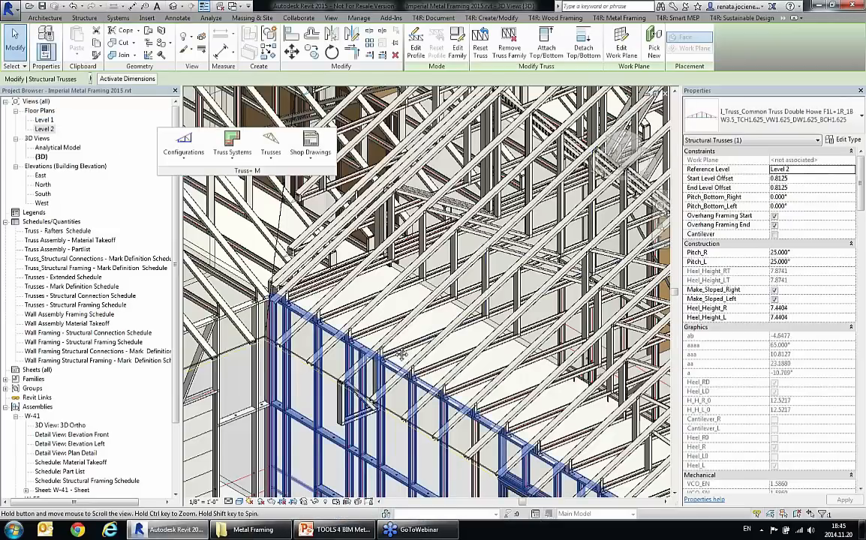
pyautogui.scroll(3, 337, 369)
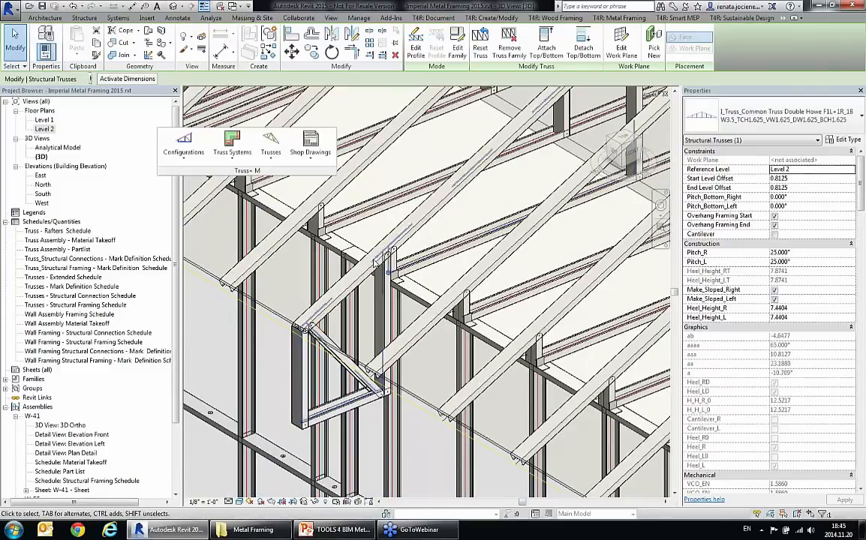
pyautogui.scroll(-3, 325, 382)
pyautogui.scroll(-1, 325, 382)
pyautogui.press('Escape')
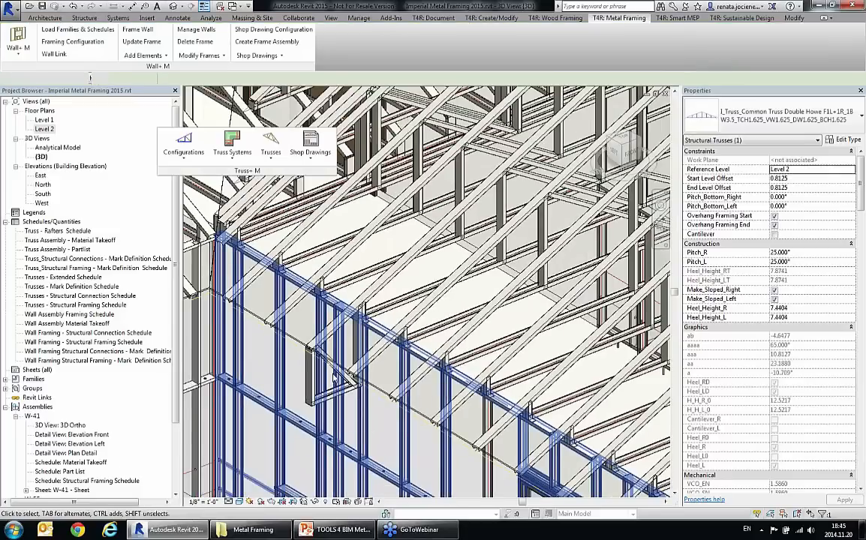
# Step: Start a truss system grid on the unframed house's roof and pick the gable edge as its end slope roof line
pyautogui.scroll(-2, 347, 402)
pyautogui.scroll(-4, 347, 402)
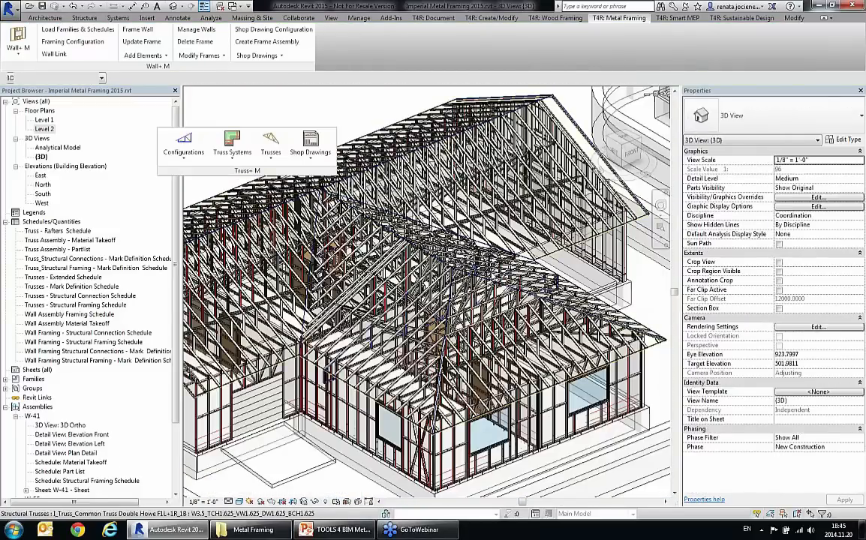
pyautogui.moveTo(426, 286); pyautogui.dragTo(267, 393, button='middle')
pyautogui.moveTo(509, 295)
pyautogui.mouseDown(button='middle')
pyautogui.moveTo(310, 377)
pyautogui.moveTo(309, 391)
pyautogui.mouseUp(button='middle')
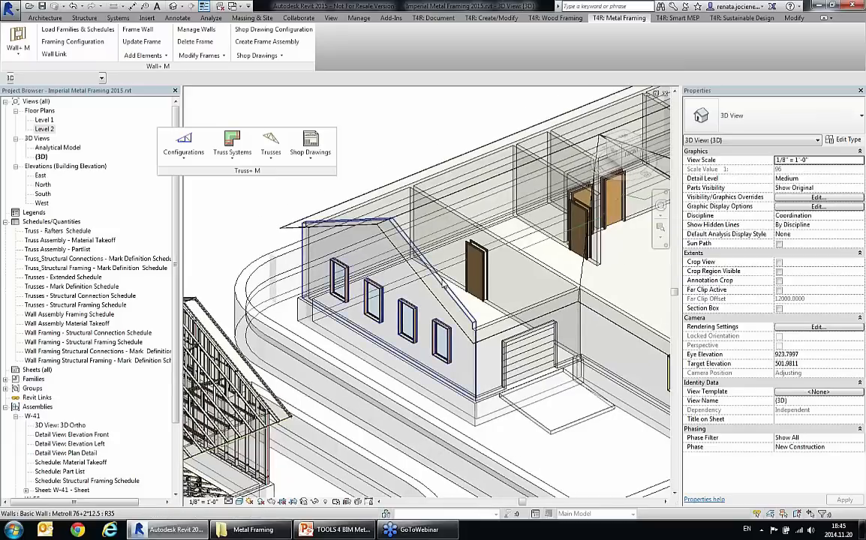
pyautogui.scroll(2, 444, 282)
pyautogui.click(424, 291)
pyautogui.scroll(-1, 392, 305)
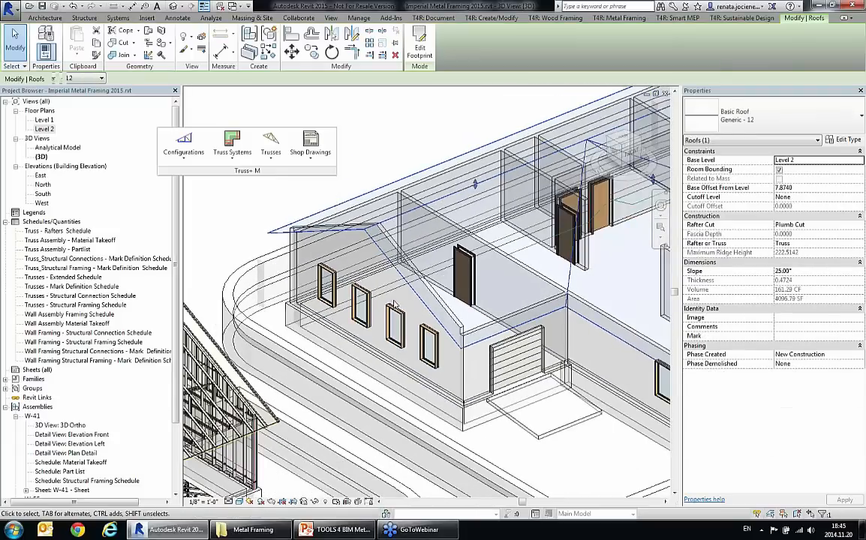
pyautogui.moveTo(393, 305); pyautogui.dragTo(384, 310, button='middle')
pyautogui.click(232, 156)
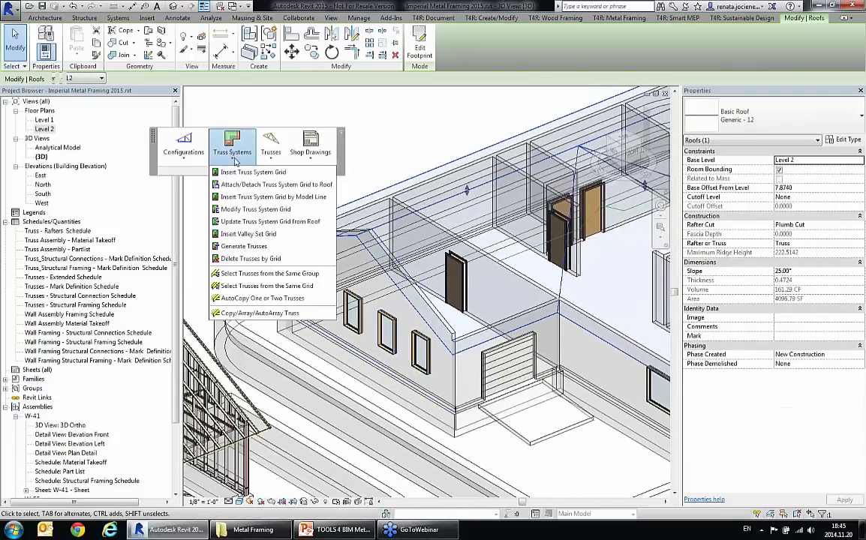
pyautogui.click(226, 129)
pyautogui.click(101, 126)
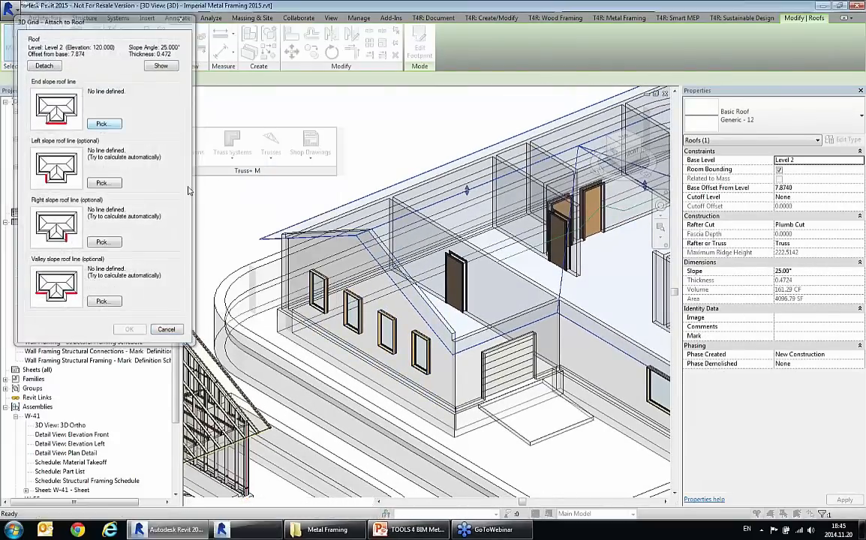
pyautogui.click(348, 291)
# Step: Define the unframed house grid's left, right and valley slope roof lines from the roof edges and accept the roof attachment
pyautogui.click(113, 187)
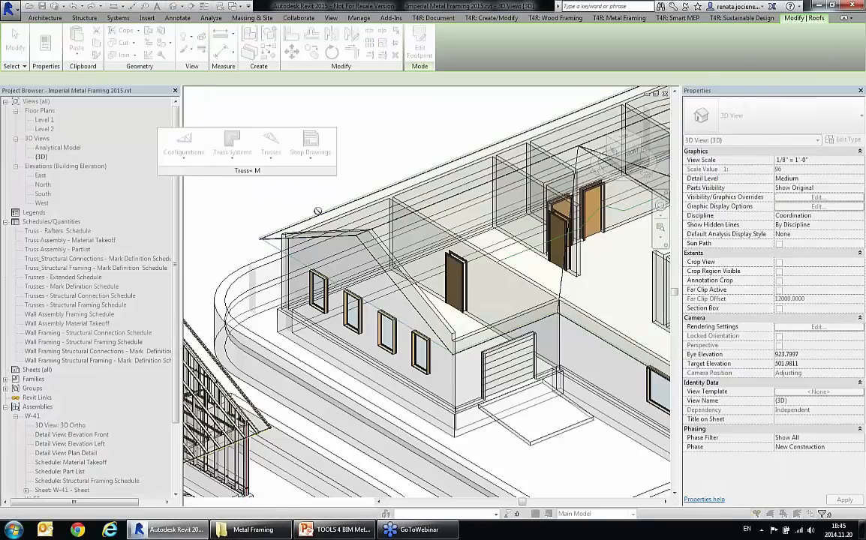
pyautogui.click(318, 213)
pyautogui.click(103, 244)
pyautogui.click(473, 341)
pyautogui.click(107, 304)
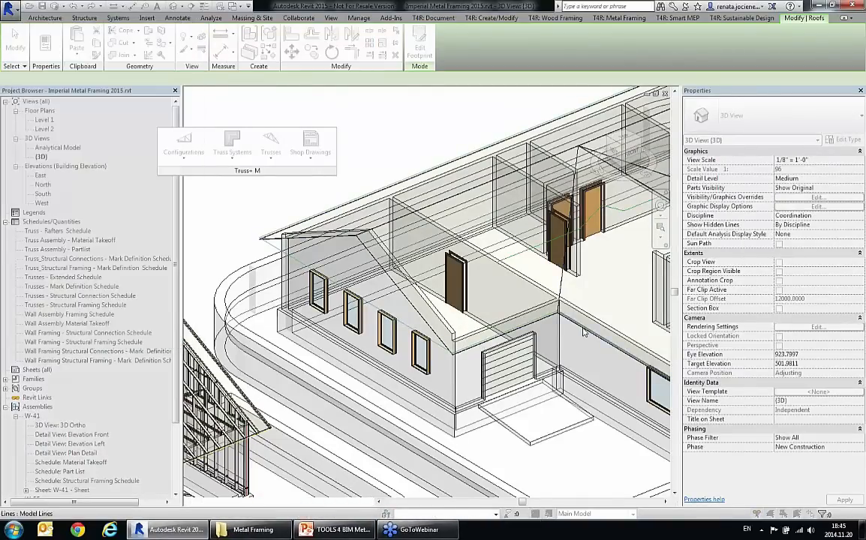
pyautogui.click(579, 332)
pyautogui.click(129, 331)
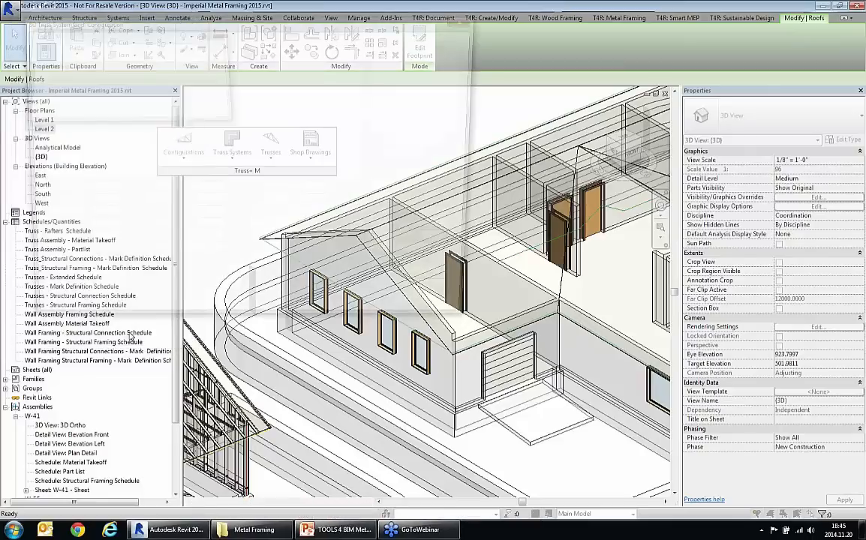
# Step: Use the grid type Step Down - GE- -JR-SB0-TCH1.75x3.5 and insert the grid at the unframed house's gable end
pyautogui.click(113, 40)
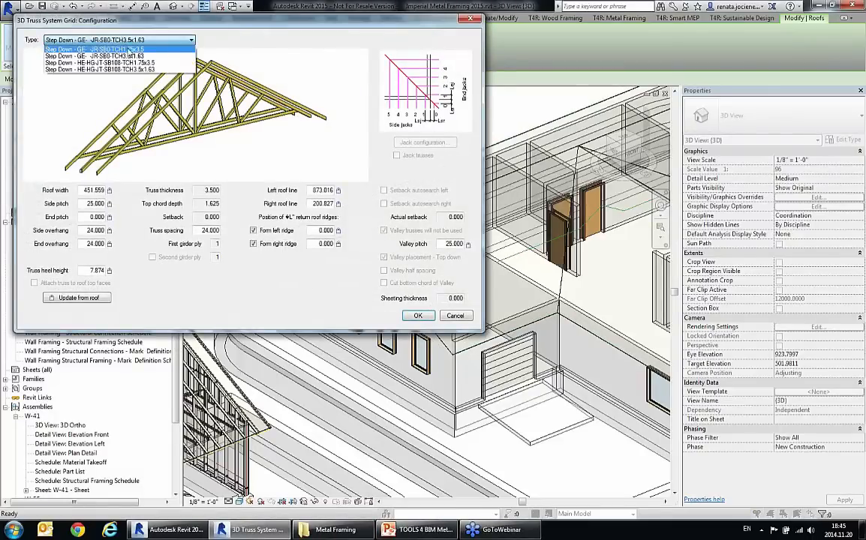
pyautogui.click(129, 54)
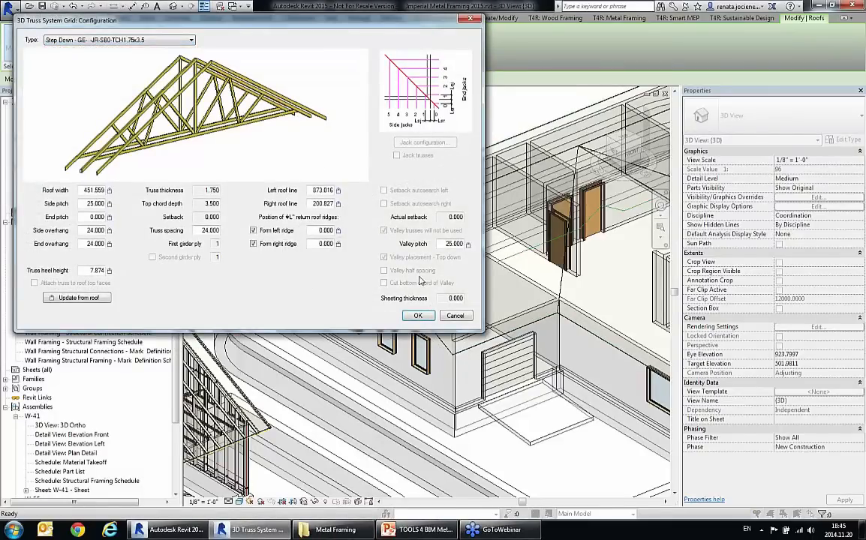
pyautogui.click(418, 316)
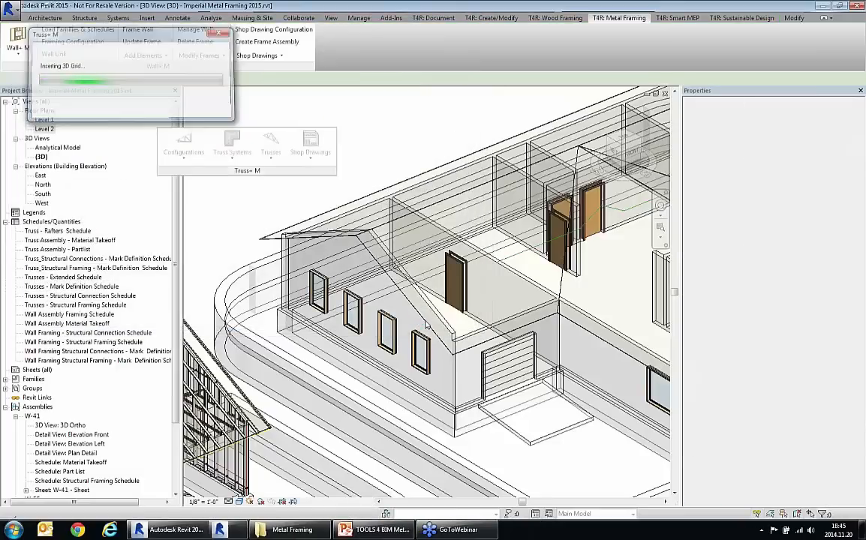
# Step: Generate trusses on the gable-end grid with Common Truss Double Howe F1L+1R_1B common trusses and Gable Truss Common&Drop Top F1L+1R_1B gable end trusses
pyautogui.click(404, 251)
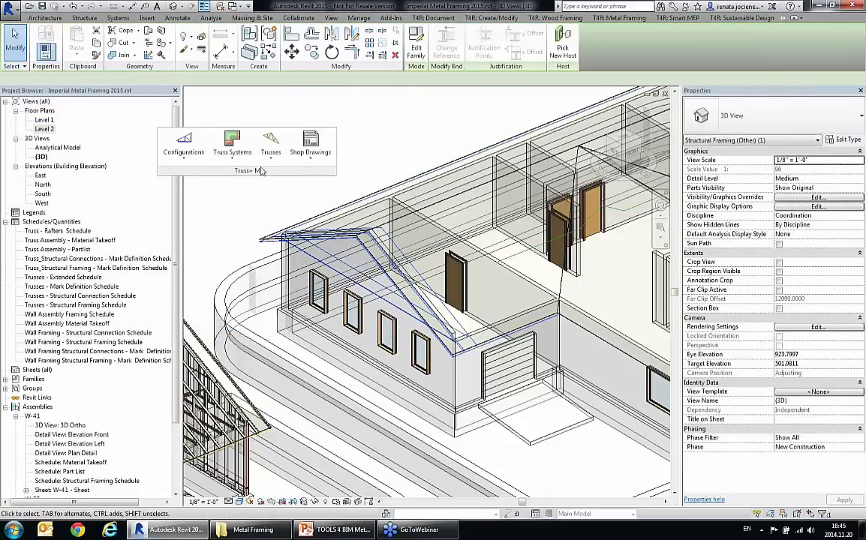
pyautogui.click(232, 144)
pyautogui.click(260, 247)
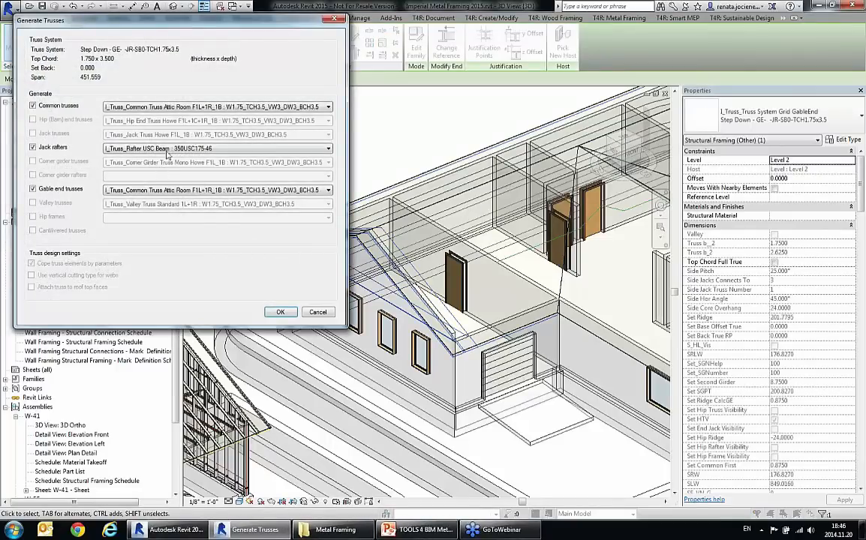
pyautogui.click(157, 106)
pyautogui.click(150, 114)
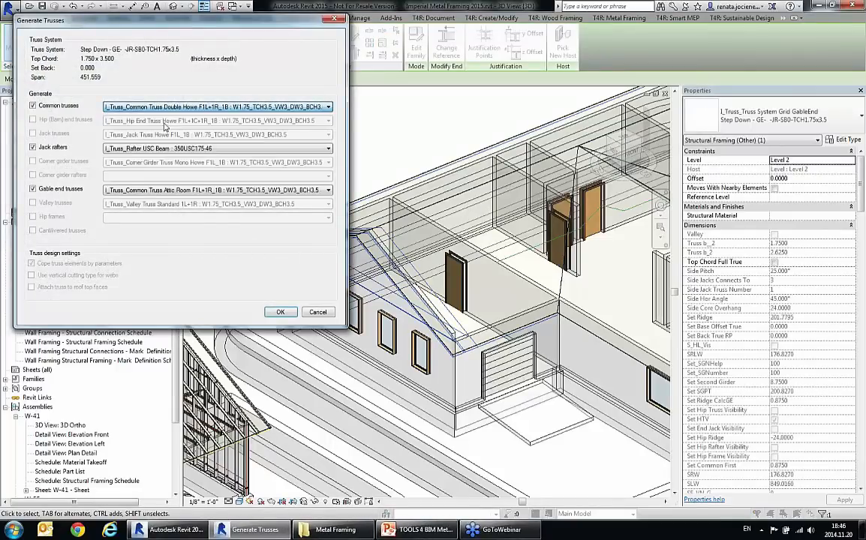
pyautogui.click(154, 193)
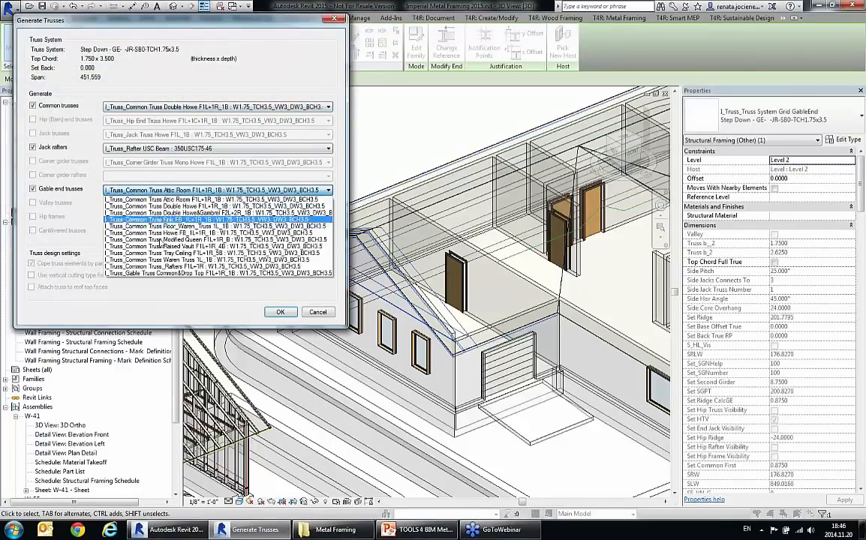
pyautogui.click(149, 251)
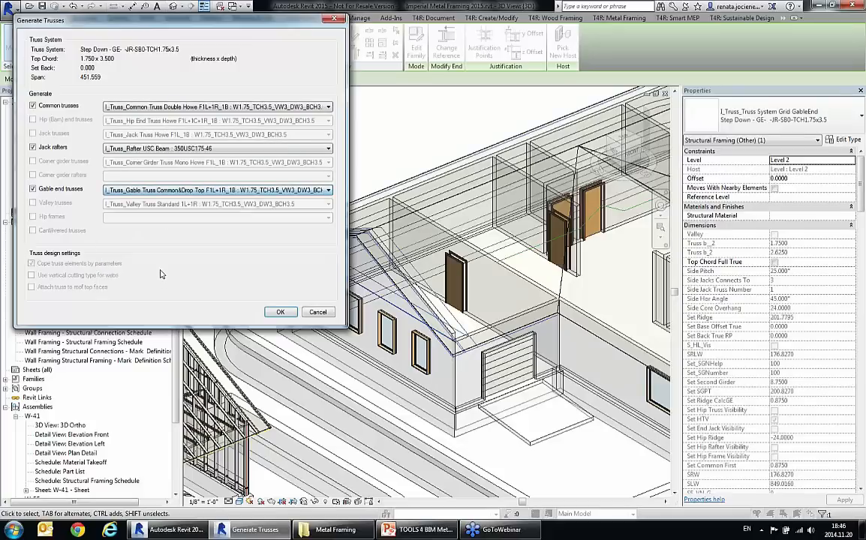
pyautogui.click(279, 312)
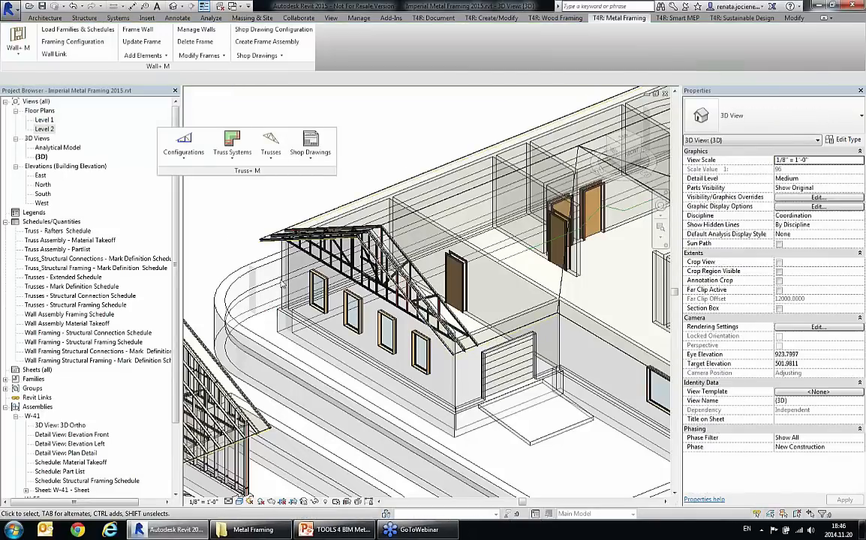
# Step: Select a common truss's top chord and examine the generated trusses' overhang ends, webs and web-to-bottom-chord joints
pyautogui.scroll(7, 466, 357)
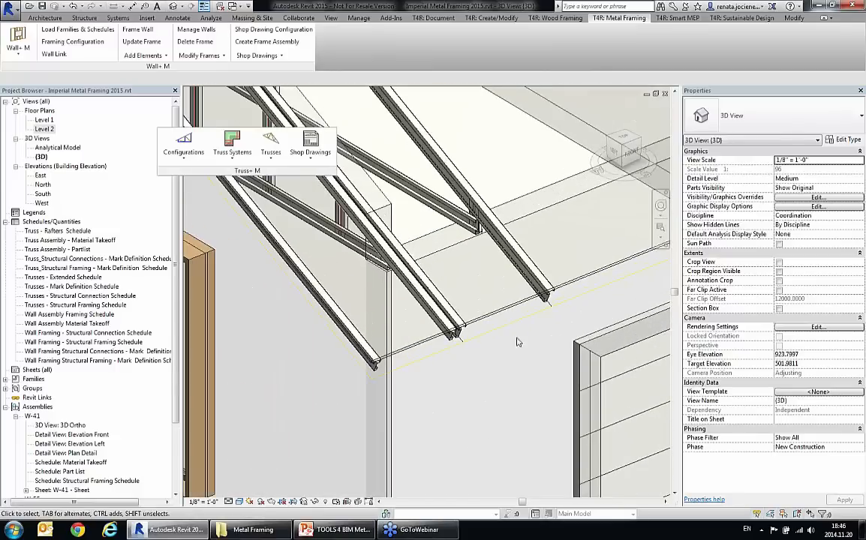
pyautogui.moveTo(527, 349); pyautogui.dragTo(463, 420, button='middle')
pyautogui.click(477, 341)
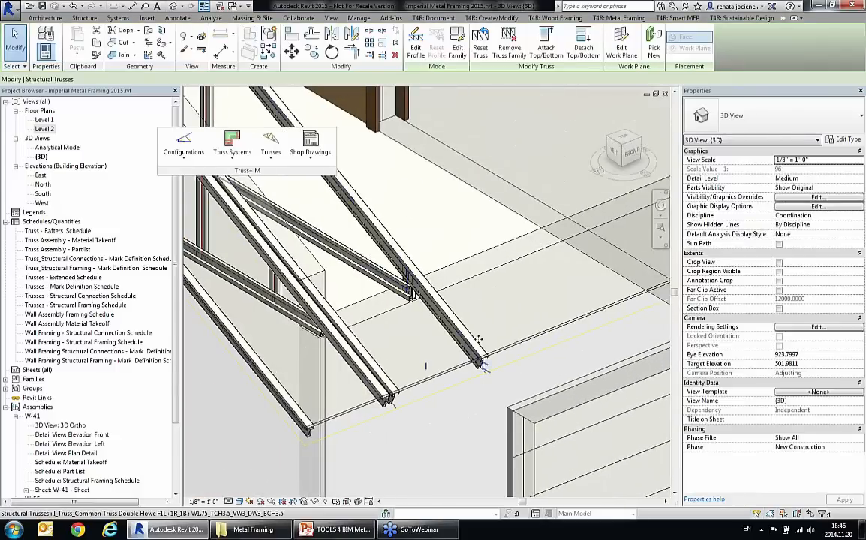
pyautogui.press('Tab')
pyautogui.click(475, 344)
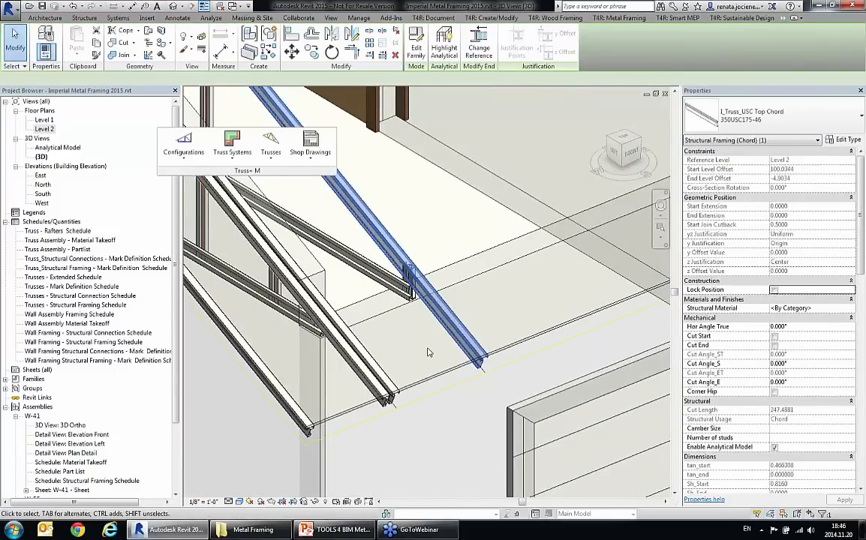
pyautogui.keyDown('shift'); pyautogui.moveTo(476, 343); pyautogui.dragTo(289, 409, button='middle'); pyautogui.keyUp('shift')
pyautogui.moveTo(427, 288); pyautogui.dragTo(381, 325, button='middle')
pyautogui.scroll(5, 461, 256)
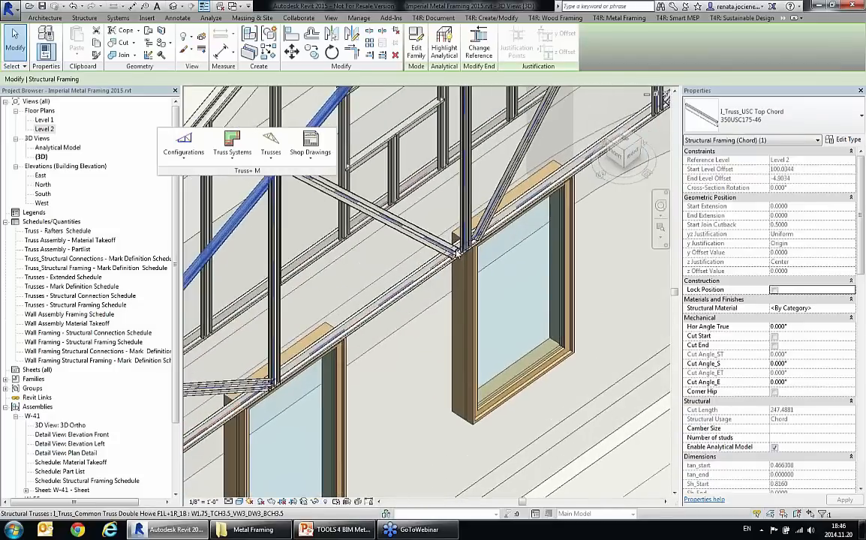
pyautogui.scroll(2, 468, 261)
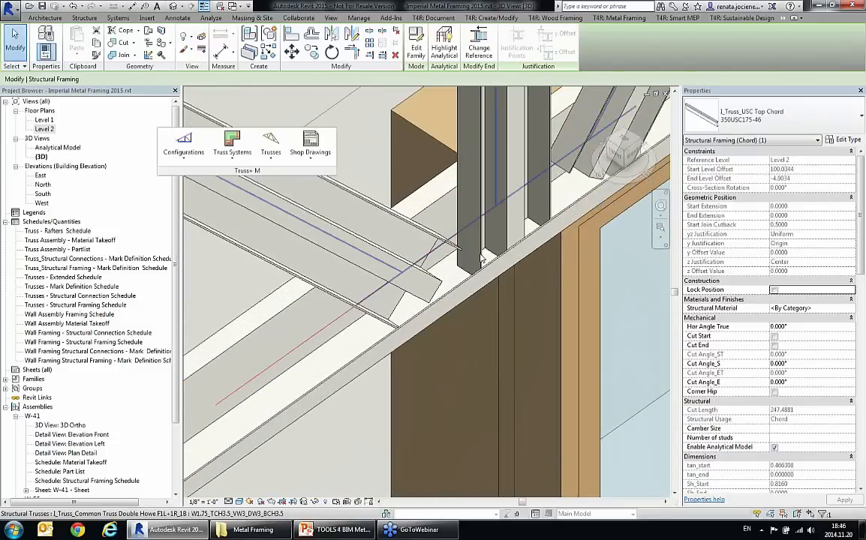
pyautogui.scroll(-3, 466, 225)
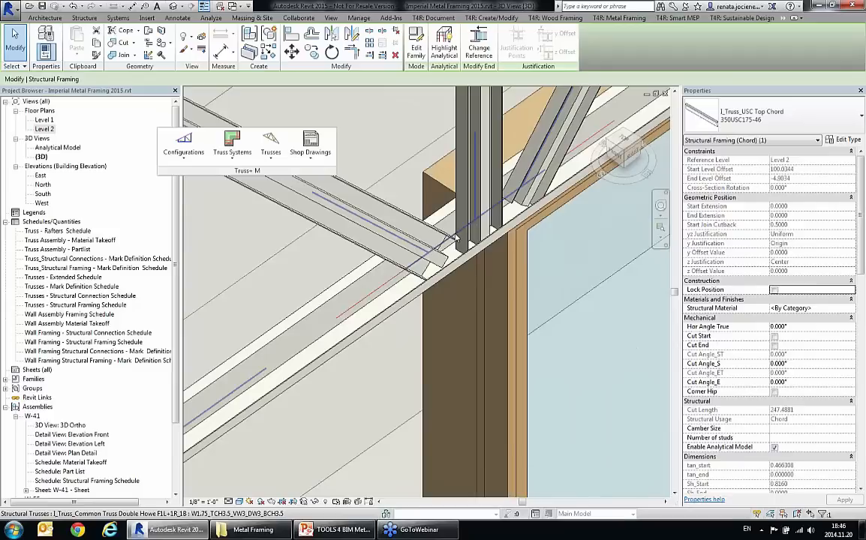
pyautogui.scroll(-5, 455, 230)
pyautogui.scroll(-3, 412, 301)
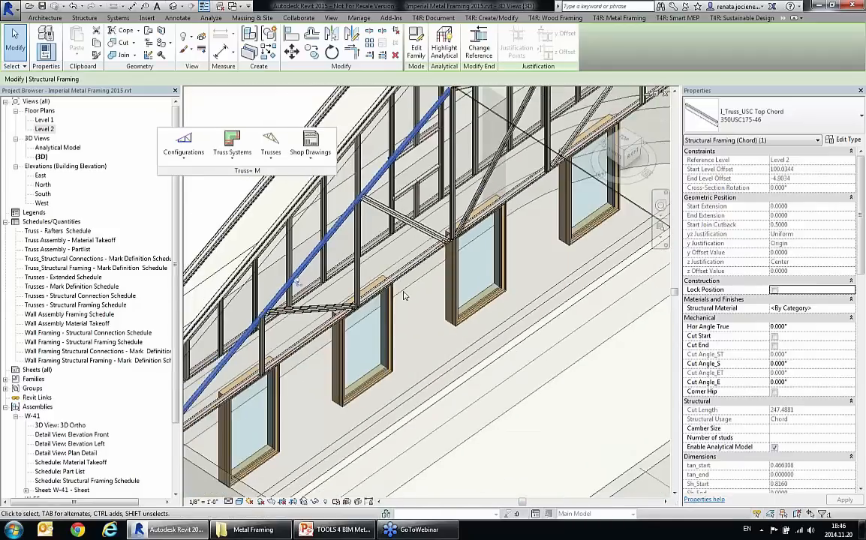
pyautogui.moveTo(410, 301); pyautogui.dragTo(478, 239, button='middle')
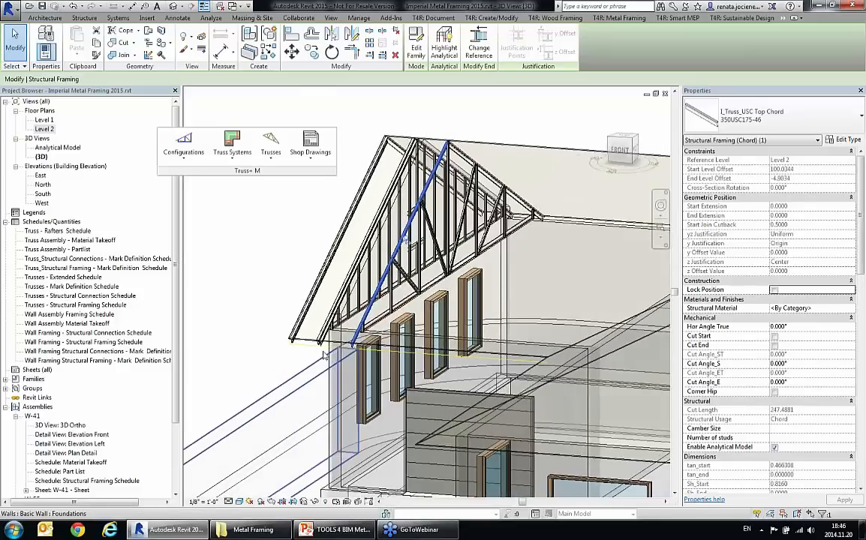
pyautogui.scroll(5, 325, 355)
pyautogui.scroll(4, 292, 321)
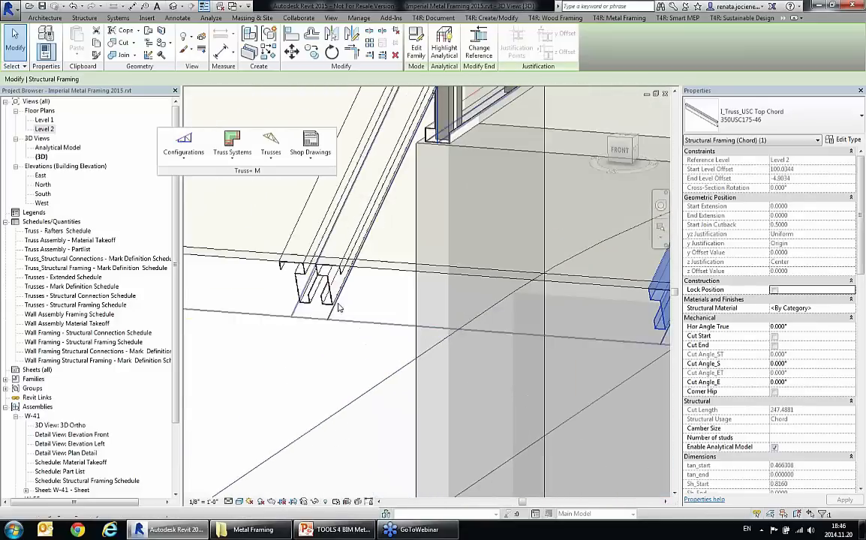
pyautogui.scroll(-6, 286, 334)
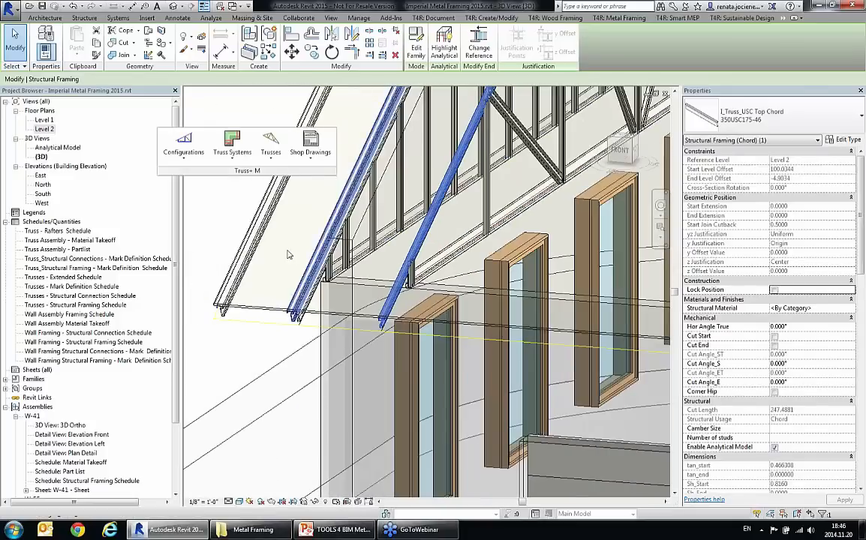
pyautogui.scroll(-3, 259, 304)
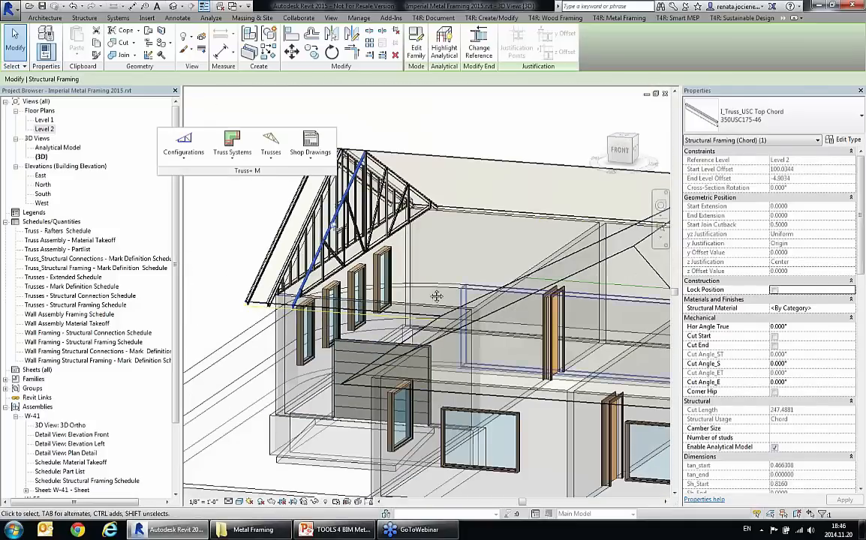
# Step: Select the four connected model lines forming a raised bottom chord profile inside the main house and create a truss type from them
pyautogui.keyDown('shift'); pyautogui.moveTo(439, 339); pyautogui.dragTo(467, 428, button='middle'); pyautogui.keyUp('shift')
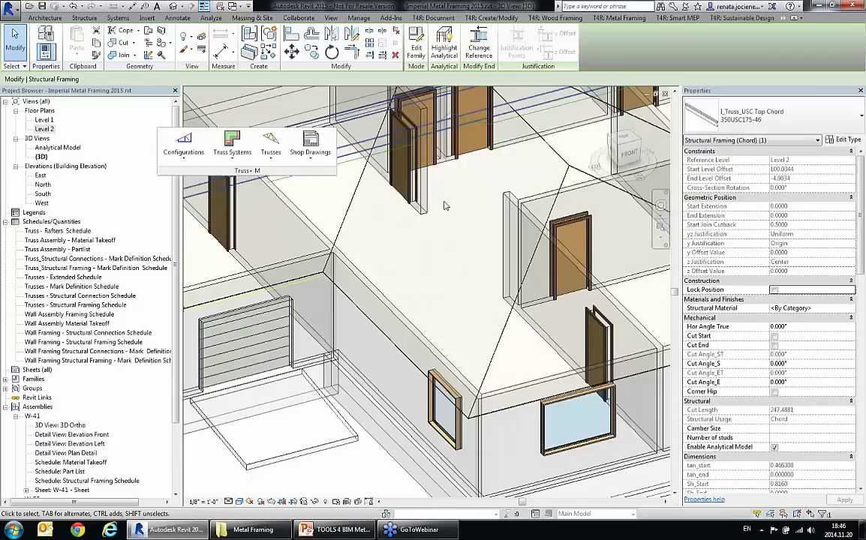
pyautogui.moveTo(444, 207); pyautogui.dragTo(497, 356, button='middle')
pyautogui.click(443, 317)
pyautogui.click(375, 249)
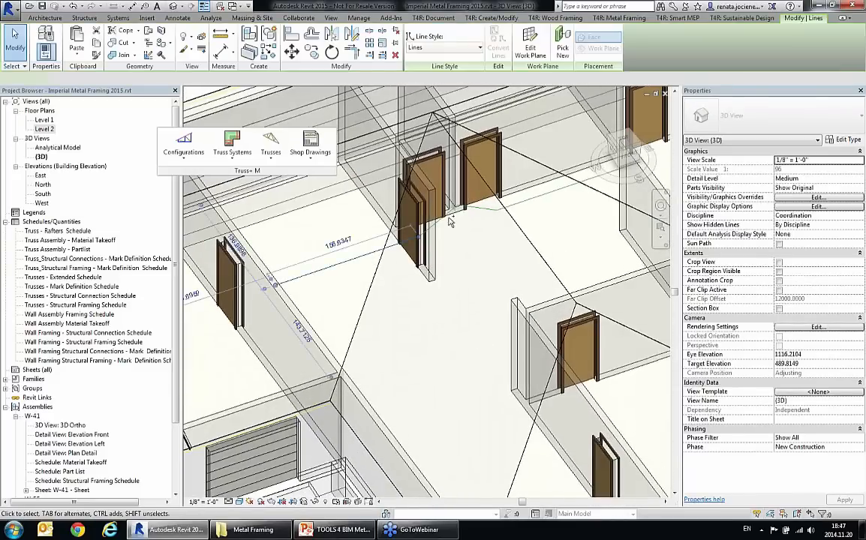
pyautogui.keyDown('ctrl'); pyautogui.click(476, 211); pyautogui.keyUp('ctrl')
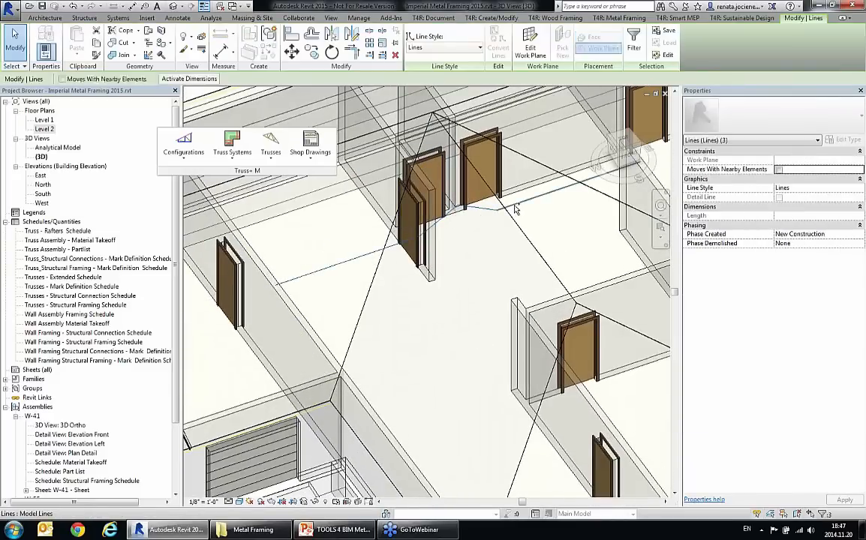
pyautogui.keyDown('ctrl'); pyautogui.click(515, 206); pyautogui.keyUp('ctrl')
pyautogui.moveTo(479, 287)
pyautogui.keyDown('shift'); pyautogui.mouseDown(button='middle')
pyautogui.moveTo(503, 248)
pyautogui.moveTo(526, 237)
pyautogui.moveTo(577, 181)
pyautogui.moveTo(518, 171)
pyautogui.moveTo(450, 242)
pyautogui.moveTo(499, 274)
pyautogui.moveTo(491, 269)
pyautogui.moveTo(471, 295)
pyautogui.mouseUp(button='middle'); pyautogui.keyUp('shift')
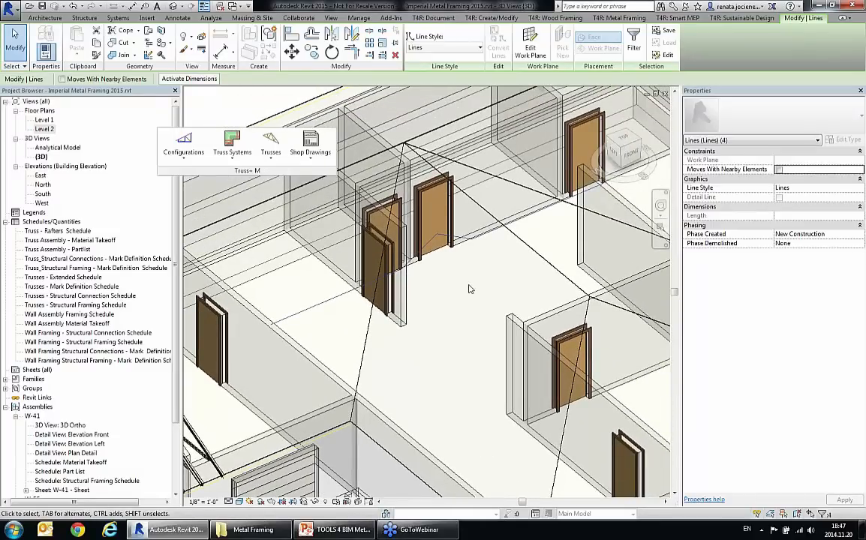
pyautogui.click(270, 144)
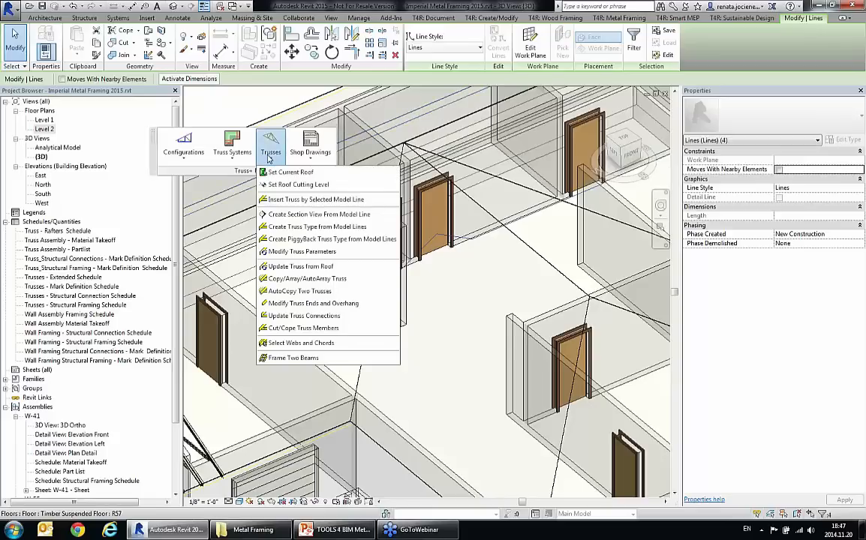
pyautogui.click(307, 228)
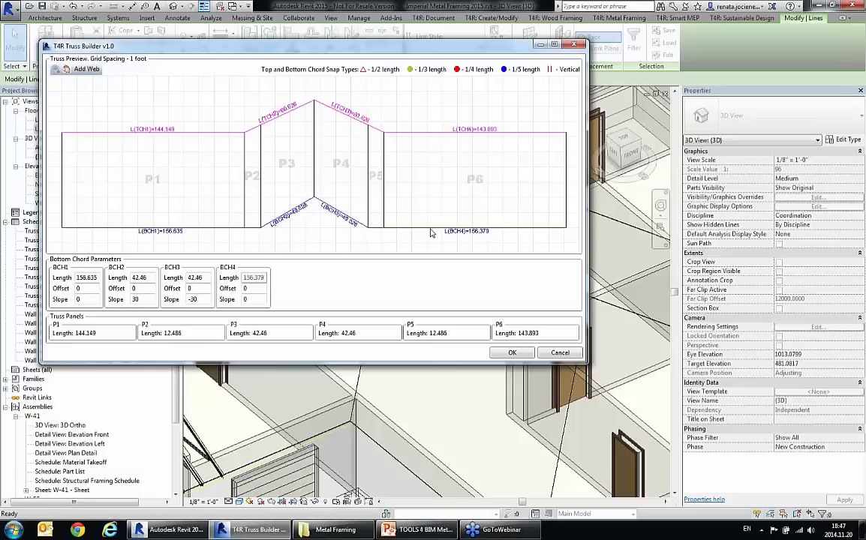
# Step: Add diagonal webs in truss panels P3 and P4, and a mid-length vertical web with two diagonals in panel P1
pyautogui.click(86, 70)
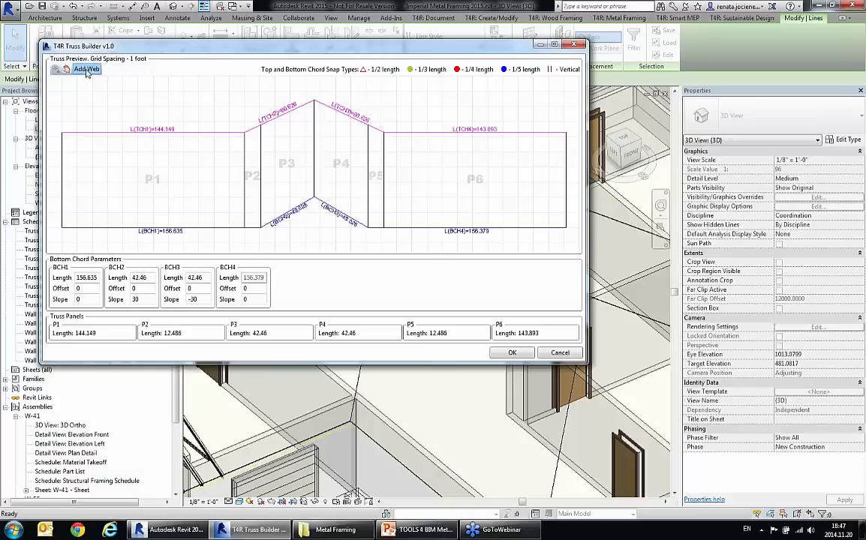
pyautogui.click(314, 198)
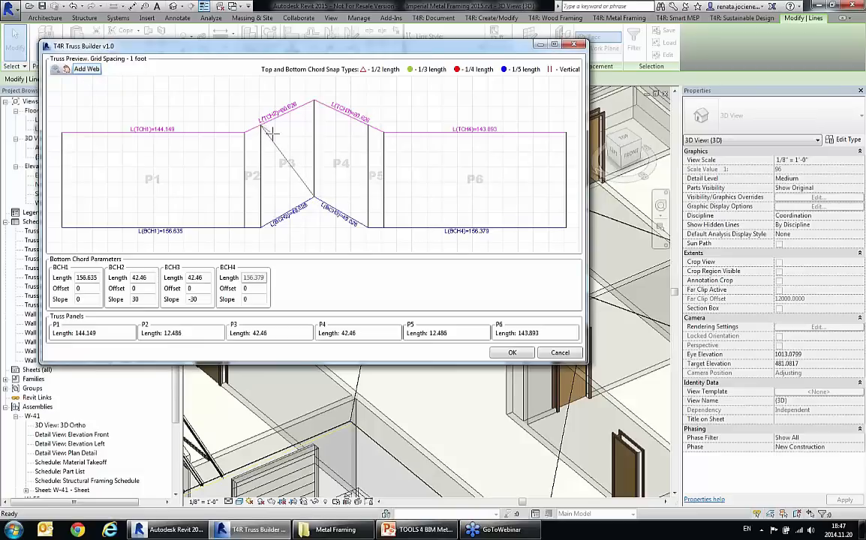
pyautogui.click(314, 197)
pyautogui.click(153, 227)
pyautogui.click(153, 132)
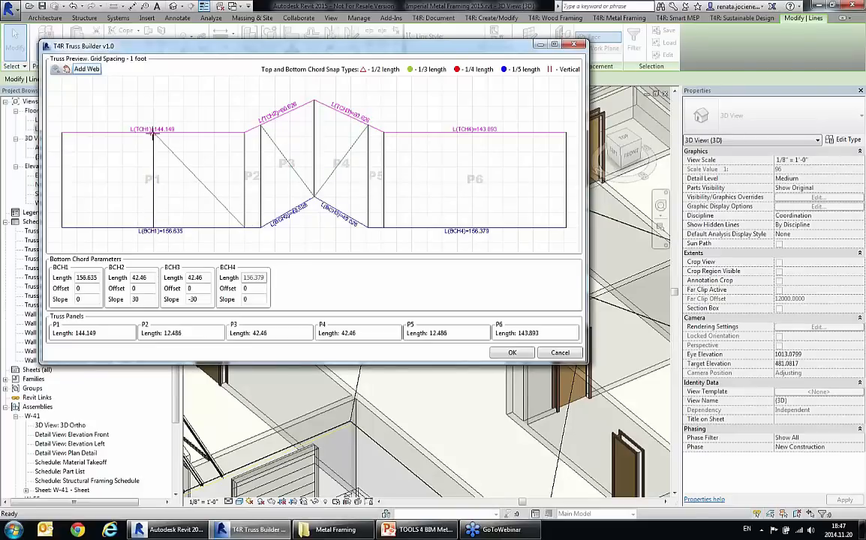
pyautogui.click(153, 227)
# Step: Add a mid-length vertical web in truss panel P6 with one diagonal web in each half of the panel
pyautogui.click(474, 227)
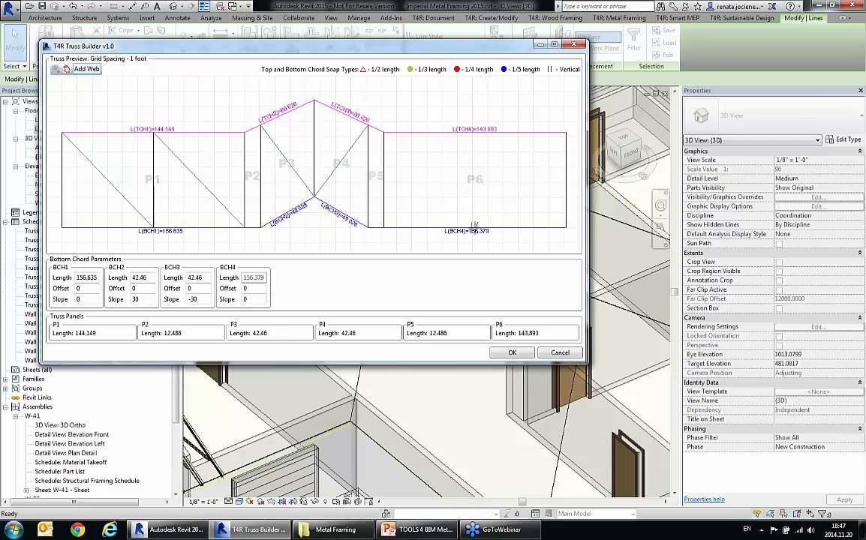
pyautogui.click(473, 133)
pyautogui.click(383, 227)
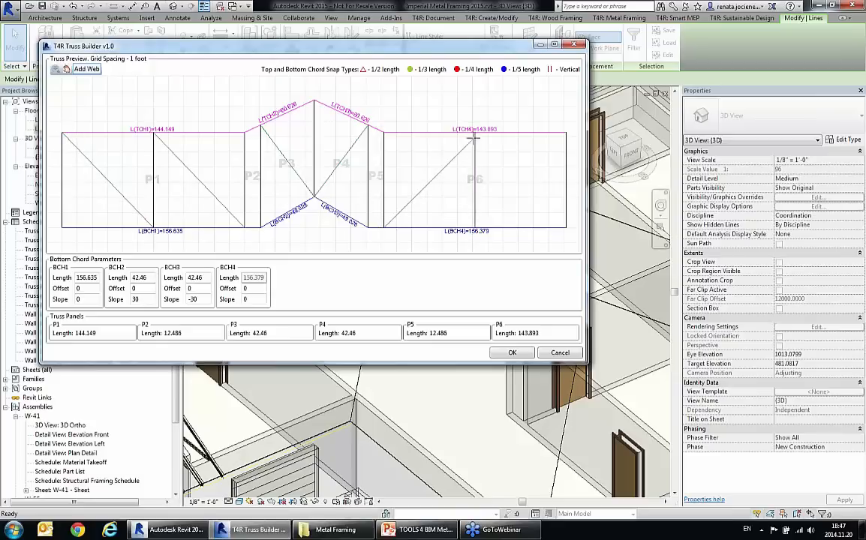
pyautogui.click(473, 133)
pyautogui.click(474, 228)
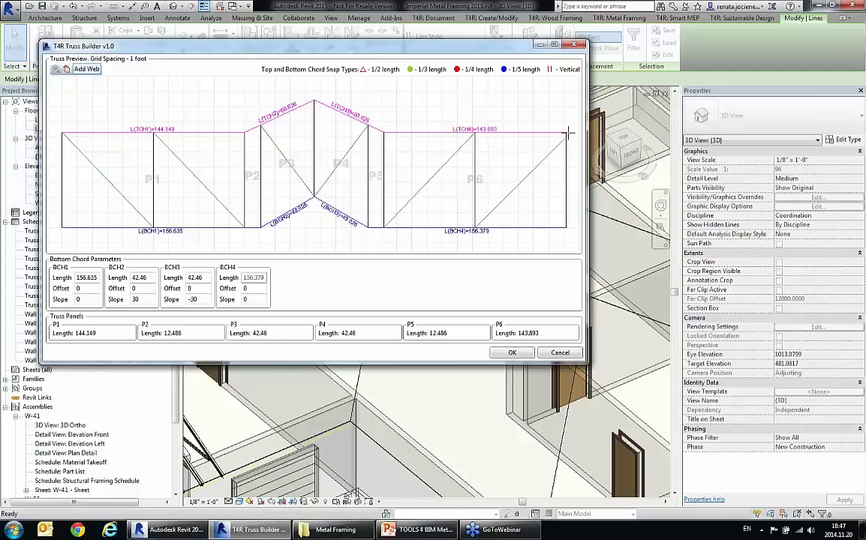
pyautogui.click(566, 133)
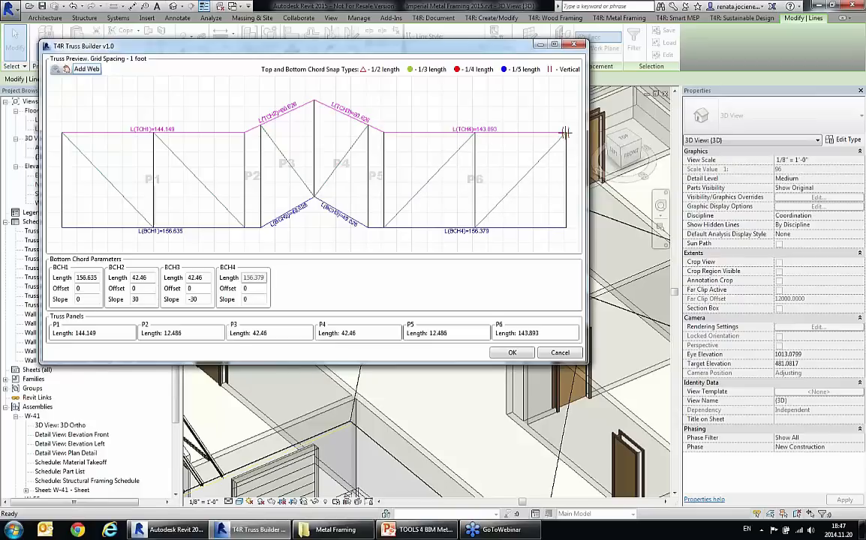
# Step: Accept the web layout, save the family as New truss3 in the Special multitype truss group, and delete the web type I_Truss_Howick Web : 350C162-46
pyautogui.click(512, 354)
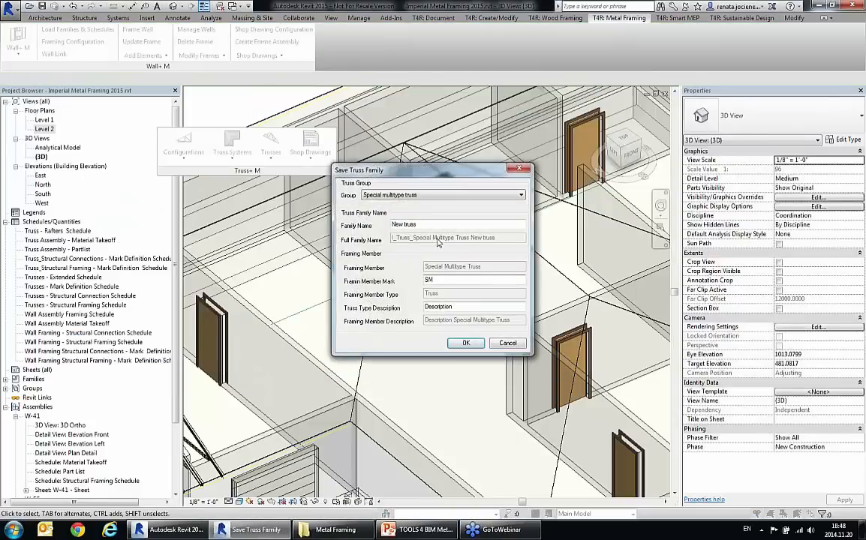
pyautogui.click(440, 223)
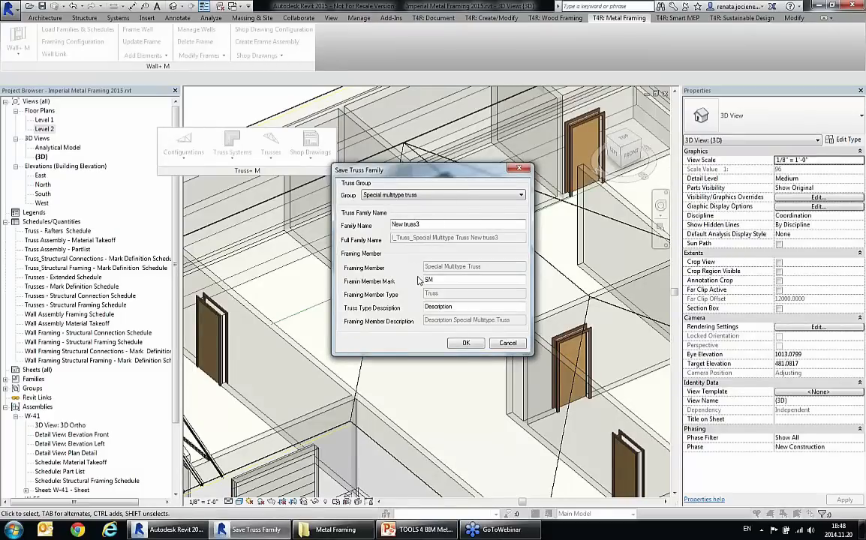
pyautogui.click(466, 344)
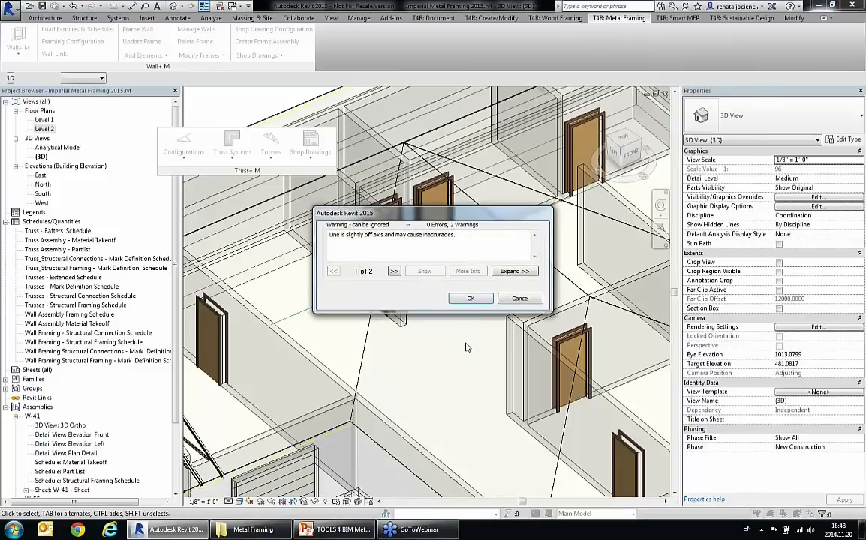
pyautogui.click(470, 299)
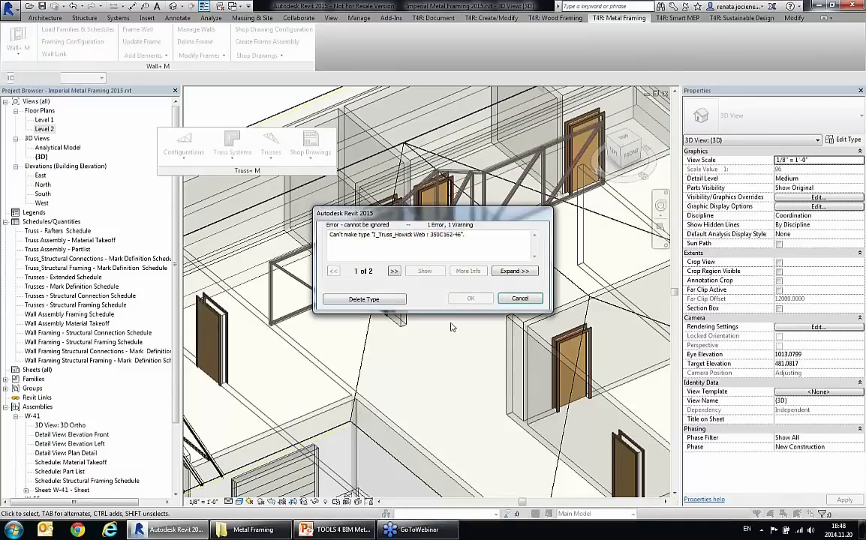
pyautogui.click(383, 298)
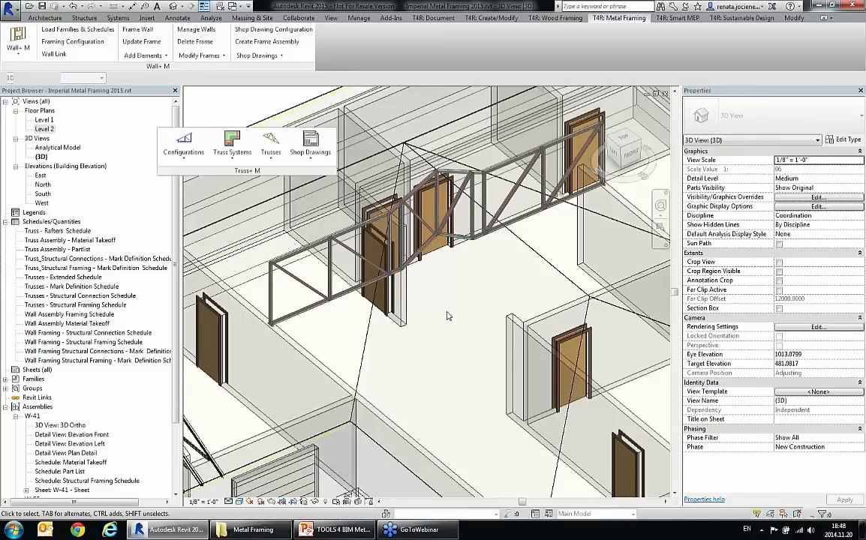
pyautogui.scroll(3, 350, 304)
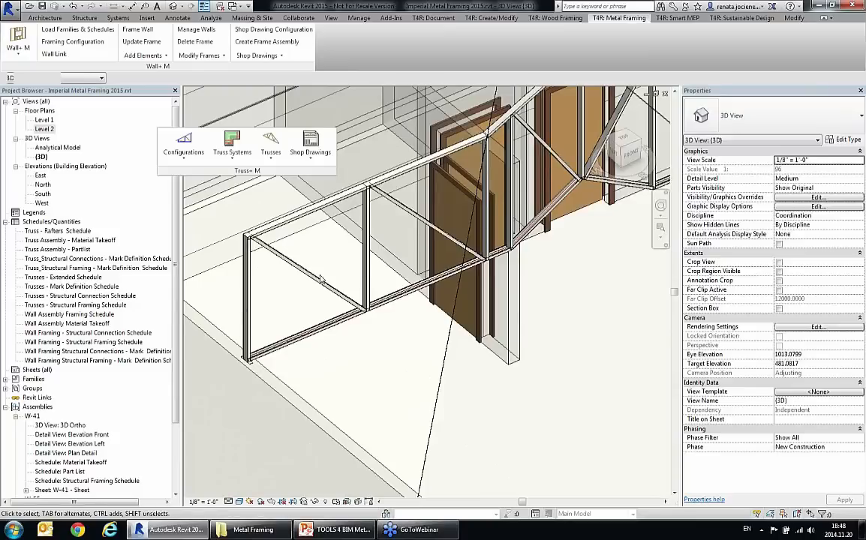
# Step: Examine the new special multitype truss inside the main house, including its chord joints, webs and raised bottom chord
pyautogui.moveTo(319, 289); pyautogui.dragTo(333, 300, button='middle')
pyautogui.scroll(6, 378, 206)
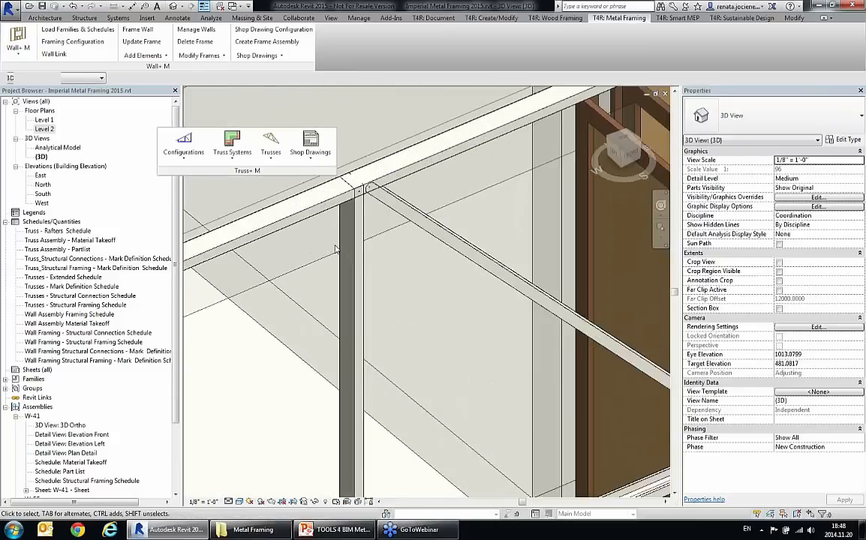
pyautogui.scroll(-4, 336, 249)
pyautogui.moveTo(335, 249); pyautogui.dragTo(451, 357, button='middle')
pyautogui.moveTo(564, 299); pyautogui.dragTo(577, 278, button='middle')
pyautogui.scroll(-2, 578, 278)
pyautogui.moveTo(417, 375); pyautogui.dragTo(487, 328, button='middle')
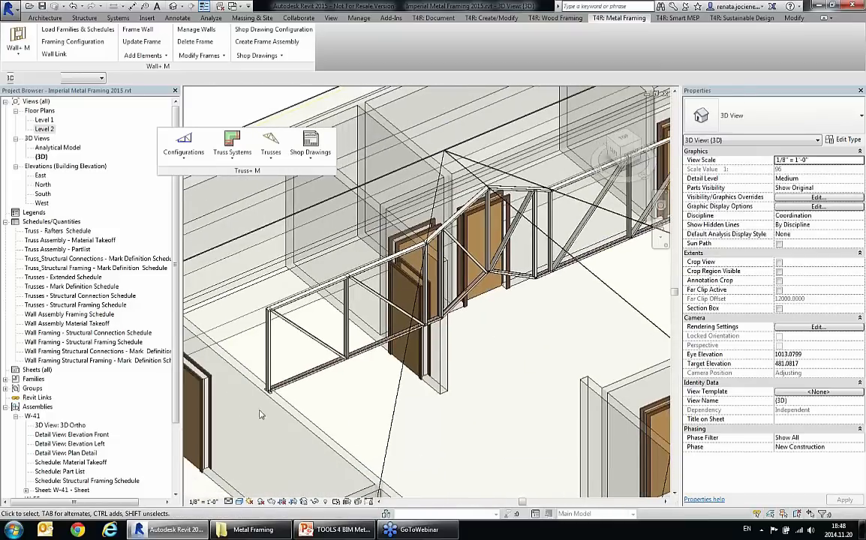
pyautogui.scroll(1, 288, 394)
pyautogui.scroll(1, 288, 398)
pyautogui.keyDown('shift'); pyautogui.moveTo(288, 398); pyautogui.dragTo(455, 342, button='middle'); pyautogui.keyUp('shift')
pyautogui.click(444, 301)
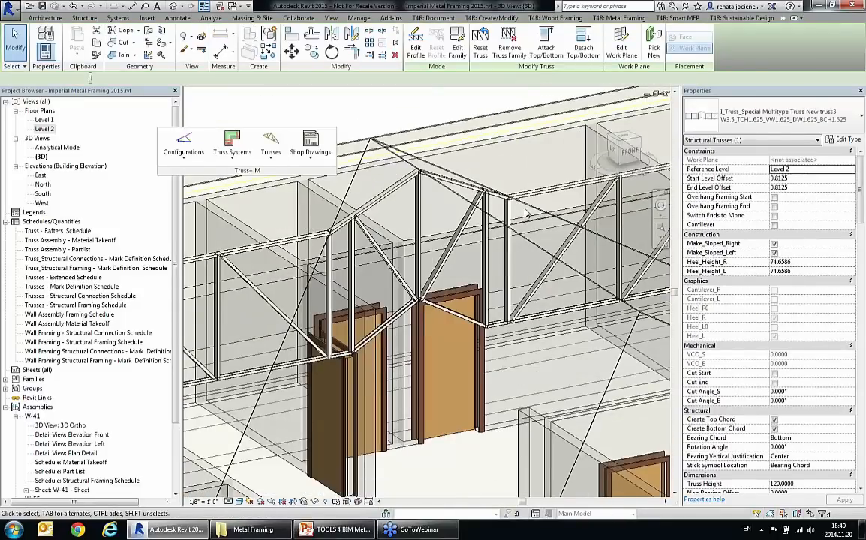
# Step: Inspect a Double Howe common truss in the framed roof of the neighbouring house
pyautogui.scroll(-10, 456, 343)
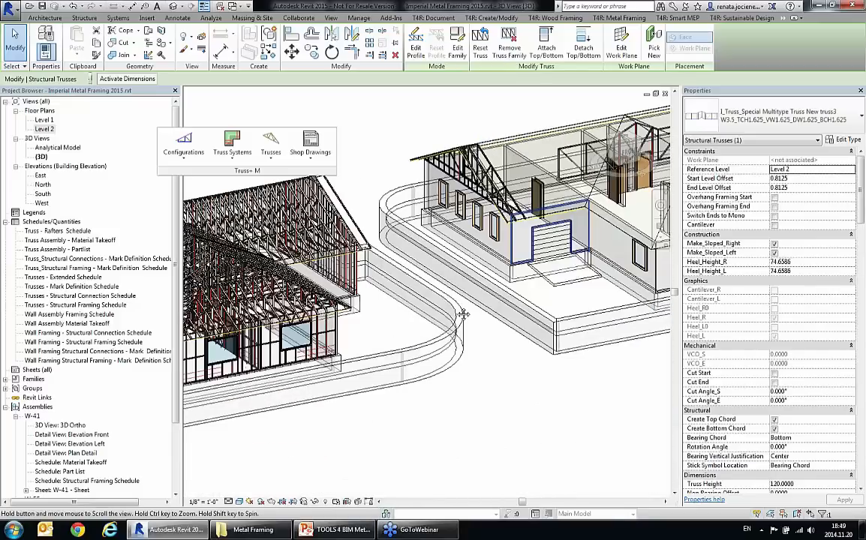
pyautogui.moveTo(464, 314); pyautogui.dragTo(629, 290, button='middle')
pyautogui.scroll(4, 282, 282)
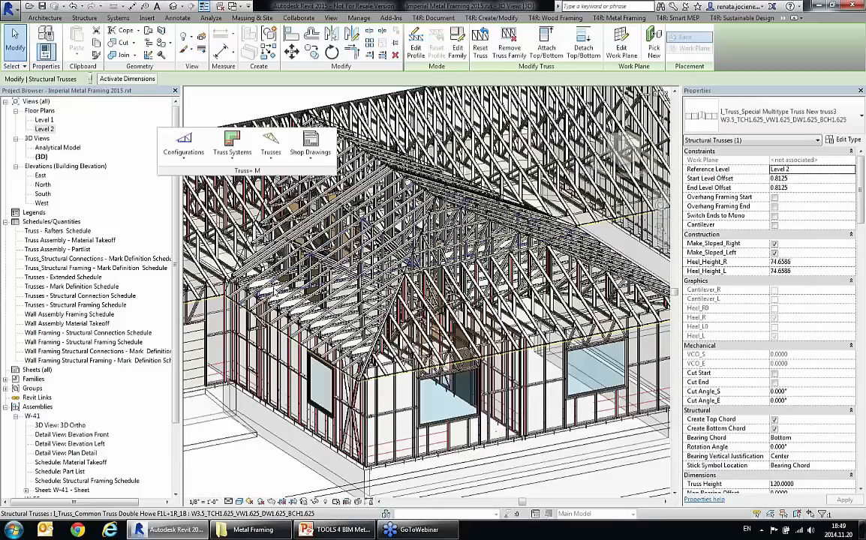
pyautogui.scroll(2, 282, 282)
pyautogui.keyDown('shift'); pyautogui.moveTo(282, 282); pyautogui.dragTo(324, 353, button='middle'); pyautogui.keyUp('shift')
pyautogui.click(326, 354)
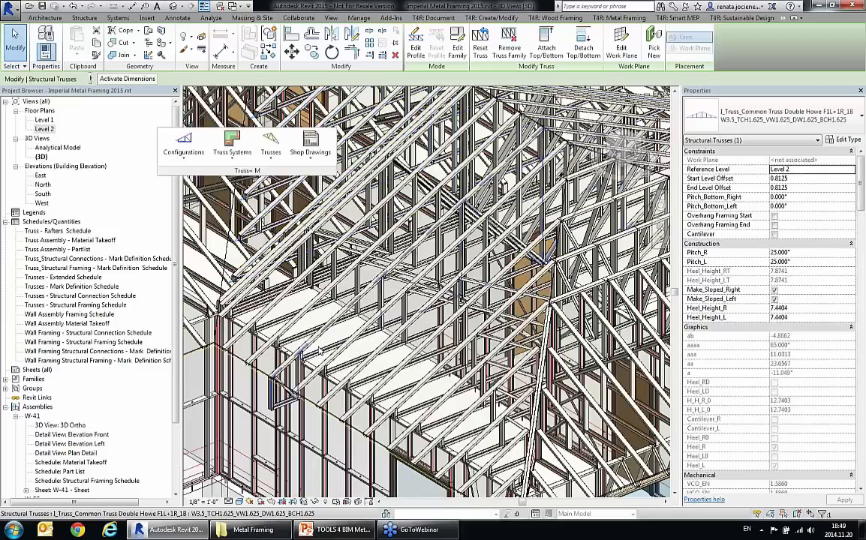
pyautogui.press('Escape')
# Step: Review the assembly views, tags and sheet settings of the Example truss shop drawing configuration and accept it
pyautogui.click(313, 151)
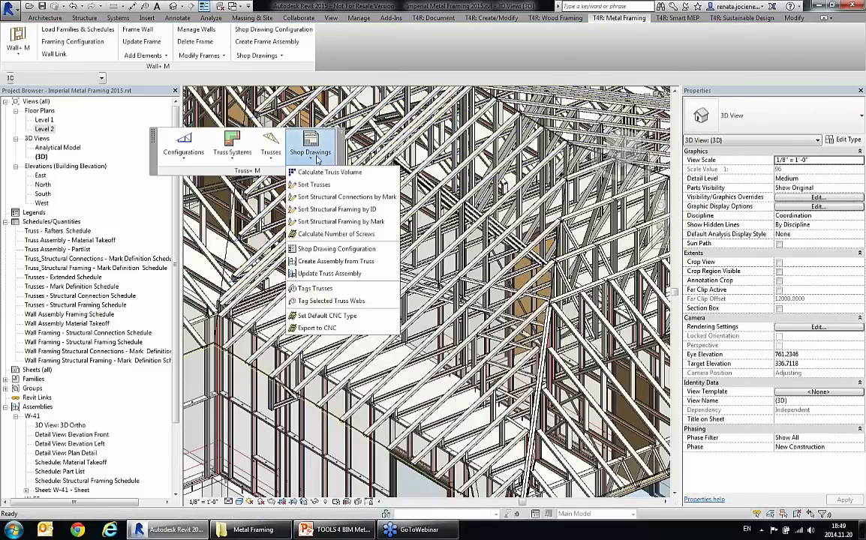
pyautogui.click(338, 249)
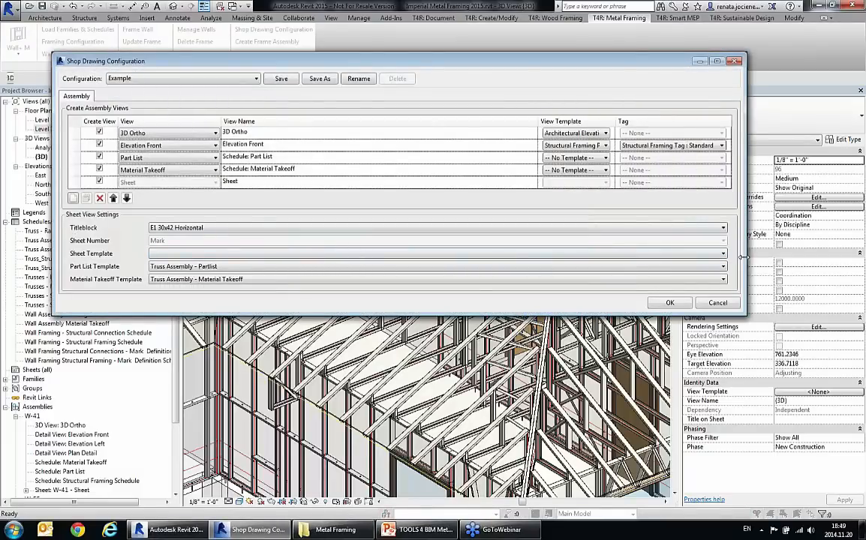
pyautogui.moveTo(745, 251); pyautogui.dragTo(551, 256)
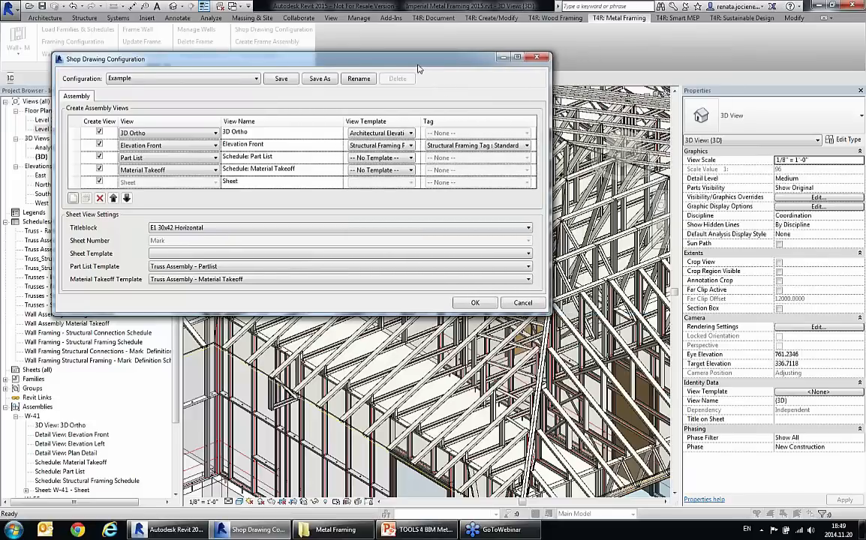
pyautogui.moveTo(379, 61); pyautogui.dragTo(462, 72)
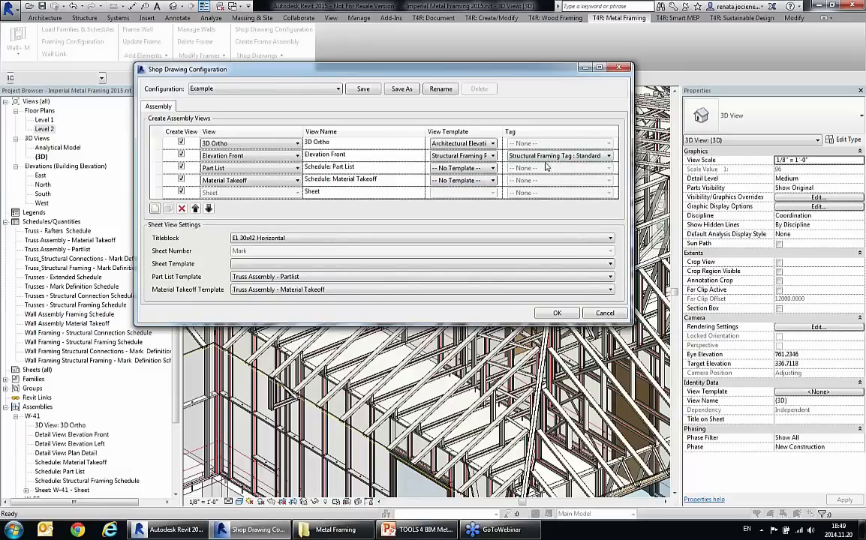
pyautogui.click(557, 313)
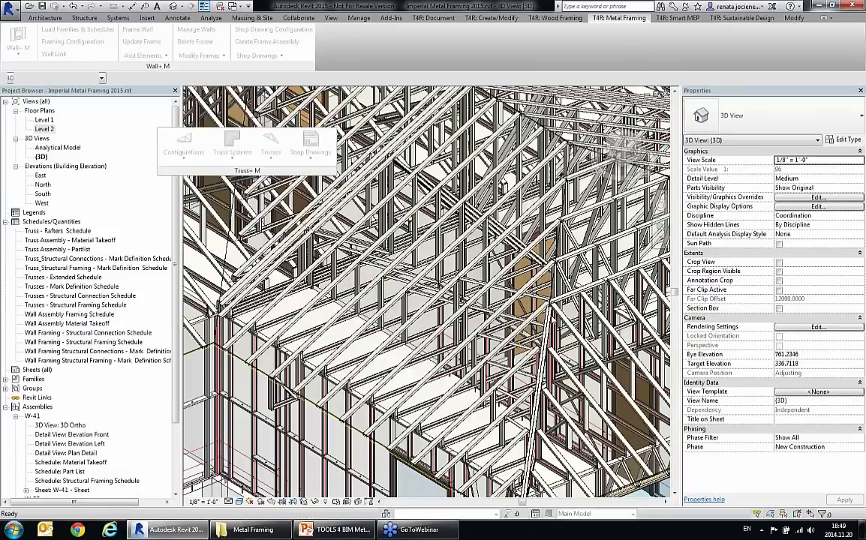
# Step: Sort the trusses, and check the mark assigned to a Double Howe common truss in its identity data
pyautogui.click(310, 150)
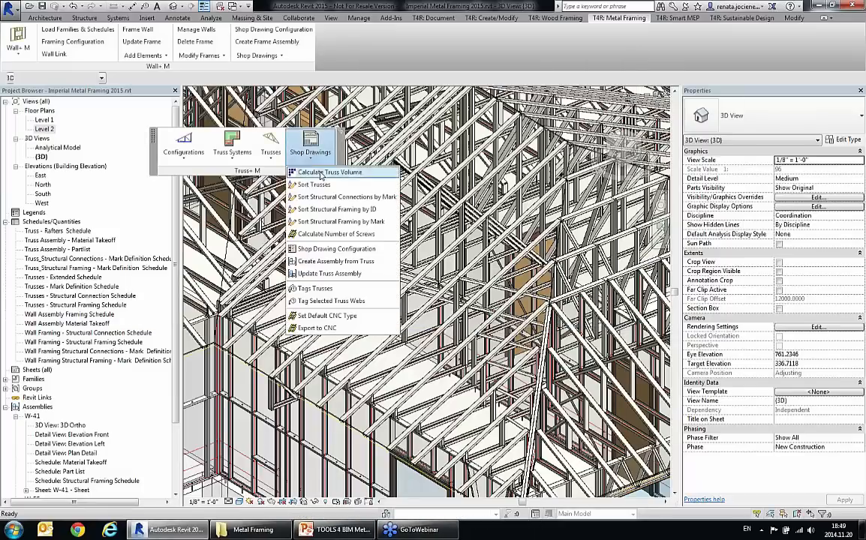
pyautogui.click(312, 185)
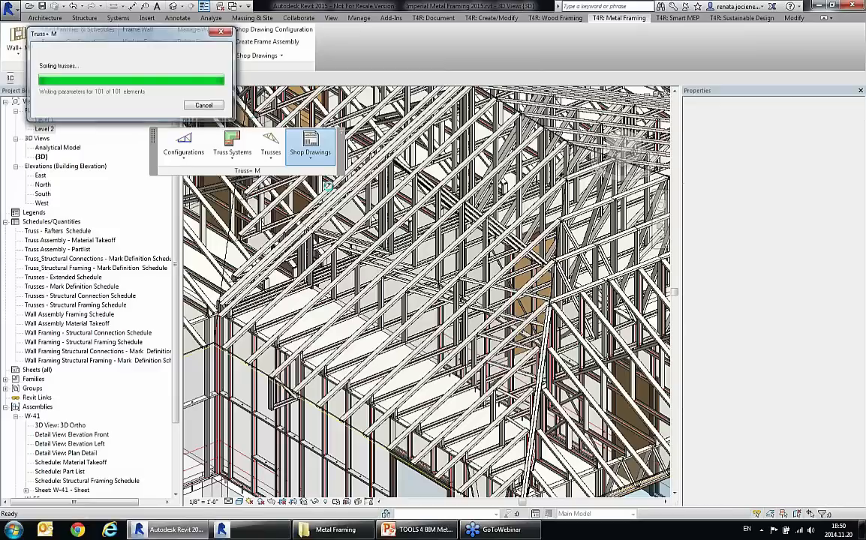
pyautogui.click(316, 321)
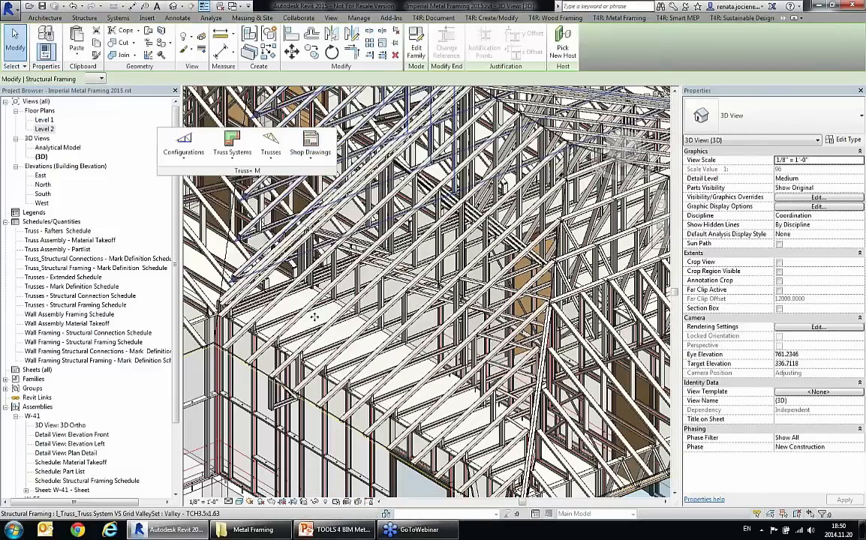
pyautogui.click(302, 319)
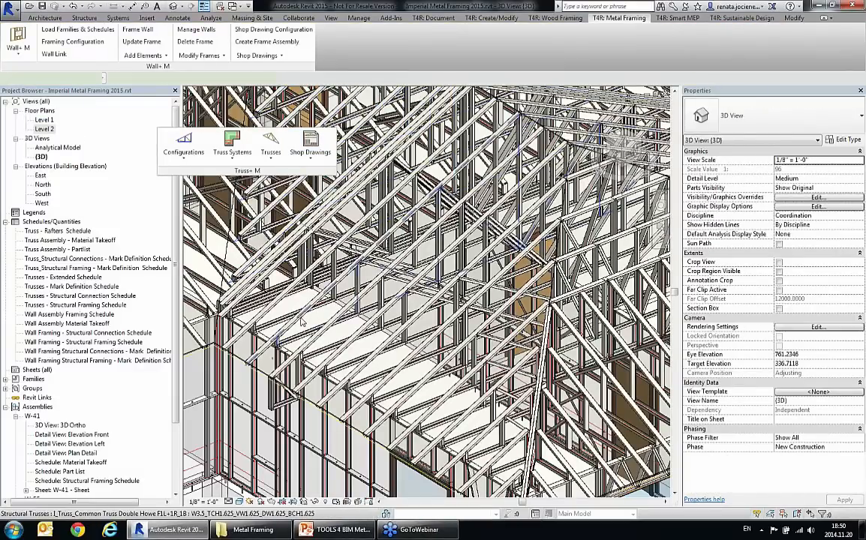
pyautogui.click(273, 288)
pyautogui.moveTo(863, 204); pyautogui.dragTo(863, 379)
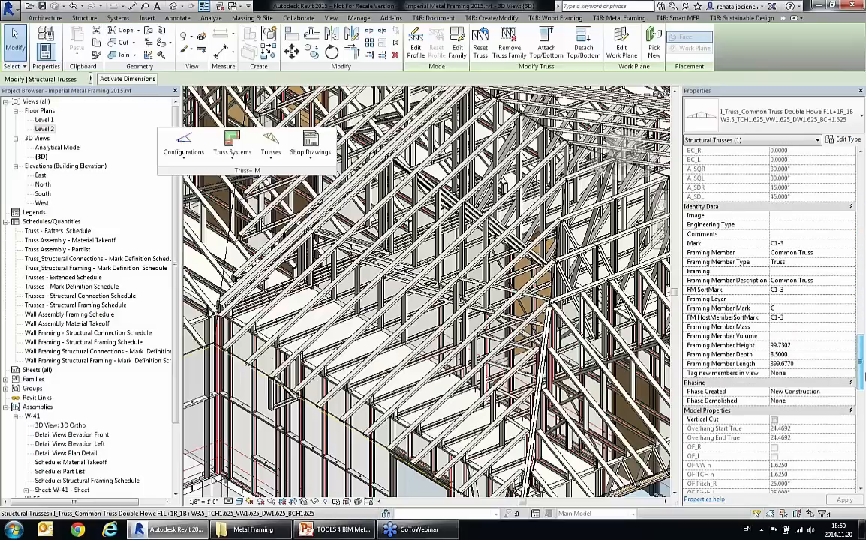
pyautogui.press('Escape')
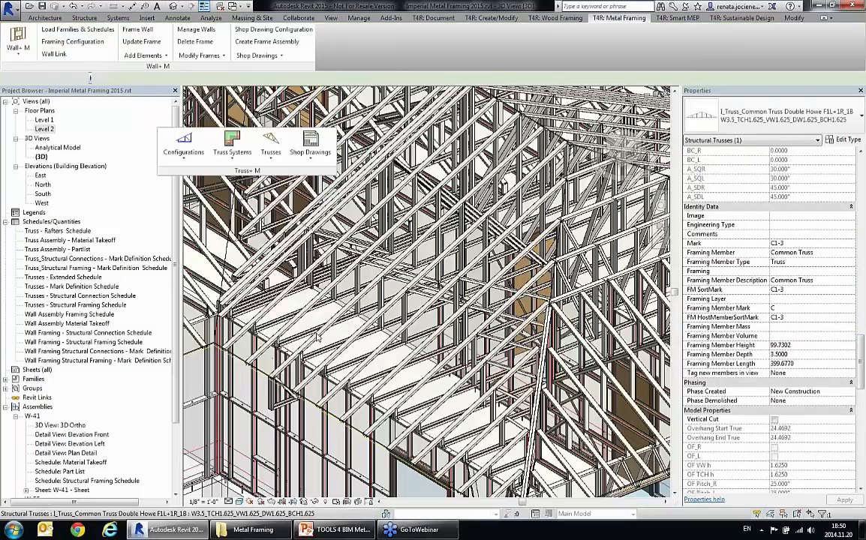
# Step: Create an assembly with shop drawing views from the Double Howe common truss marked C1-3
pyautogui.click(275, 289)
pyautogui.click(314, 153)
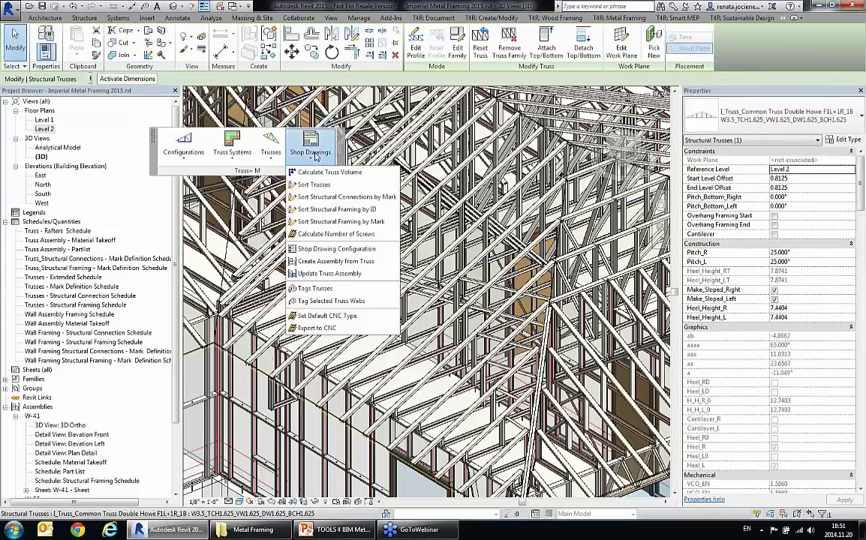
pyautogui.click(331, 261)
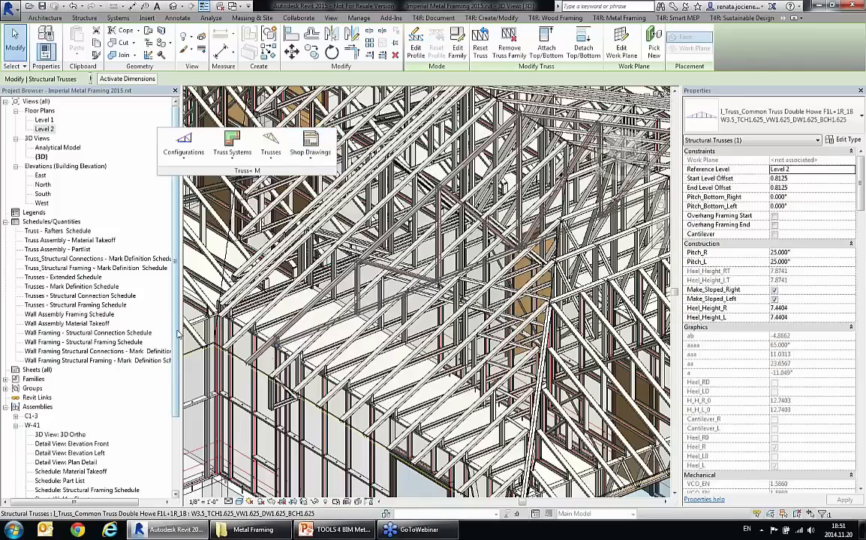
# Step: Review the C1-3 assembly's 3D Ortho view, Elevation Front view, Material Takeoff schedule and Part List schedule
pyautogui.moveTo(176, 345); pyautogui.dragTo(175, 421)
pyautogui.doubleClick(32, 325)
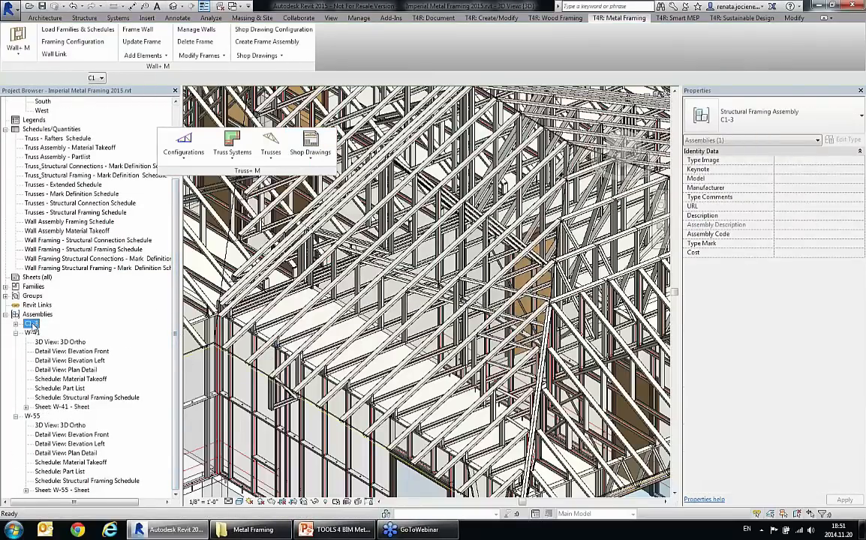
pyautogui.doubleClick(46, 333)
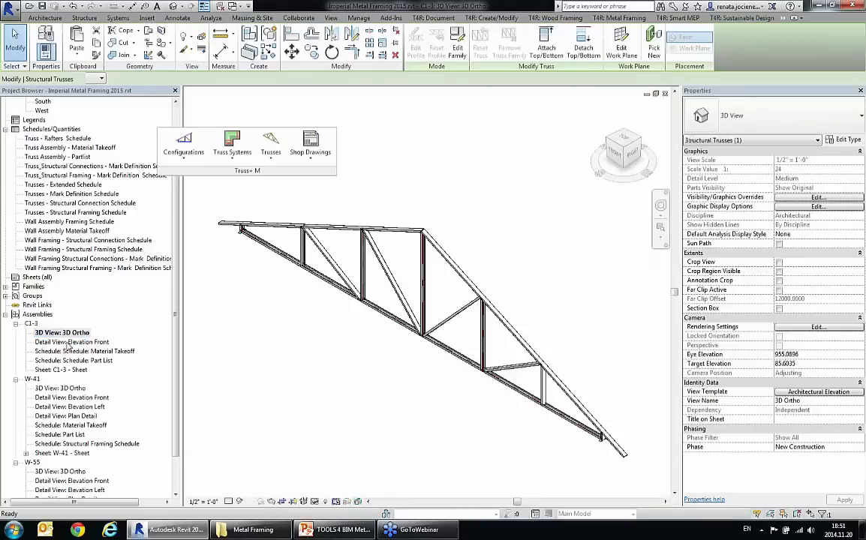
pyautogui.doubleClick(71, 342)
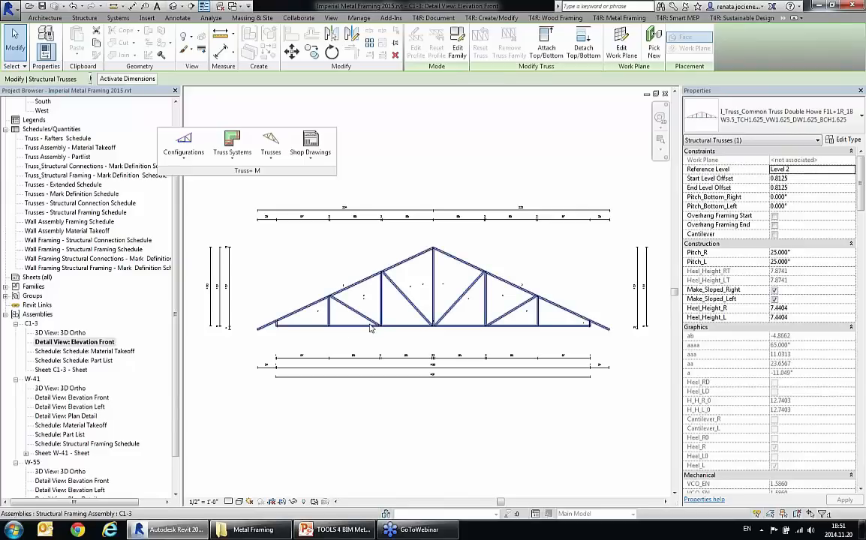
pyautogui.scroll(2, 358, 331)
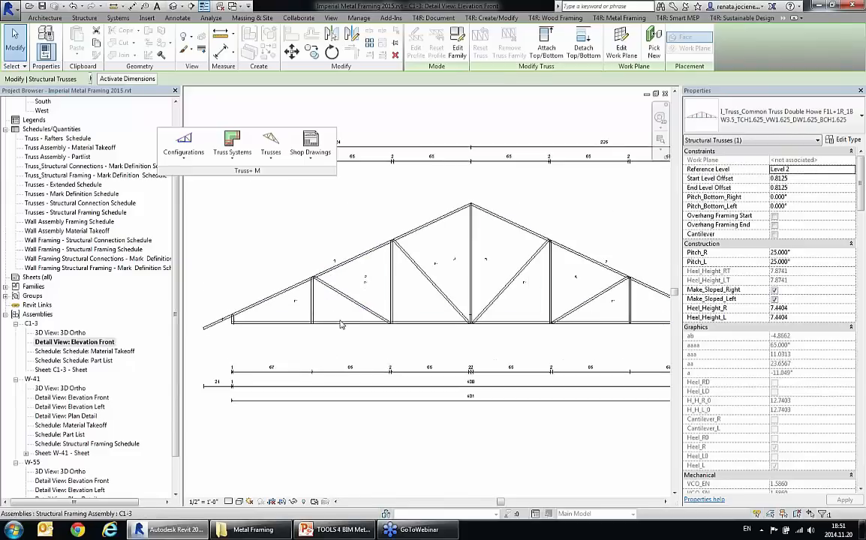
pyautogui.scroll(-2, 345, 330)
pyautogui.click(83, 351)
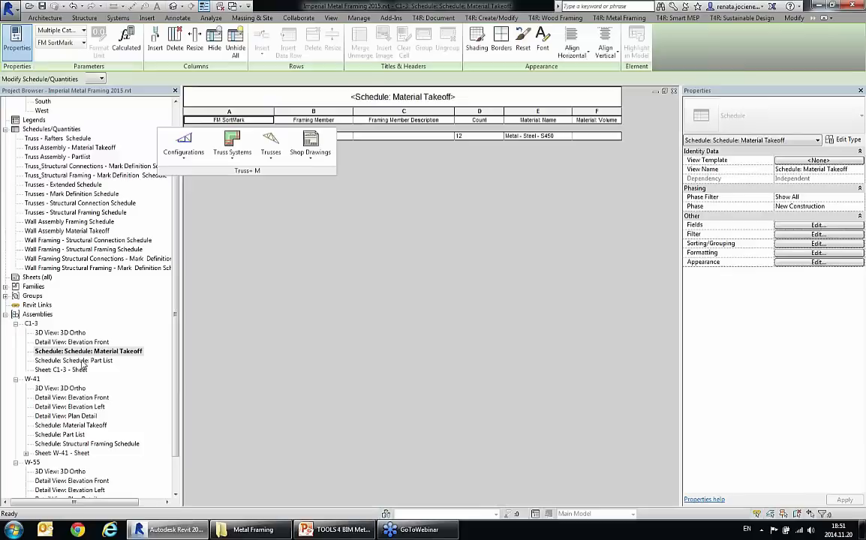
pyautogui.doubleClick(82, 361)
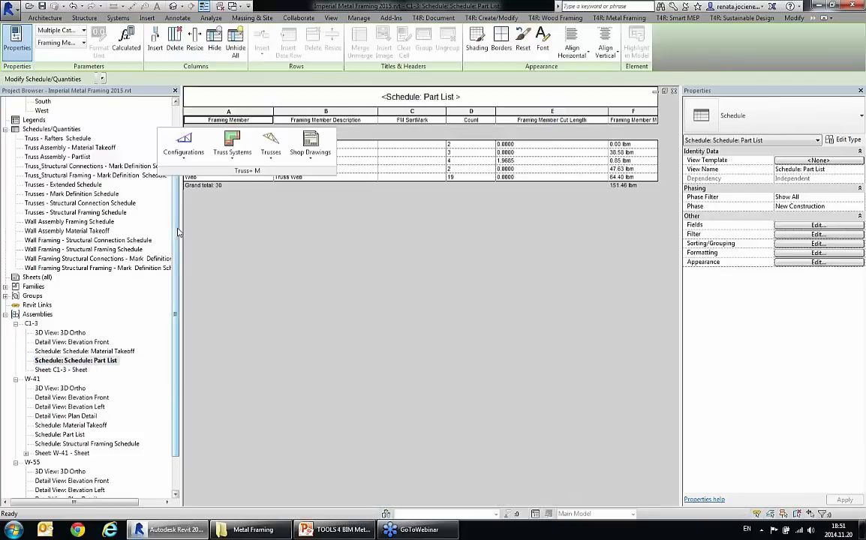
# Step: Examine the framing in the Analytical Model 3D view, and return to the default 3D view
pyautogui.moveTo(177, 229); pyautogui.dragTo(177, 166)
pyautogui.doubleClick(42, 156)
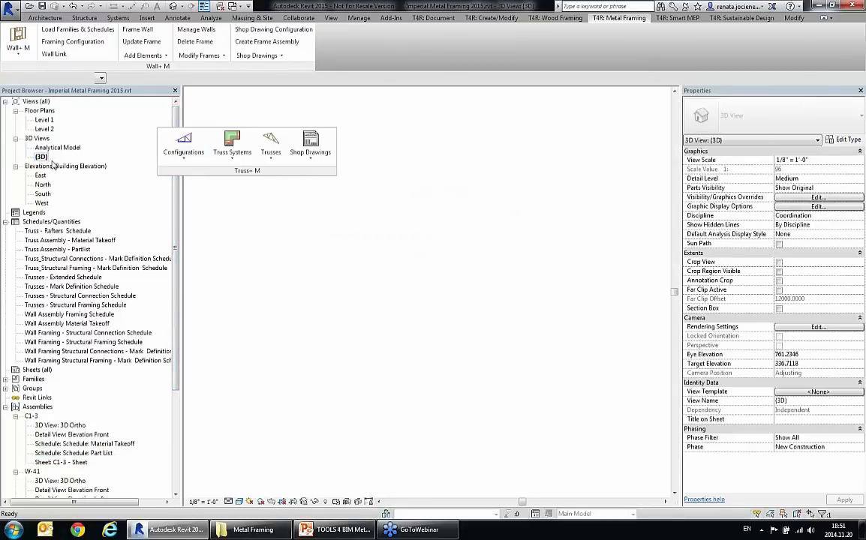
pyautogui.scroll(-2, 348, 290)
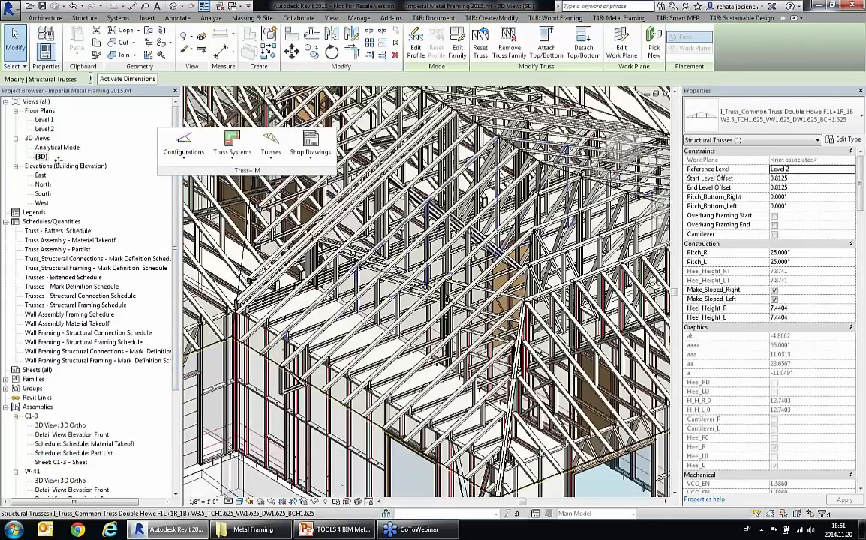
pyautogui.doubleClick(59, 149)
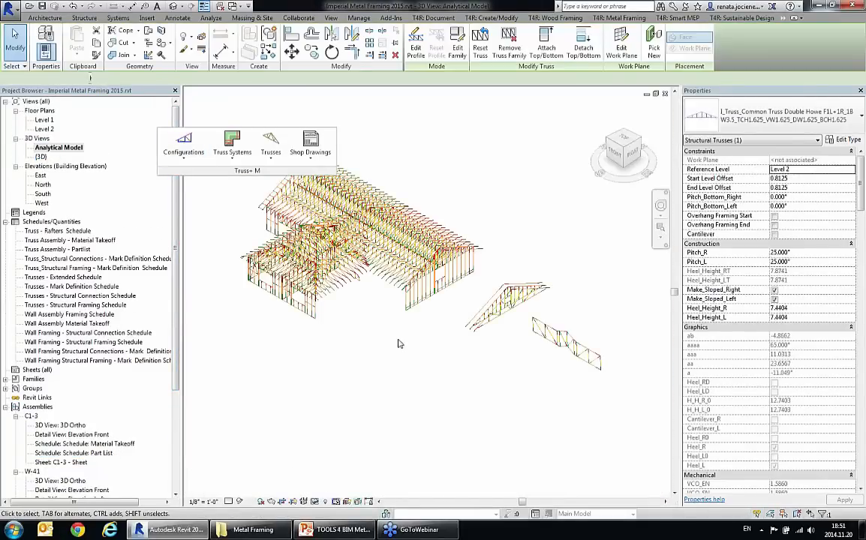
pyautogui.keyDown('shift'); pyautogui.moveTo(381, 338); pyautogui.dragTo(554, 363, button='middle'); pyautogui.keyUp('shift')
pyautogui.doubleClick(42, 157)
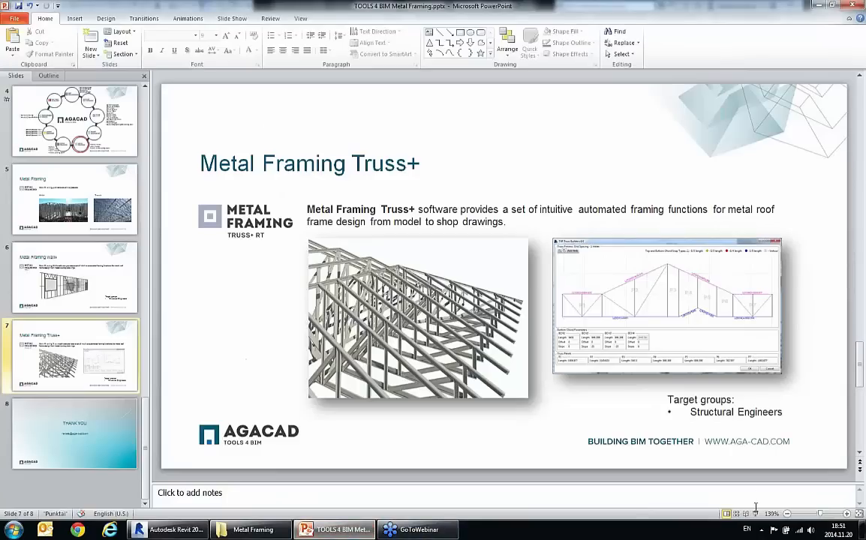
# Step: Switch to the PowerPoint presentation, start the slide show from the Metal Framing Truss+ slide and advance one slide
pyautogui.click(755, 513)
pyautogui.press('Right')
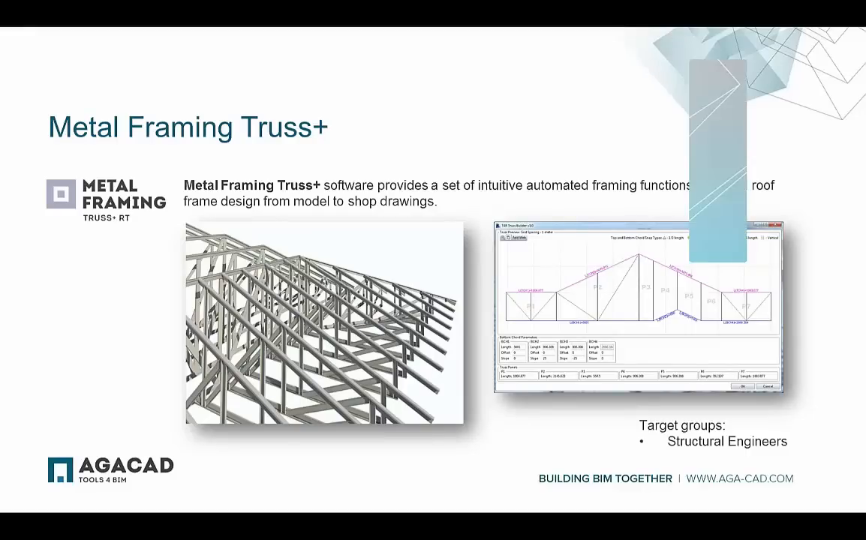